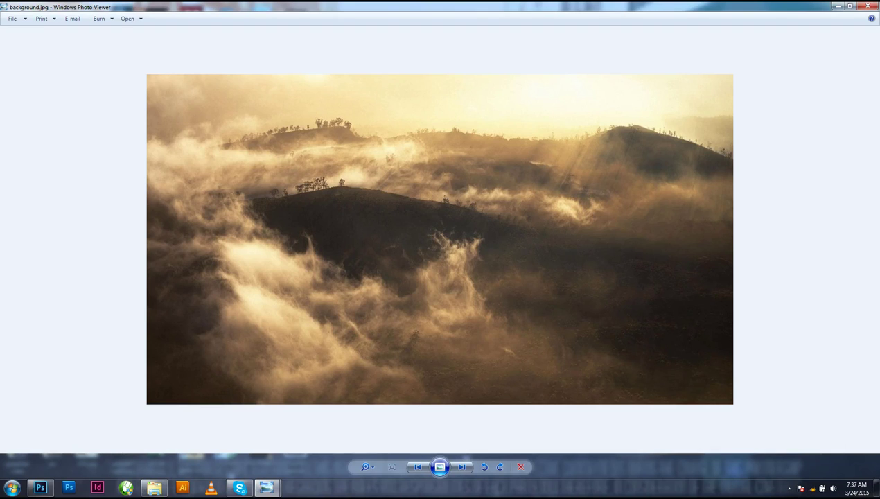
Cycle through GUY.png, the tunnel and sparks photos, ending on the MOVIE POSTER.jpg preview
click(789, 488)
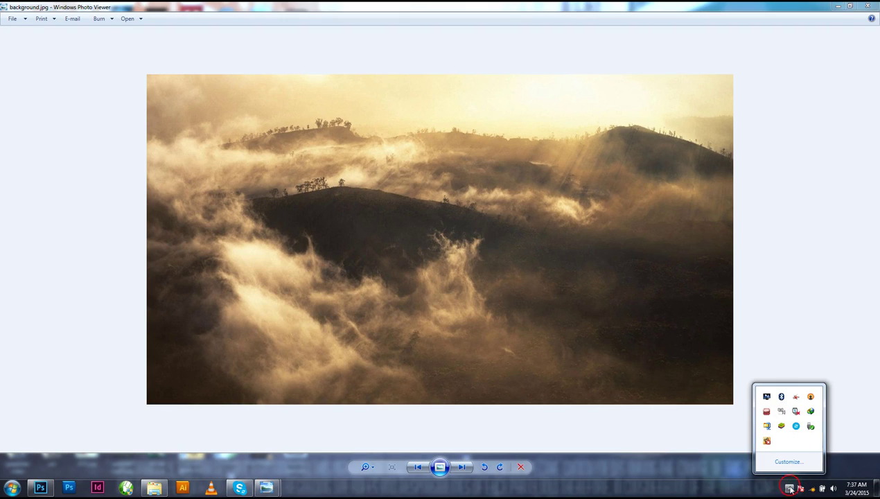
click(789, 488)
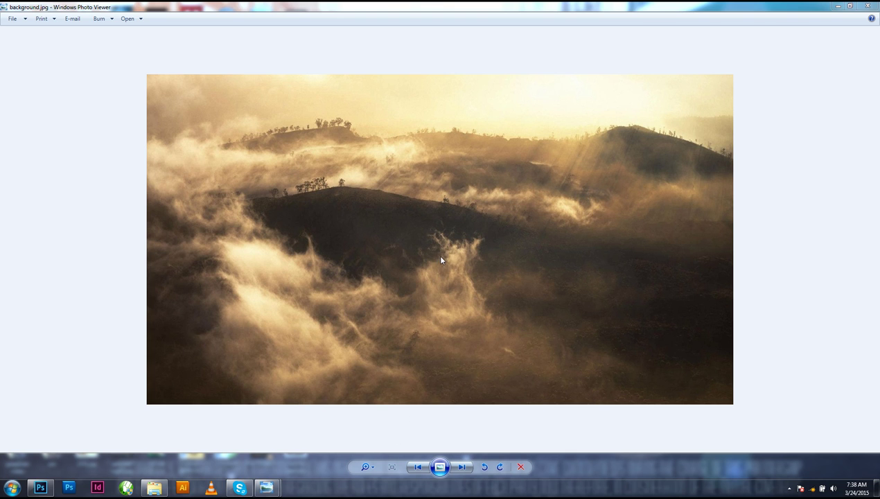
click(461, 466)
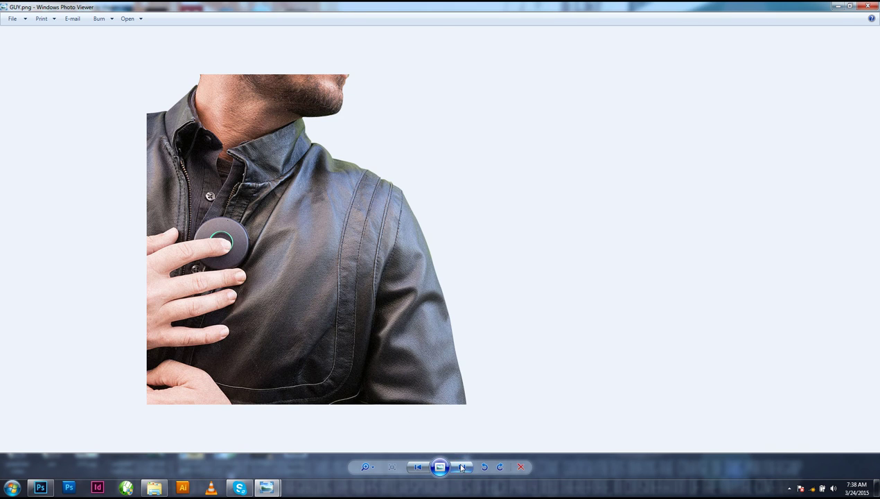
click(461, 466)
click(462, 466)
click(462, 467)
click(462, 466)
click(461, 466)
click(461, 466)
mouse_move(273, 485)
click(309, 444)
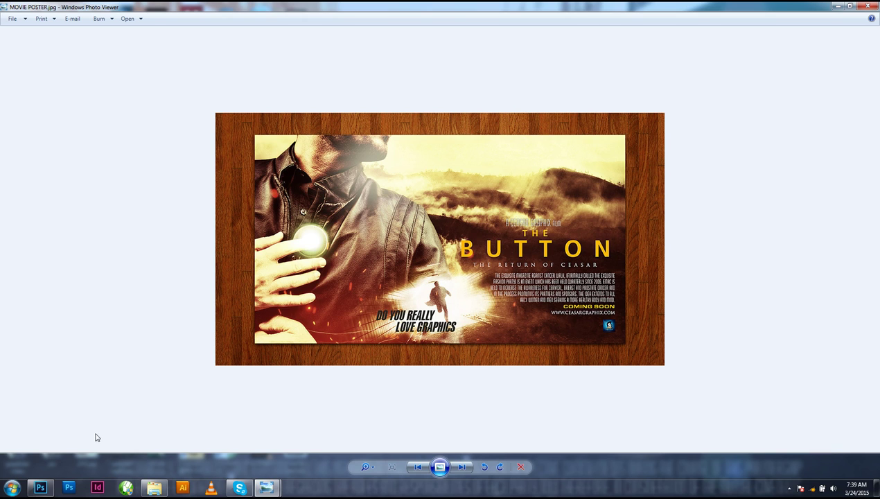
In Photoshop, start a new document and check its 1280×720 px size at 300 ppi
click(46, 488)
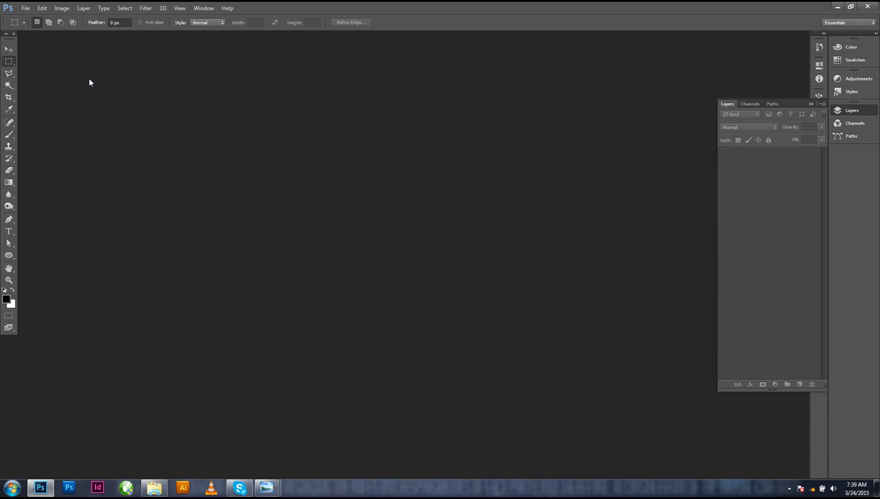
click(5, 50)
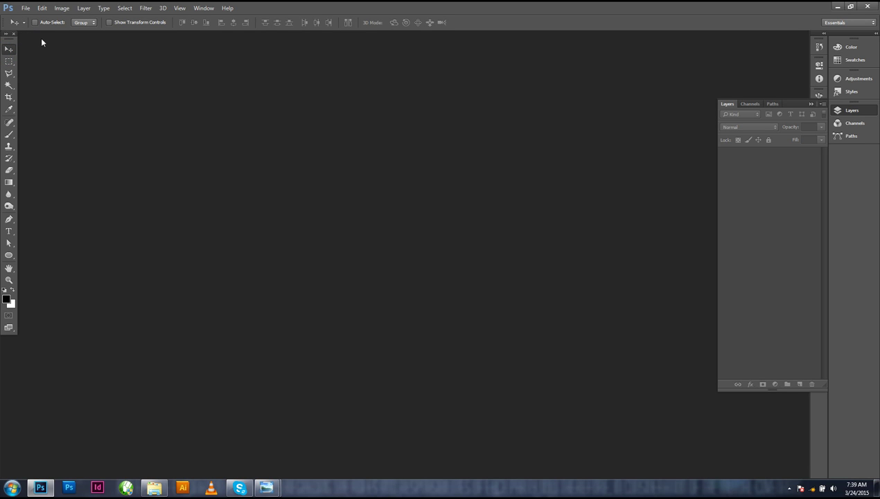
click(26, 9)
click(32, 19)
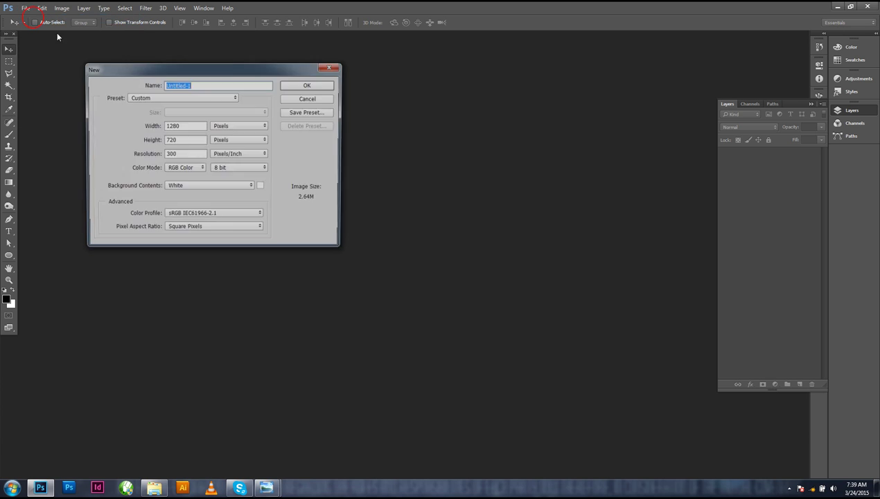
drag(198, 70, 322, 108)
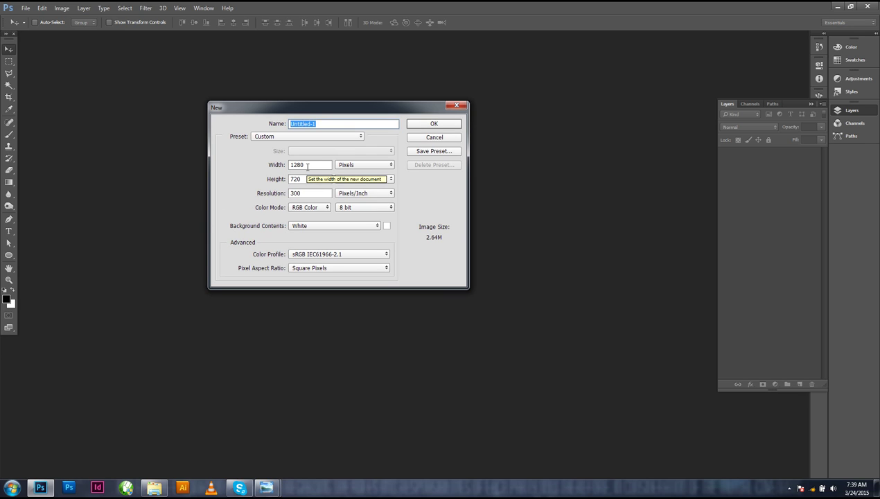
drag(307, 167, 210, 178)
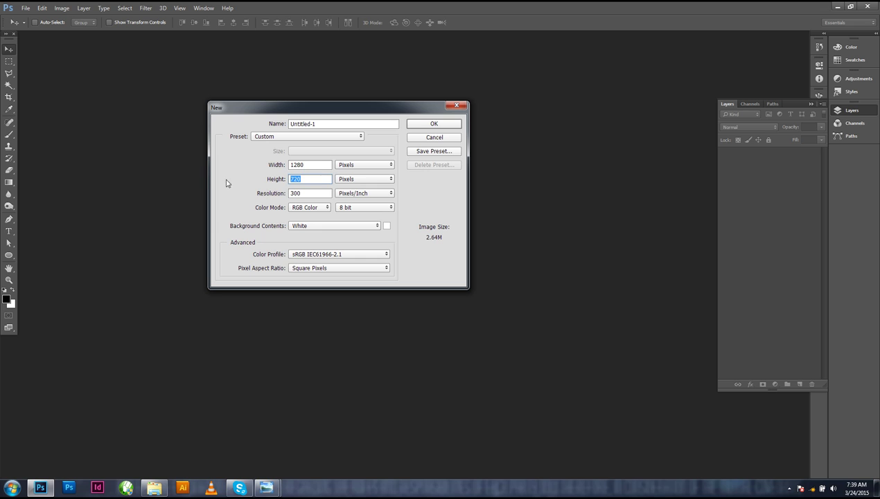
mouse_move(330, 107)
mouse_down()
mouse_move(370, 173)
mouse_move(323, 109)
mouse_up()
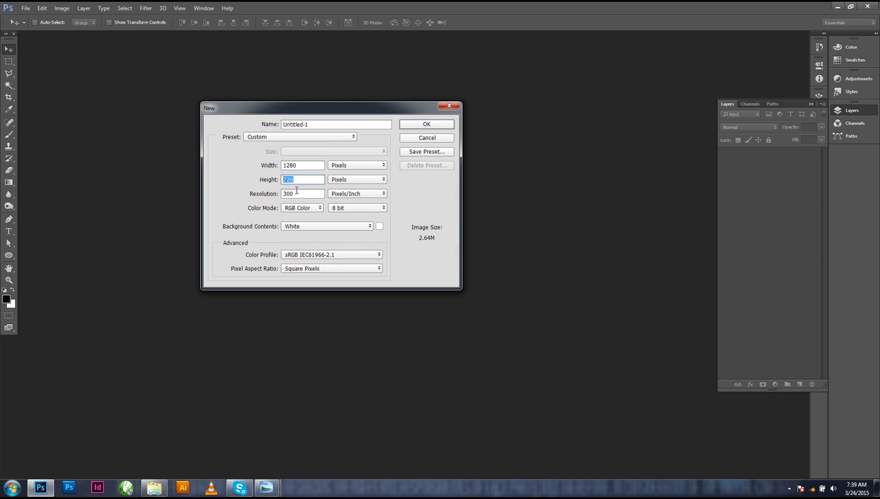
double_click(295, 194)
Name the document 'Movie Poster' and create it
double_click(306, 165)
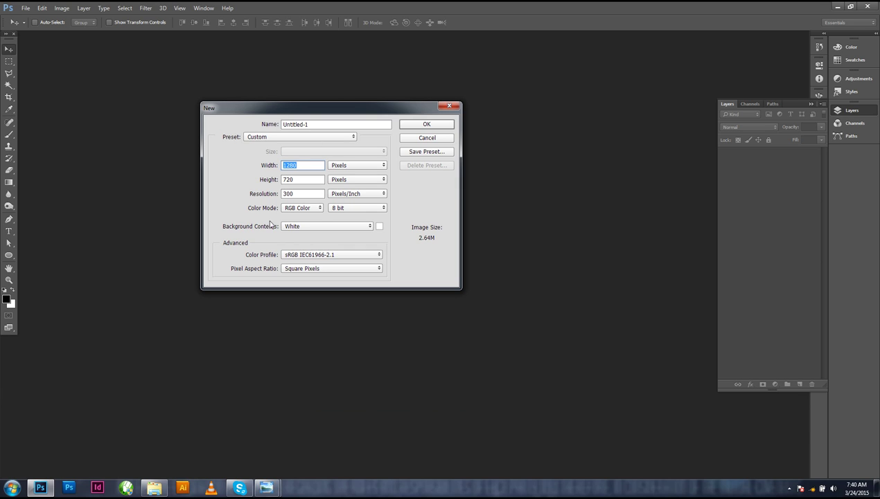
double_click(318, 123)
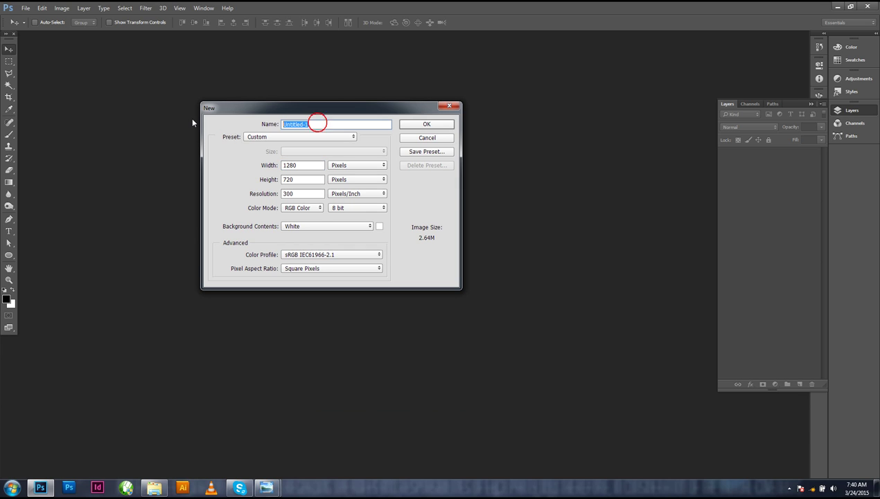
text(Movie Poster)
click(407, 122)
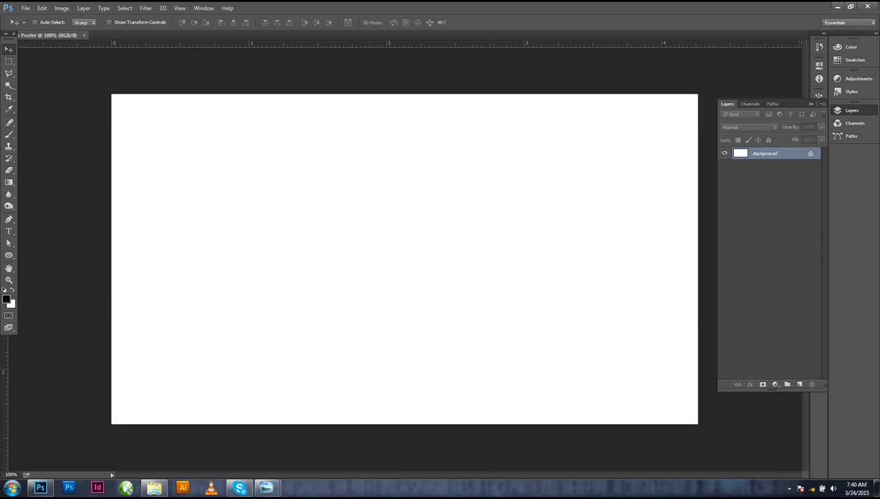
Drag background.jpg from the ONLINE TRAINING folder into Movie Poster and commit it full-canvas
click(789, 487)
click(788, 488)
click(155, 488)
click(97, 64)
drag(97, 64, 346, 306)
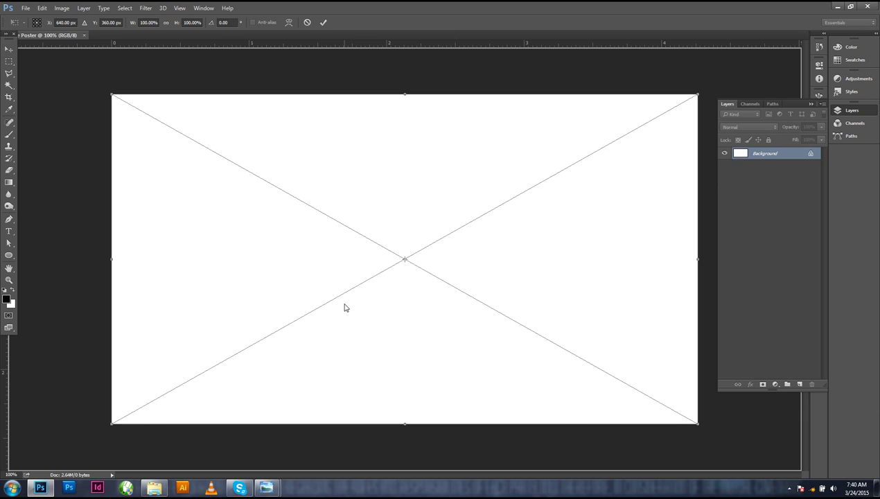
key(Return)
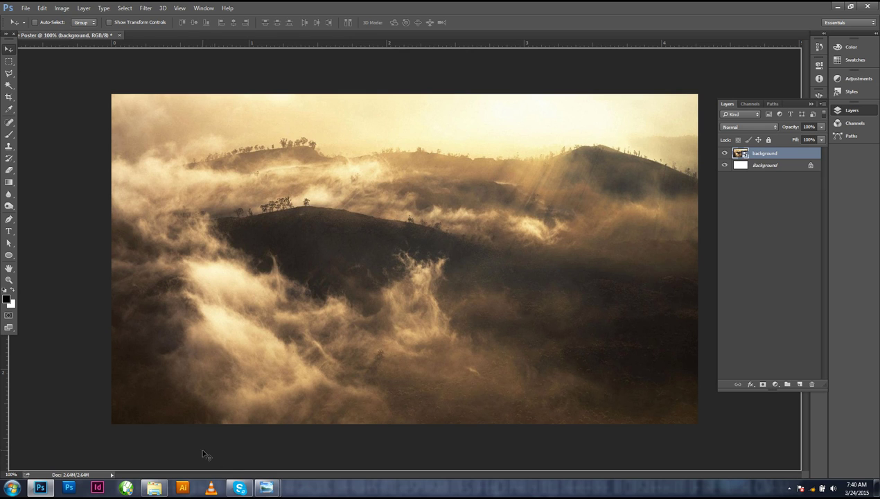
mouse_move(40, 487)
Place GUY.png into the poster, shift it slightly, and commit it on the left side
click(148, 490)
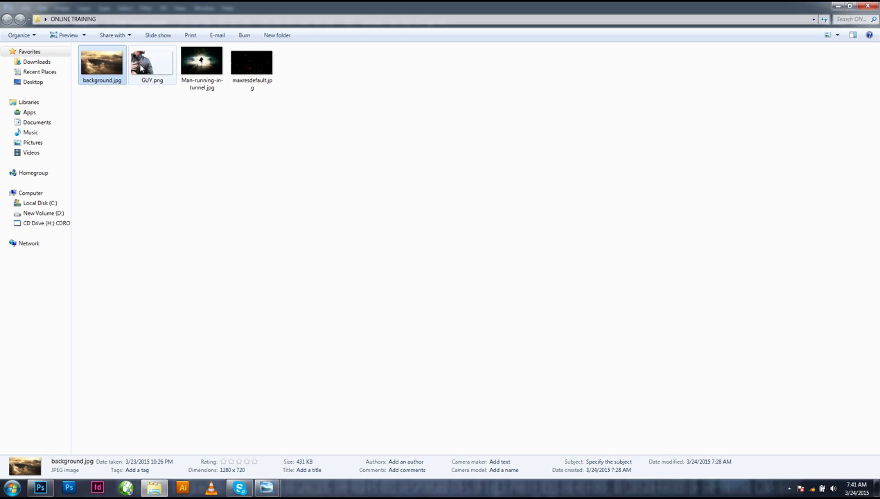
click(143, 65)
drag(143, 64, 253, 356)
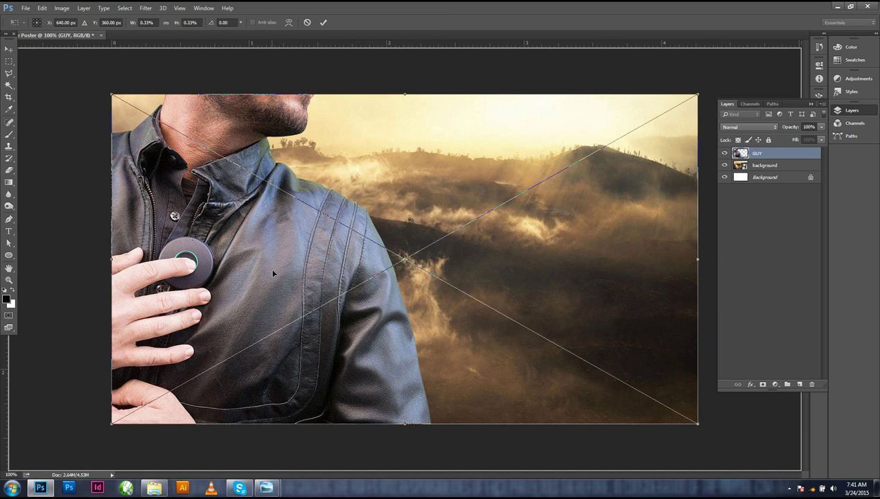
mouse_move(248, 277)
mouse_down()
mouse_move(278, 280)
mouse_move(240, 279)
mouse_up()
double_click(413, 315)
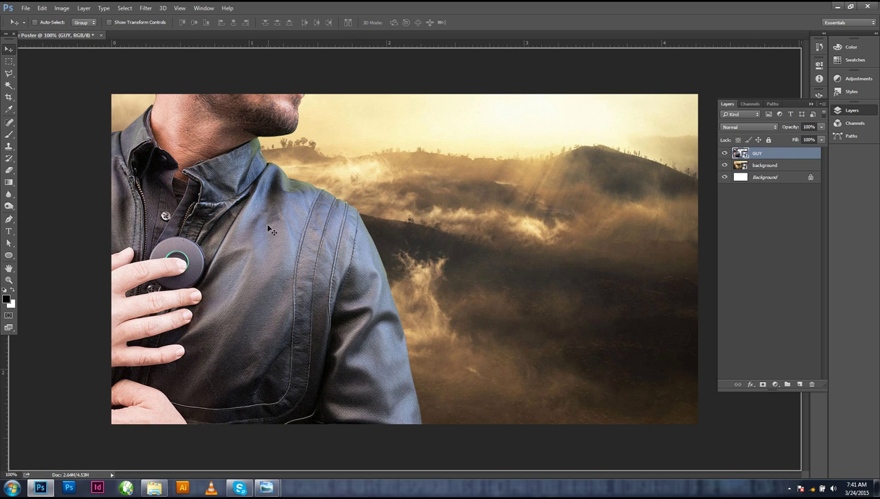
Rasterize the GUY layer from its Layers panel menu
right_click(771, 151)
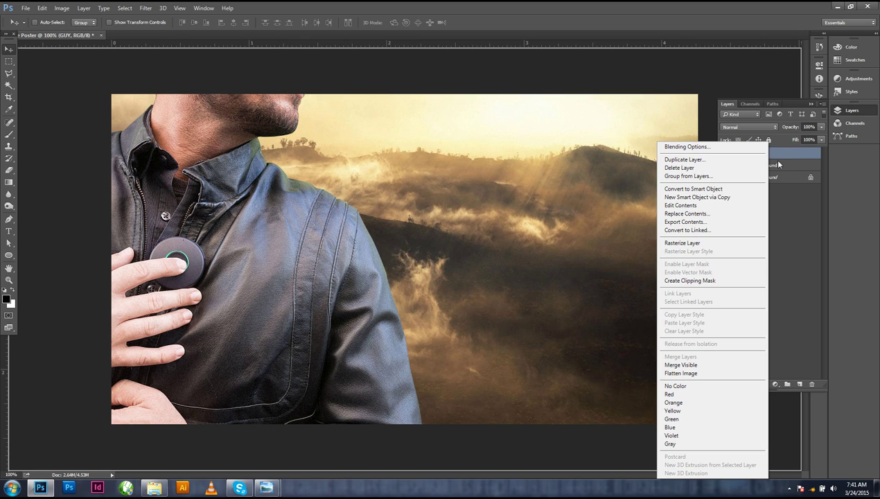
click(700, 243)
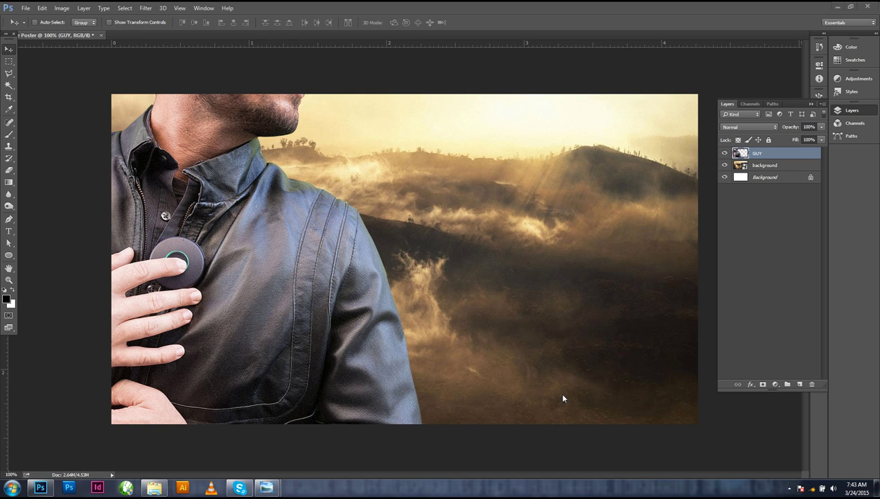
click(789, 487)
click(789, 487)
Apply a first Curves adjustment, adding a raised midtone point for contrast
click(62, 8)
mouse_move(87, 35)
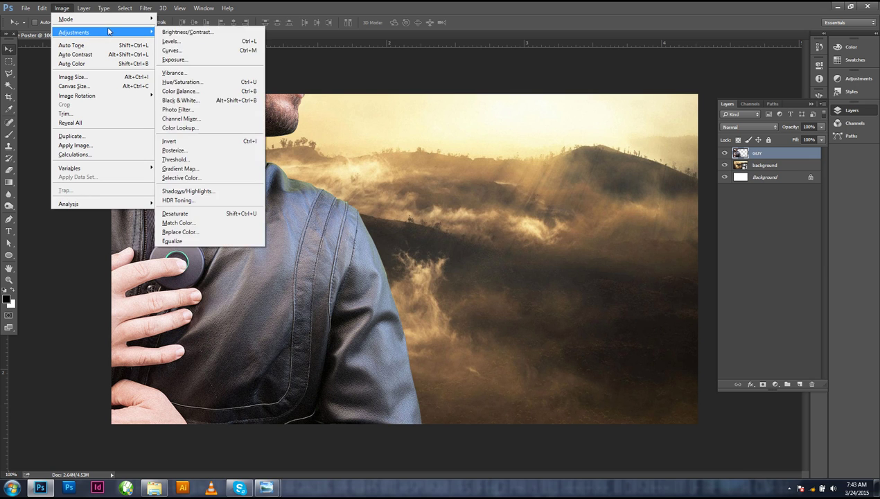
click(191, 51)
drag(428, 95, 548, 93)
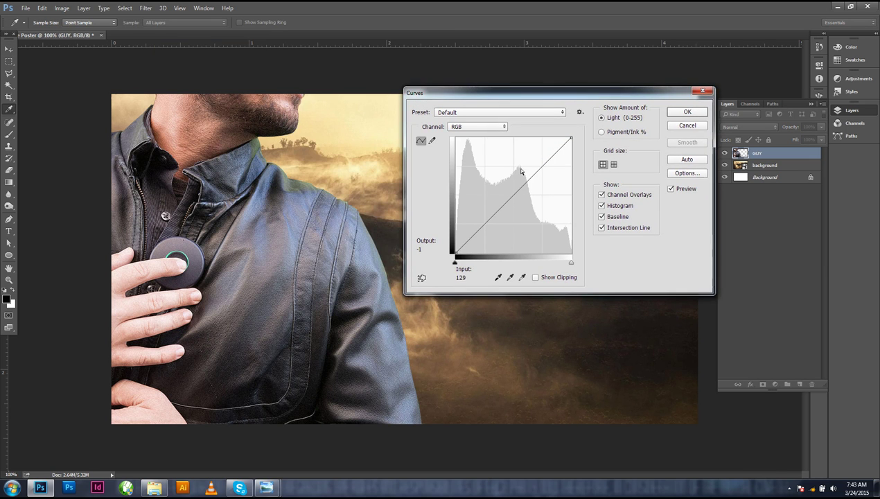
drag(477, 231, 478, 224)
drag(515, 186, 513, 183)
drag(478, 225, 481, 226)
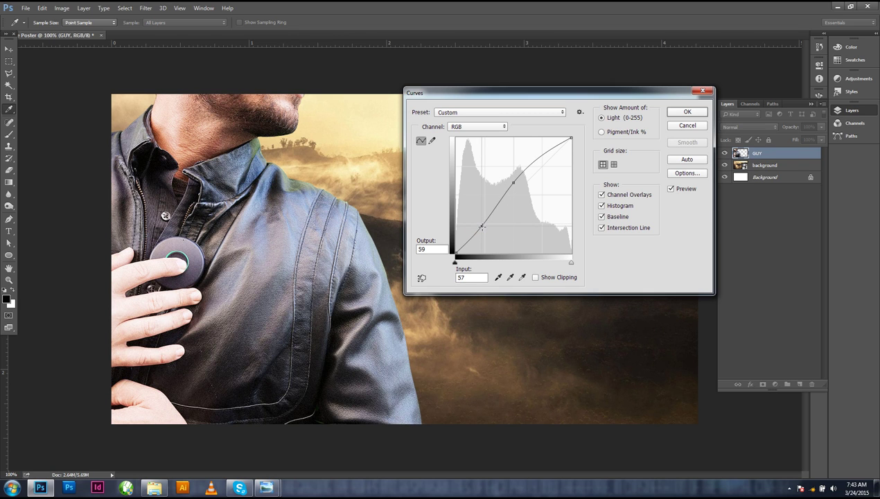
click(686, 112)
key(v)
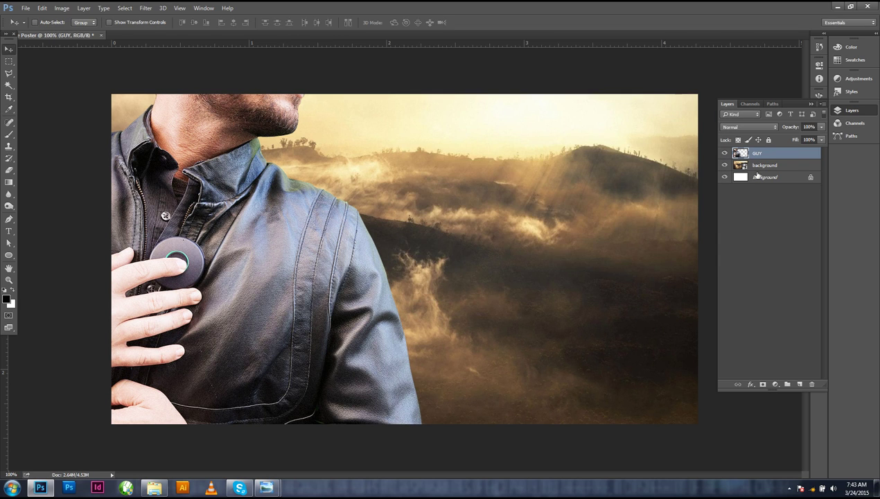
Select the background hills layer and rasterize it
click(771, 176)
click(771, 167)
right_click(771, 167)
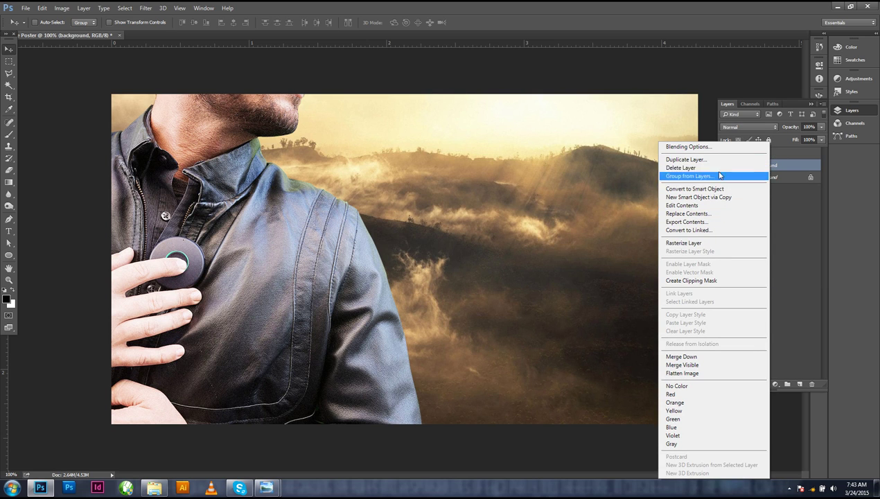
click(699, 242)
Apply a Curves lift to the hills layer, raising a point to brighten them
click(62, 8)
mouse_move(76, 32)
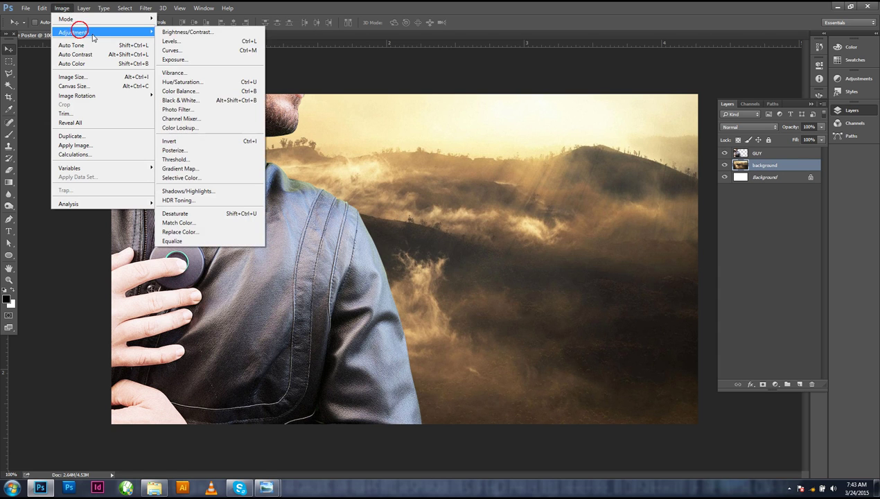
click(211, 51)
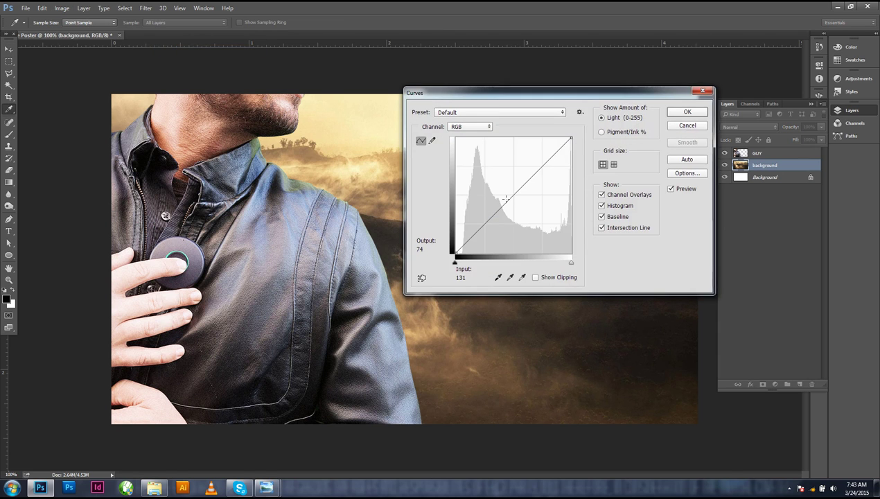
drag(530, 92, 624, 131)
drag(589, 254, 588, 262)
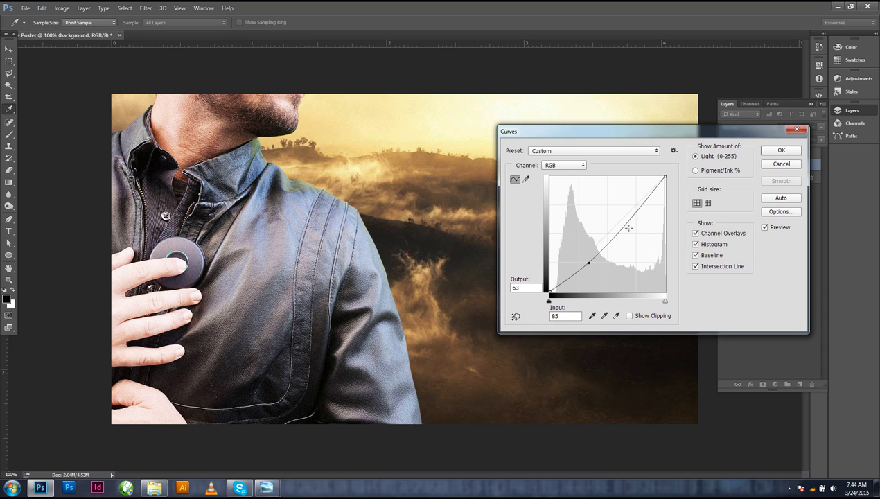
drag(621, 232, 616, 222)
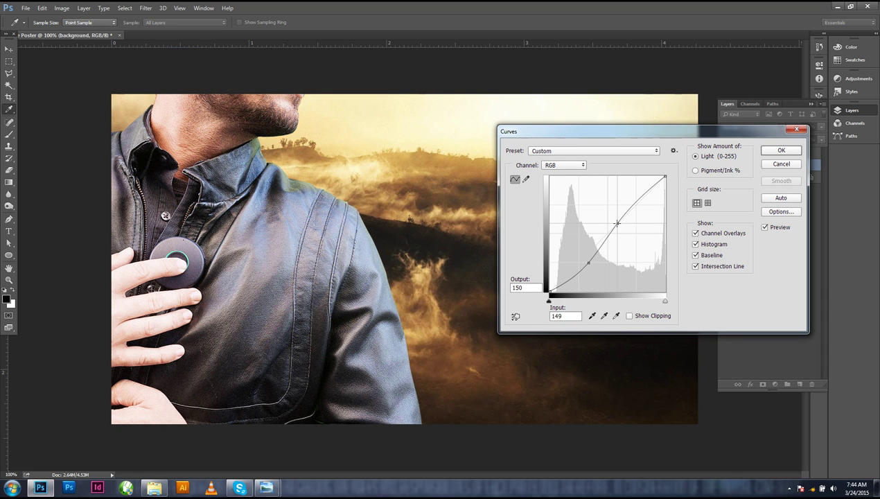
drag(750, 134, 618, 140)
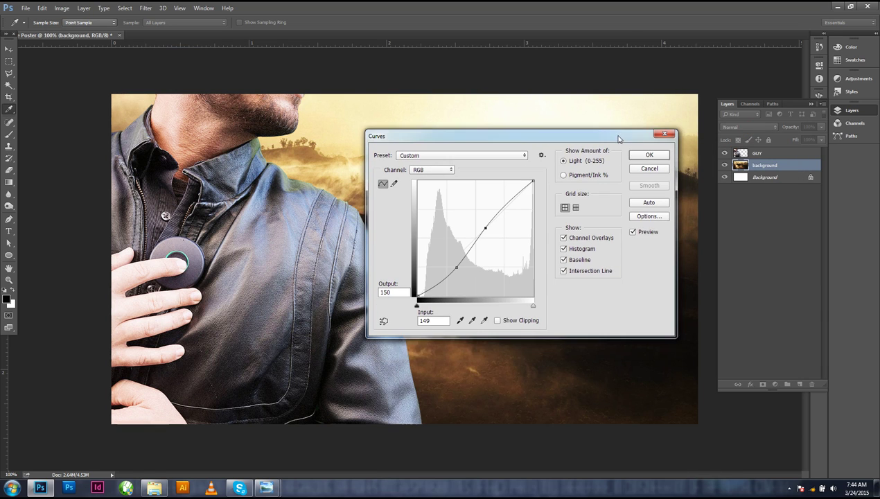
click(649, 155)
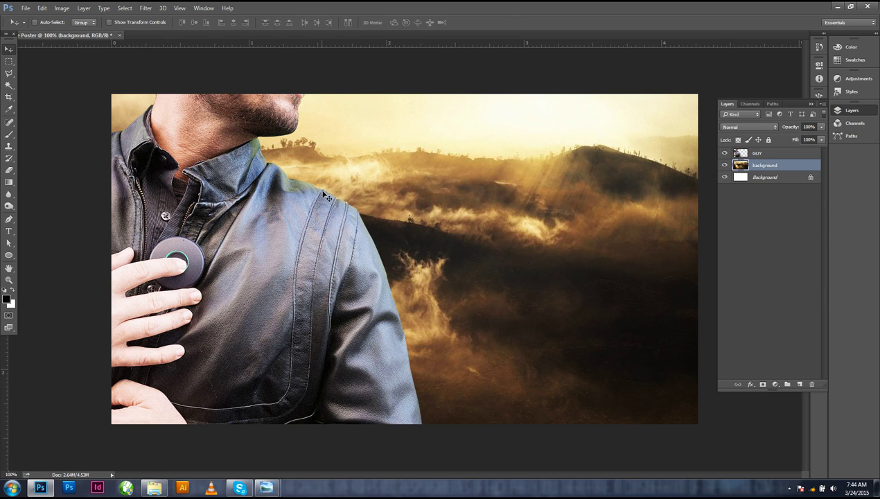
Place Man-running-in-tunnel.jpg scaled down and lowered, then stack its layer above GUY
click(154, 487)
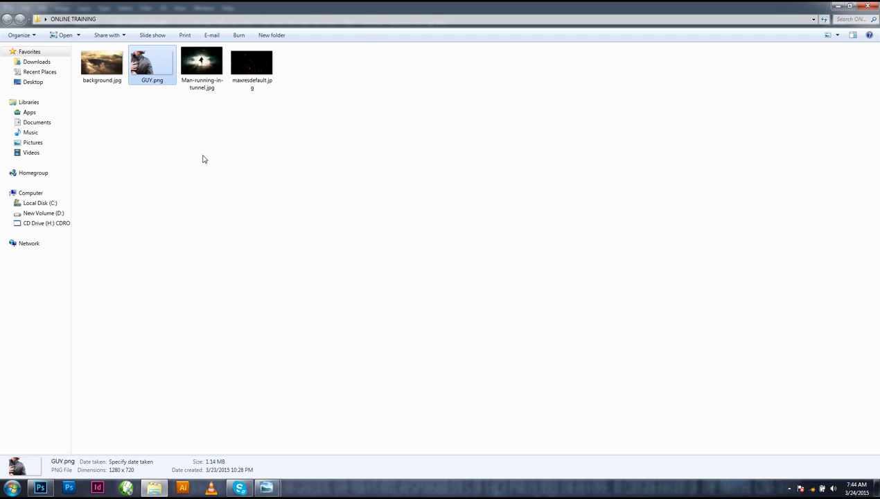
drag(203, 68, 381, 350)
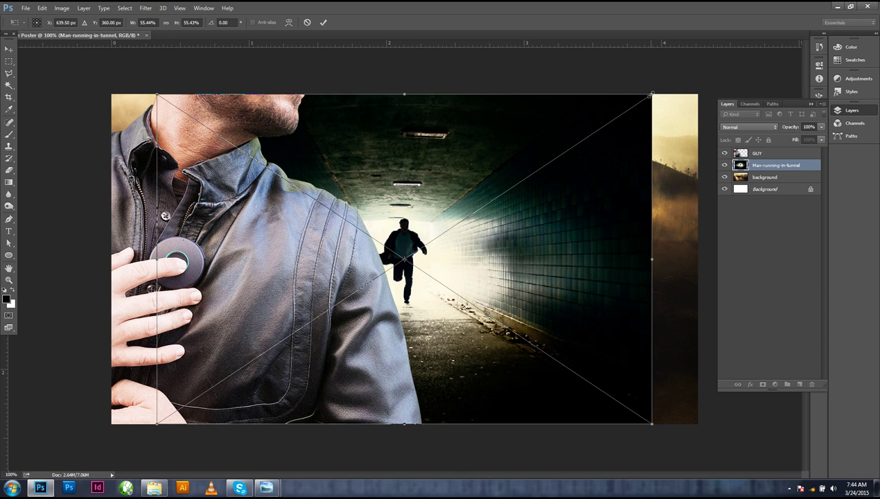
drag(650, 94, 521, 163)
drag(471, 198, 471, 263)
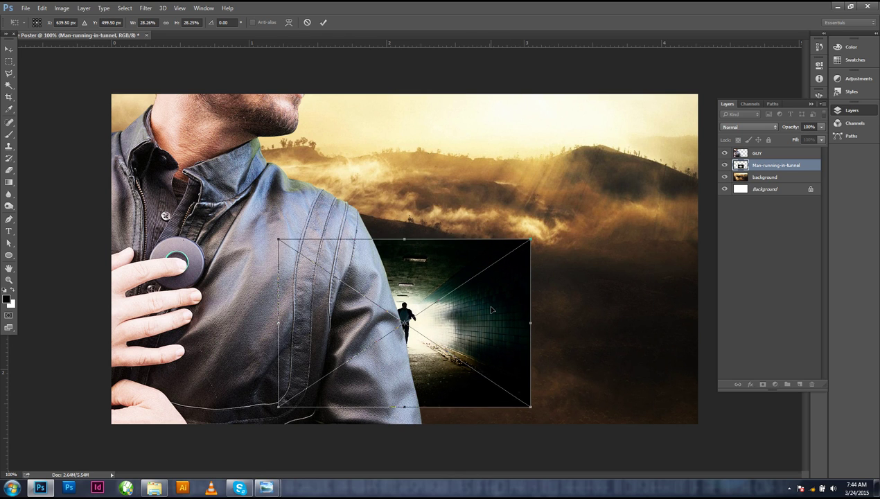
key(Return)
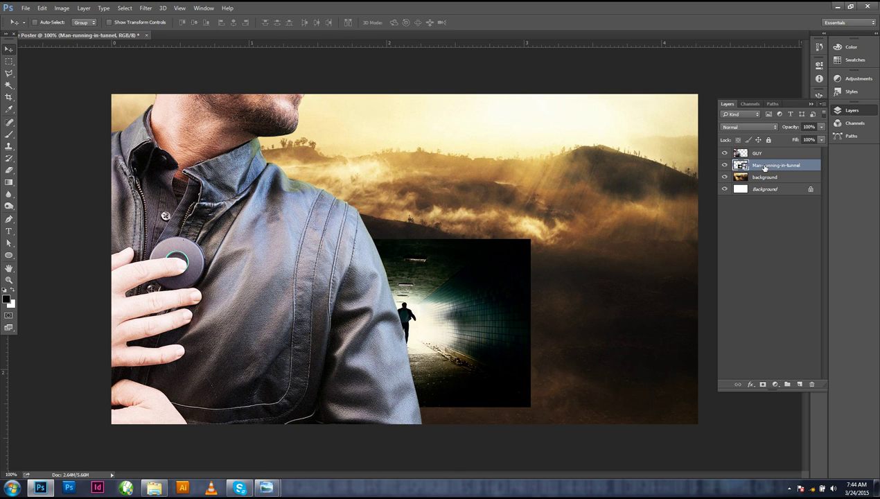
drag(767, 165, 766, 150)
drag(471, 291, 472, 300)
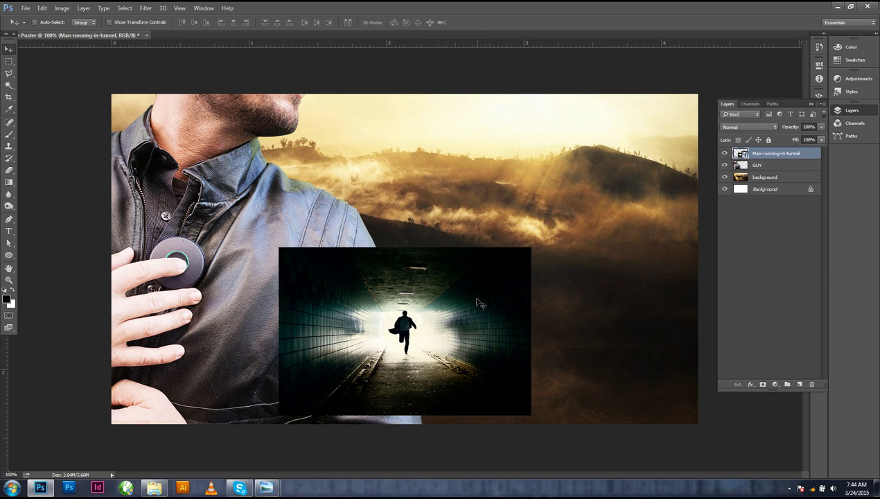
key(ctrl)
Rotate the tunnel photo about -12°, nudge it lower, and commit the transform
click(40, 8)
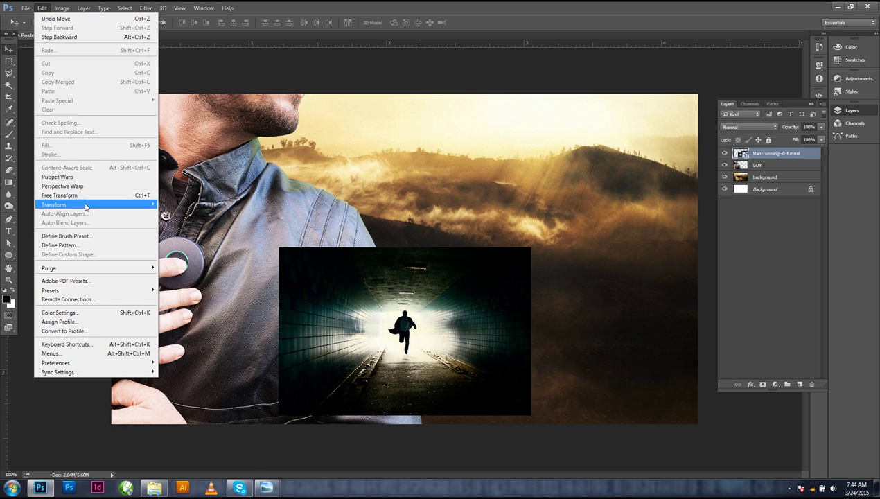
mouse_move(86, 206)
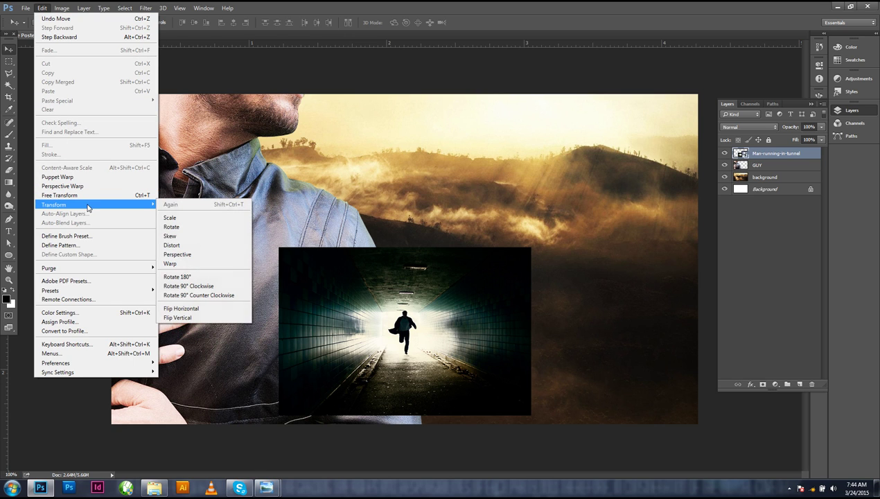
click(184, 218)
drag(537, 419, 556, 383)
drag(468, 322, 471, 343)
double_click(487, 354)
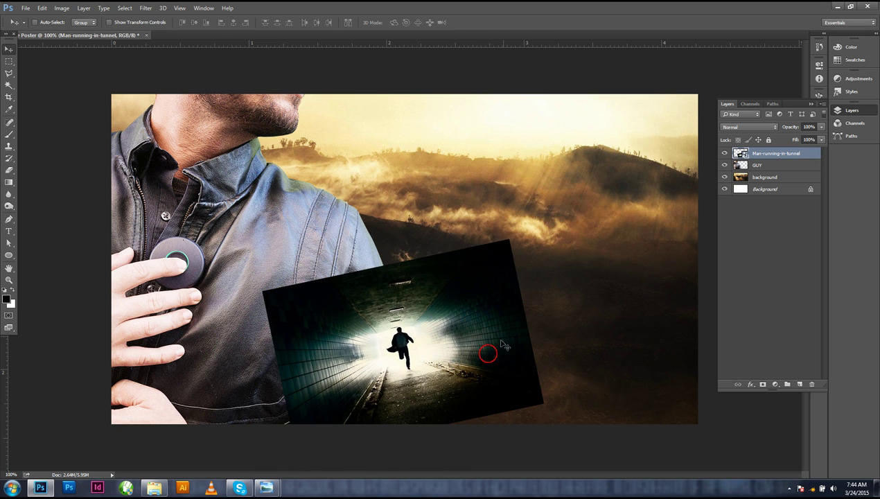
Rasterize the tunnel layer and set its blend mode to Lighten
right_click(763, 155)
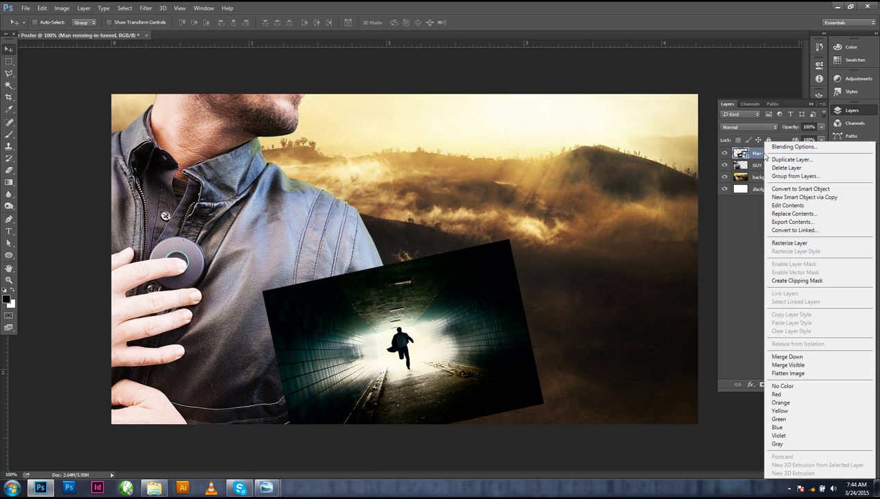
click(798, 244)
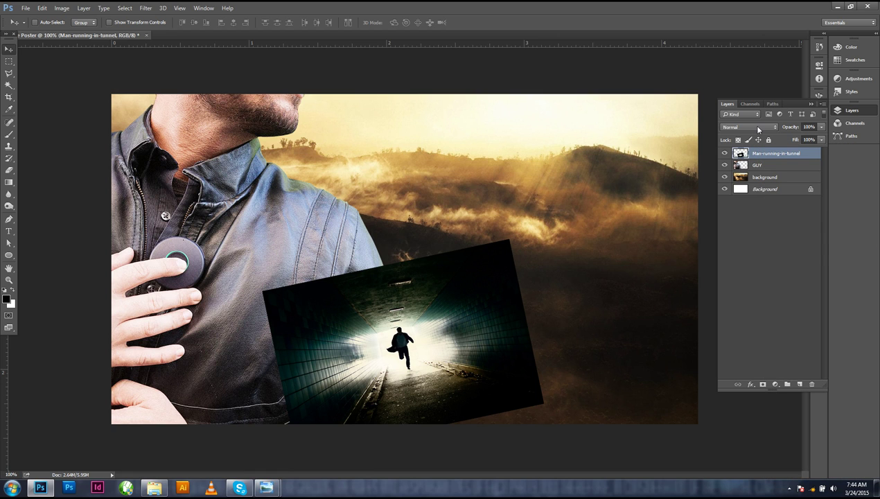
click(758, 130)
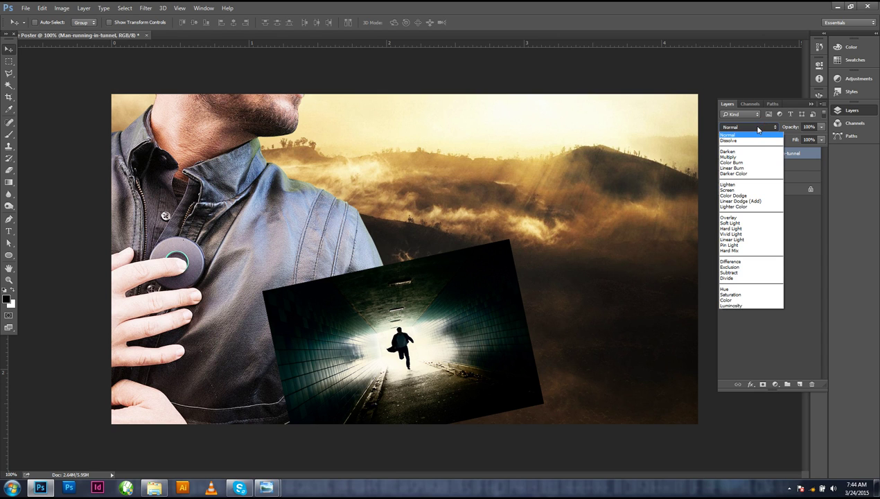
click(744, 184)
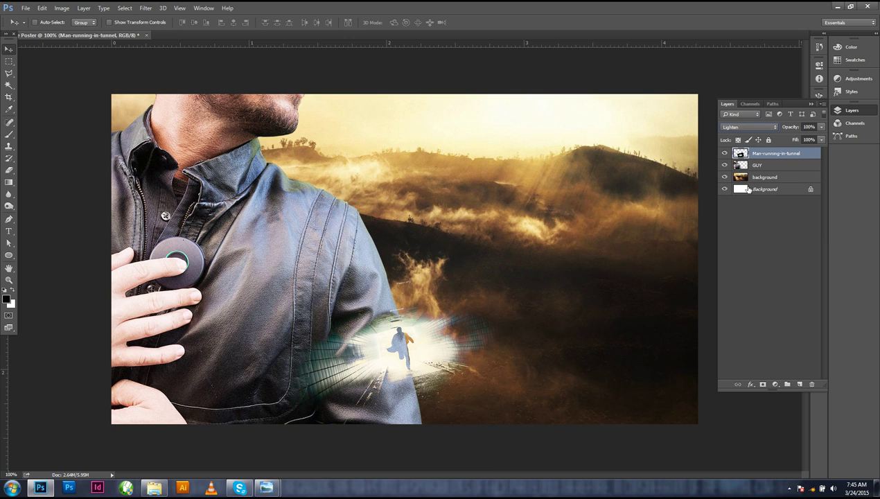
drag(412, 335, 410, 354)
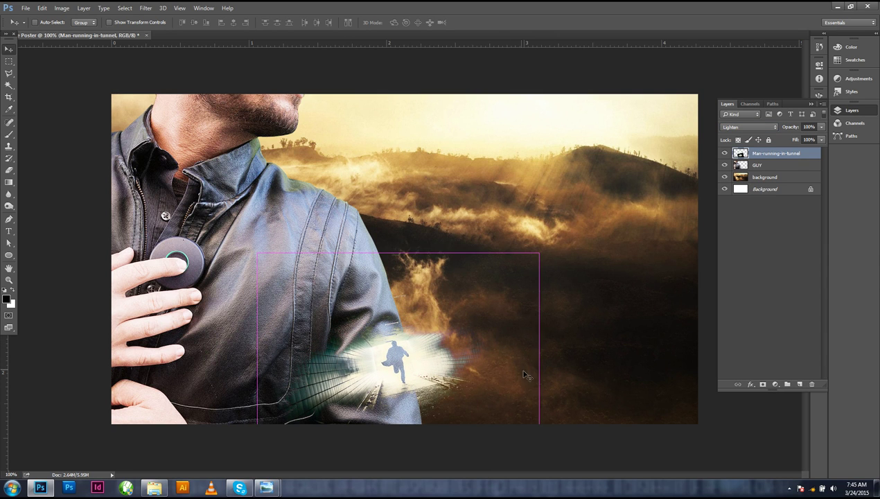
Rotate the tunnel layer about 4.2°, enlarge it to 118%, and commit the transform
key(ctrl)
key(ctrl+t)
drag(563, 381, 568, 398)
mouse_move(464, 391)
mouse_down()
mouse_move(476, 394)
mouse_move(458, 400)
mouse_up()
drag(543, 269, 570, 252)
drag(429, 378, 435, 381)
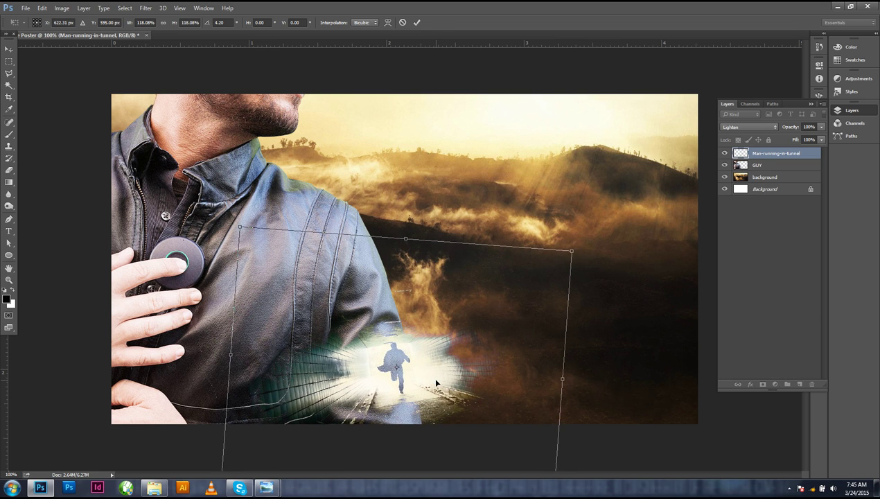
double_click(435, 380)
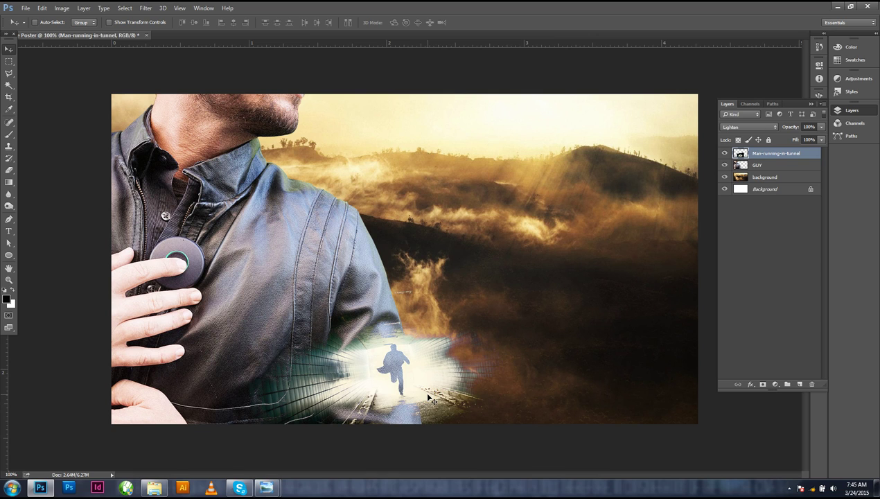
click(415, 365)
click(756, 126)
Switch the tunnel layer to Screen blend mode and tilt it about -3°
click(757, 129)
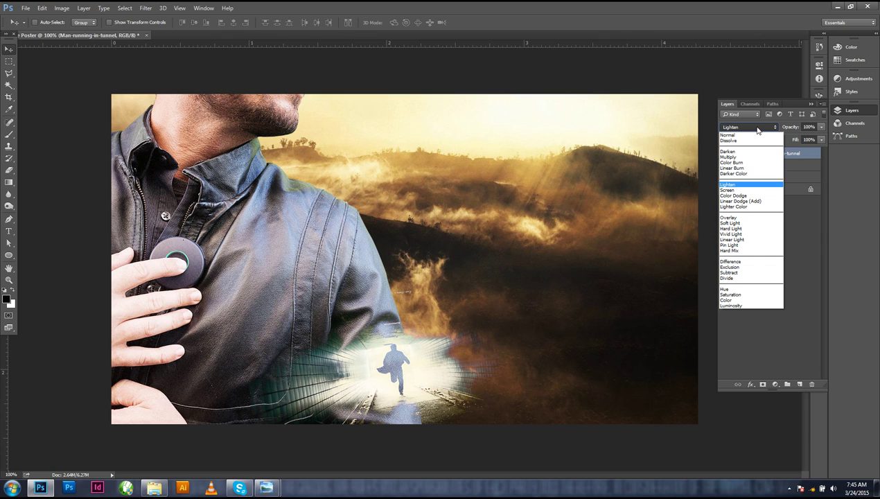
click(746, 190)
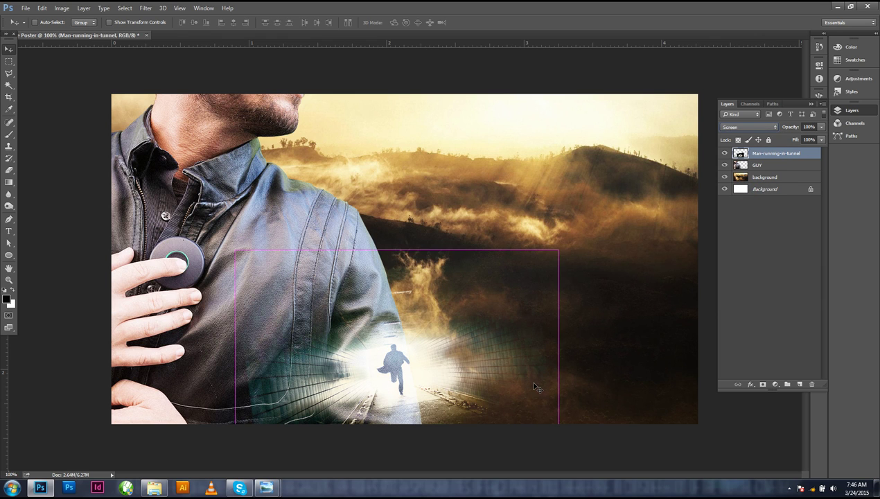
key(ctrl+t)
drag(589, 369, 590, 358)
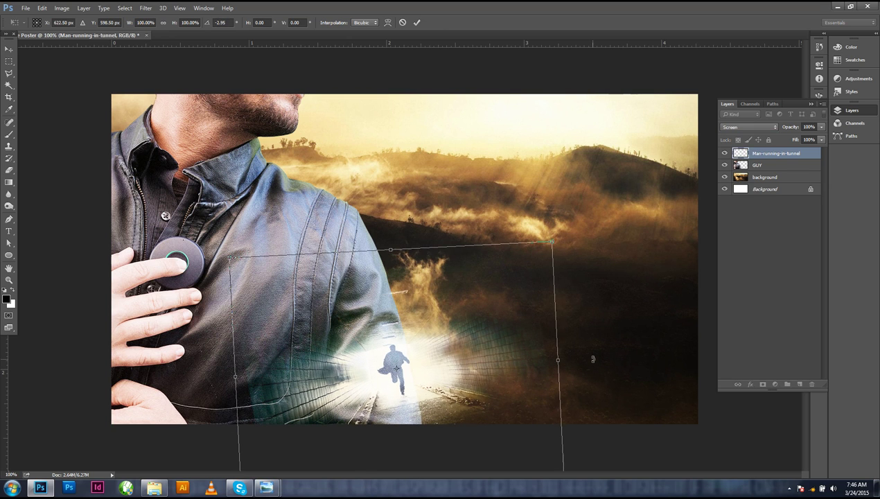
key(Return)
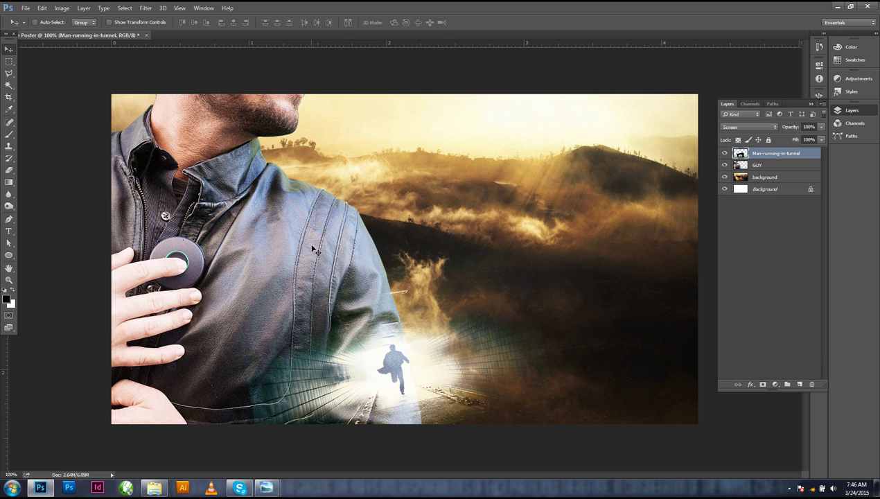
key(e)
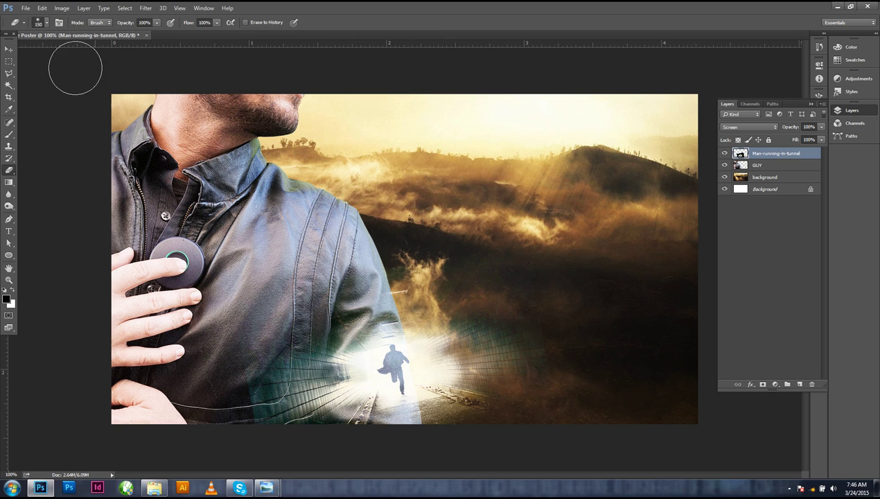
click(47, 21)
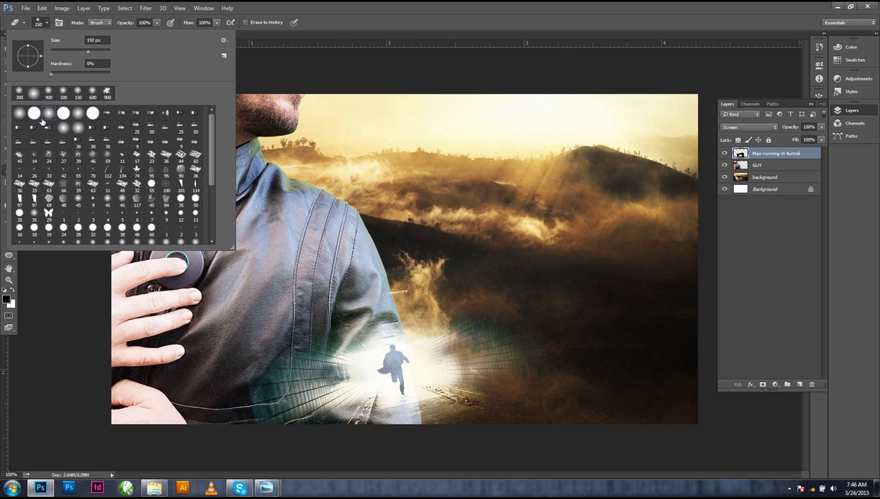
click(342, 6)
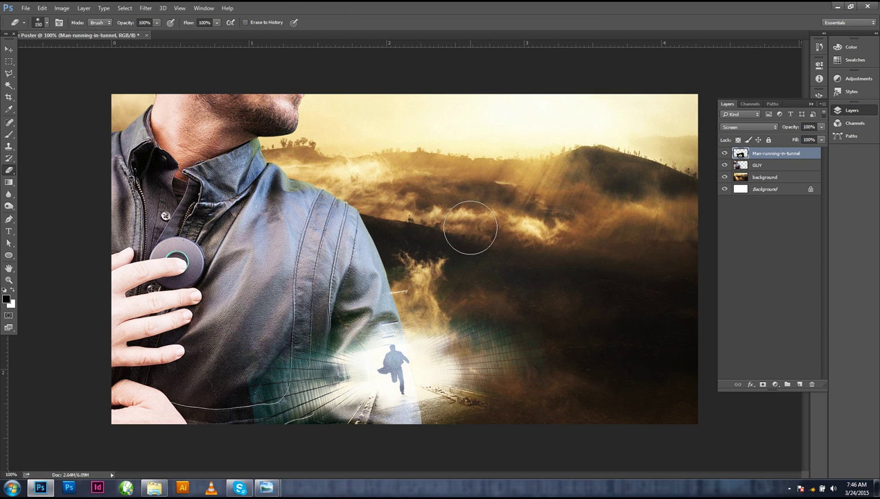
key(bracketright)
key(bracketright)
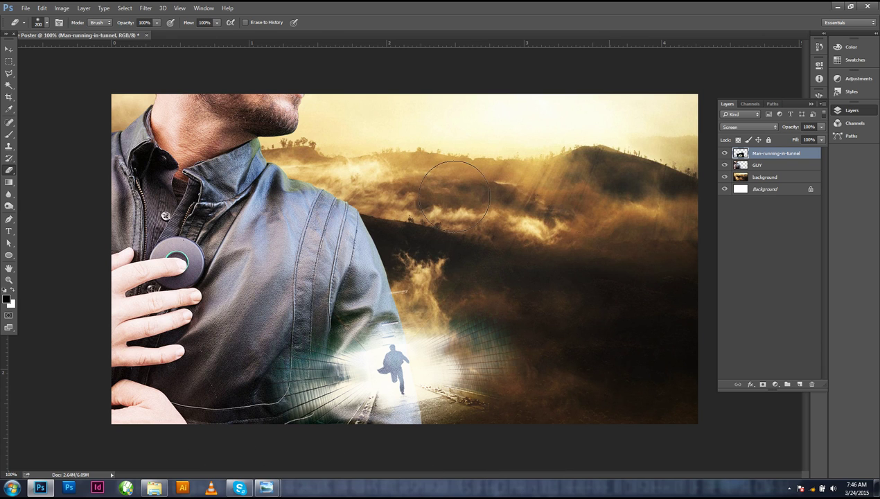
key(v)
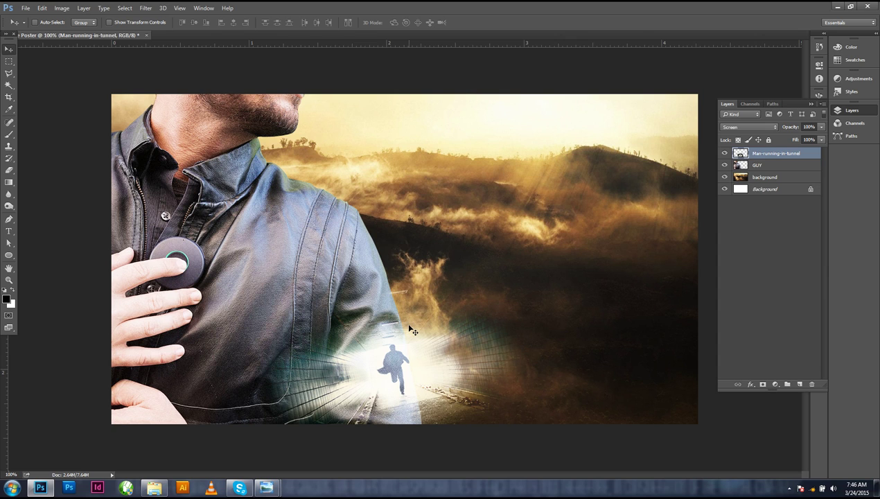
Group the selected layers, including GUY and background, into a group named 'files'
shift+click(764, 176)
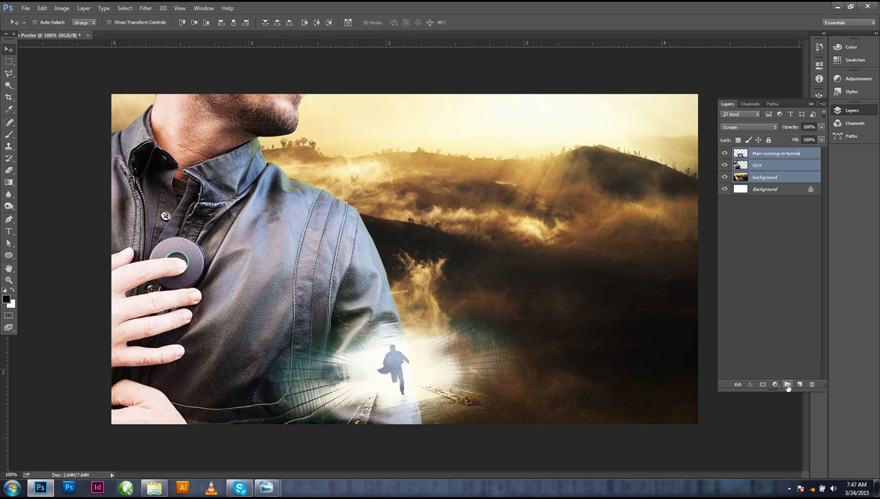
click(787, 385)
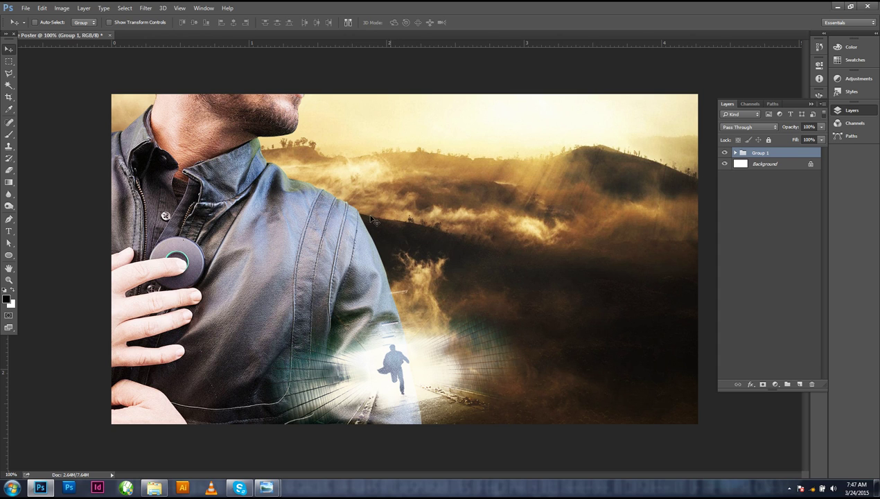
double_click(760, 153)
text(R)
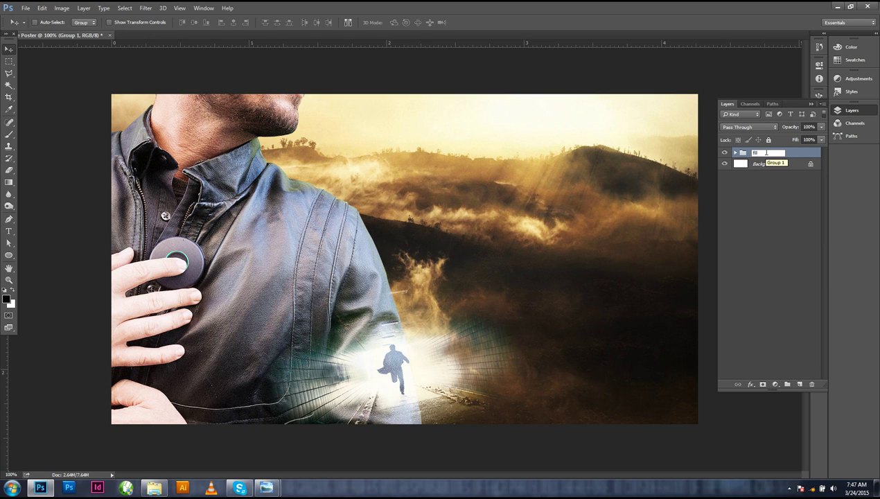
text(iles)
key(Return)
Duplicate the files group, hide the original, and rename the copy 'edit'
drag(764, 155, 799, 383)
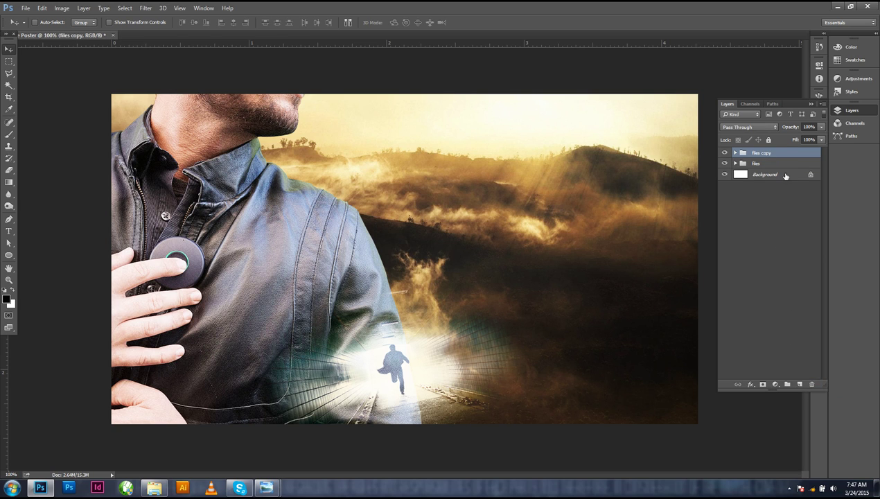
click(724, 164)
double_click(757, 153)
text(edit)
click(785, 212)
click(762, 153)
Convert the edit group to a smart object, then rasterize it into a pixel layer
right_click(763, 154)
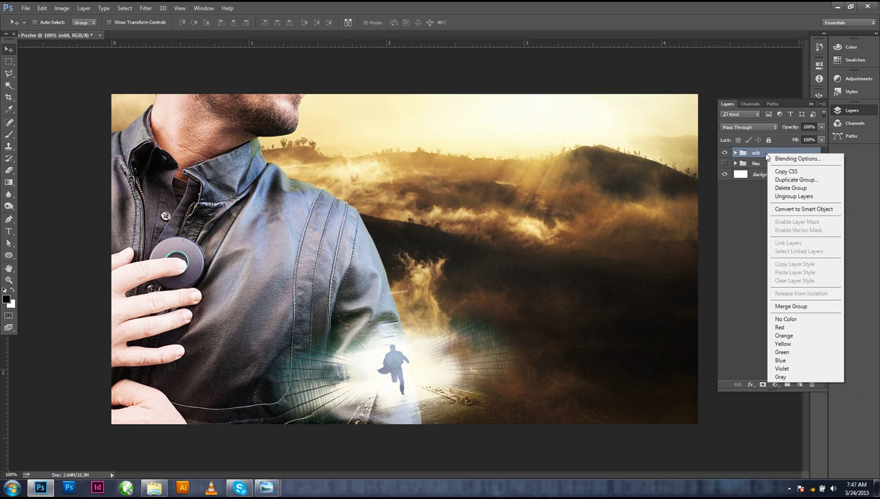
click(797, 208)
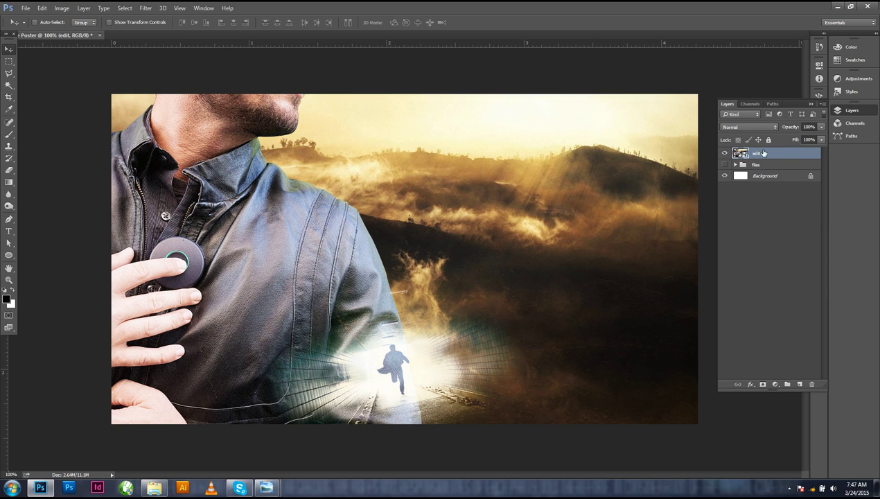
right_click(763, 154)
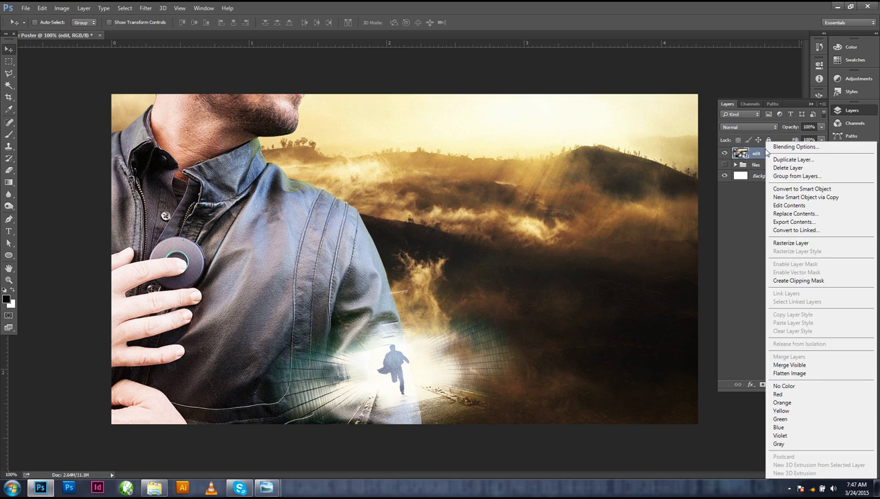
click(788, 244)
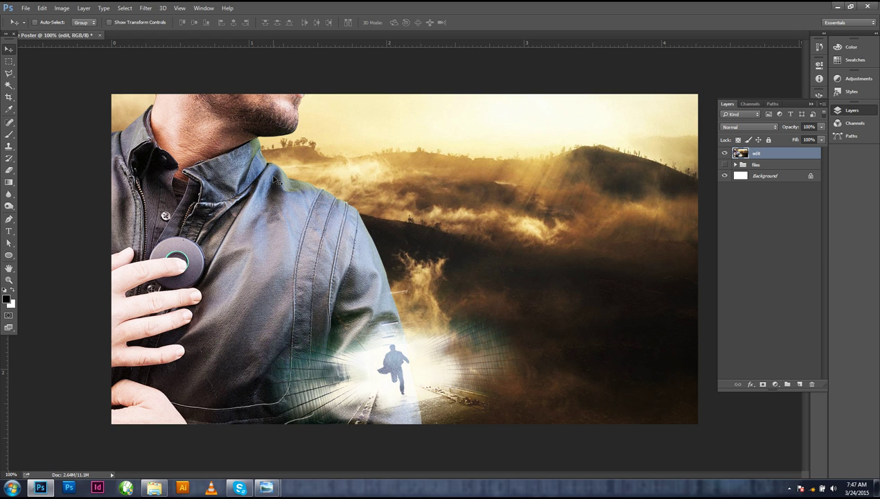
Duplicate the edit layer twice, creating edit copy and edit copy 2
drag(773, 154, 800, 383)
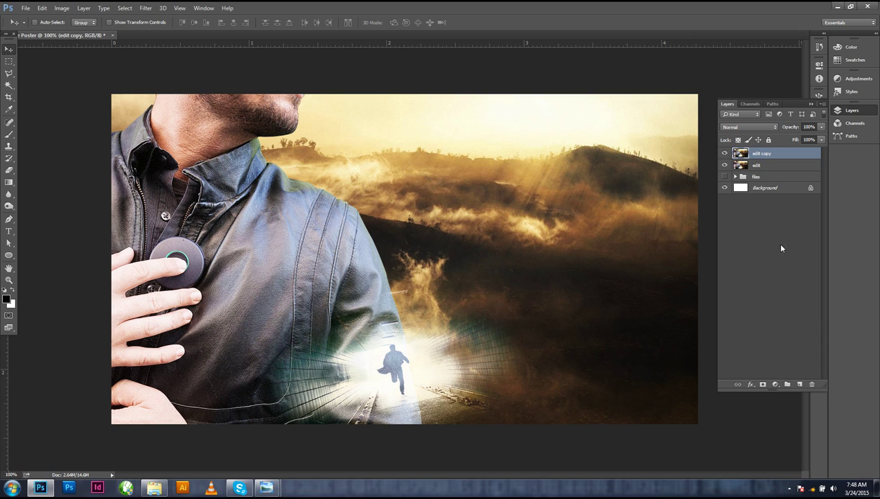
drag(755, 154, 800, 383)
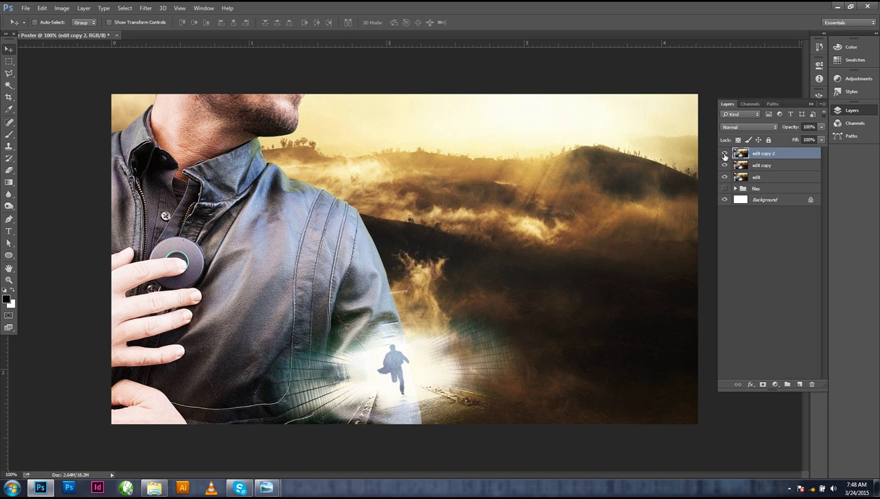
key(ctrl+i)
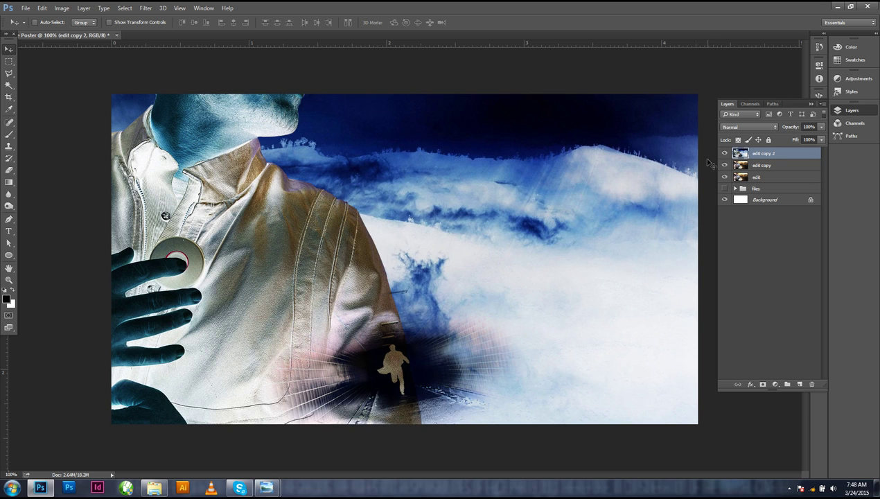
key(ctrl+z)
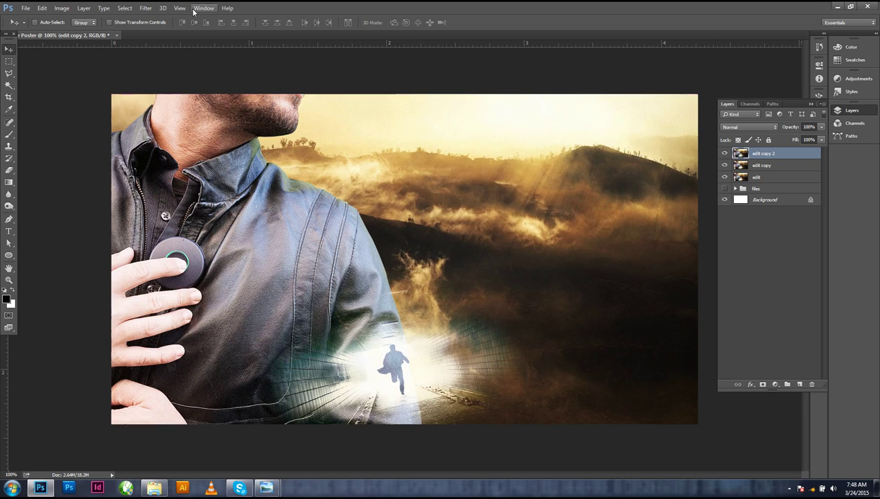
Invert edit copy 2 via Image > Adjustments and set its blend mode to Vivid Light
click(63, 8)
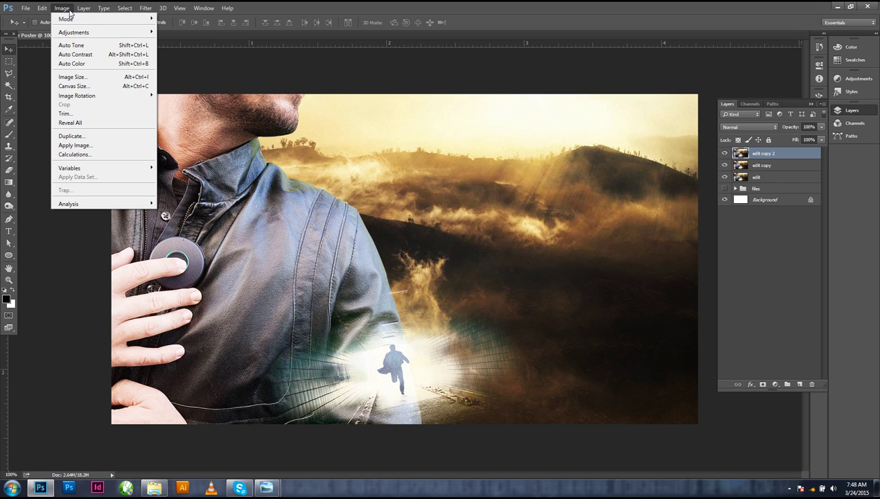
mouse_move(77, 32)
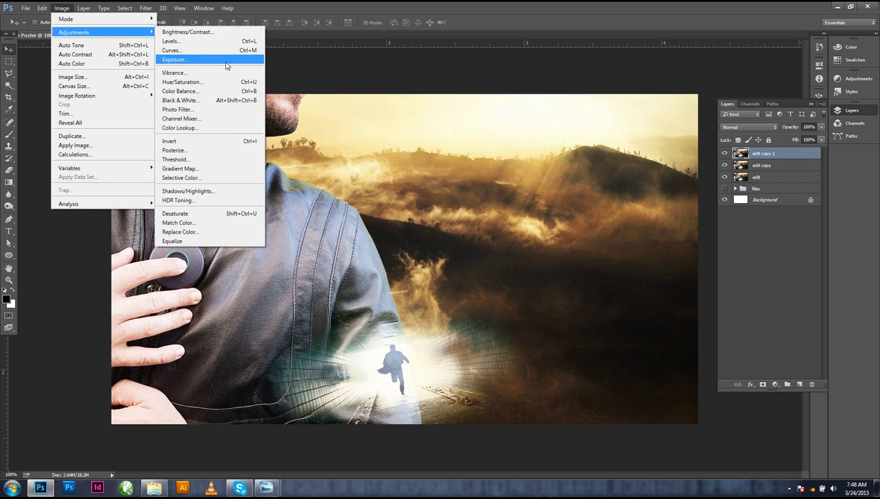
click(233, 142)
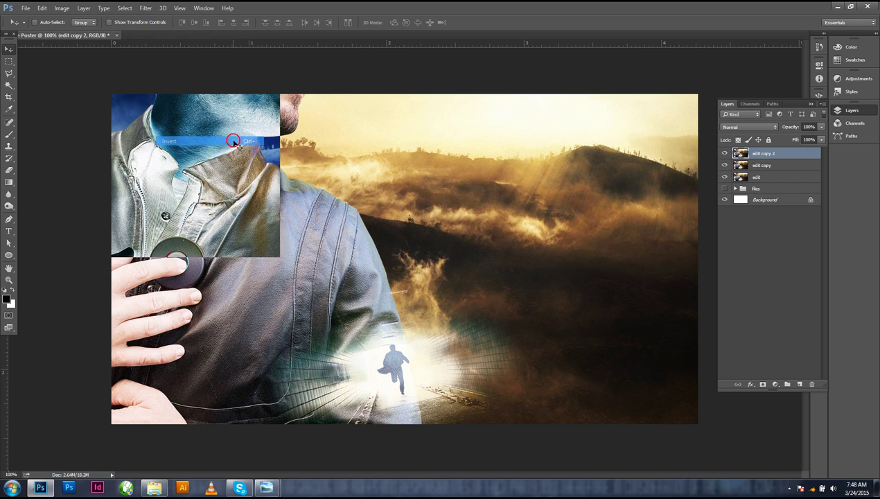
click(738, 129)
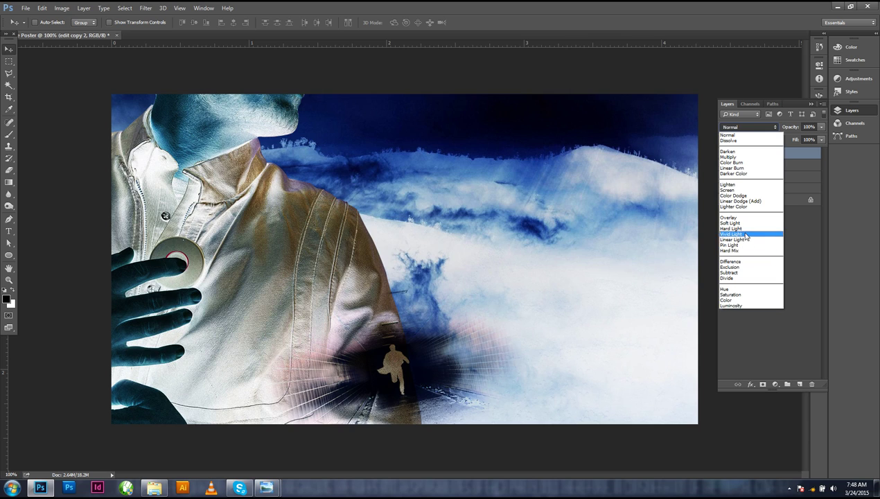
click(746, 236)
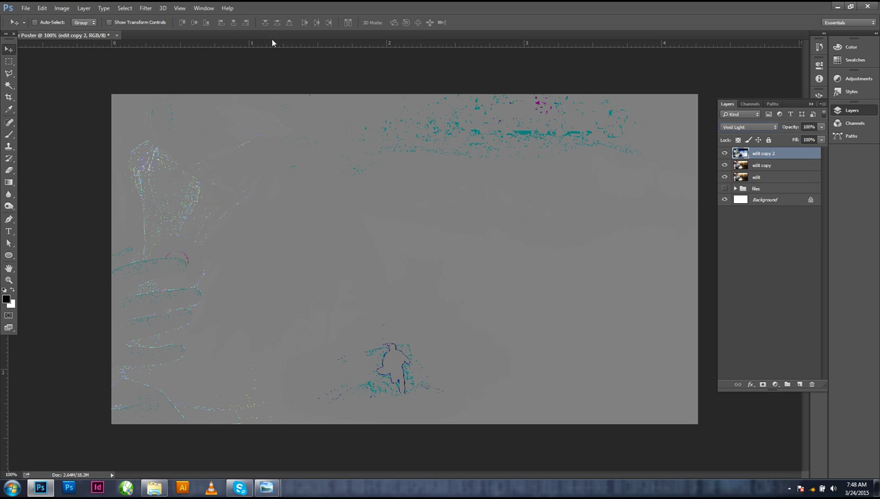
Apply a Surface Blur of radius 32 px and threshold 46 levels to edit copy 2
click(145, 9)
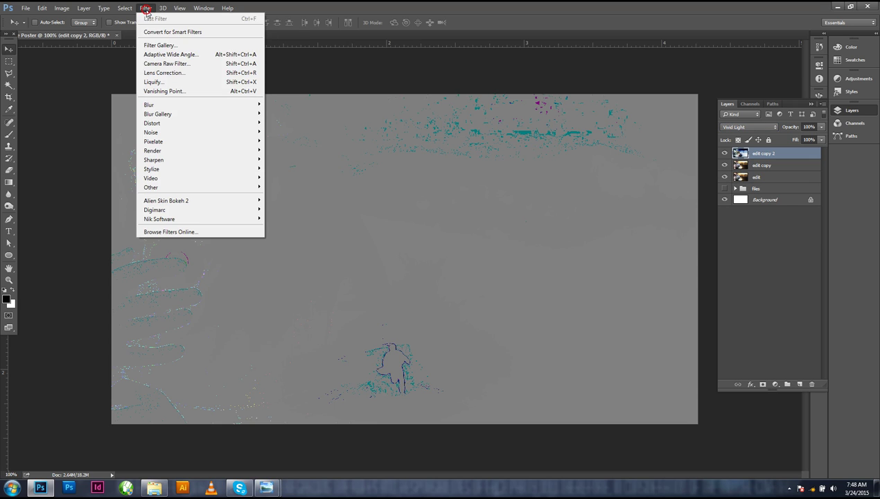
click(189, 104)
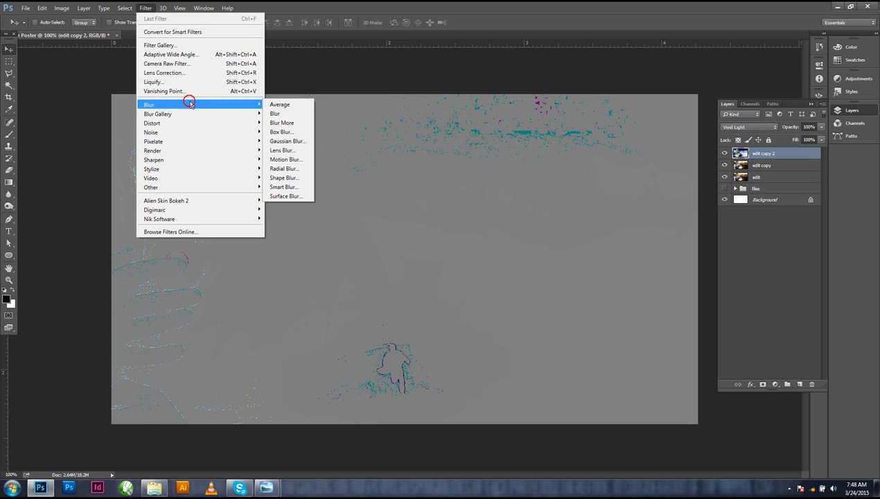
click(284, 196)
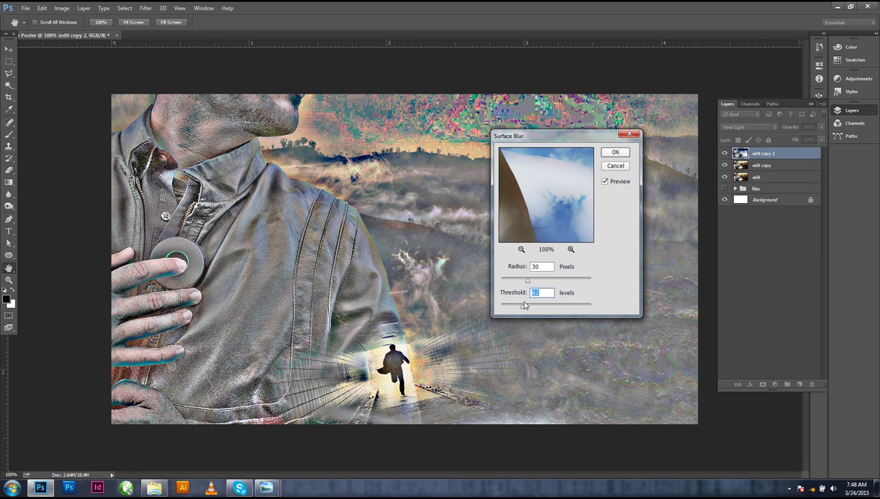
drag(522, 311, 514, 311)
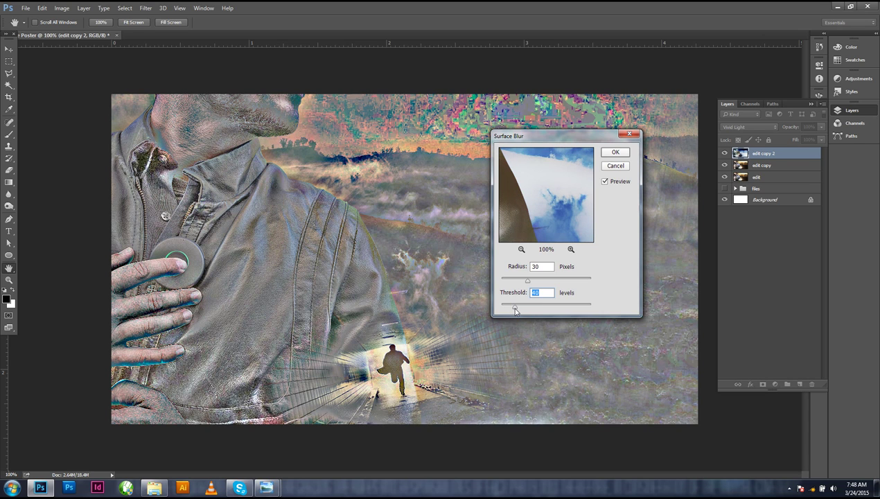
drag(515, 310, 518, 311)
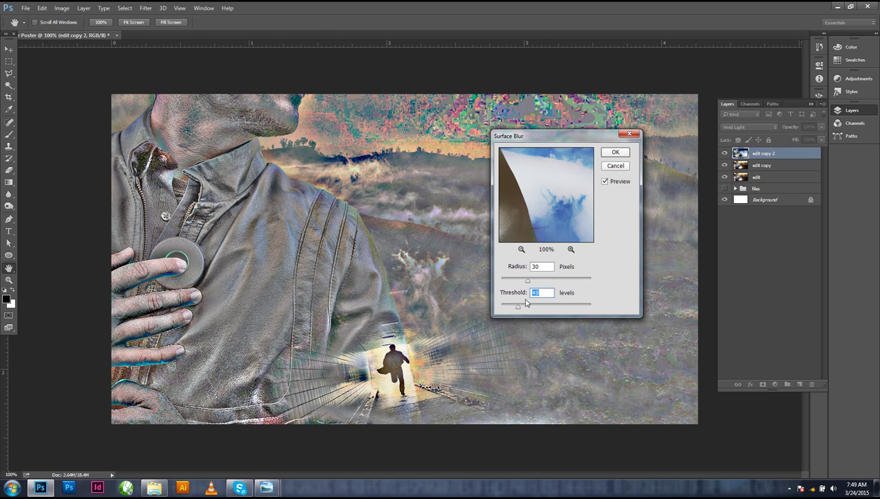
drag(518, 309, 516, 309)
drag(527, 281, 530, 284)
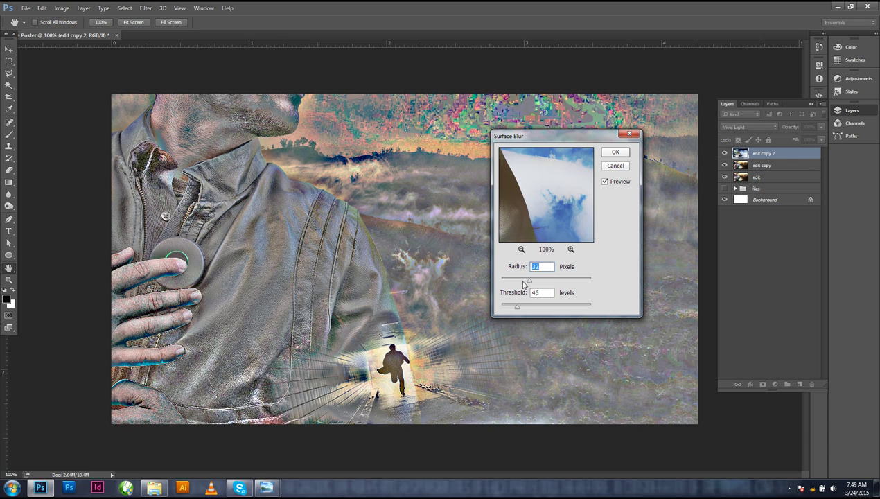
click(607, 153)
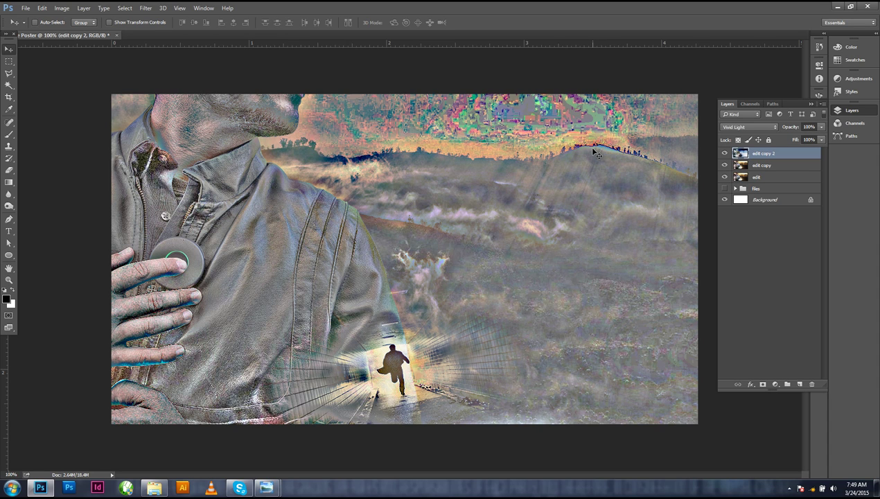
Select edit copy and edit copy 2 and merge them with Layer > Merge Layers
click(754, 167)
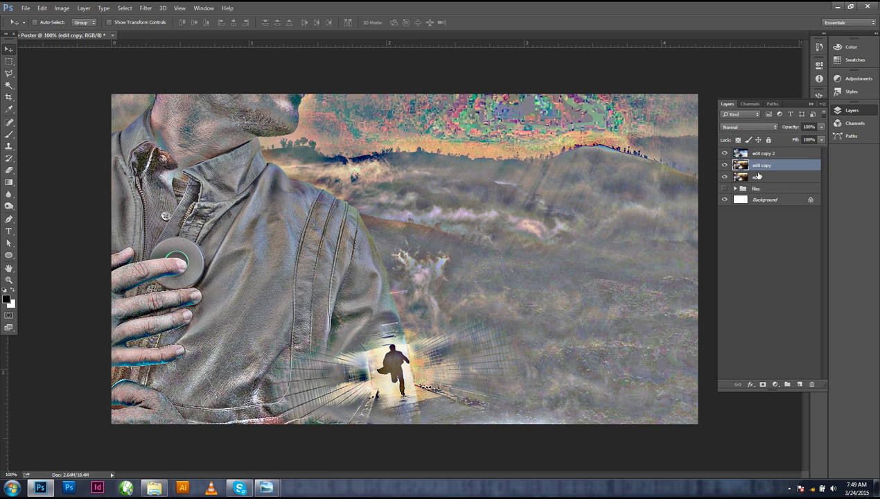
click(759, 154)
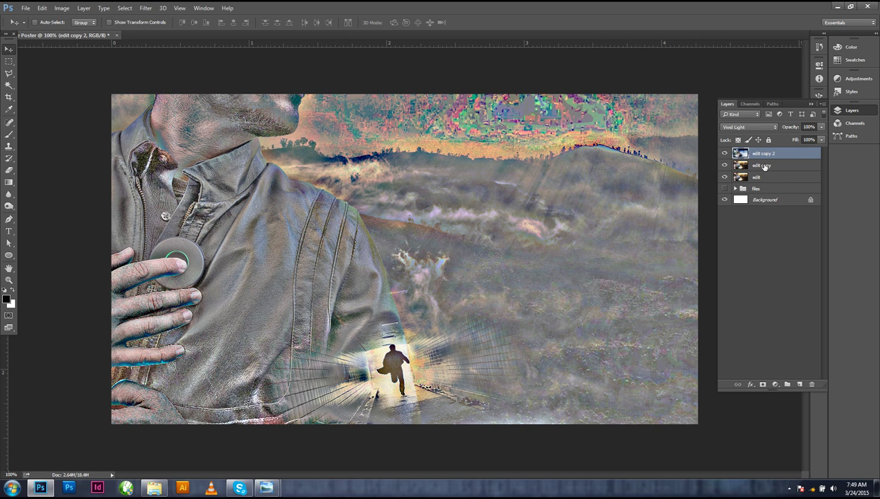
shift+click(764, 166)
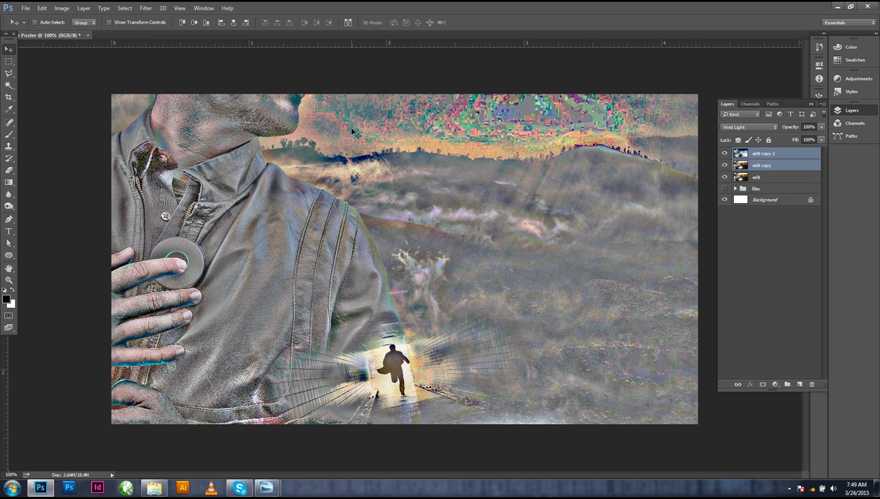
click(83, 9)
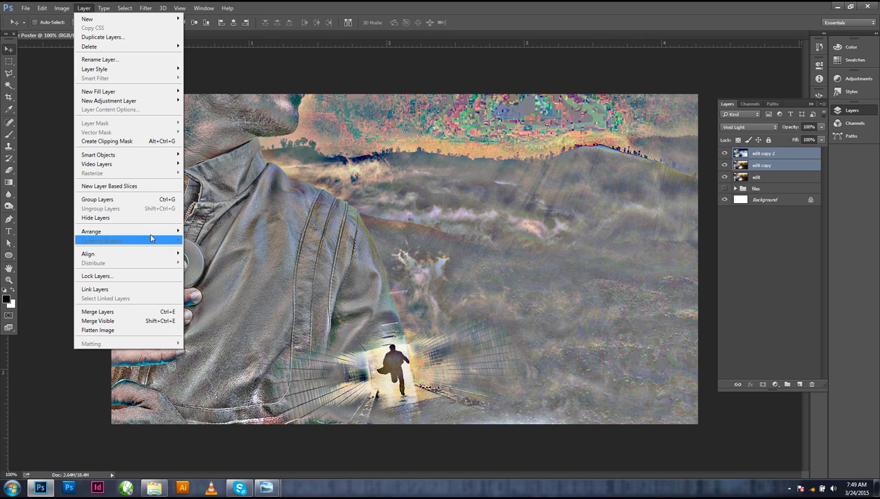
click(142, 313)
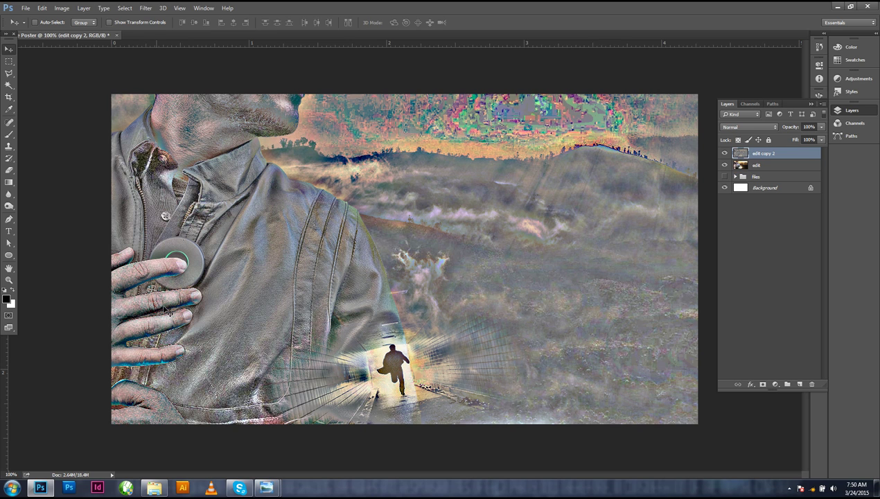
Toggle the merged edit copy 2 layer's visibility to compare the result
click(723, 153)
click(69, 12)
mouse_move(79, 34)
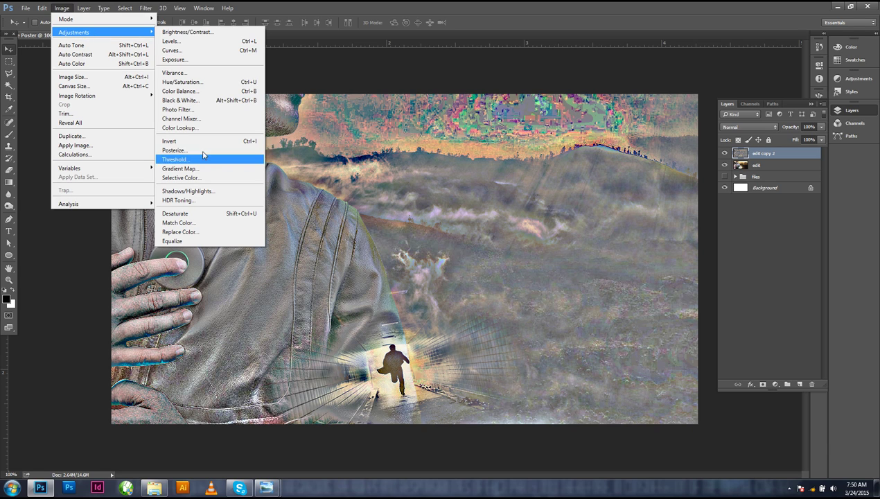
Desaturate edit copy 2 to greyscale and soften it with a 1.0-pixel Gaussian Blur
click(226, 215)
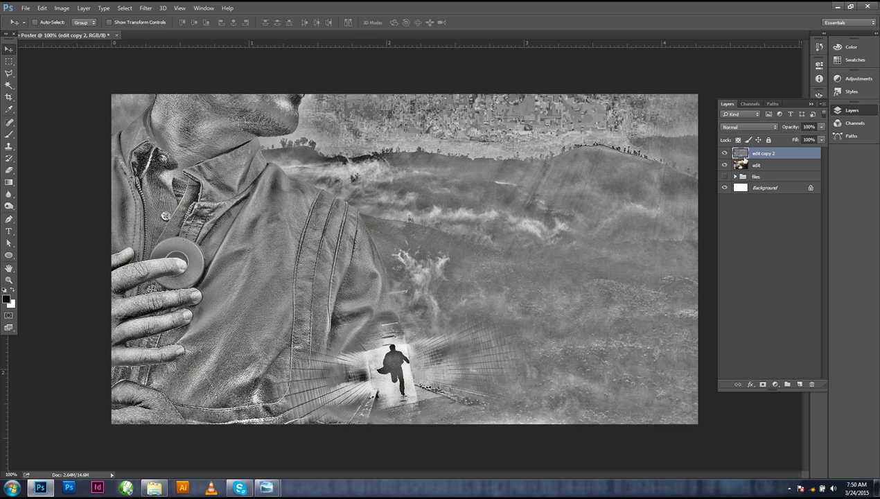
click(145, 8)
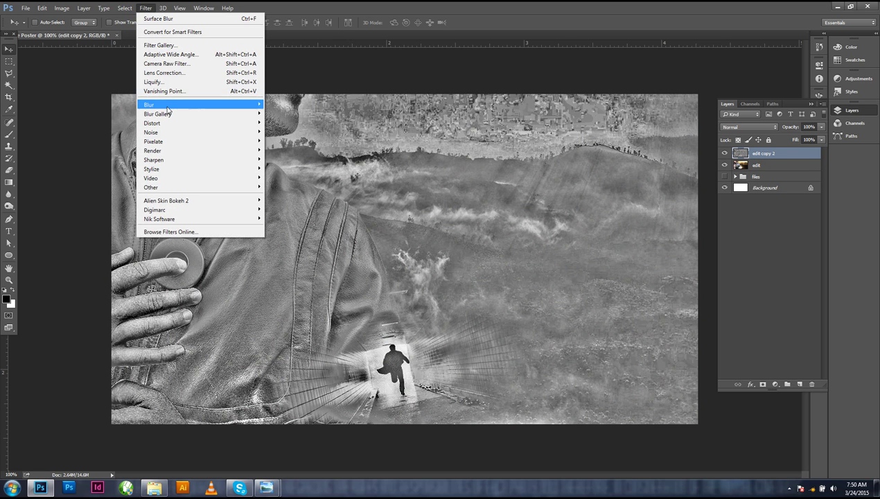
mouse_move(197, 107)
click(287, 141)
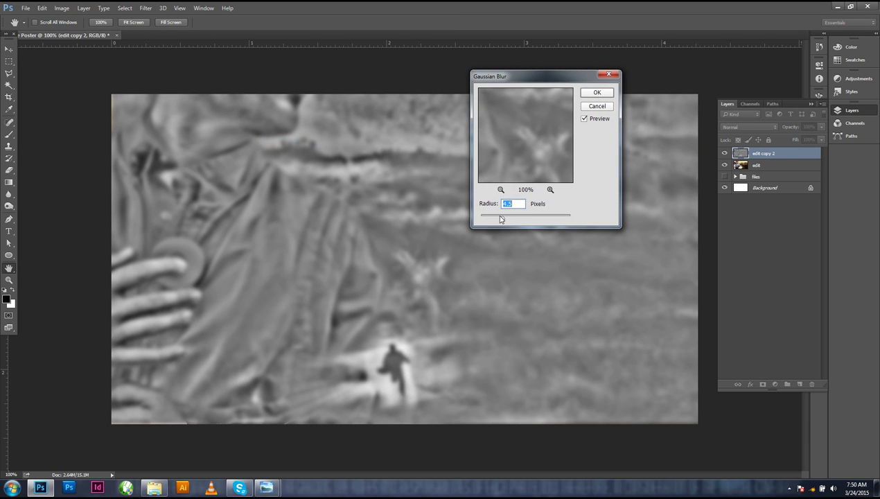
drag(501, 220, 487, 220)
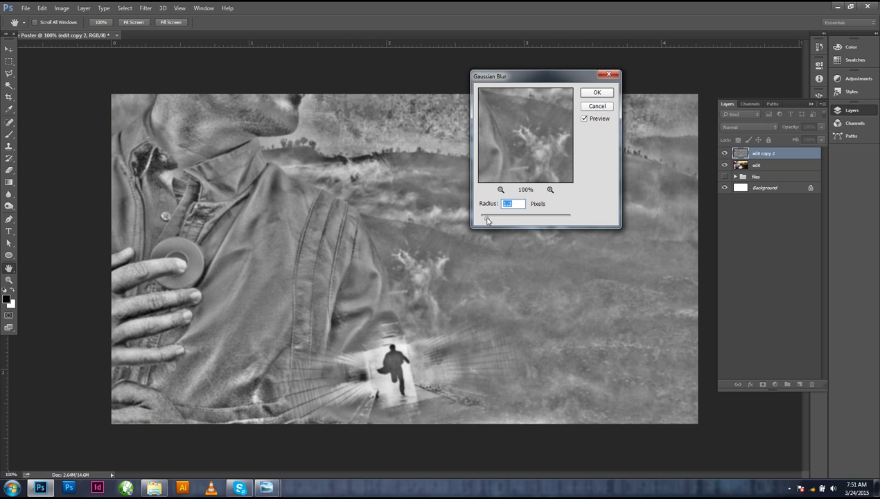
drag(487, 220, 487, 221)
click(487, 220)
click(500, 190)
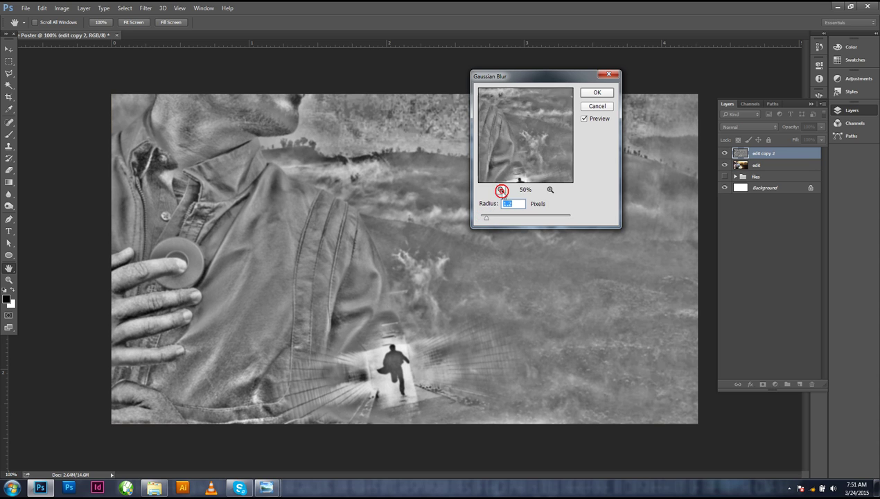
click(500, 190)
click(501, 190)
click(501, 190)
drag(487, 220, 488, 220)
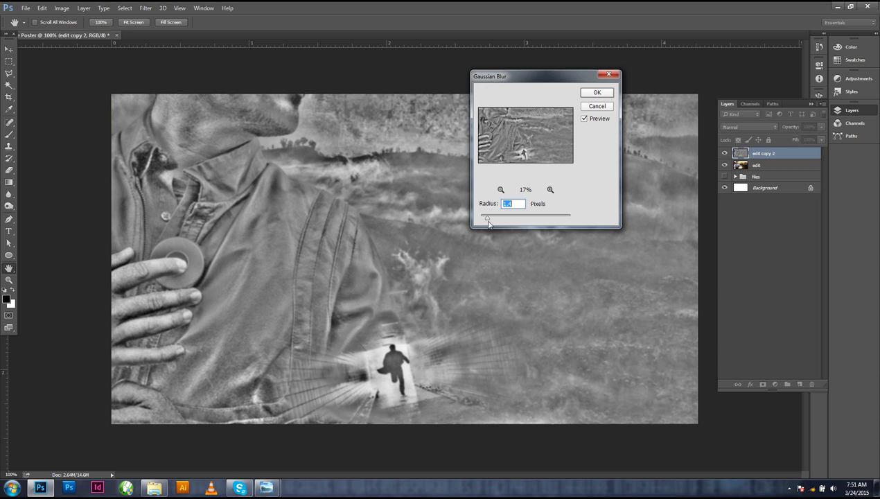
click(597, 93)
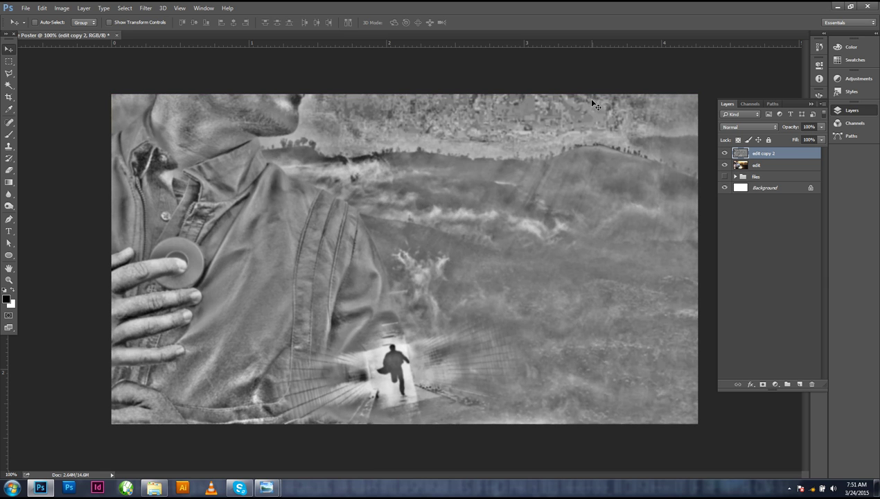
Set edit copy 2's blend mode to Overlay, then toggle its visibility to compare
click(750, 126)
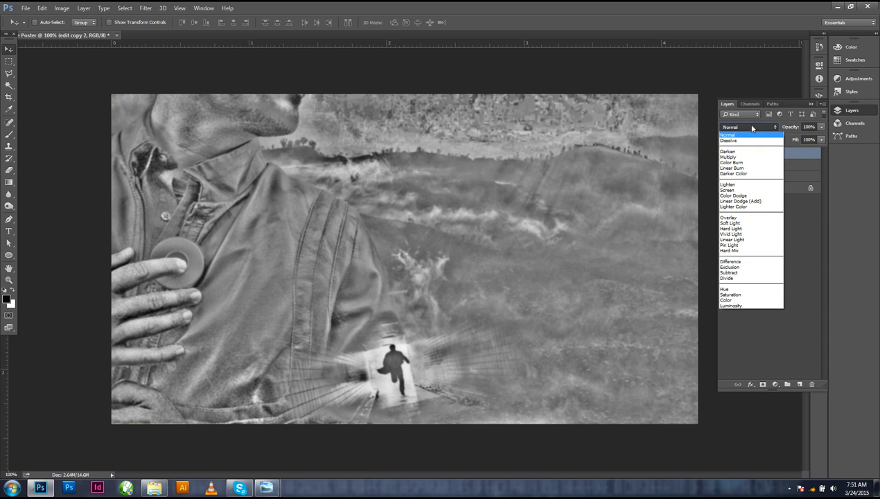
click(835, 145)
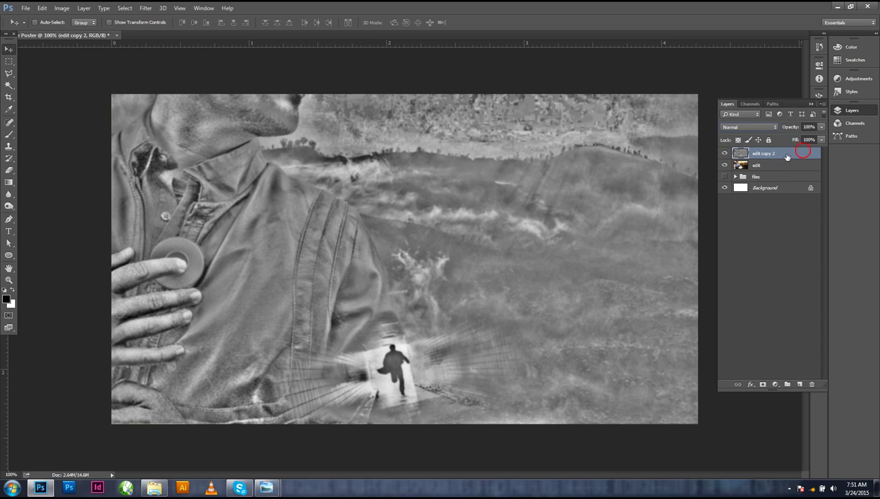
click(743, 128)
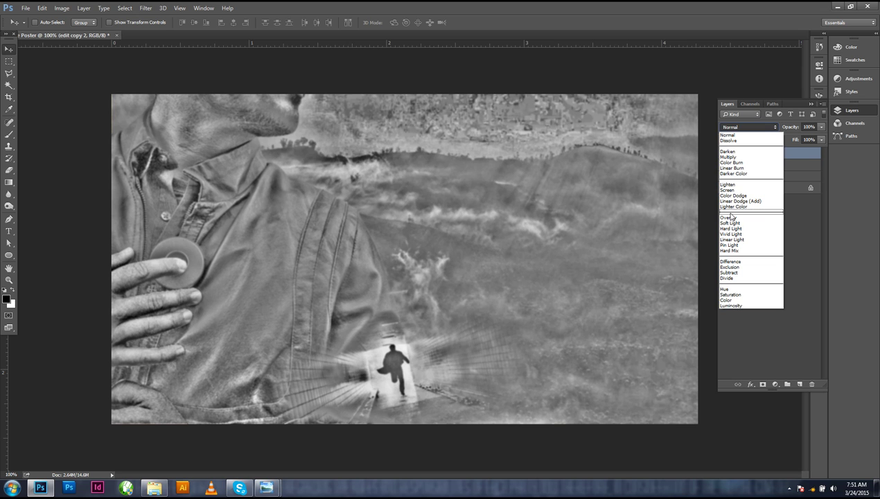
click(728, 217)
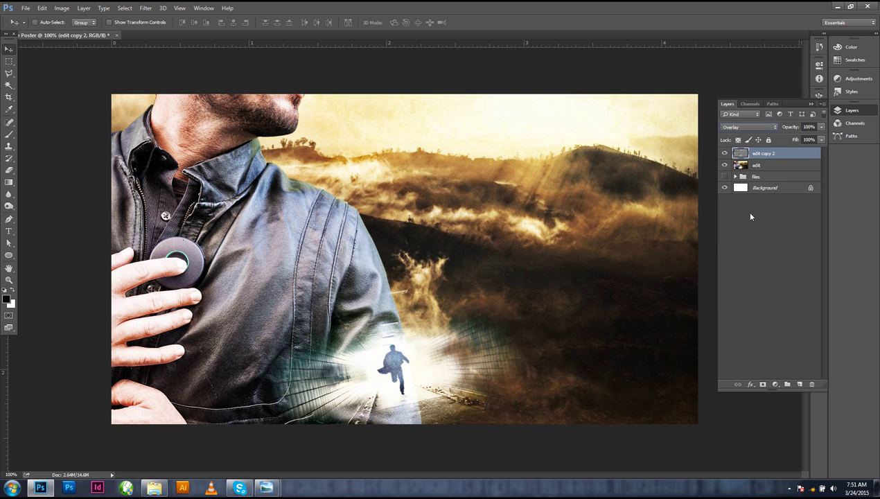
click(724, 153)
click(724, 153)
Add a Gradient Map adjustment layer using an orange-to-yellow gradient preset
click(858, 79)
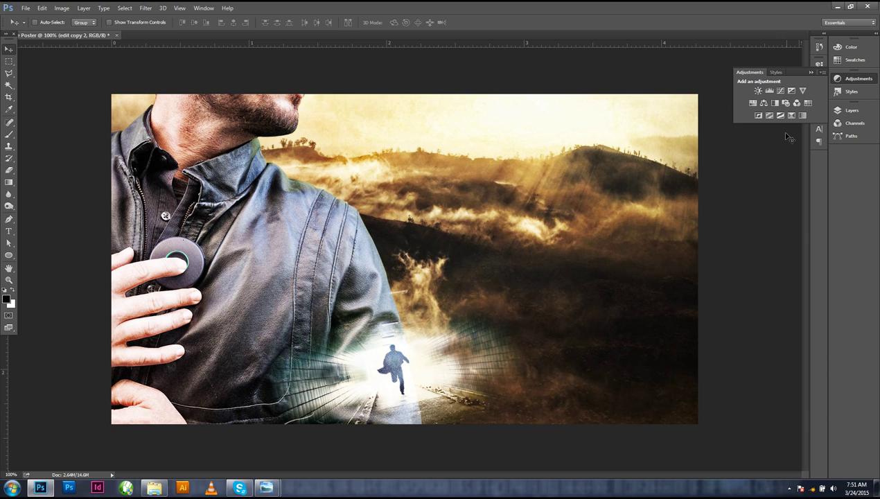
click(802, 116)
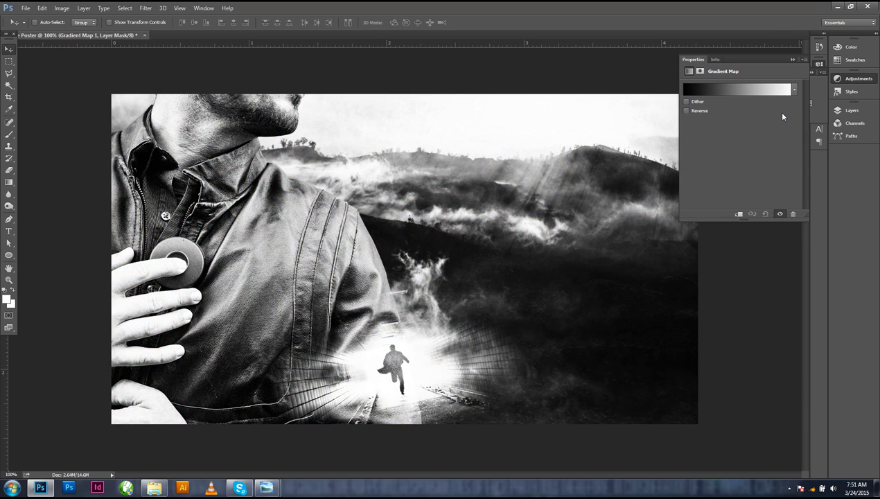
click(740, 92)
drag(673, 119, 676, 80)
scroll(724, 128, down, 2)
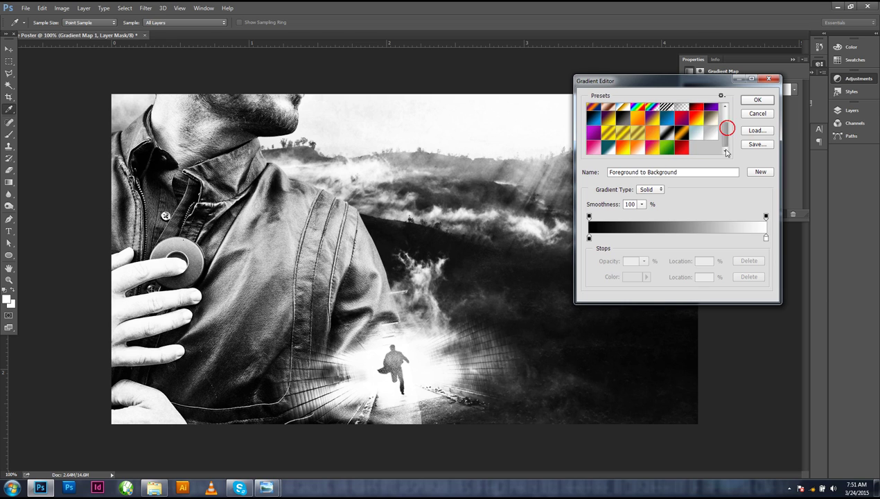
click(656, 132)
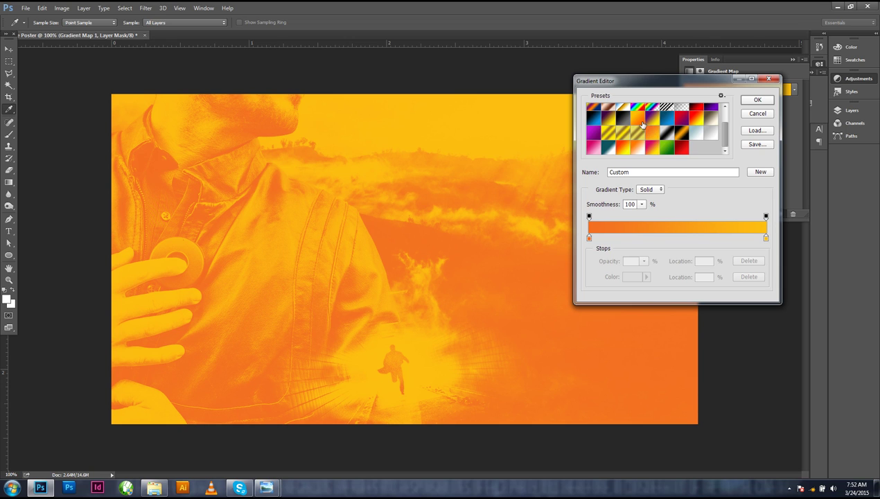
Set the gradient's left colour stop to orange f36e21
double_click(588, 238)
click(696, 218)
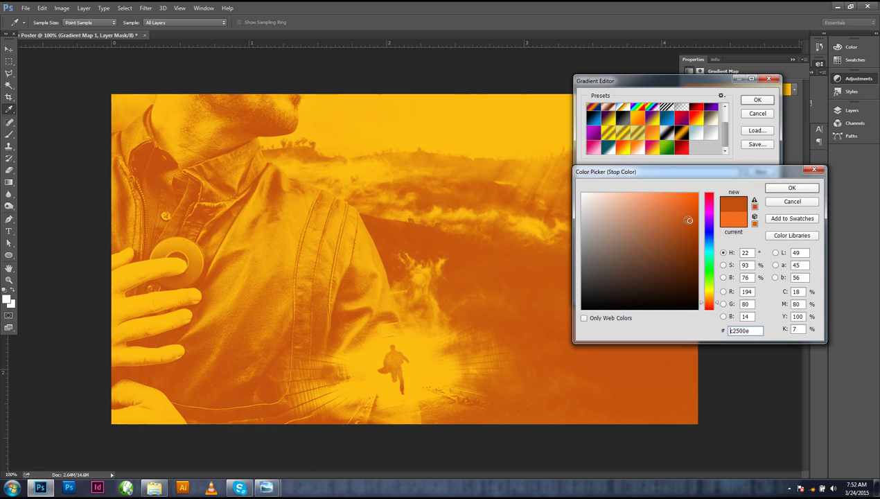
drag(695, 217, 694, 205)
click(783, 204)
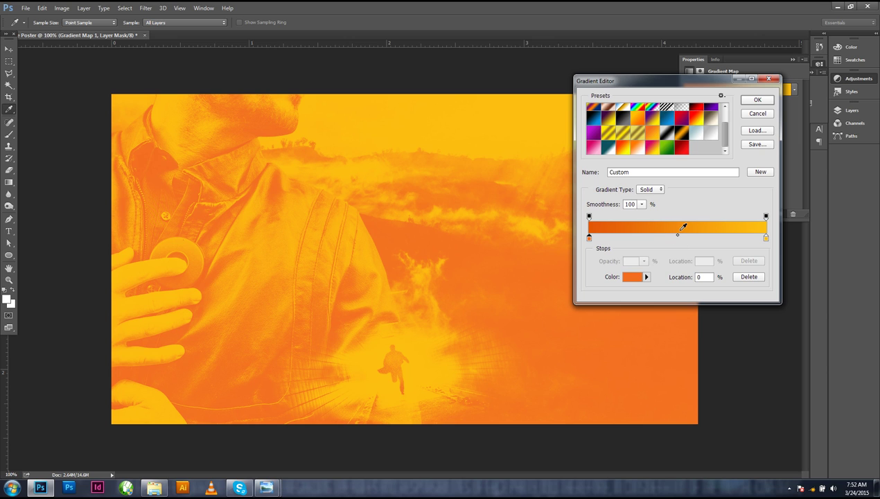
double_click(588, 239)
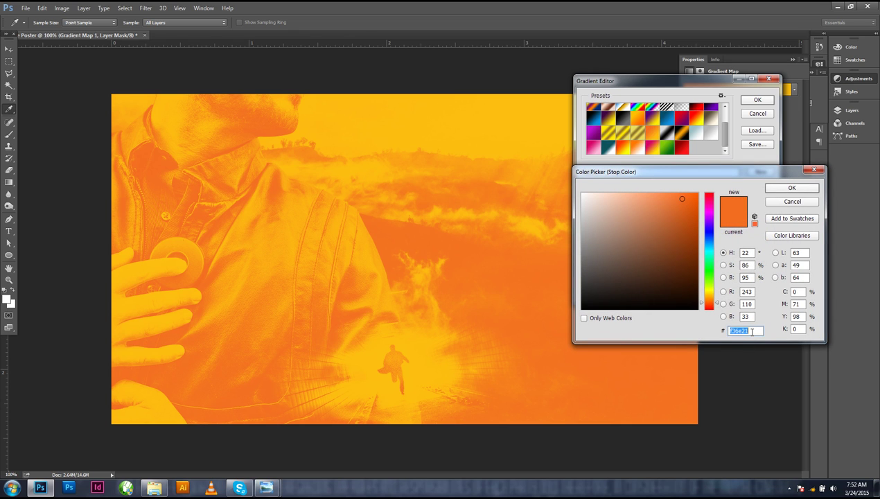
click(746, 329)
drag(750, 330, 724, 333)
drag(731, 173, 673, 153)
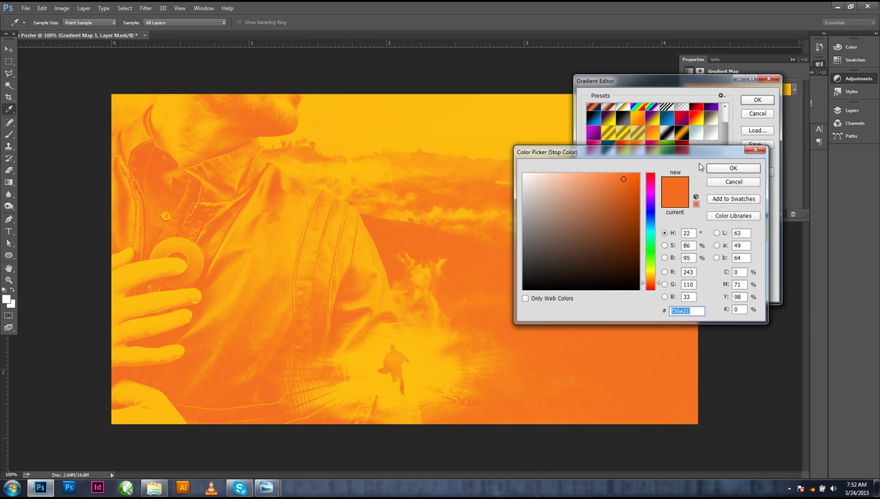
click(724, 170)
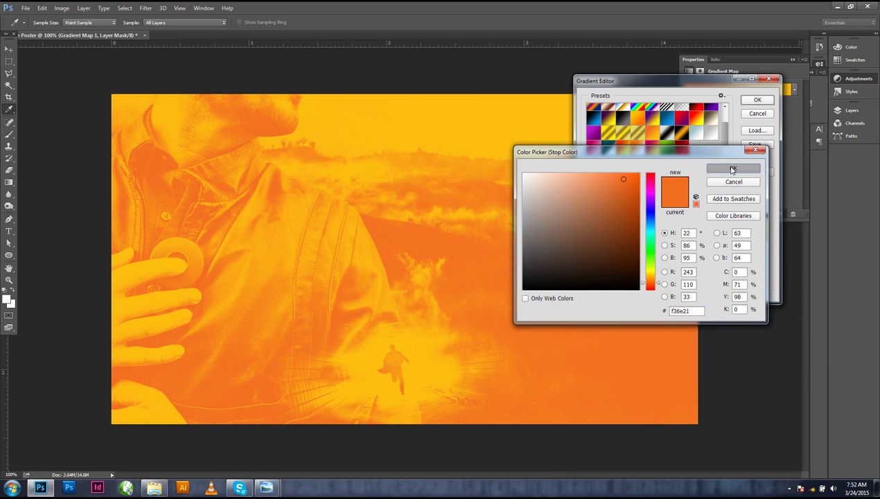
Set the gradient's right colour stop to yellow fdc010
double_click(766, 238)
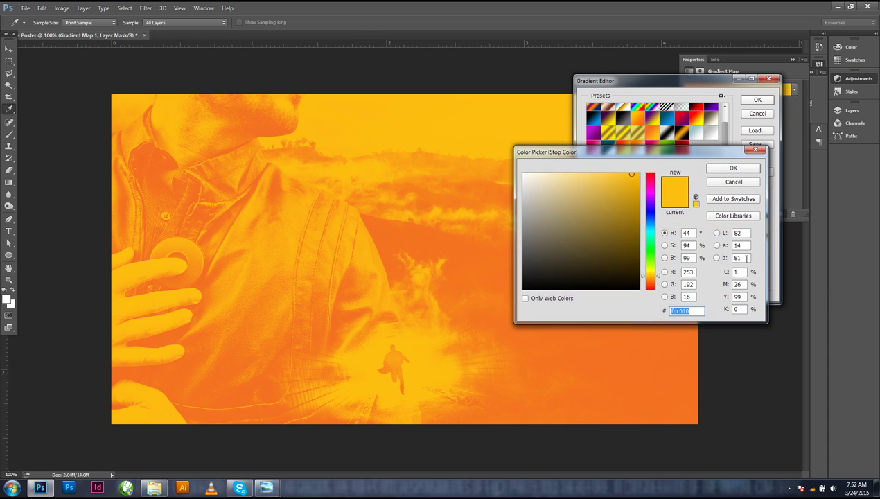
drag(701, 309, 641, 309)
click(735, 169)
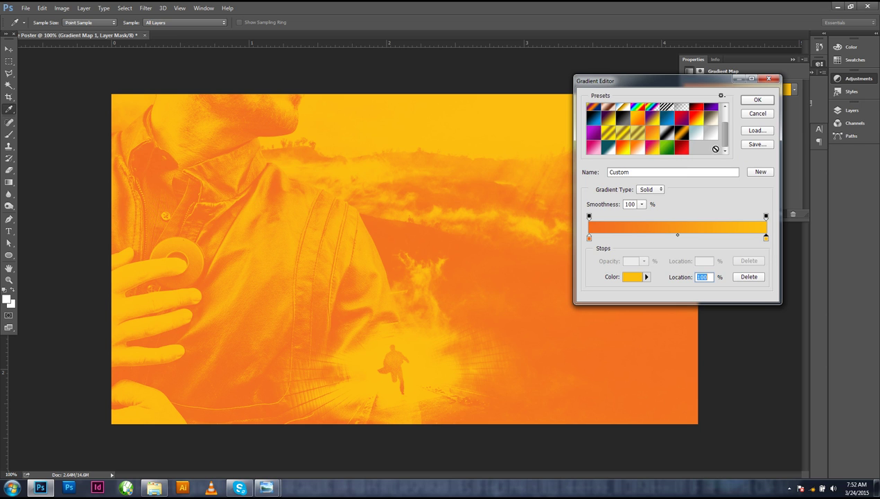
Save the orange-to-yellow gradient as a new preset in the Gradient Editor
click(652, 147)
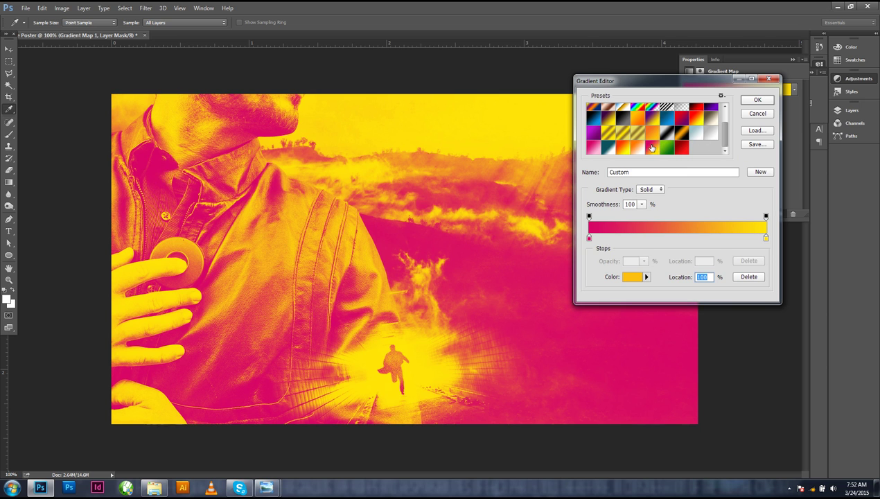
click(648, 134)
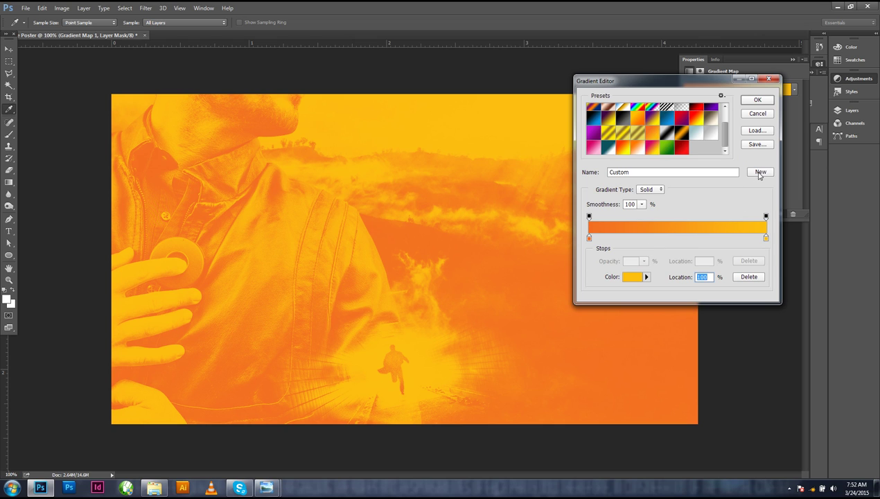
double_click(645, 171)
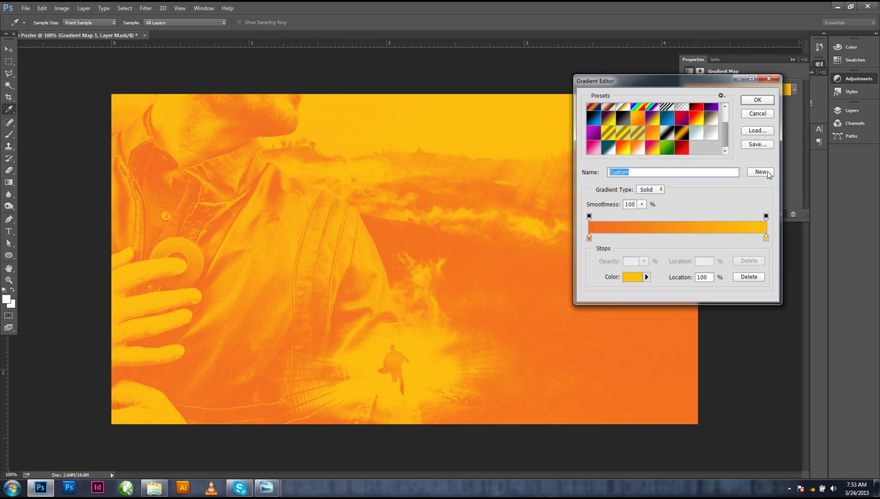
click(760, 173)
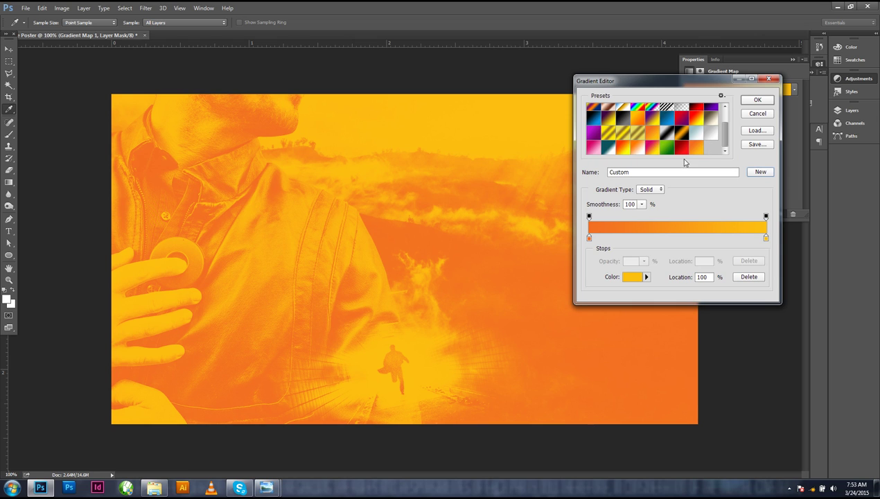
Apply the gradient map and lower the Gradient Map 1 layer's opacity to 53%
click(755, 101)
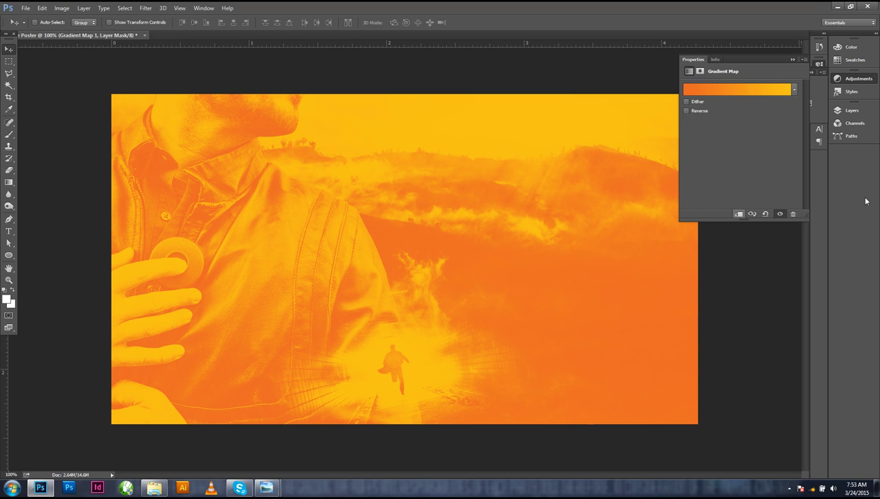
click(851, 110)
click(820, 128)
drag(820, 136, 804, 136)
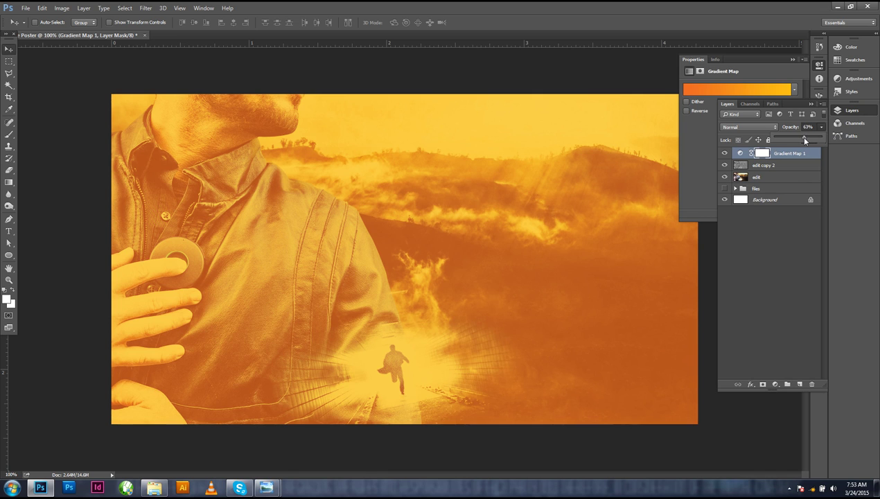
drag(804, 138, 803, 140)
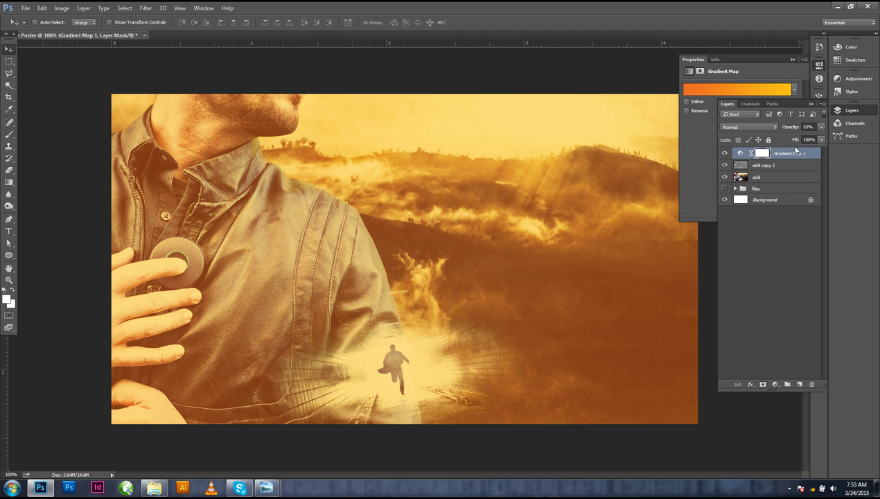
click(847, 79)
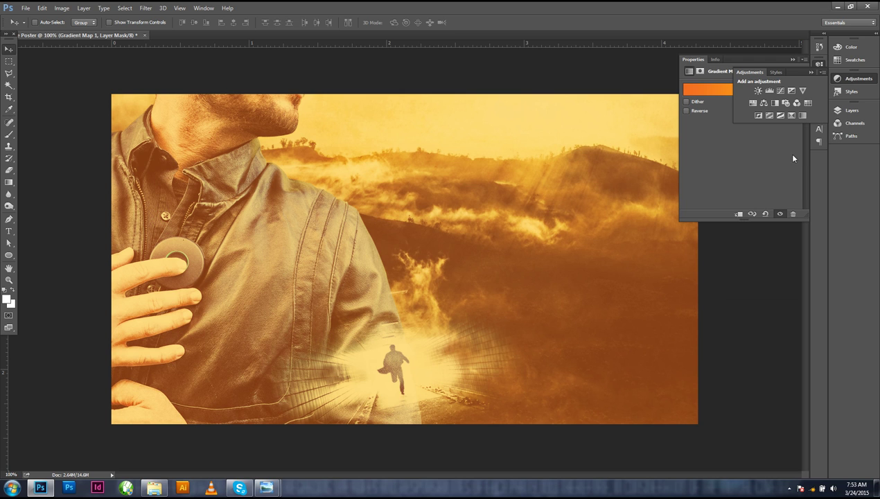
Add a Curves adjustment and raise the upper curve to brighten the poster
click(781, 92)
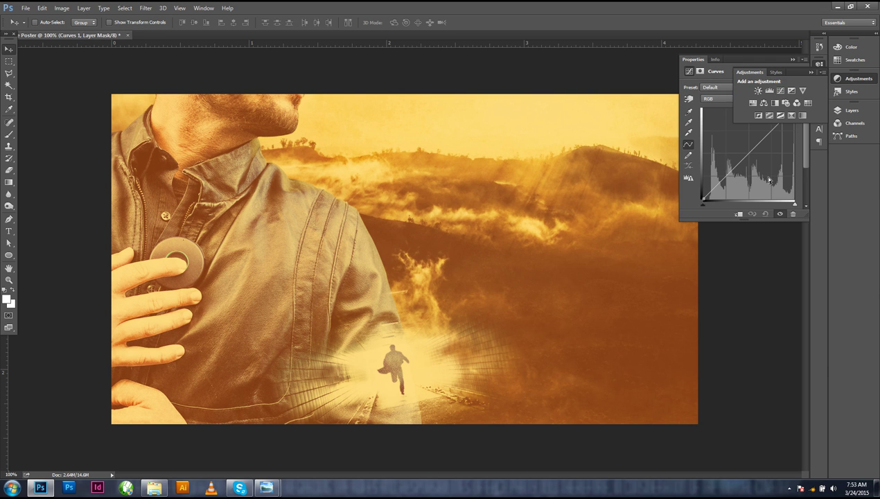
drag(731, 176, 759, 153)
drag(726, 180, 730, 180)
drag(760, 152, 757, 141)
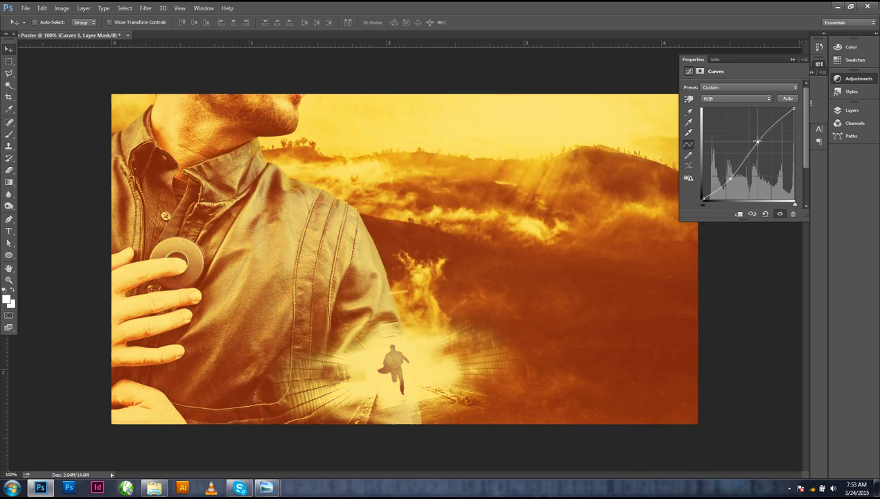
drag(729, 178, 731, 178)
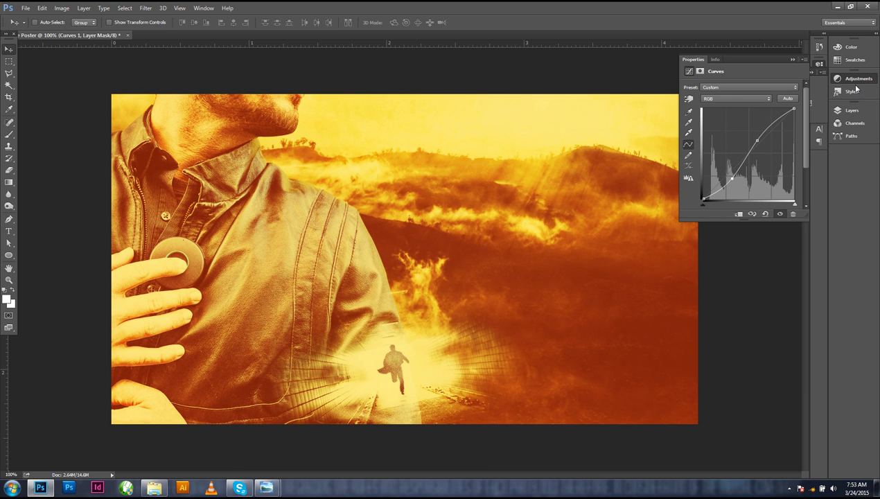
Lower the Gradient Map 1 layer's opacity to 36%
click(851, 110)
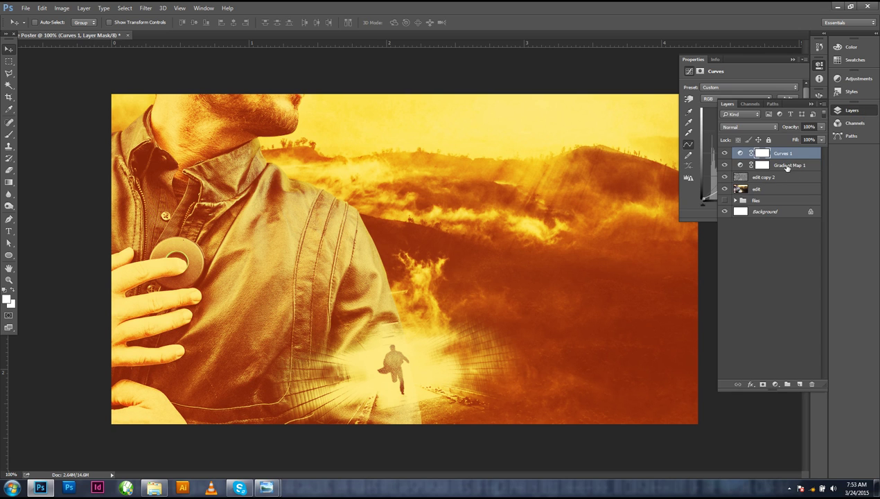
click(787, 166)
click(821, 127)
drag(805, 137, 795, 140)
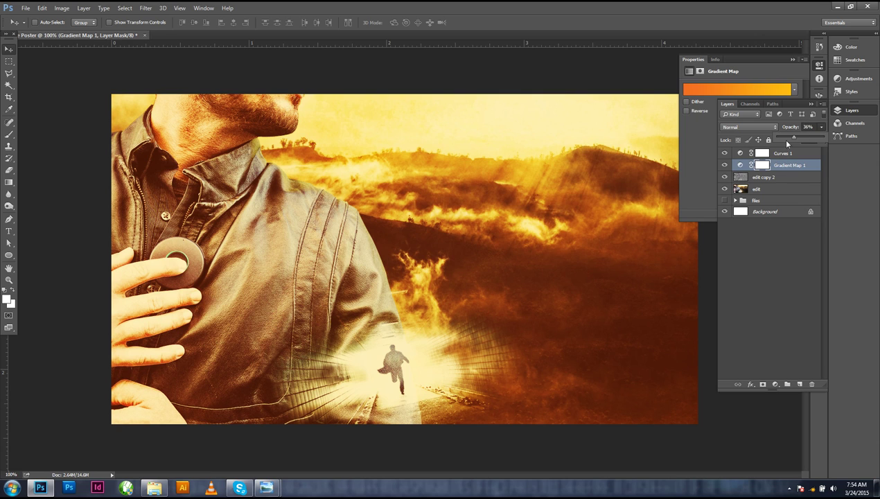
click(782, 153)
Pull the Blue curve of Curves 1 down in the darker tones to warm the poster toward yellow
click(689, 193)
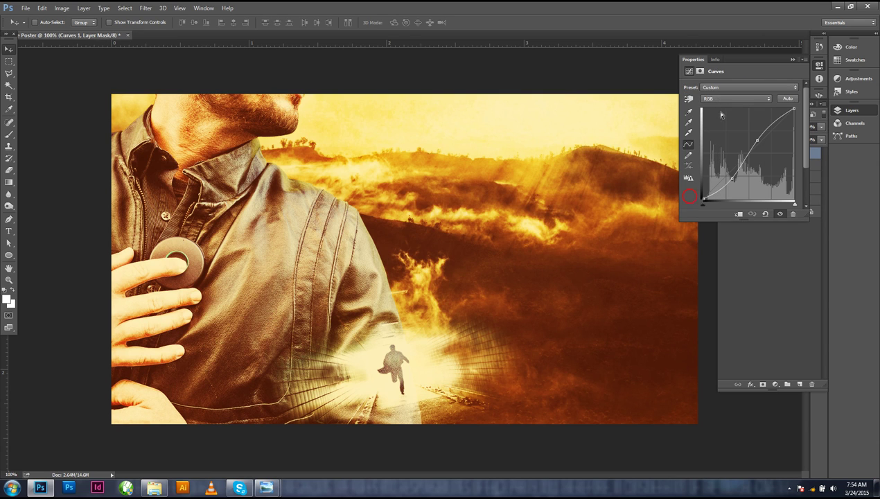
click(741, 99)
click(726, 124)
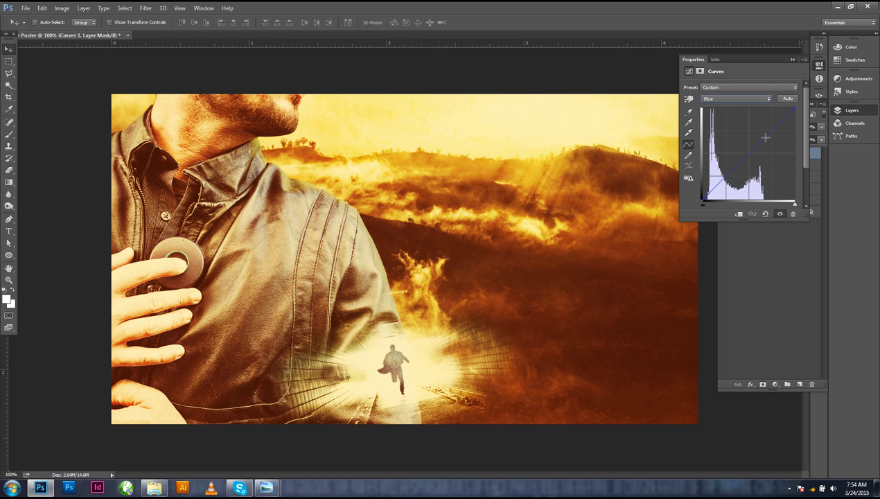
drag(764, 136, 769, 138)
drag(734, 170, 728, 167)
drag(728, 166, 729, 167)
click(730, 167)
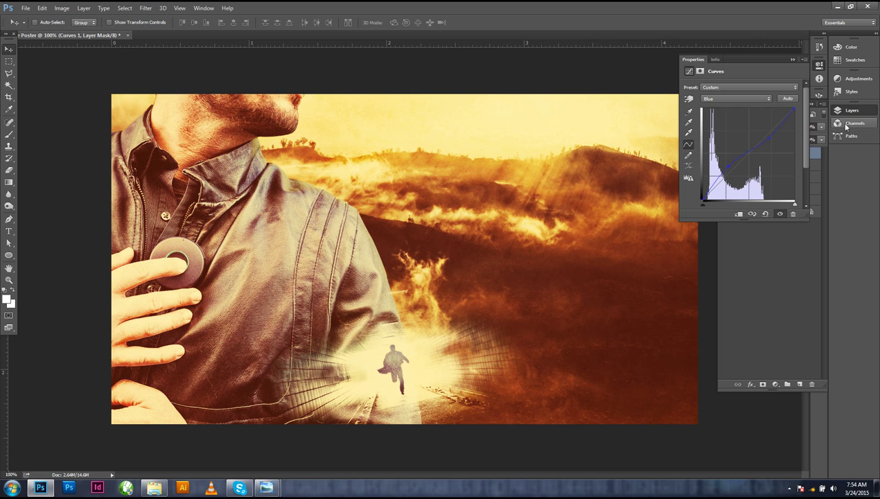
Add a Selective Color adjustment layer above Curves 1
click(857, 80)
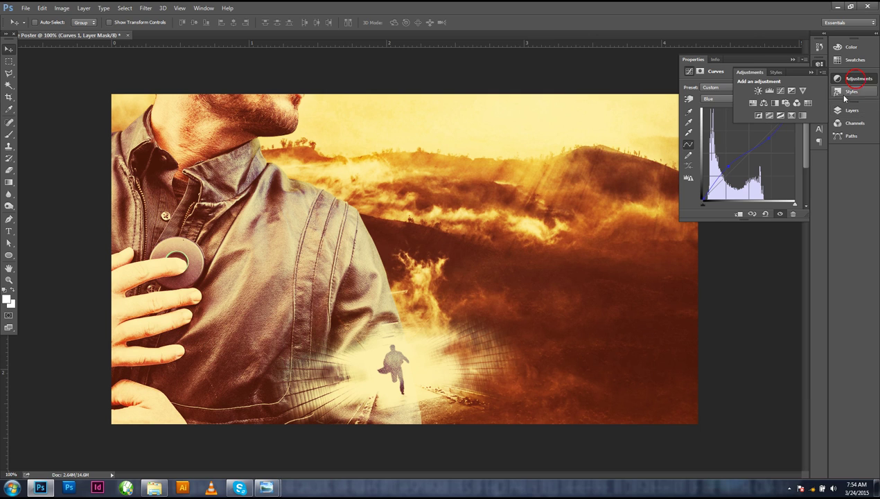
click(803, 115)
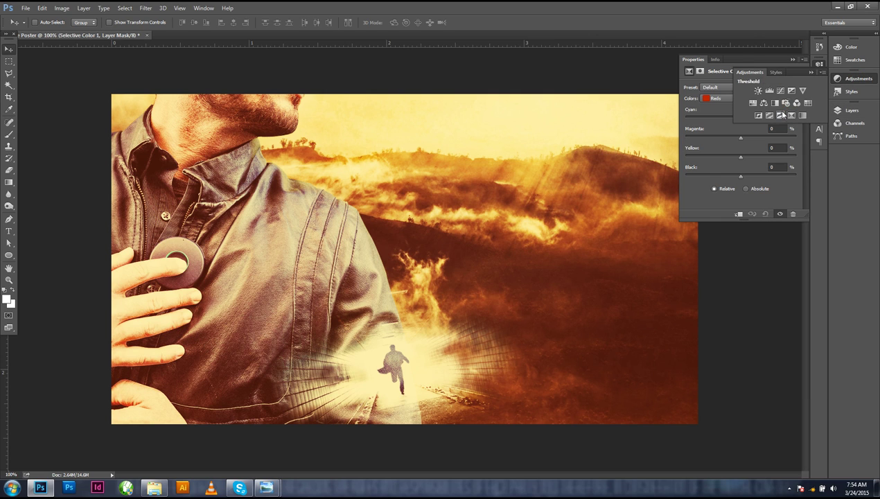
double_click(692, 59)
click(849, 110)
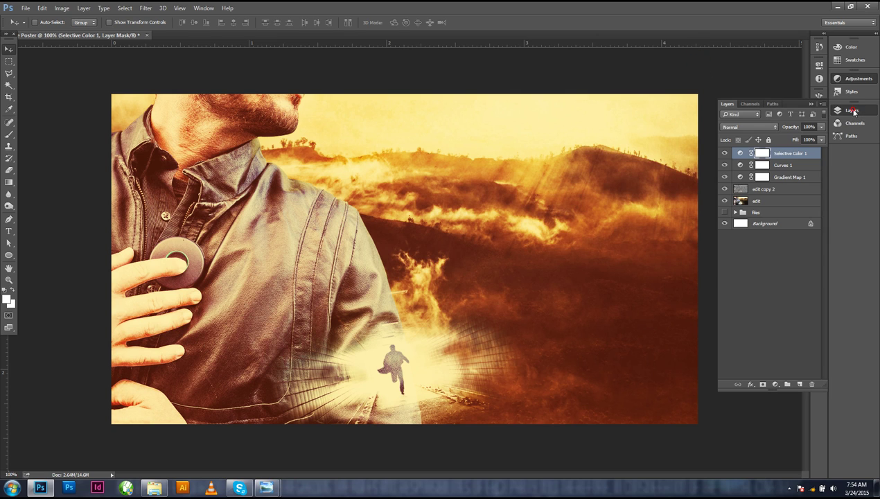
double_click(758, 153)
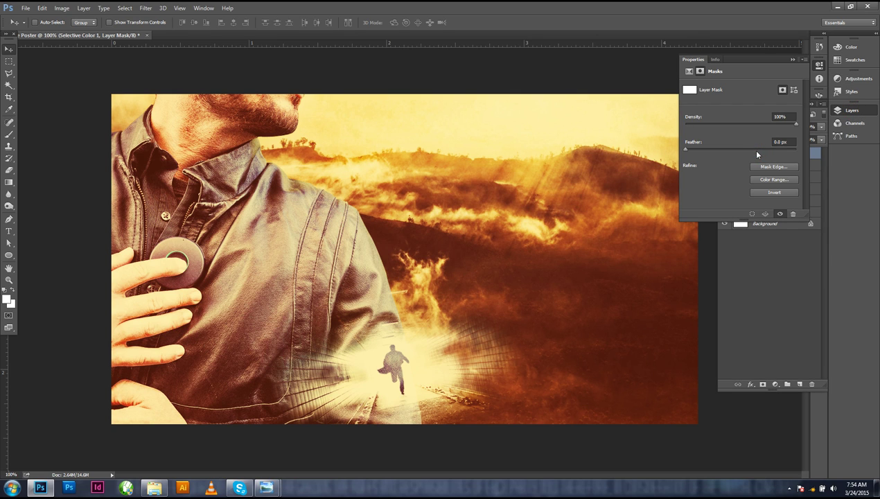
click(689, 71)
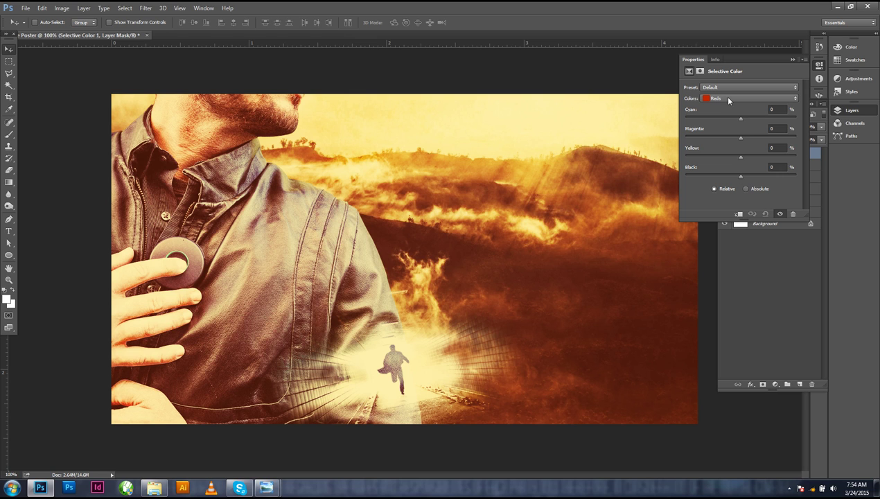
Set Reds Black negative, then set Cyans to Black +19% and Cyan +17%
drag(740, 179, 731, 181)
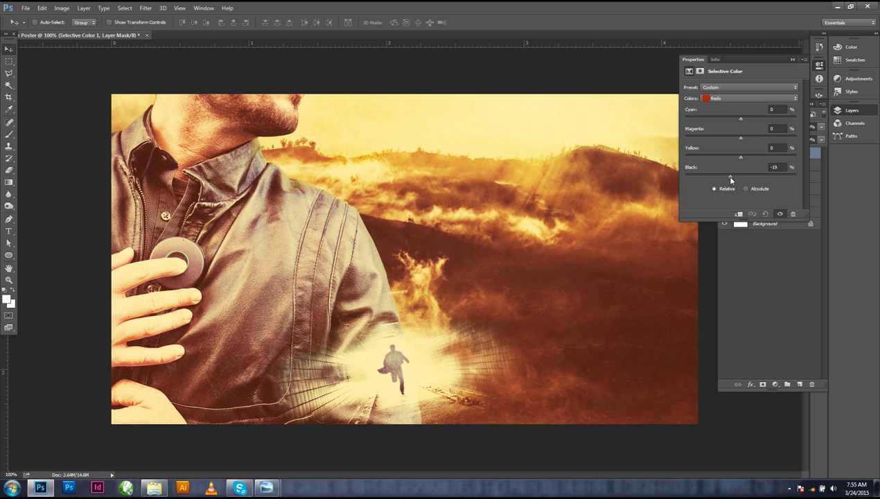
click(722, 97)
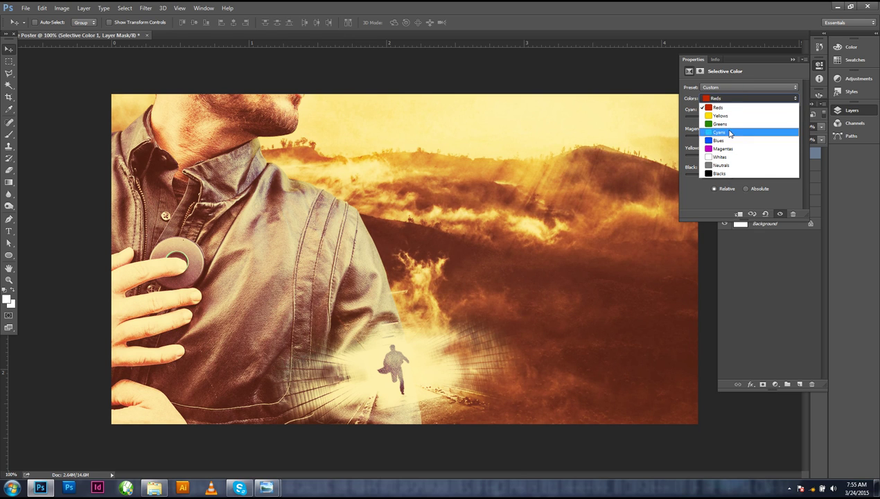
click(724, 132)
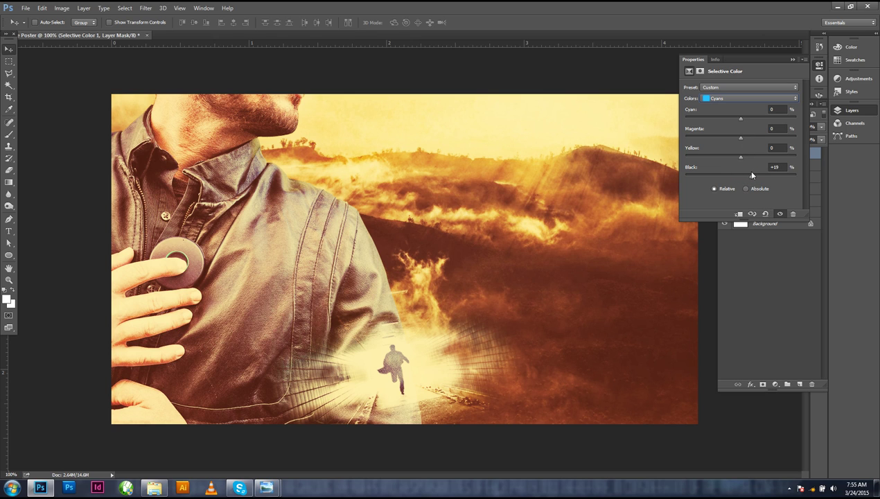
drag(747, 175, 750, 177)
drag(740, 119, 749, 119)
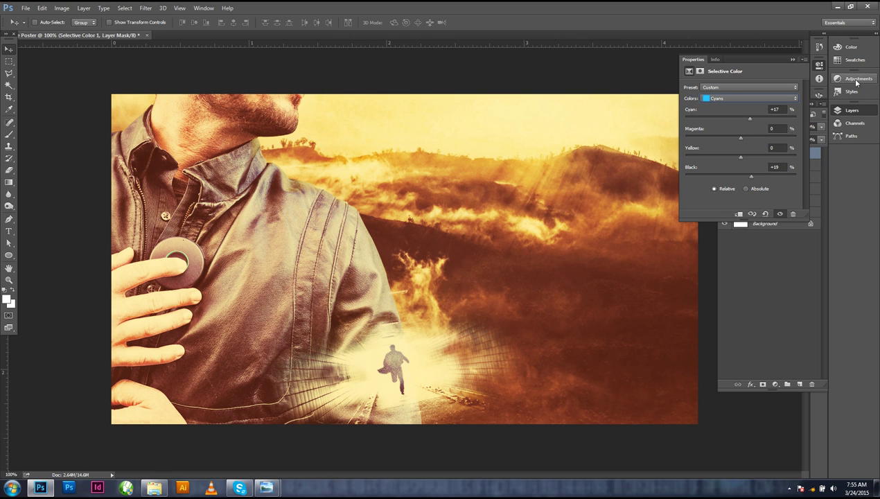
Check the Layers panel and bring the Selective Color settings back to front
click(855, 79)
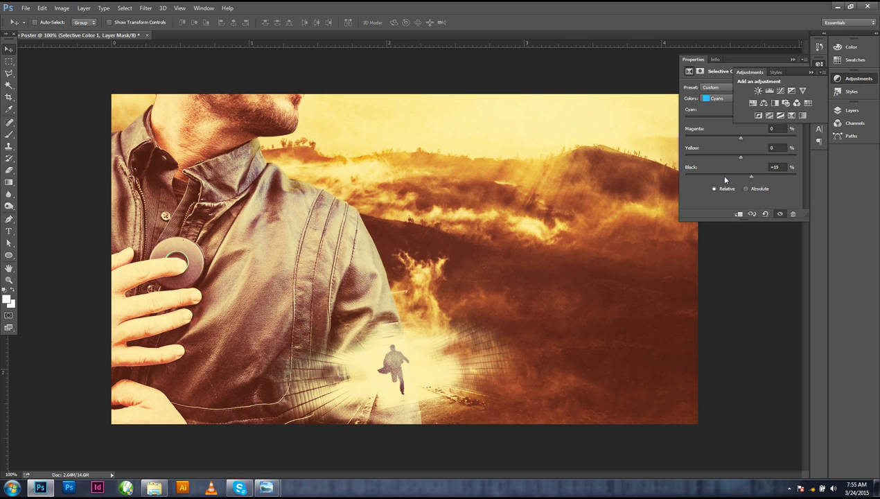
key(F7)
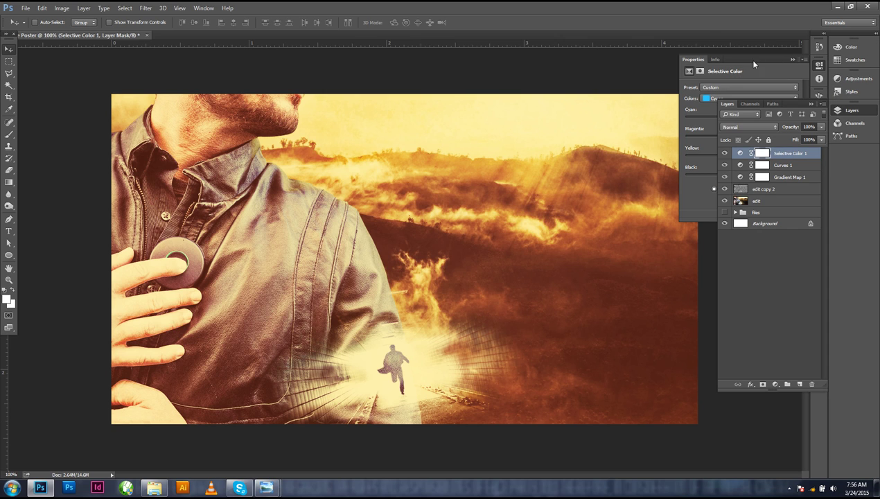
click(788, 488)
click(788, 488)
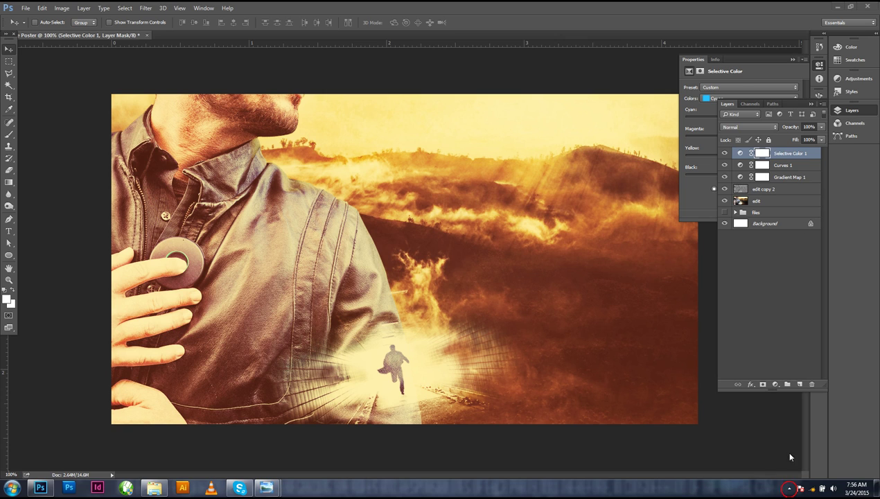
click(771, 64)
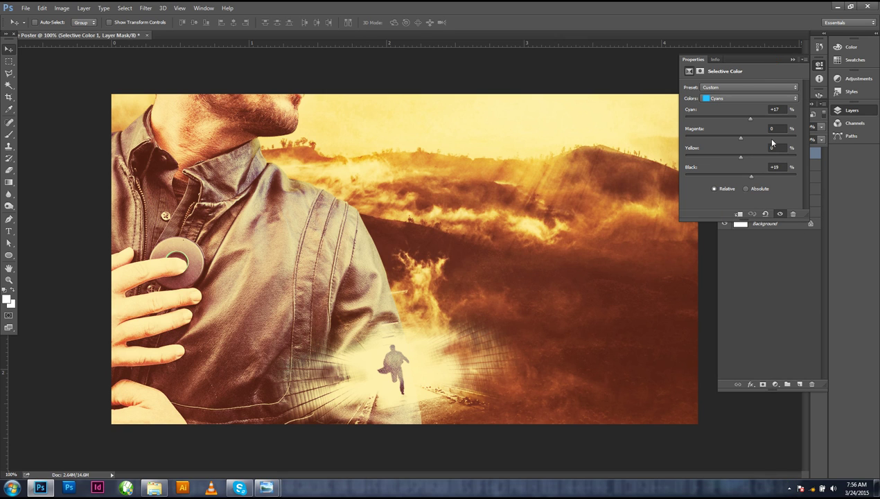
click(853, 79)
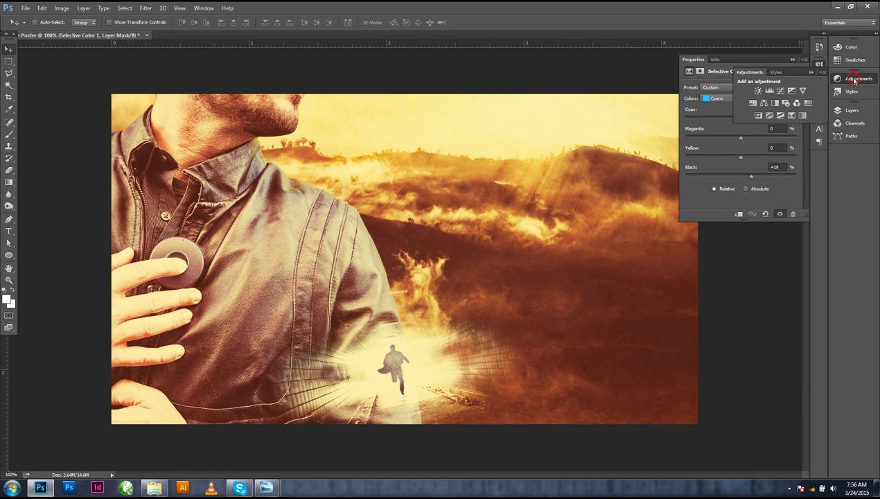
Add a Color Balance layer with midtones at Cyan/Red -27 and Yellow/Blue -14
click(763, 103)
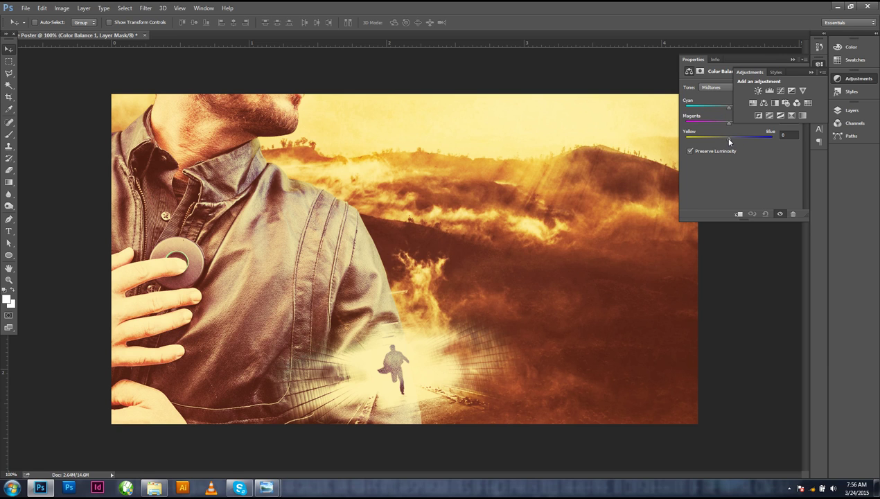
drag(729, 142, 722, 142)
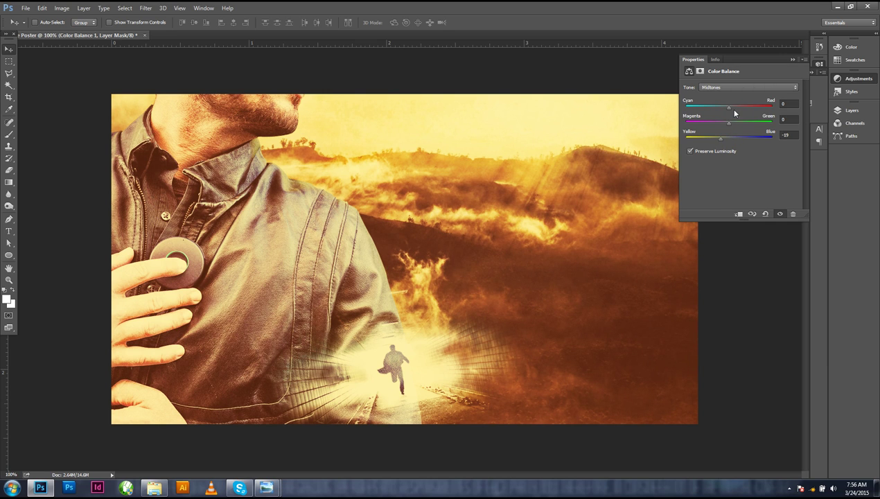
drag(729, 108, 723, 112)
drag(716, 113, 720, 113)
click(526, 185)
click(836, 113)
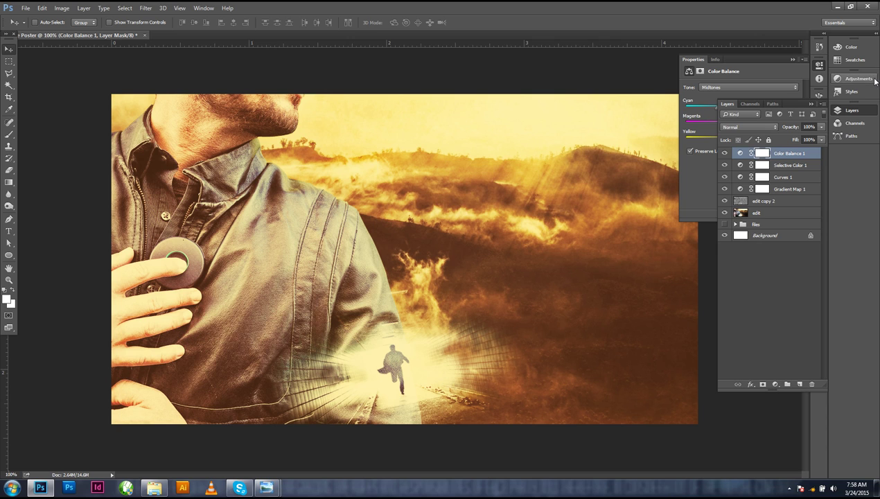
click(849, 80)
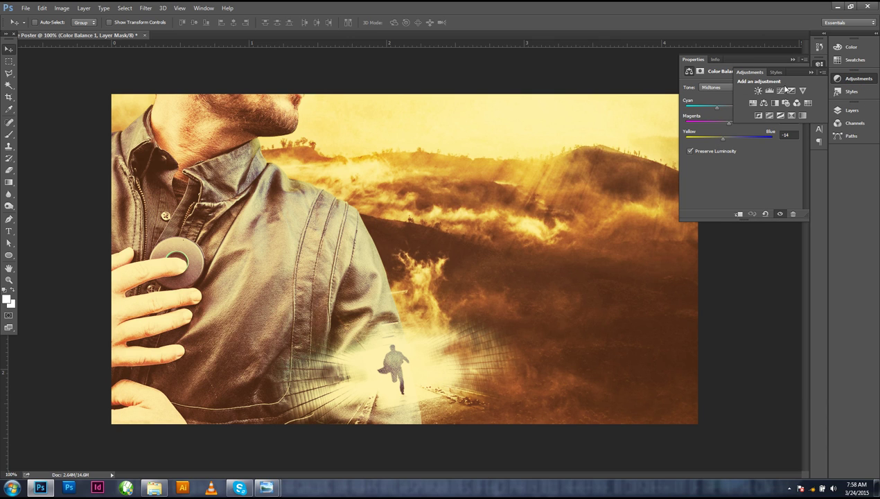
Add a Brightness/Contrast layer above Color Balance 1 with Brightness -25 and Contrast 33
click(758, 91)
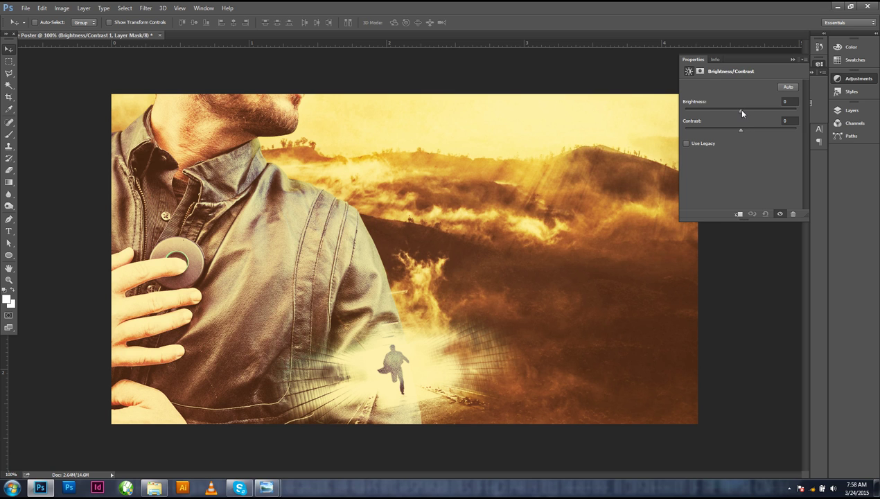
drag(741, 111, 753, 131)
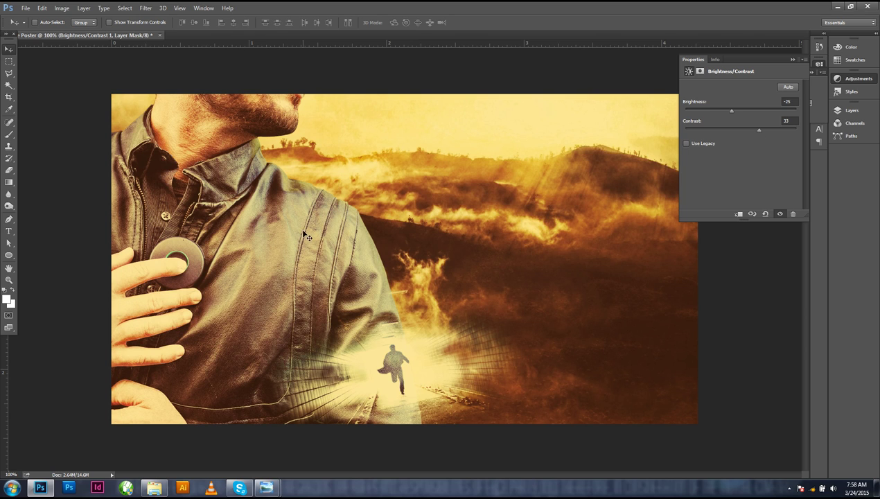
click(846, 110)
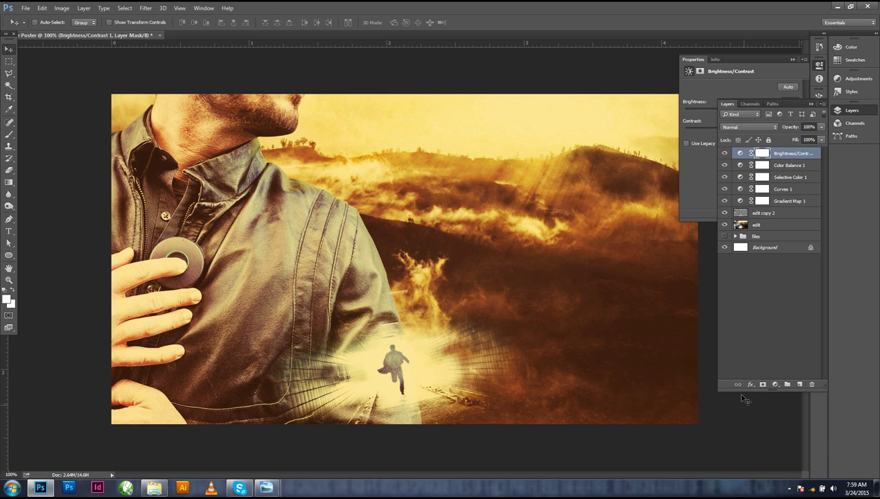
click(788, 488)
click(788, 489)
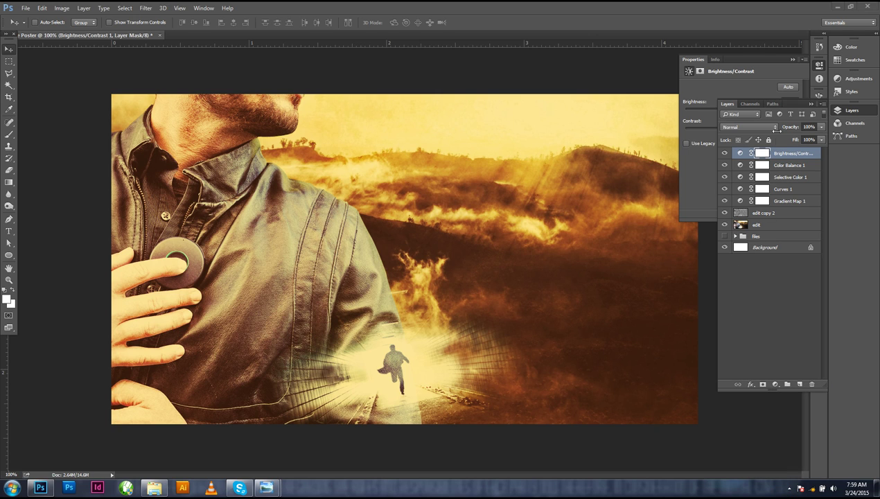
Group the layers from edit through Brightness/Contrast 1 and name the group 'With color Adjustment'
click(768, 222)
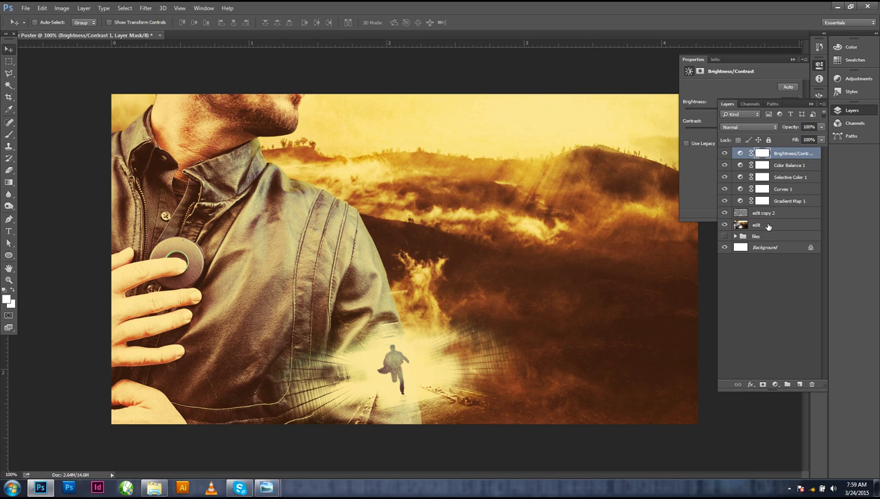
shift+click(768, 223)
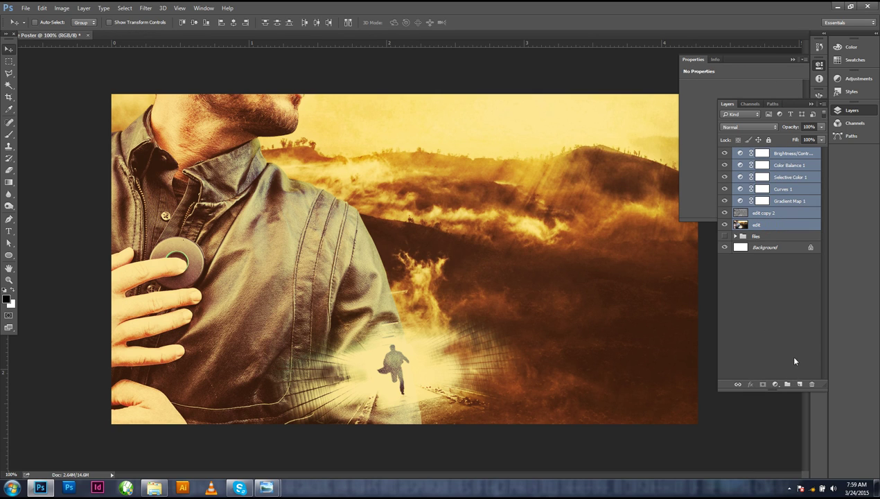
click(787, 384)
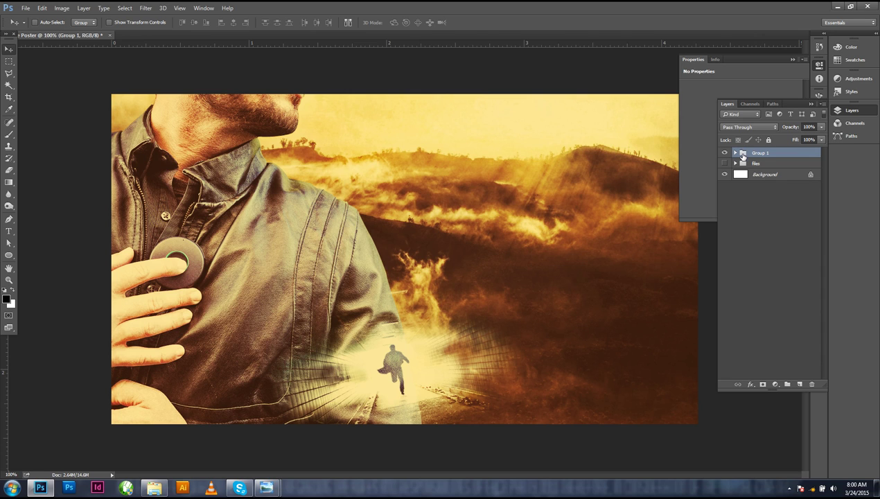
double_click(761, 154)
text(With color Adjustment)
click(723, 239)
Duplicate the group as 'With color Adjustment copy'
click(755, 157)
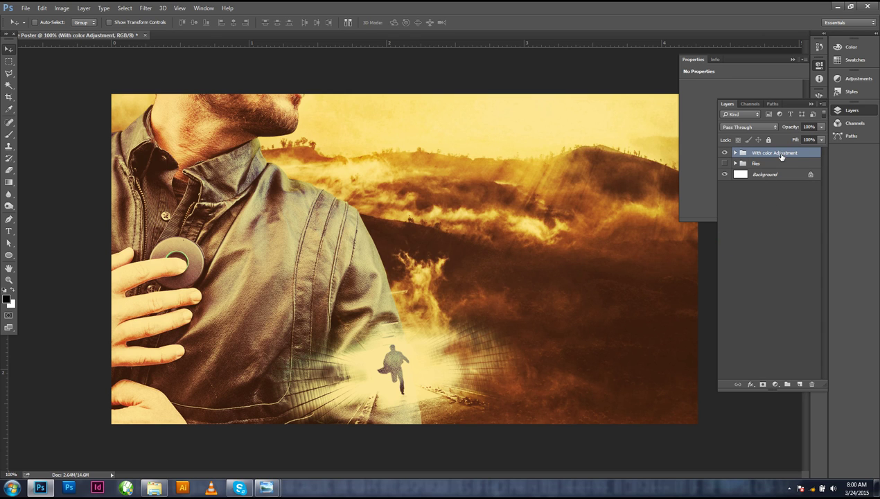
drag(792, 157, 790, 379)
drag(771, 154, 793, 383)
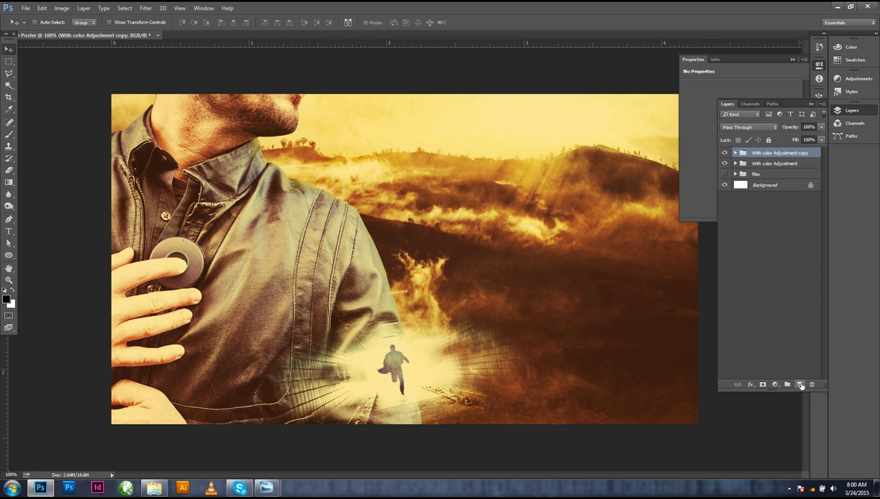
Hide the original group, convert its copy to a smart object, rasterize it, and duplicate it
click(726, 164)
right_click(765, 157)
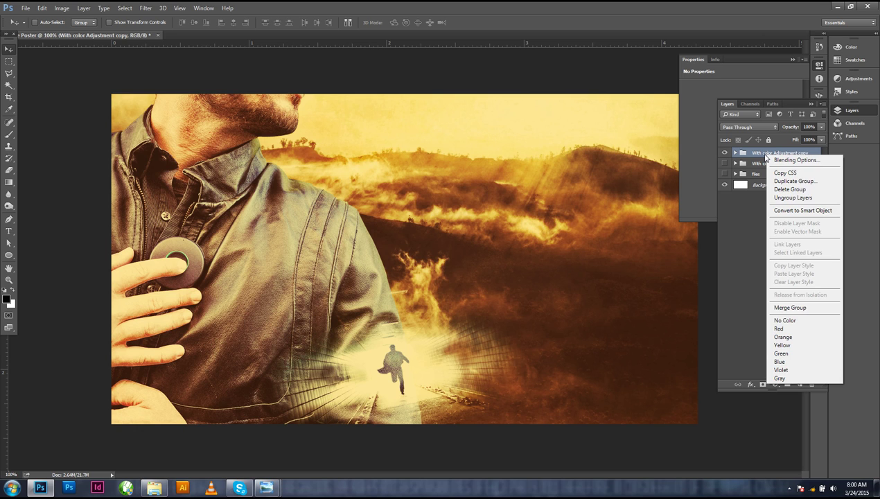
click(797, 210)
right_click(764, 155)
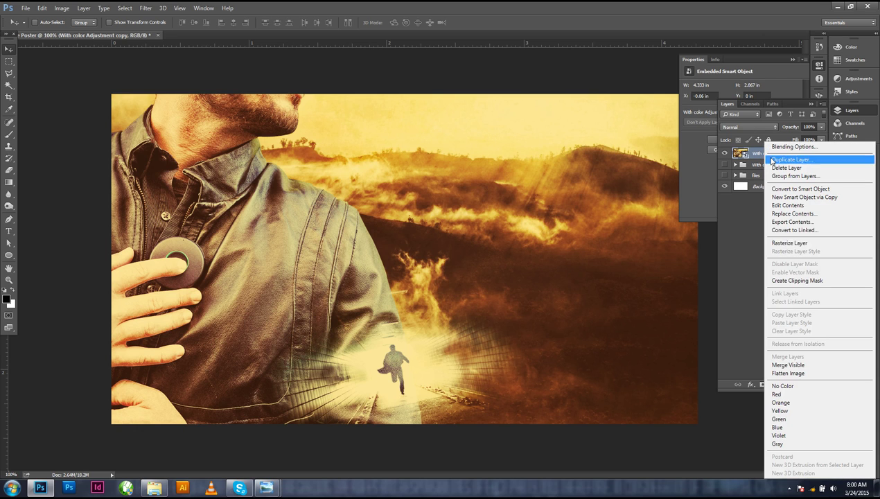
click(801, 246)
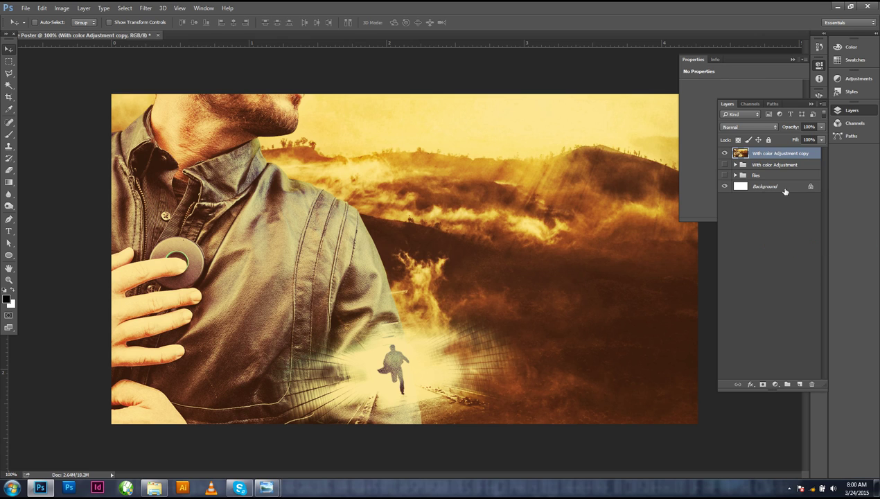
double_click(767, 154)
drag(768, 154, 800, 383)
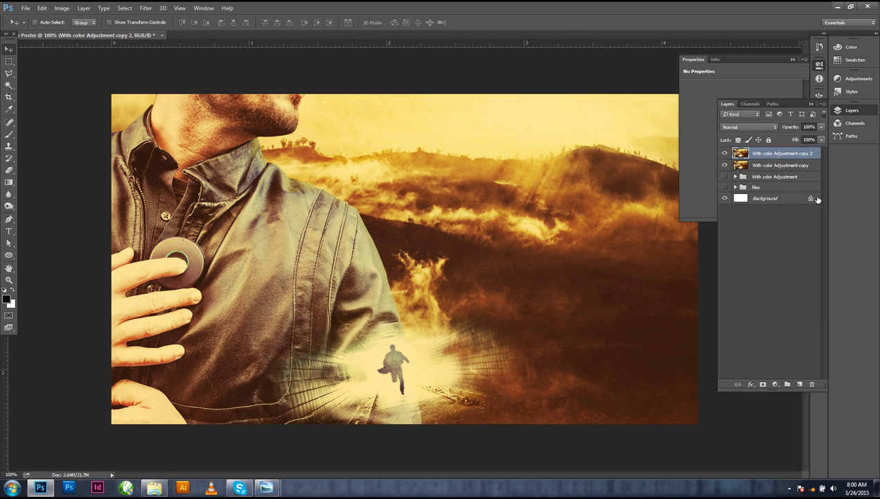
Apply a 3.6-pixel Gaussian Blur to 'With color Adjustment copy 2'
click(146, 7)
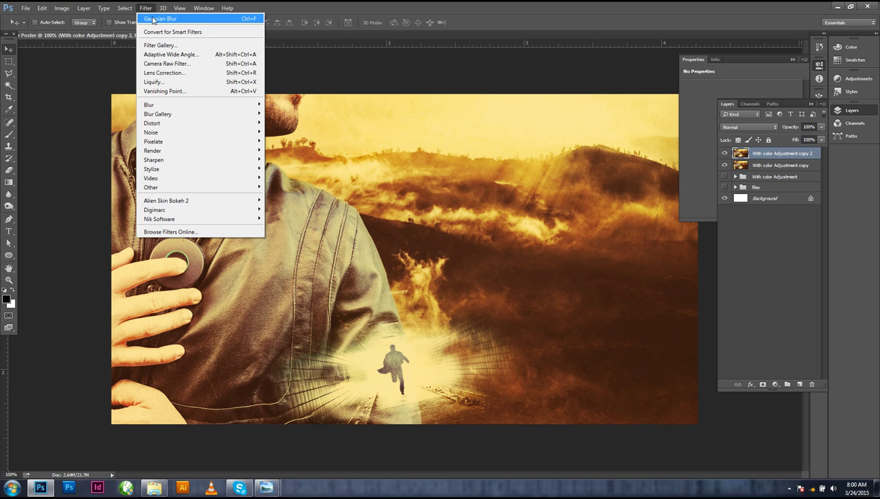
mouse_move(219, 108)
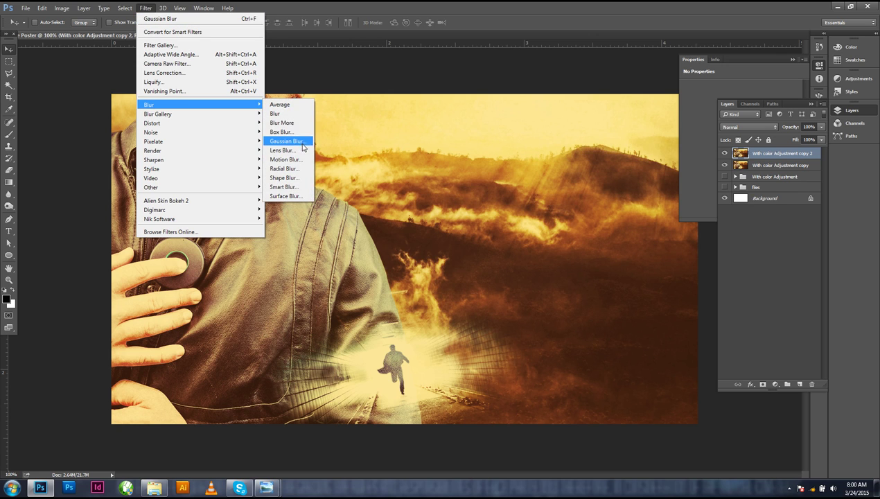
click(284, 141)
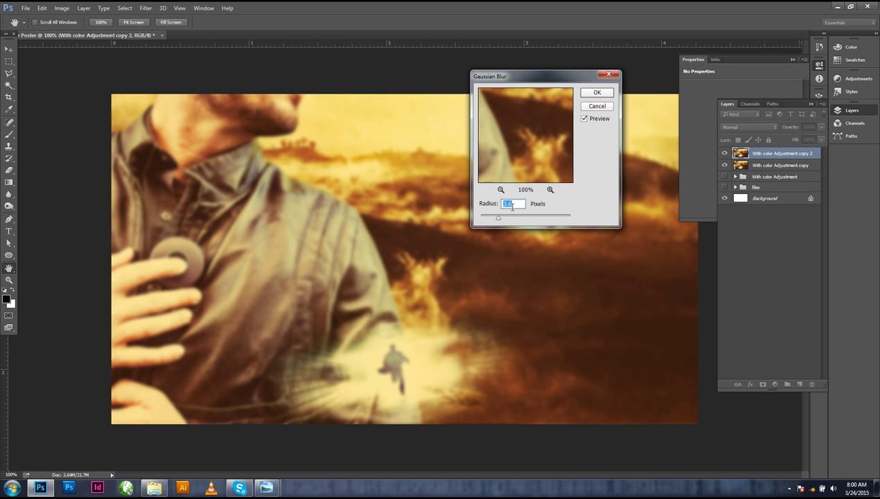
click(591, 95)
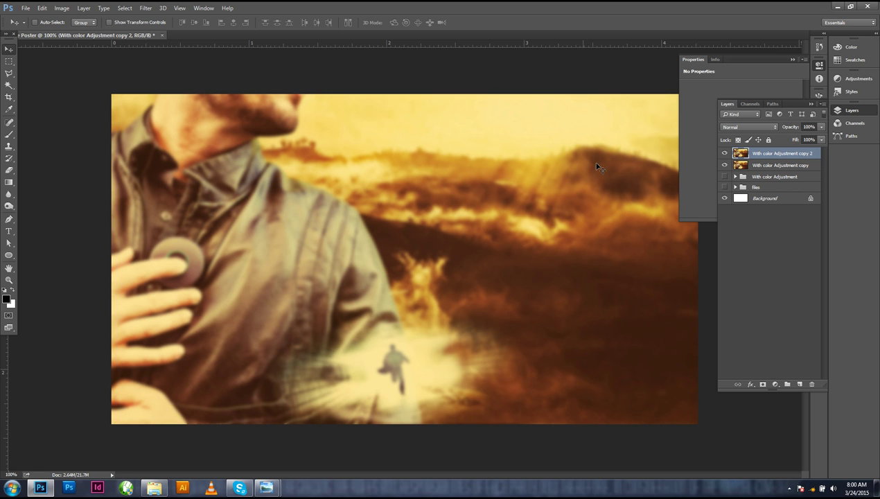
click(102, 10)
Try Desaturate on the blurred copy, then undo it
mouse_move(150, 10)
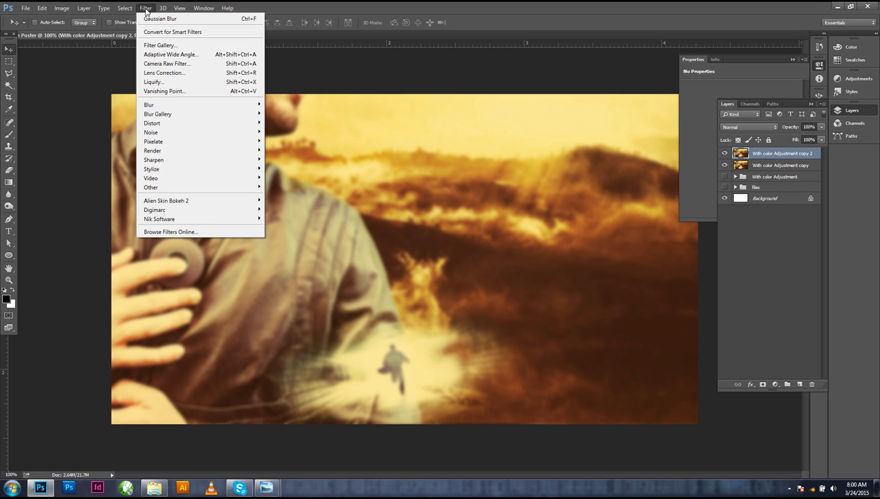
mouse_move(62, 9)
mouse_move(74, 32)
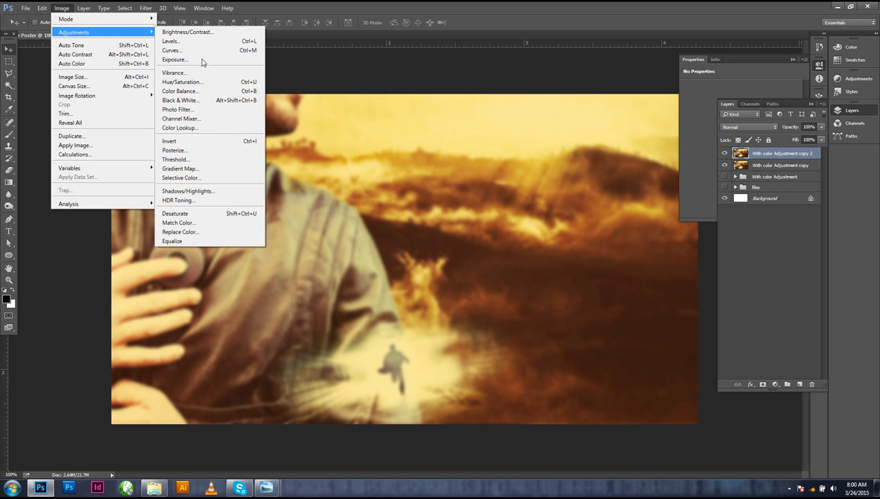
click(222, 217)
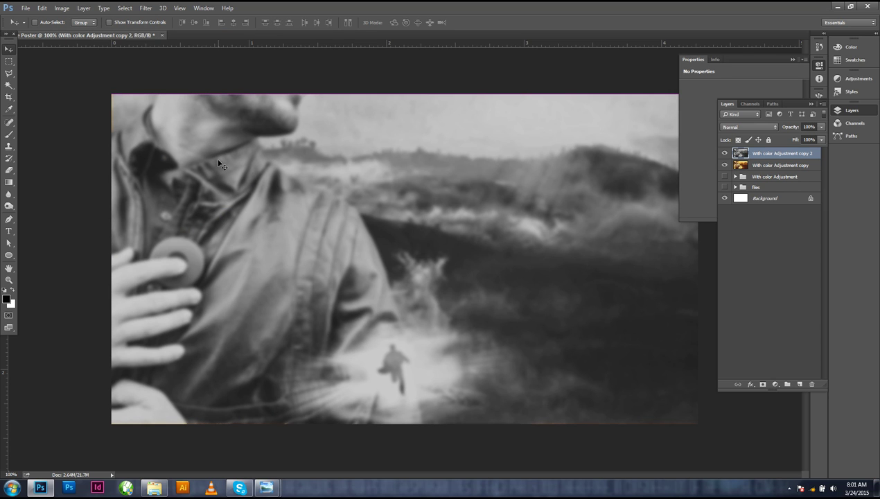
key(ctrl+z)
Drop the blurred copy's saturation to -100 with a Hue/Saturation adjustment
click(61, 9)
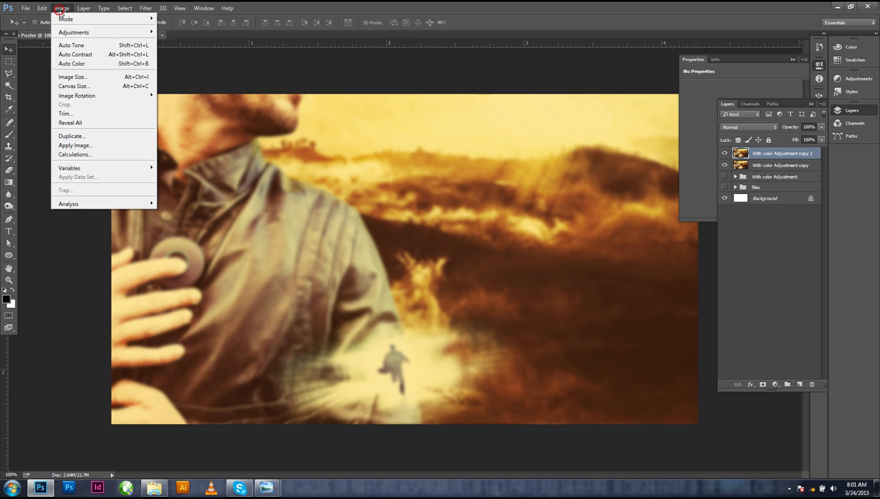
mouse_move(77, 35)
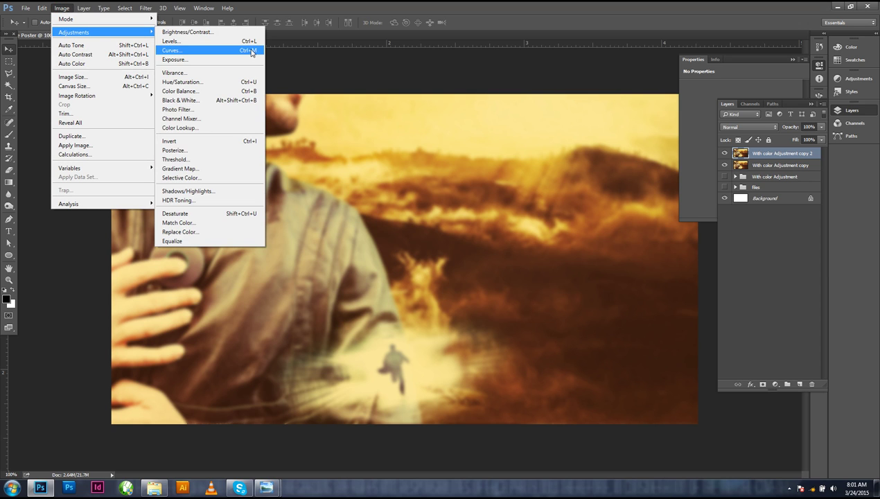
click(221, 84)
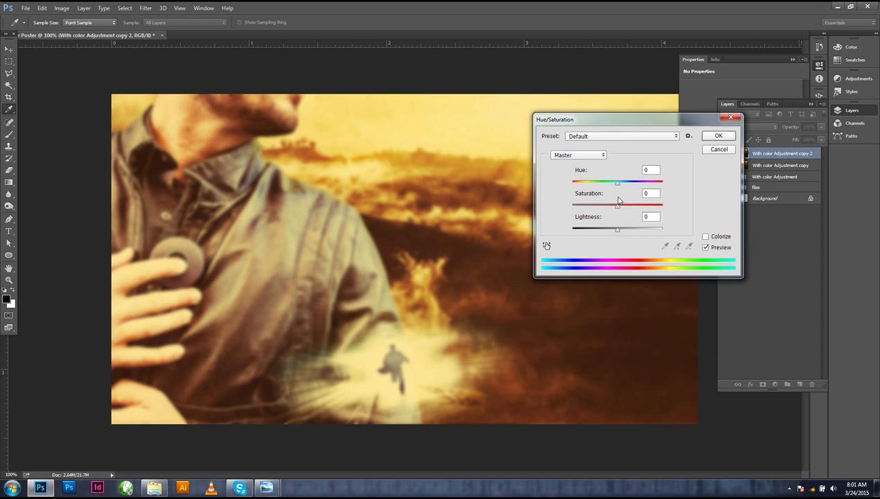
drag(616, 205, 548, 208)
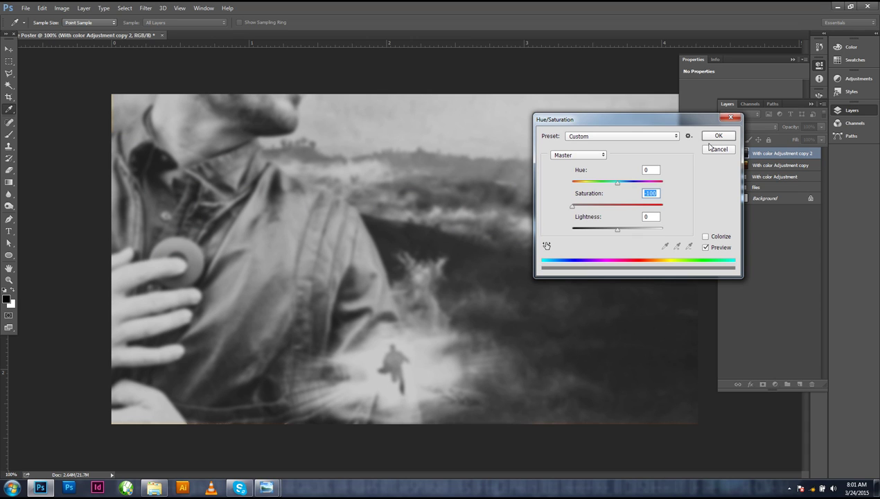
click(717, 135)
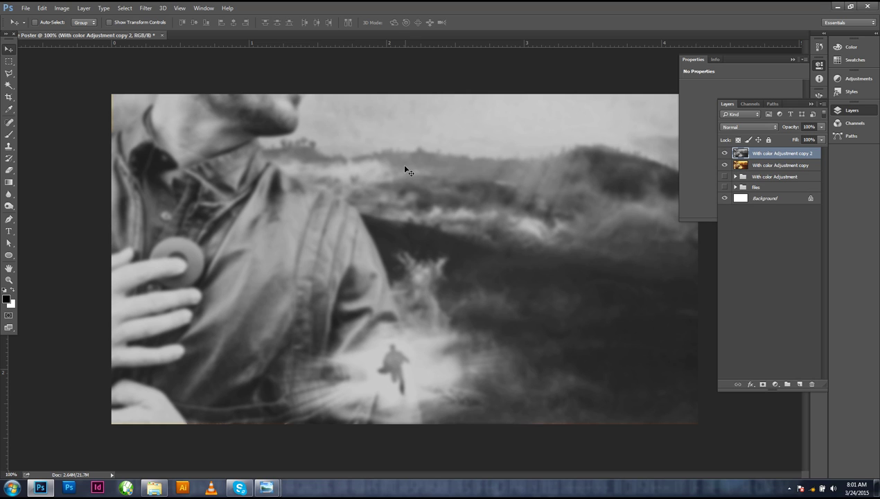
Set the grey blurred copy to Overlay blend mode at 68% opacity
click(742, 127)
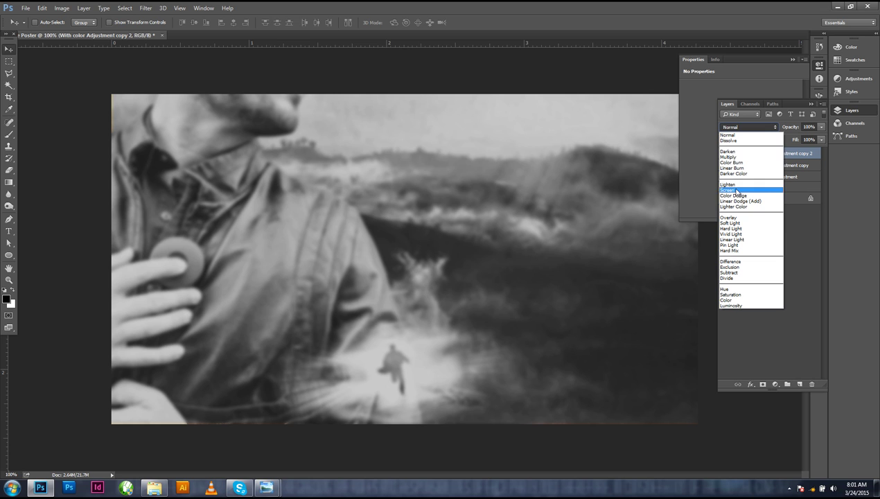
click(735, 219)
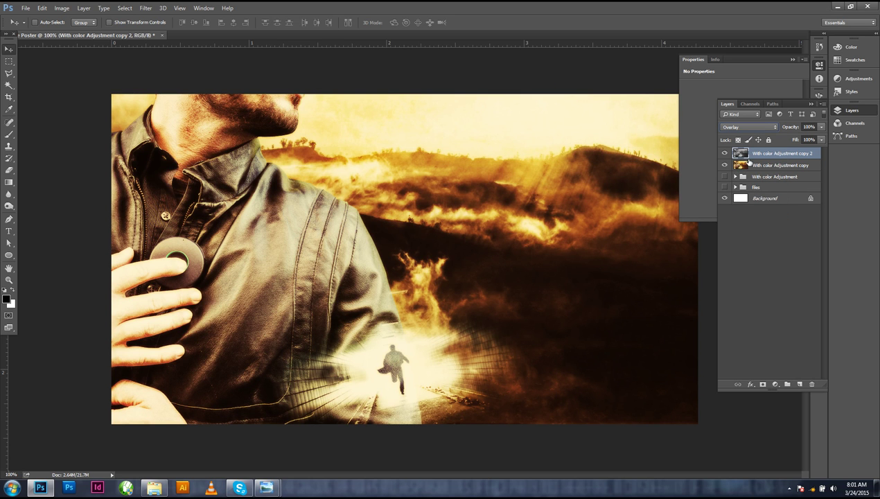
click(821, 127)
drag(821, 138, 799, 139)
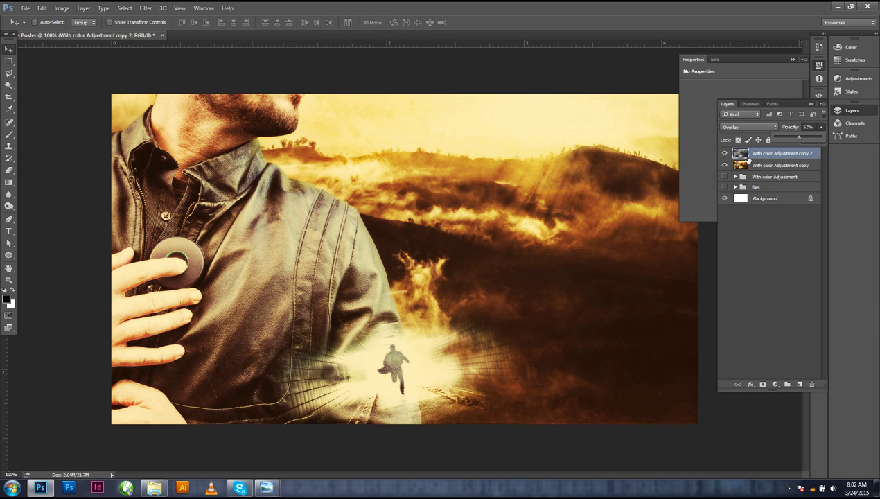
click(724, 153)
click(725, 153)
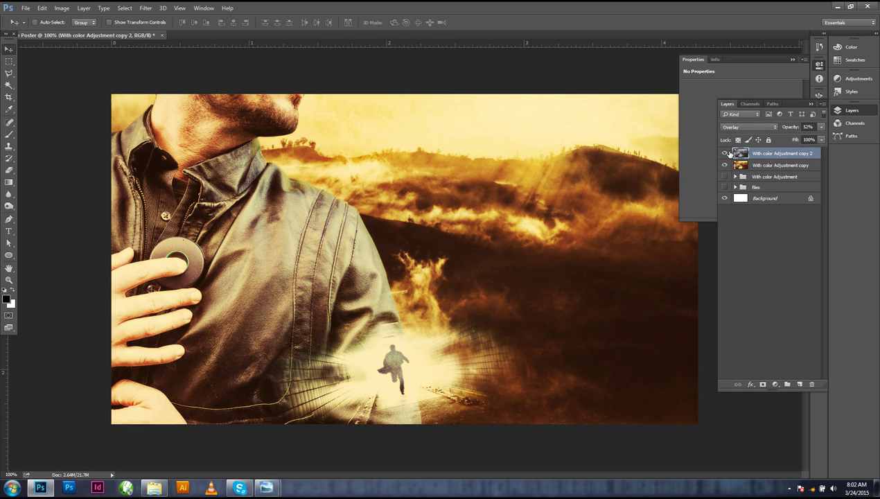
click(820, 128)
click(334, 275)
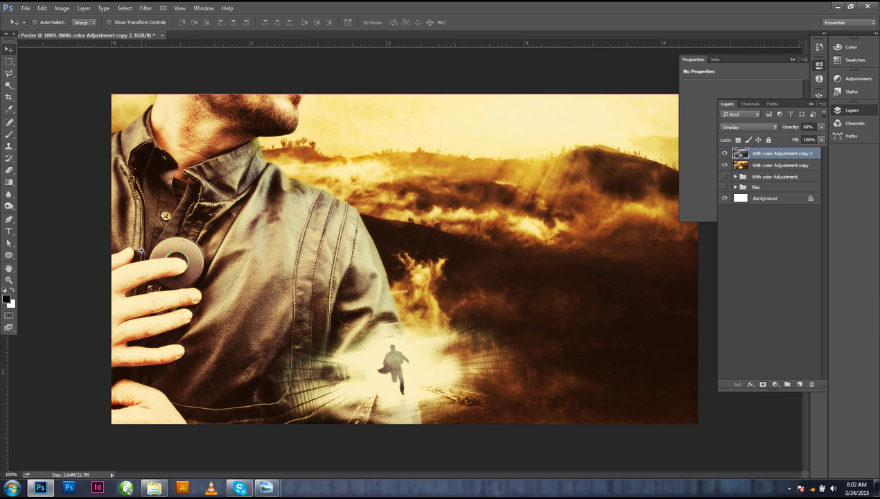
drag(154, 250, 199, 279)
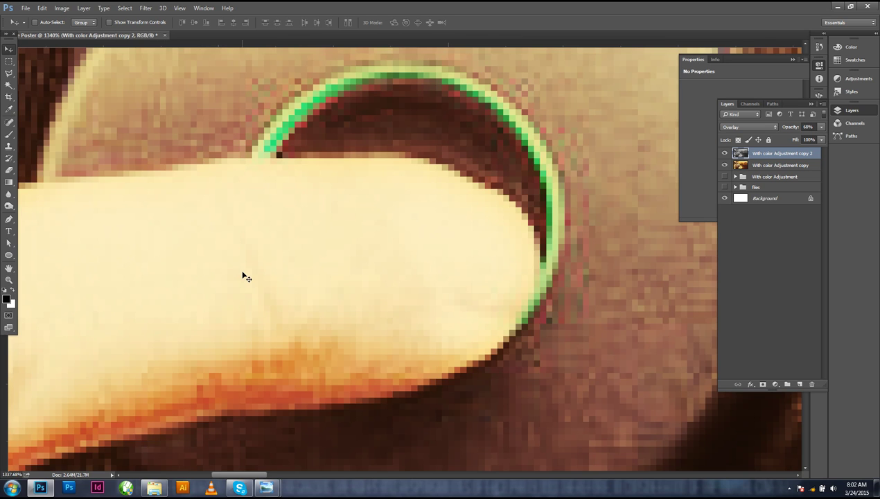
Draw a circular Ellipse path around the disc's inner ring
key(ctrl+minus)
key(ctrl+minus)
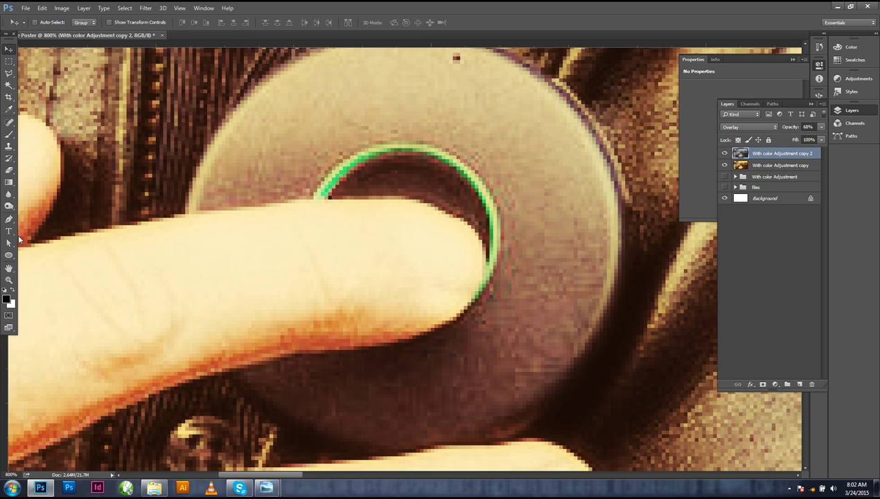
click(9, 256)
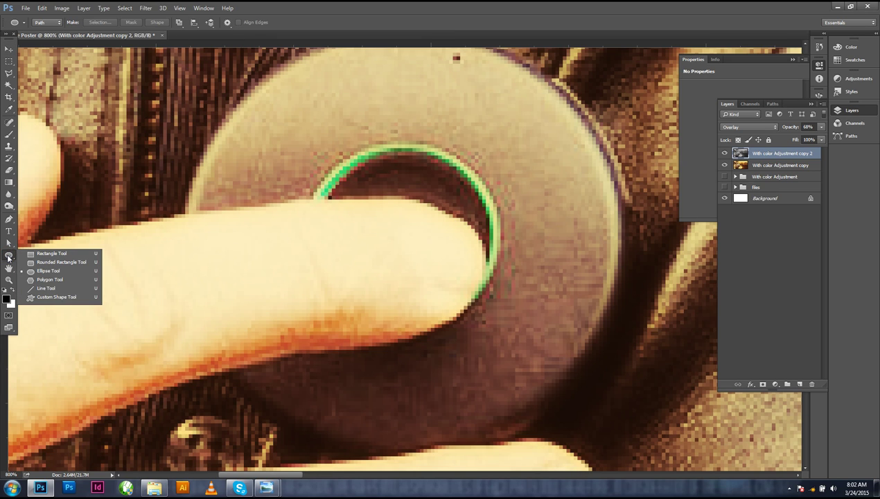
click(69, 270)
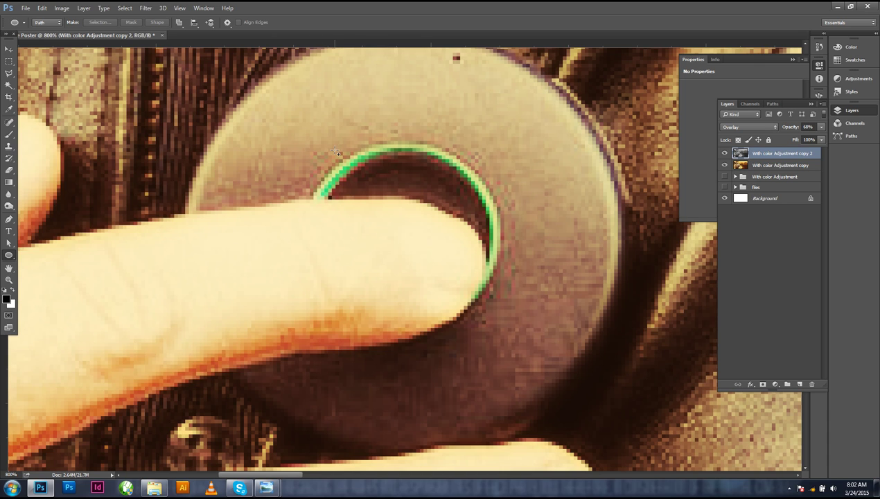
drag(337, 156, 498, 363)
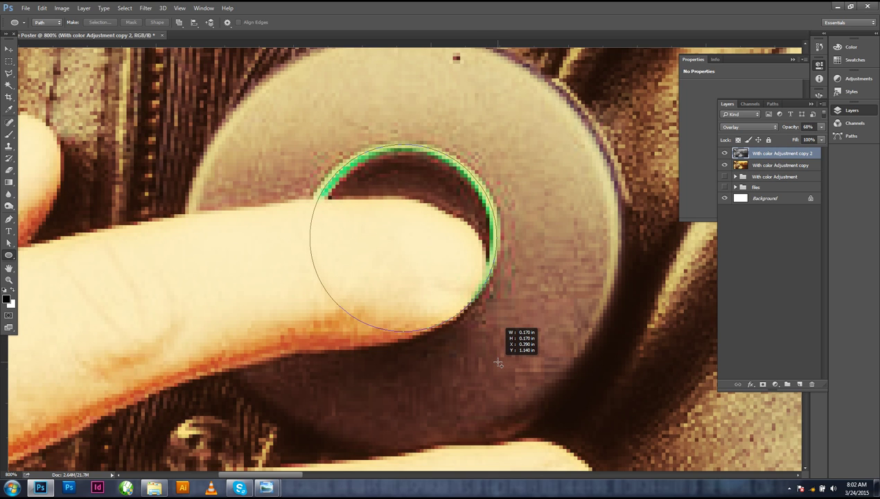
drag(498, 363, 496, 364)
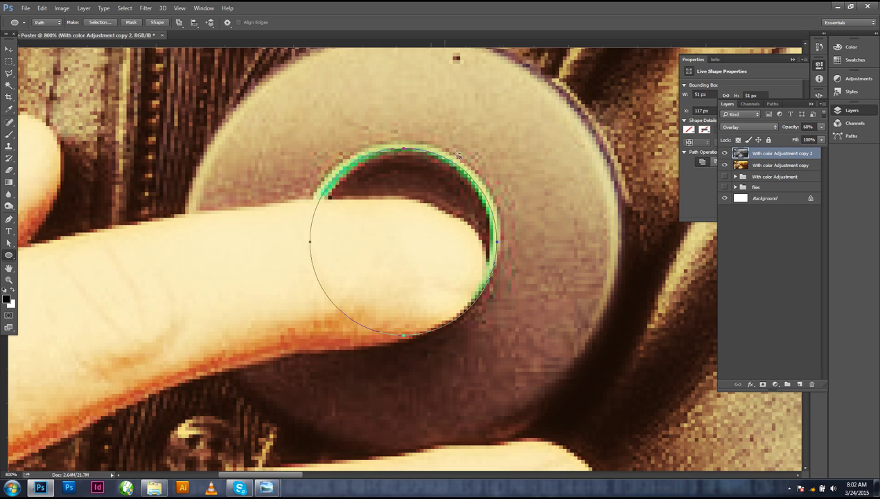
Confirm the Ellipse tool's output mode stays on Path
click(60, 23)
click(60, 24)
click(60, 24)
click(60, 25)
Rearrange the Layers and Properties panels and deselect the circle path
click(815, 107)
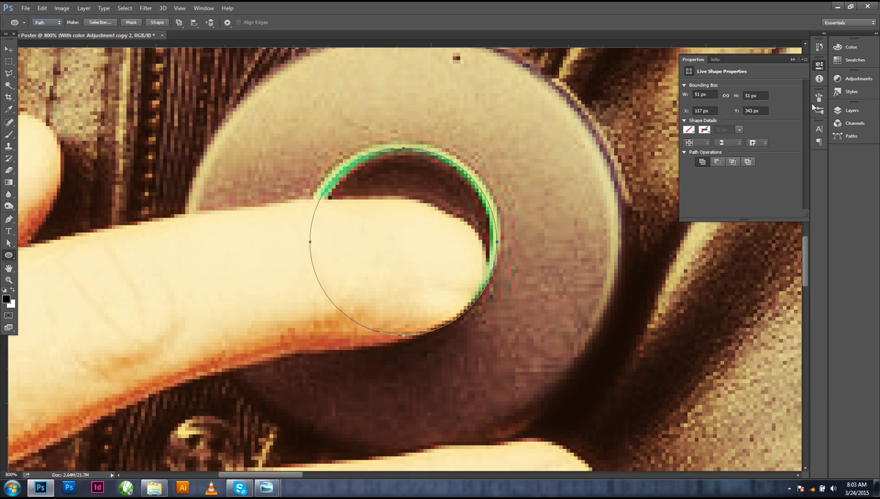
click(846, 112)
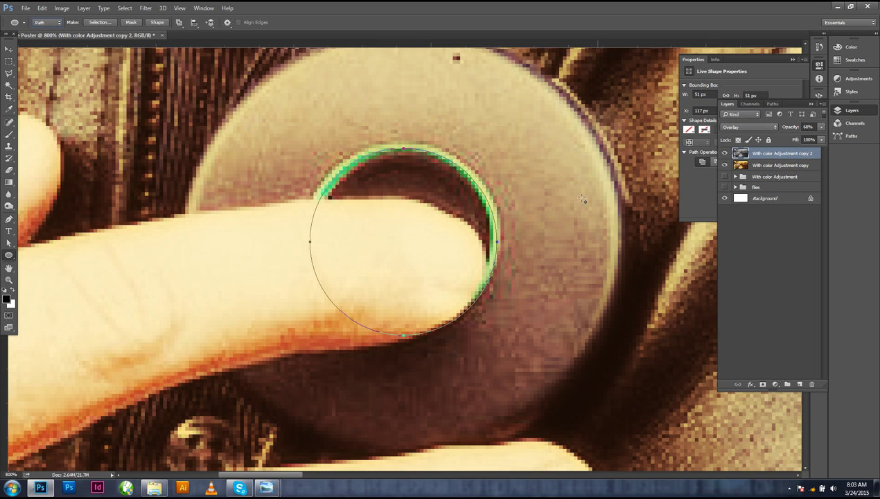
click(697, 182)
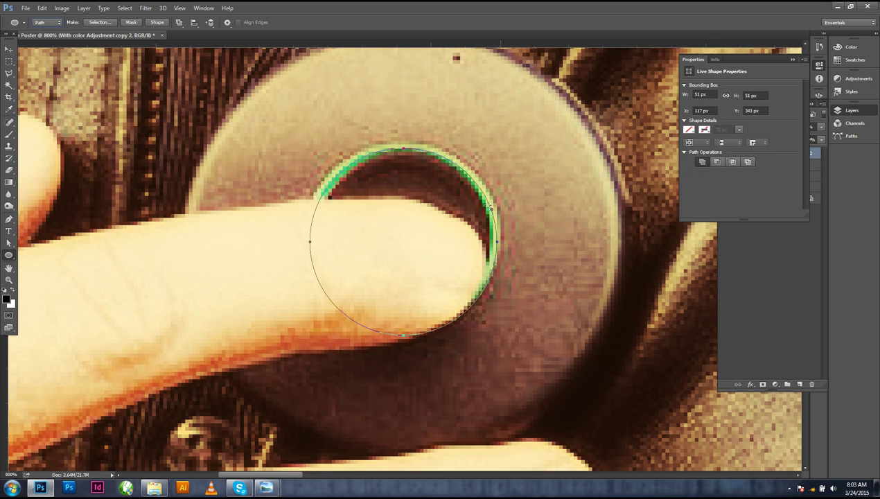
click(814, 151)
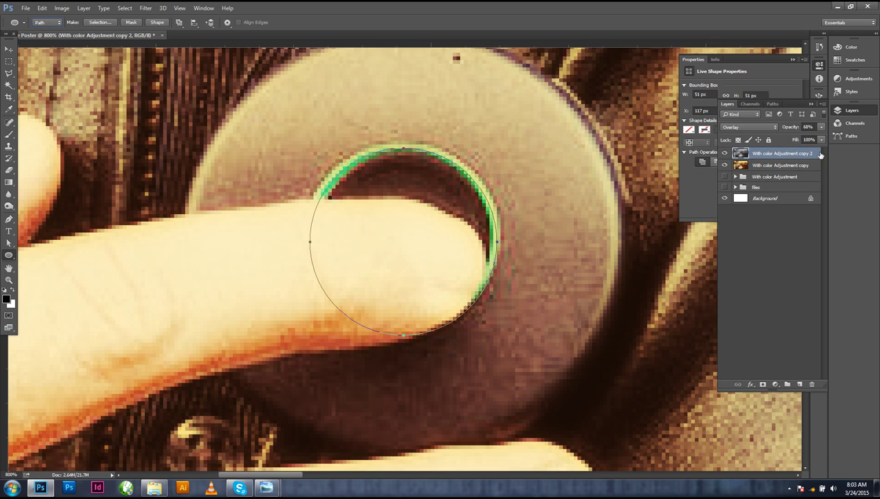
click(796, 159)
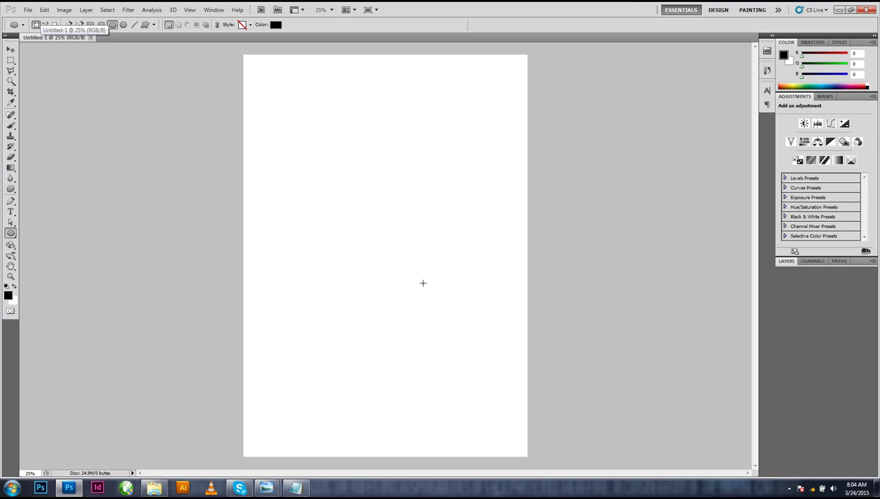
click(788, 488)
click(789, 488)
click(789, 487)
click(788, 488)
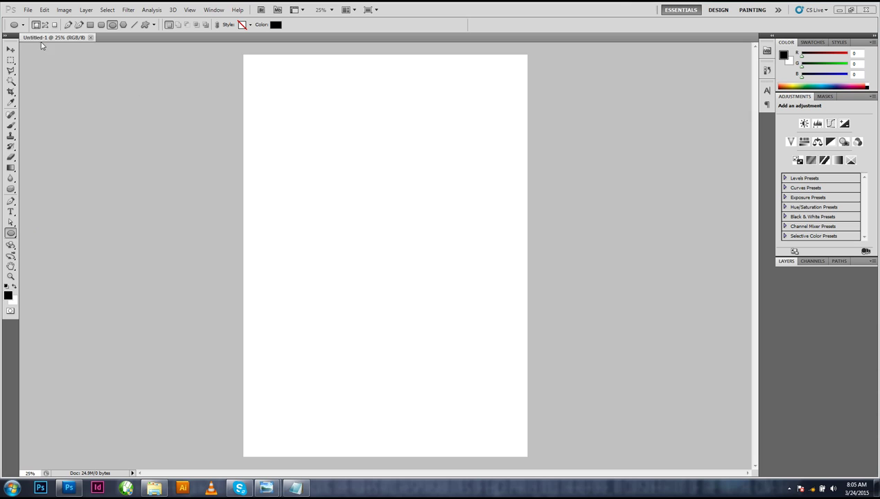
click(12, 234)
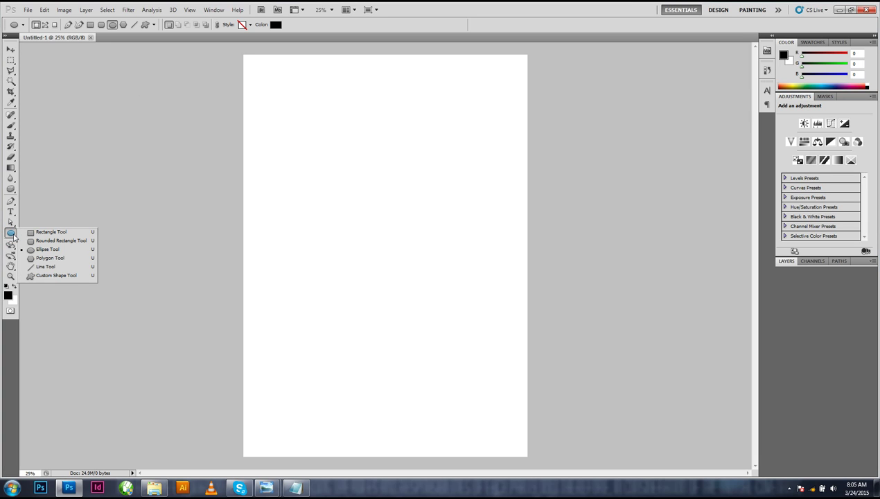
click(12, 234)
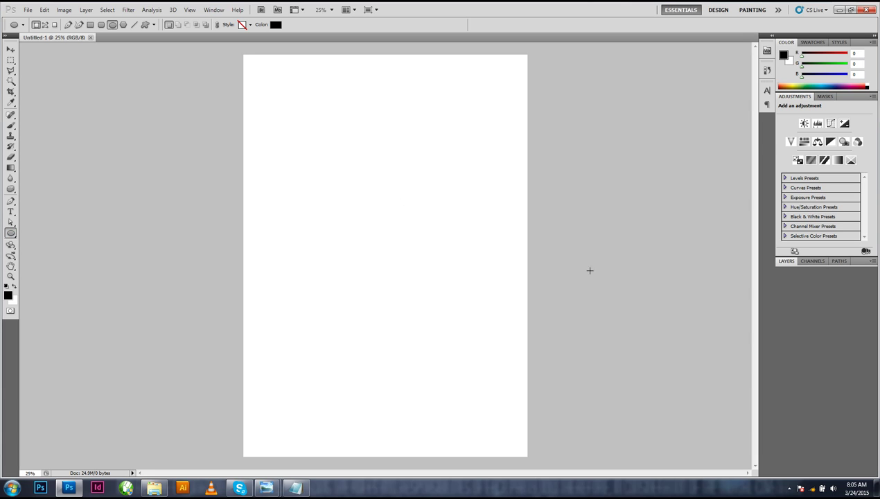
mouse_move(297, 146)
mouse_down()
mouse_move(403, 294)
mouse_move(457, 332)
mouse_up()
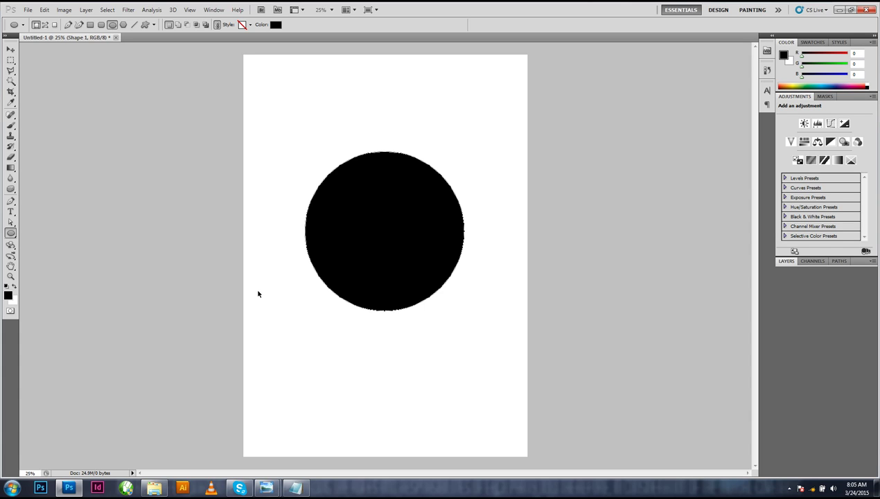
key(ctrl+z)
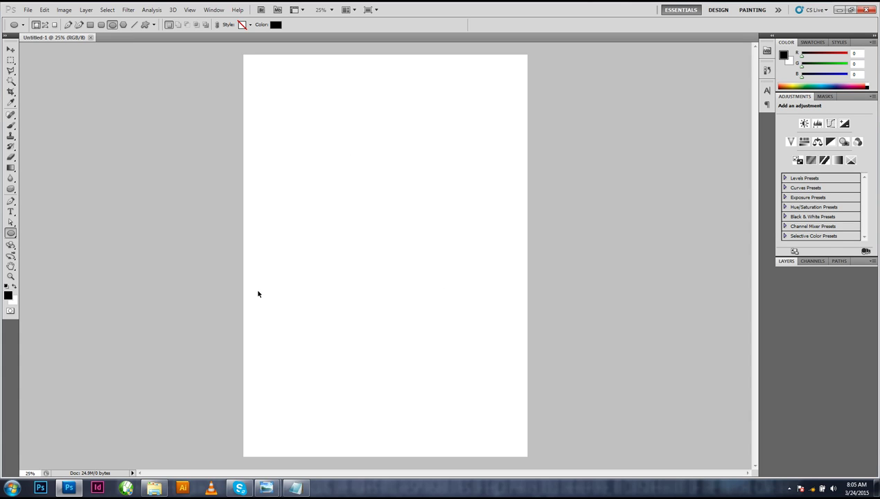
Draw a circular ellipse path outline on the blank page, then return to Poster.psd
click(45, 25)
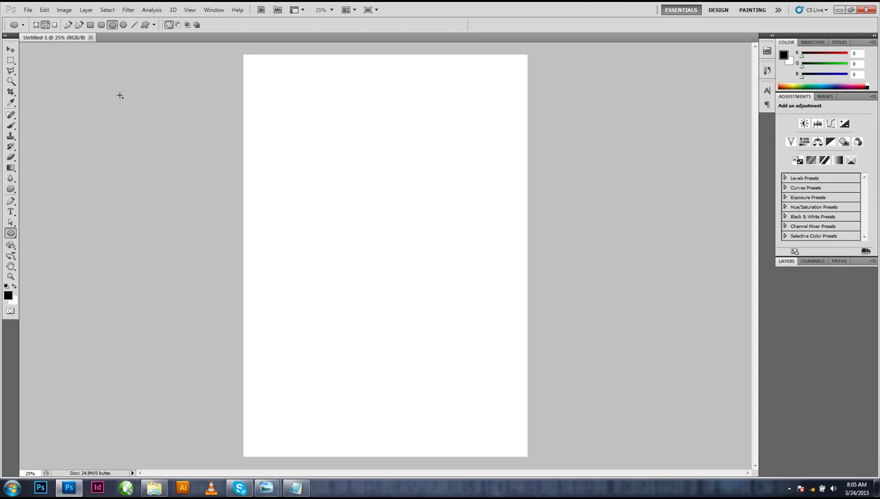
drag(305, 188, 453, 364)
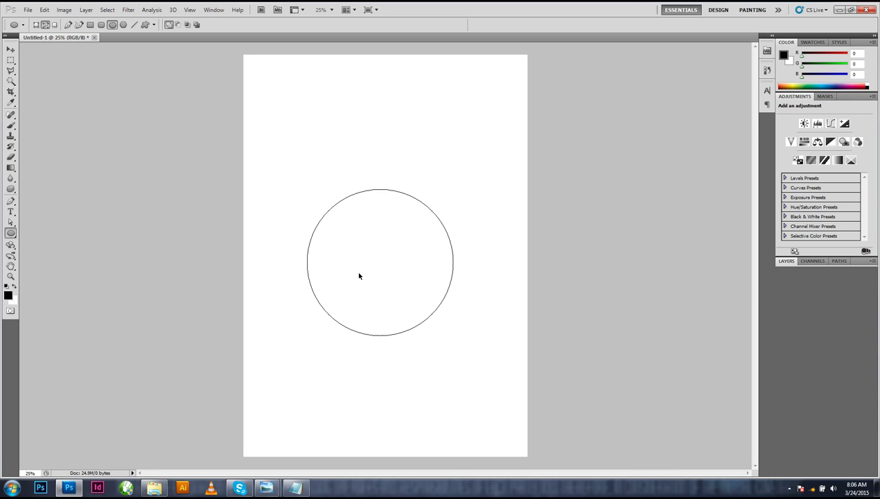
key(alt+Tab)
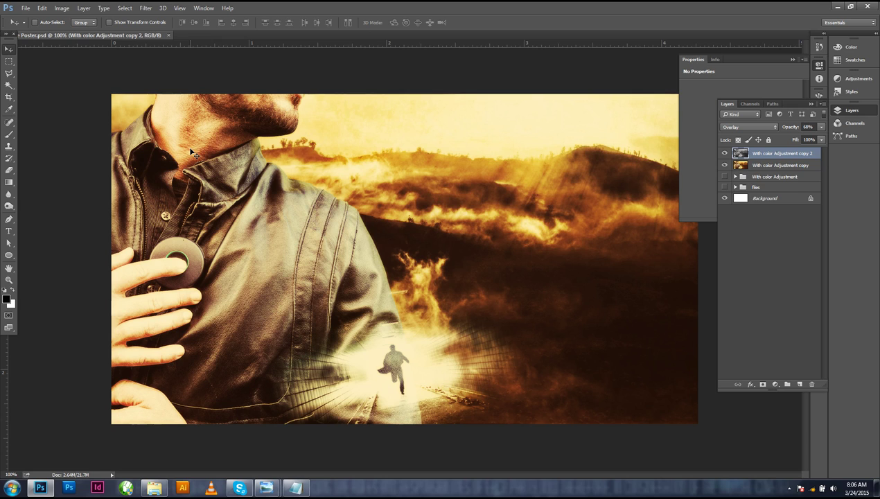
Zoom in on the stethoscope disc
click(787, 489)
click(786, 487)
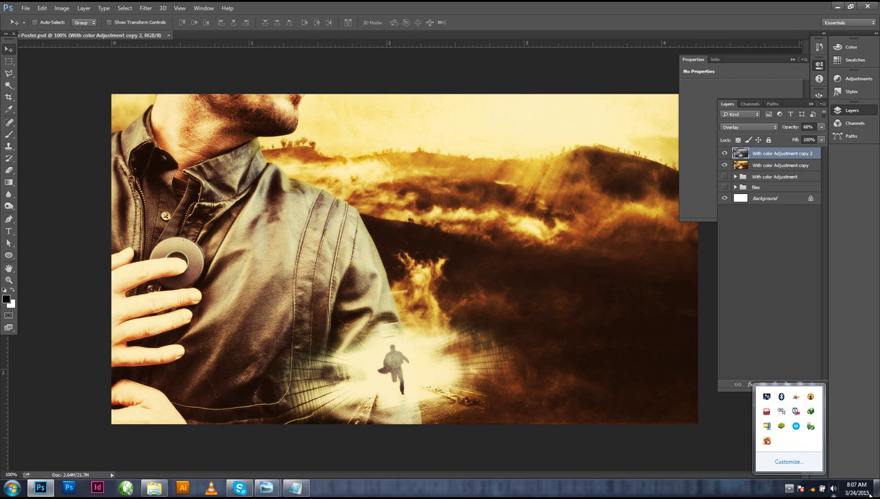
click(789, 489)
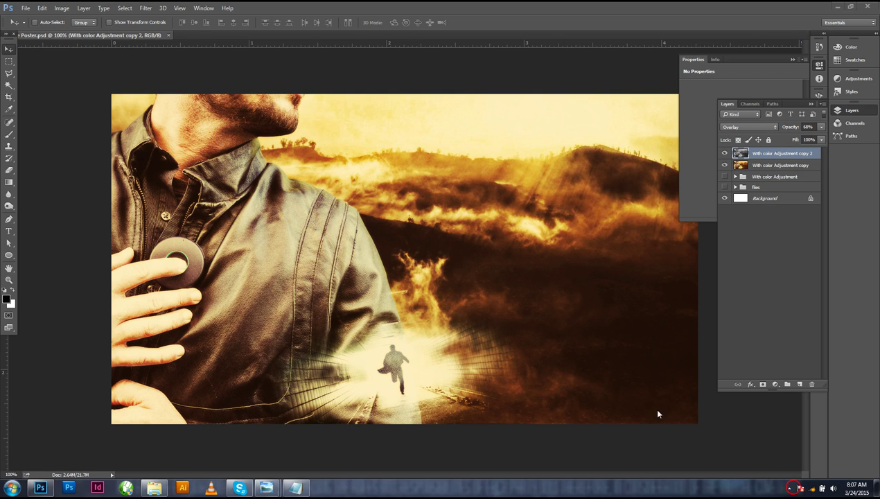
drag(143, 237, 259, 305)
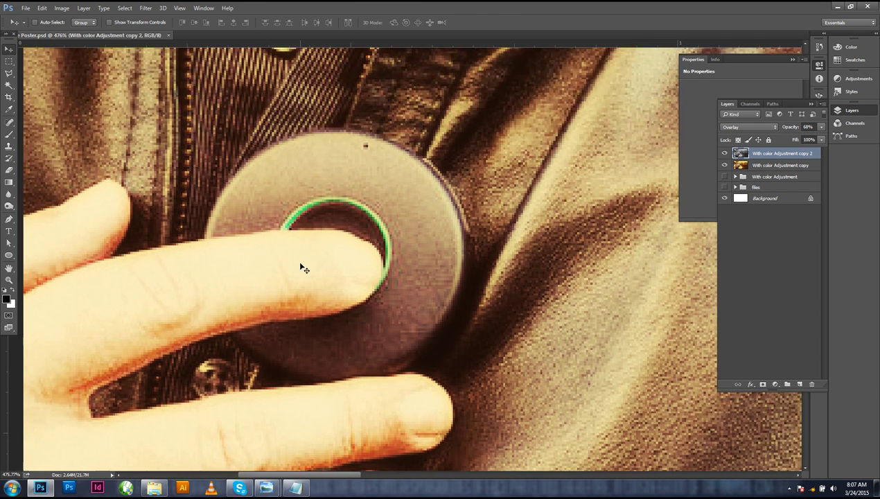
Draw a 51 px ellipse path and align it with the disc hole's inner edge
click(9, 255)
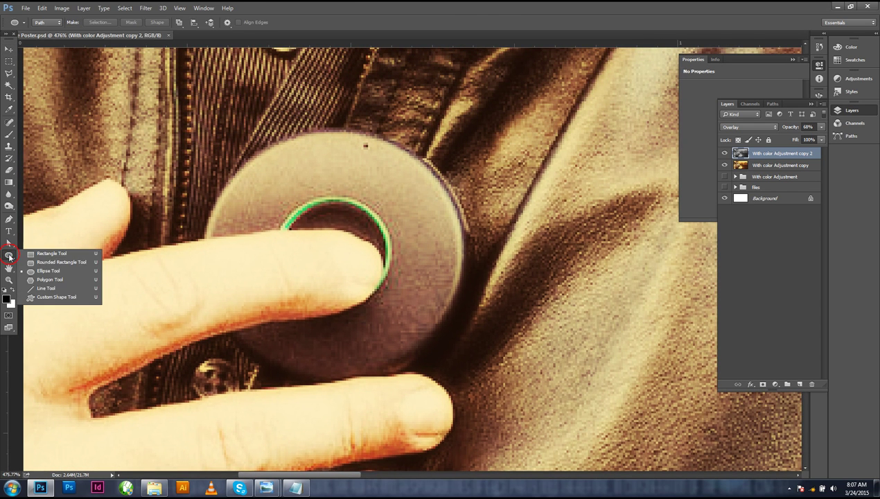
click(48, 272)
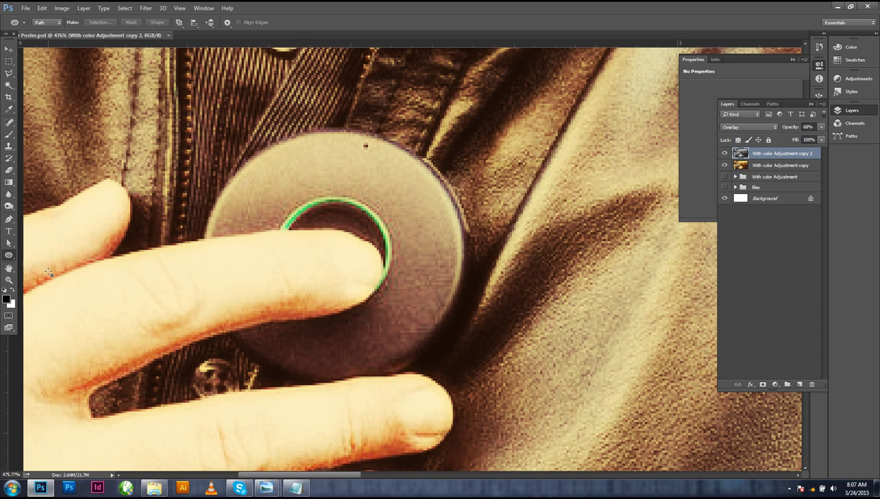
drag(277, 197, 390, 311)
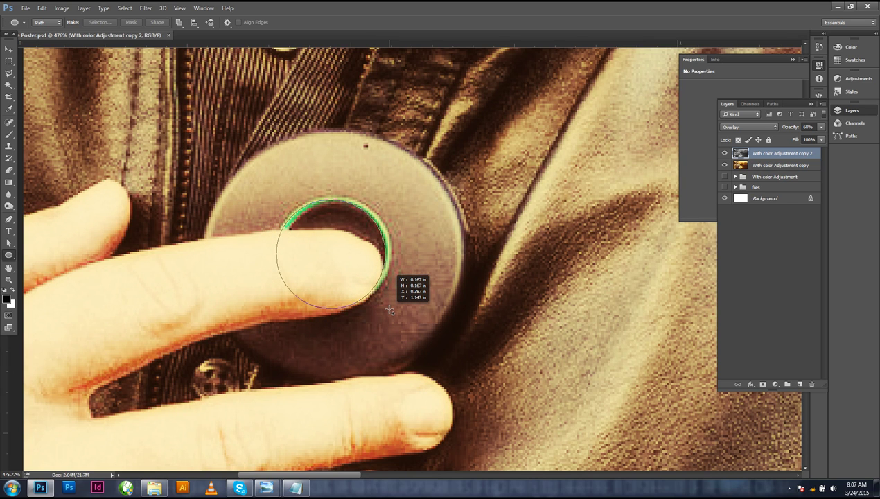
mouse_move(390, 311)
mouse_down()
mouse_move(394, 304)
mouse_move(404, 331)
mouse_move(371, 318)
mouse_move(400, 314)
mouse_up()
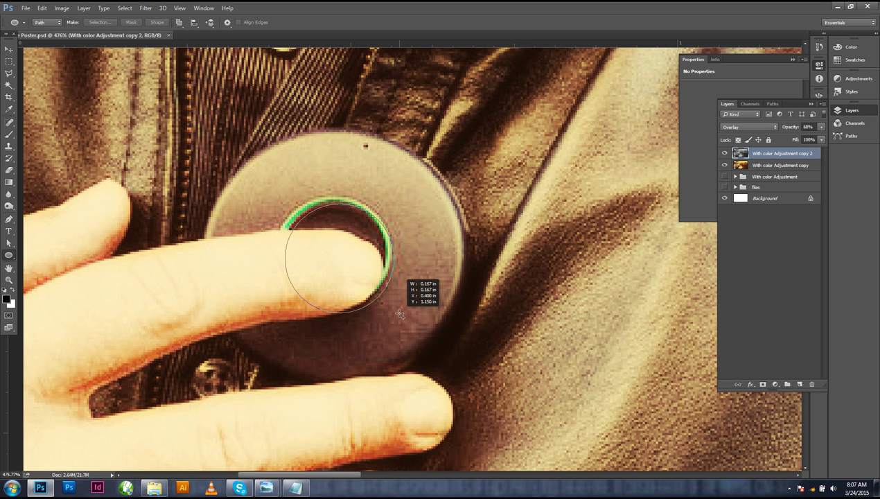
mouse_move(400, 314)
mouse_down()
mouse_move(394, 290)
mouse_move(371, 280)
mouse_move(363, 340)
mouse_move(416, 254)
mouse_move(372, 339)
mouse_move(416, 319)
mouse_move(403, 299)
mouse_up()
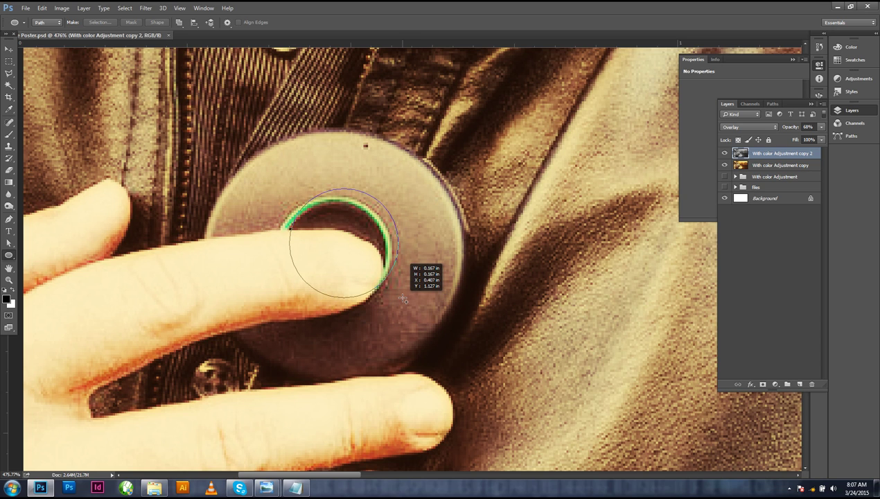
drag(403, 299, 397, 296)
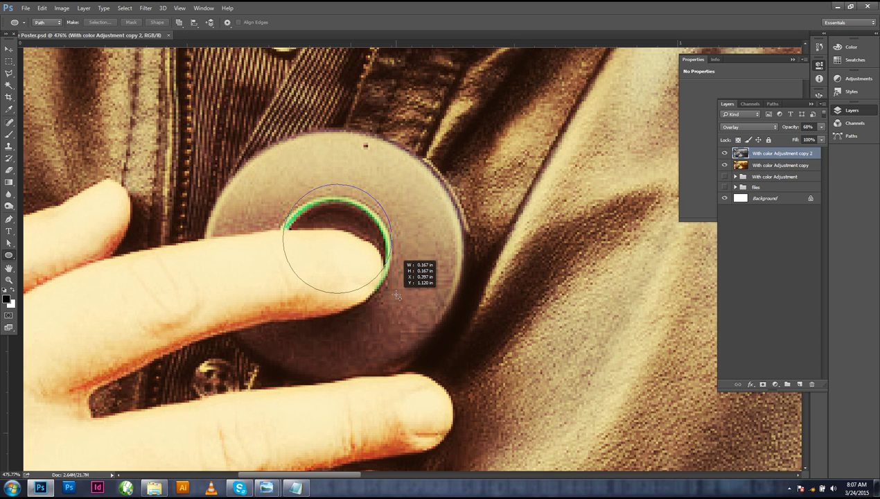
mouse_move(396, 296)
mouse_down()
mouse_move(391, 280)
mouse_move(397, 300)
mouse_move(481, 277)
mouse_move(404, 209)
mouse_move(473, 279)
mouse_move(413, 225)
mouse_move(366, 302)
mouse_move(400, 313)
mouse_move(365, 323)
mouse_move(385, 328)
mouse_move(410, 296)
mouse_move(407, 324)
mouse_move(402, 305)
mouse_move(391, 308)
mouse_move(397, 311)
mouse_up()
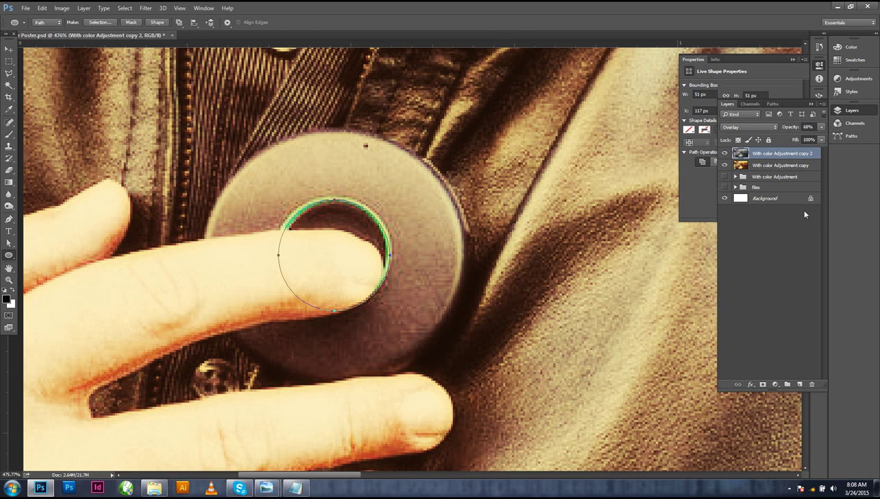
Add a new empty layer and rename it 'half circle fx'
click(800, 385)
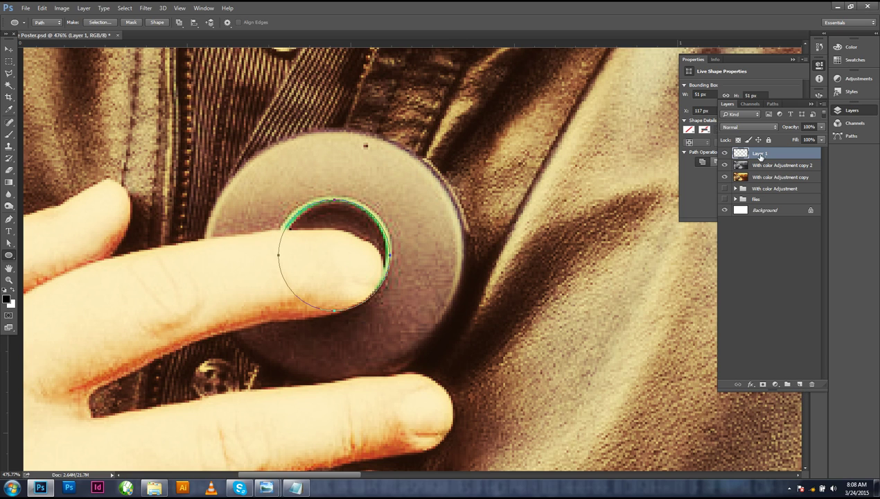
double_click(762, 154)
text(N)
text(alh)
text( c)
text(ircle fx)
click(719, 248)
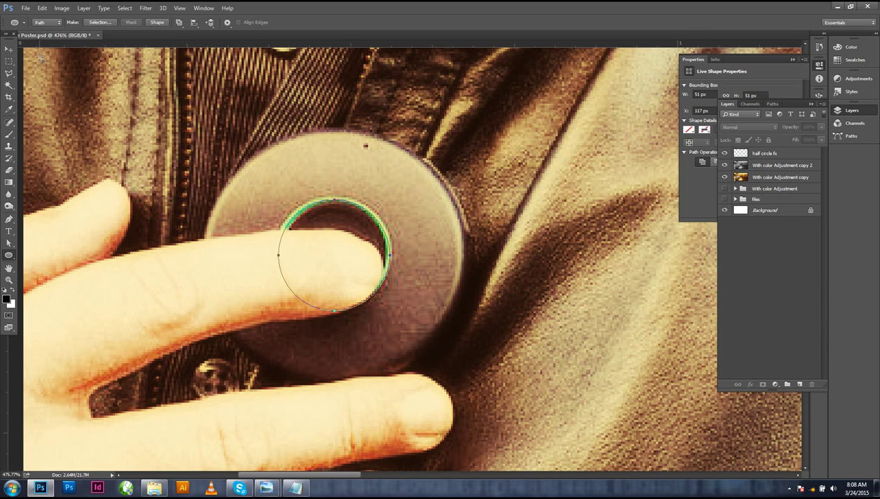
Choose a 3 px hard round brush at 100% hardness and target the half circle fx layer
click(9, 134)
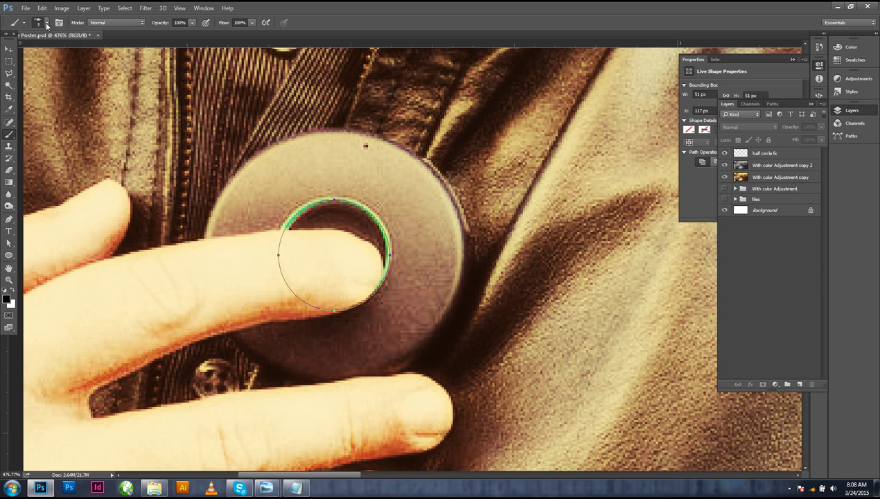
click(46, 23)
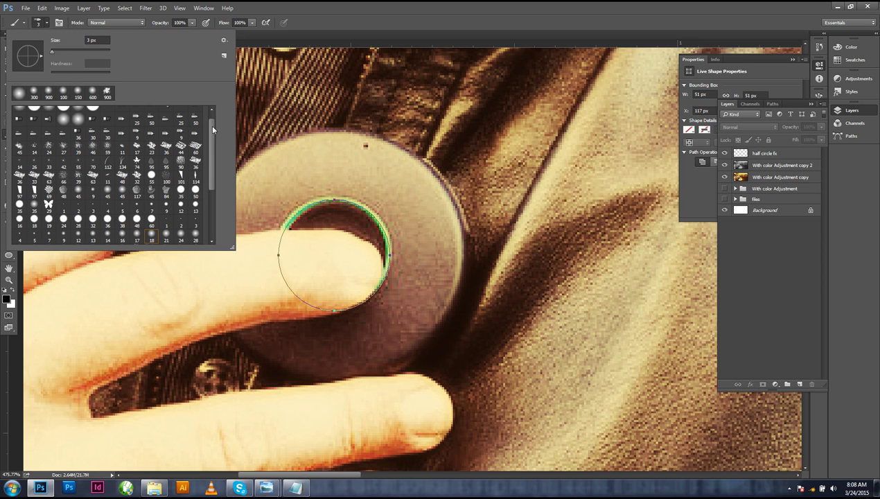
scroll(214, 128, up, 1)
click(92, 113)
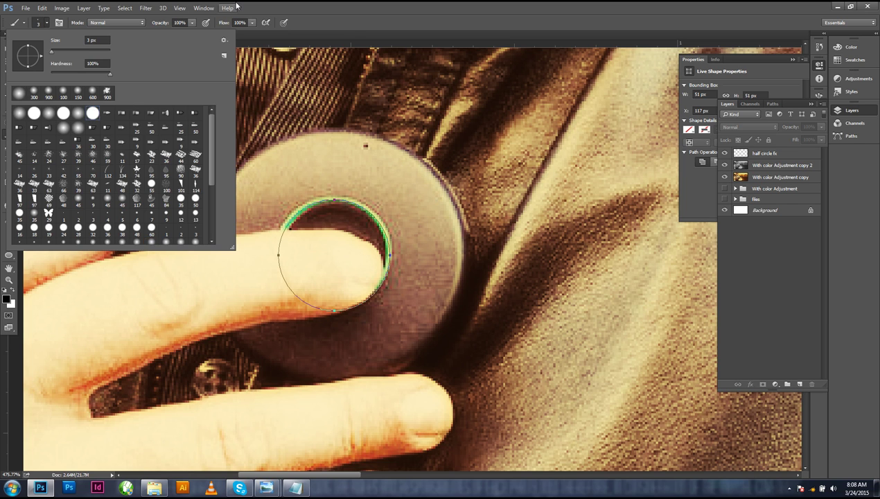
click(204, 8)
click(288, 8)
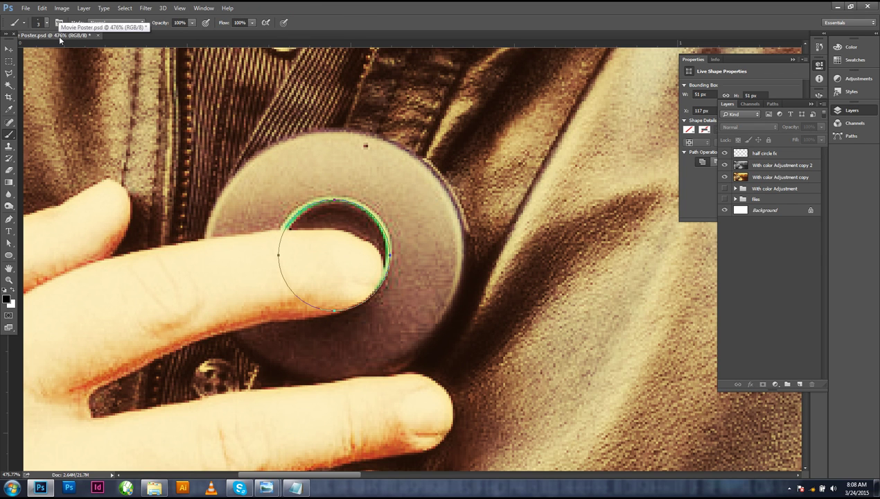
click(9, 220)
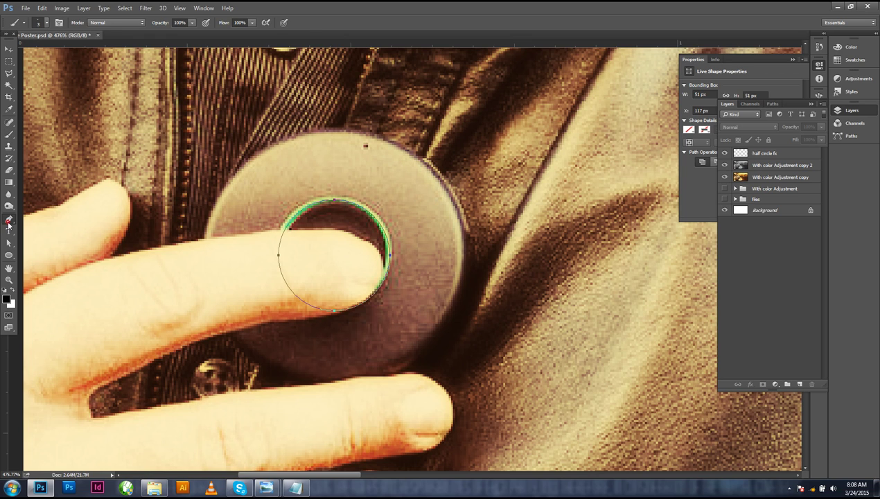
click(774, 159)
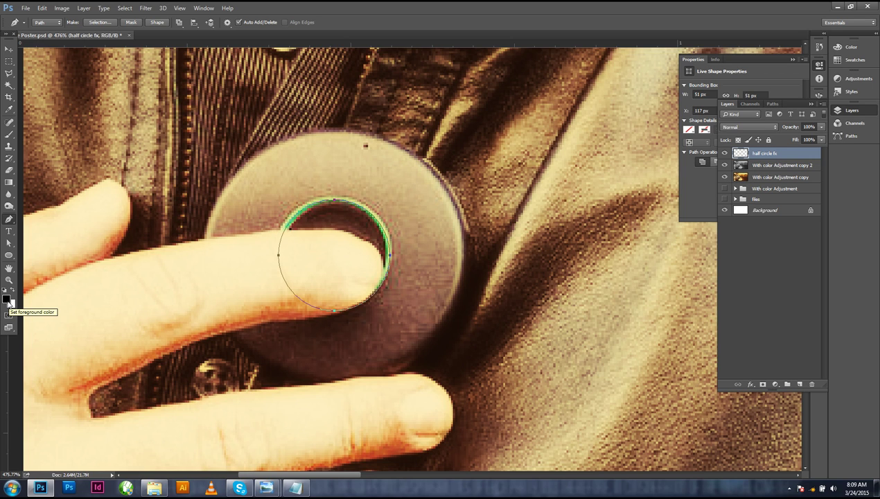
Set the foreground colour to white
key(x)
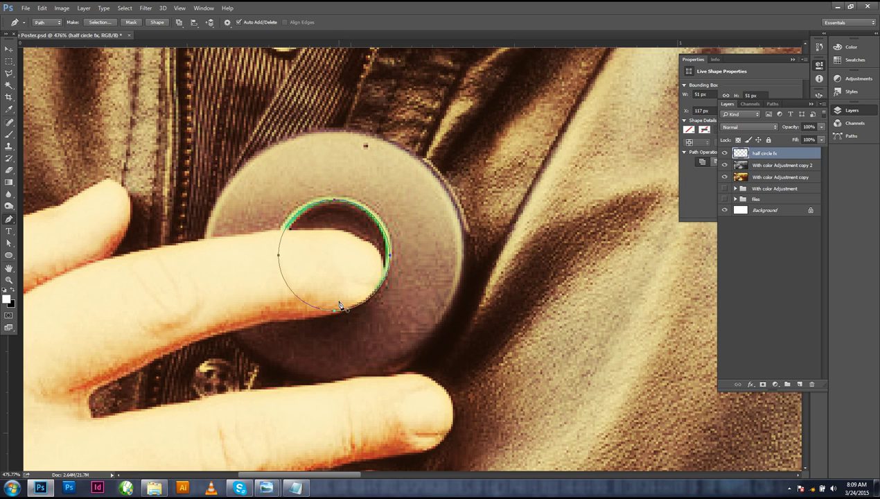
click(12, 292)
click(11, 292)
click(12, 293)
click(12, 293)
click(12, 293)
click(12, 293)
click(12, 294)
click(12, 293)
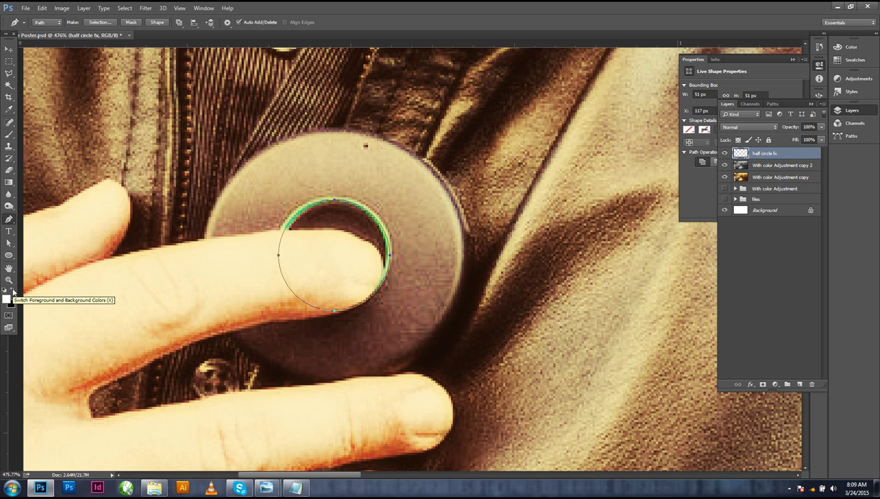
click(13, 292)
click(12, 292)
click(13, 292)
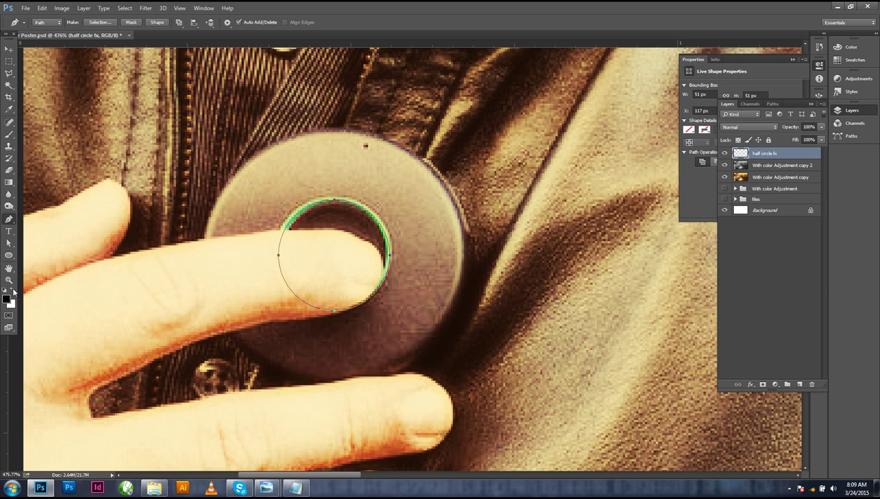
click(12, 291)
click(13, 291)
click(12, 292)
click(12, 292)
click(13, 292)
click(12, 292)
click(13, 292)
Stroke the circle path with the Brush tool, Simulate Pressure turned off
right_click(327, 230)
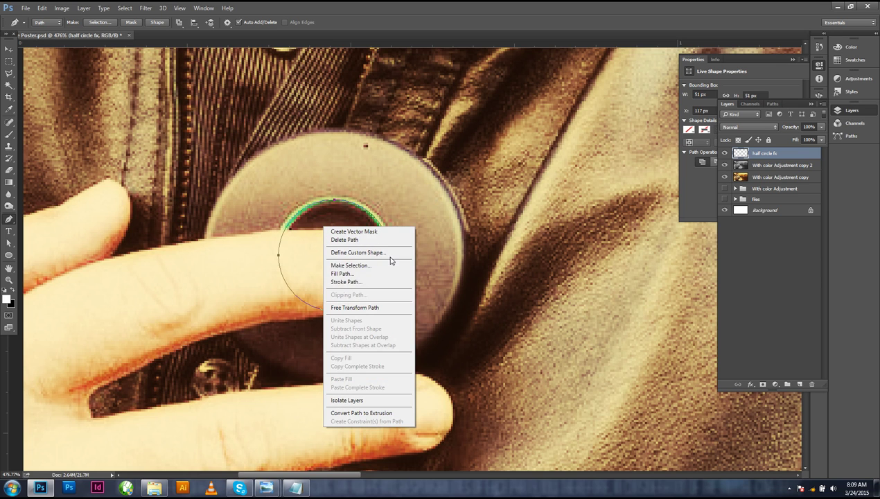
click(368, 282)
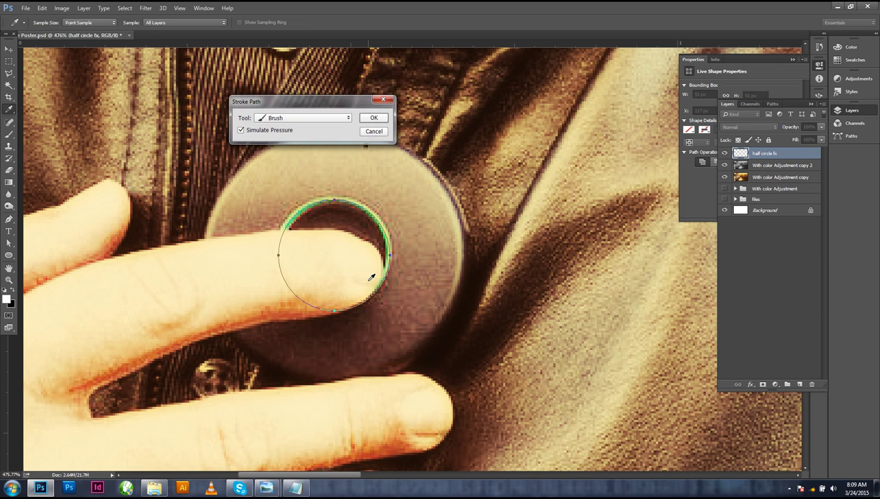
click(240, 131)
click(291, 117)
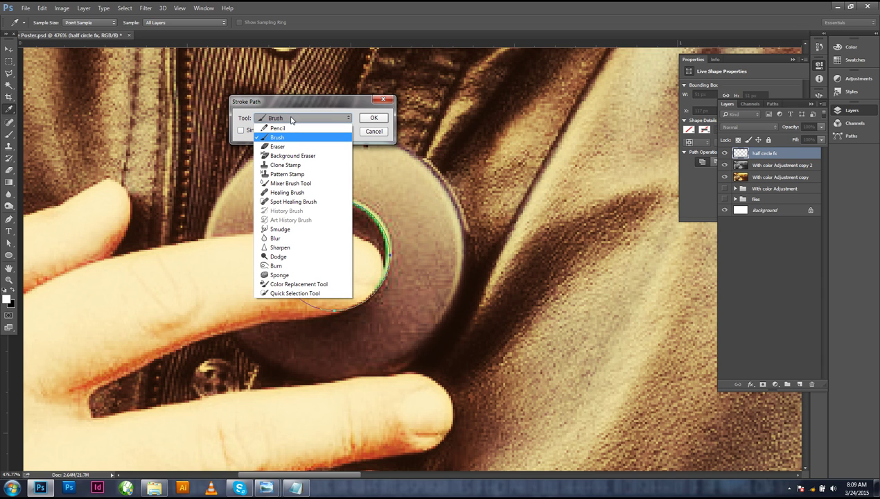
click(291, 129)
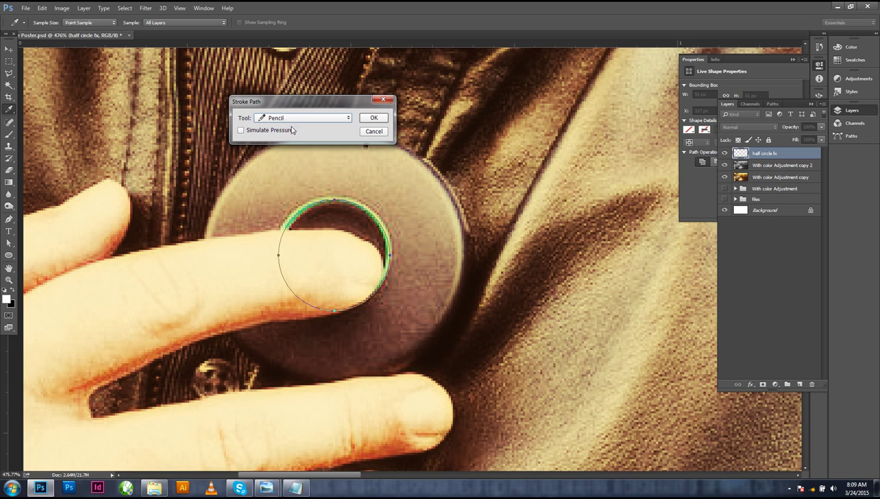
click(291, 121)
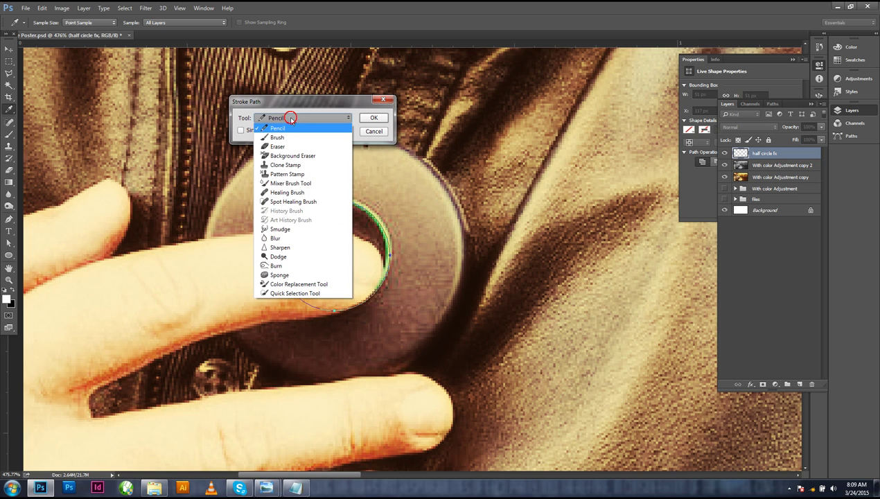
click(290, 131)
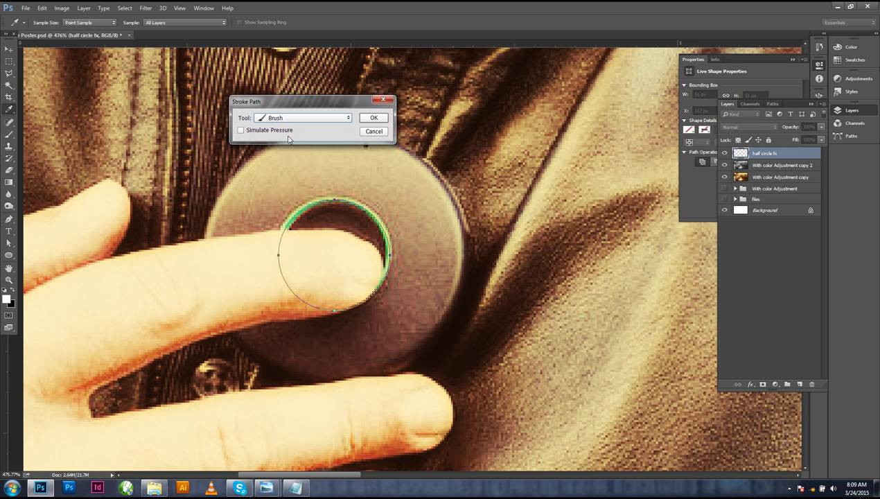
click(374, 118)
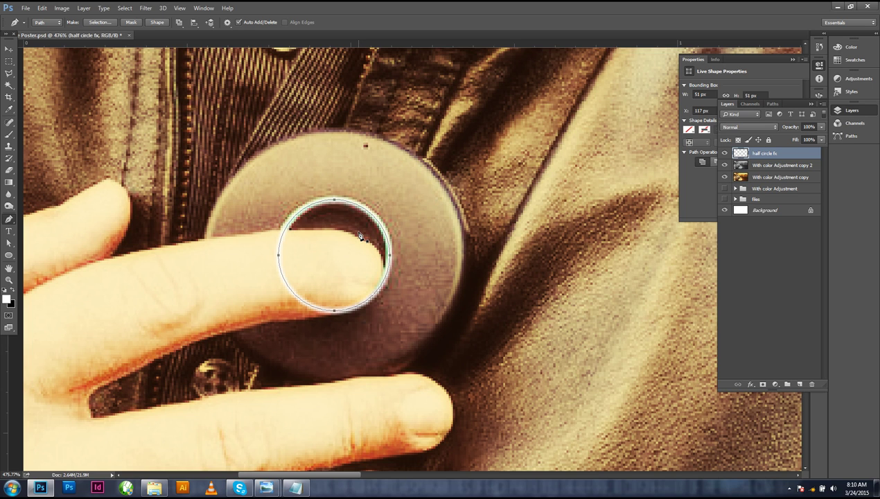
Hide the path and lower the half circle fx layer's opacity to 53%
key(Return)
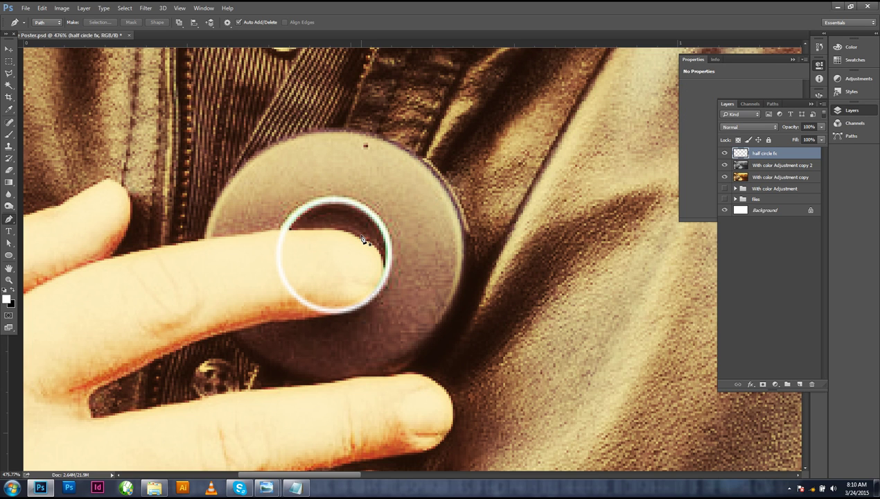
click(821, 127)
drag(805, 140, 799, 141)
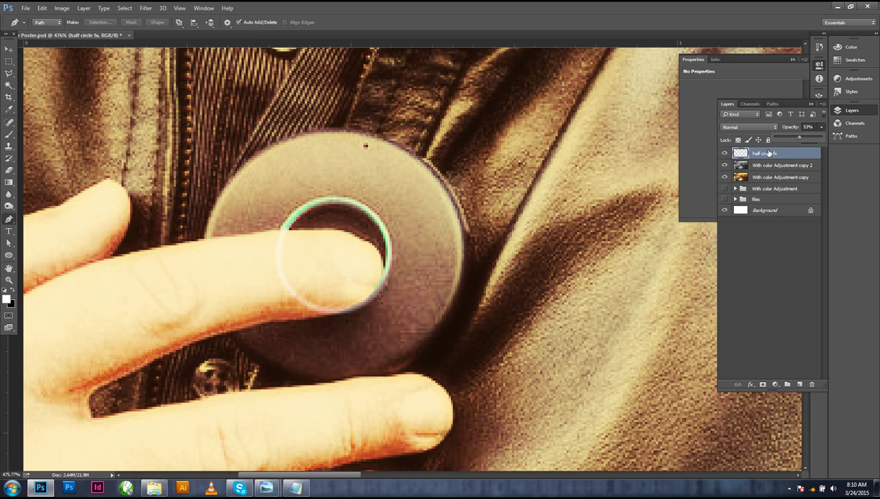
Begin a Polygonal Lasso selection at the fingertip's top edge near the ring
click(8, 74)
click(261, 231)
click(288, 229)
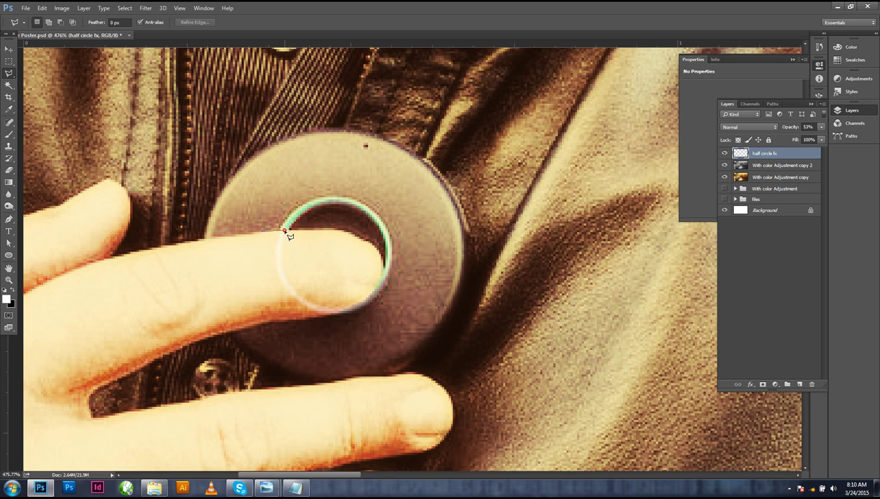
Finish outlining the fingertip where it crosses the ring with the Polygonal Lasso
click(343, 231)
click(366, 253)
click(378, 255)
click(380, 268)
click(322, 288)
click(296, 261)
click(296, 248)
click(303, 239)
click(314, 240)
click(338, 236)
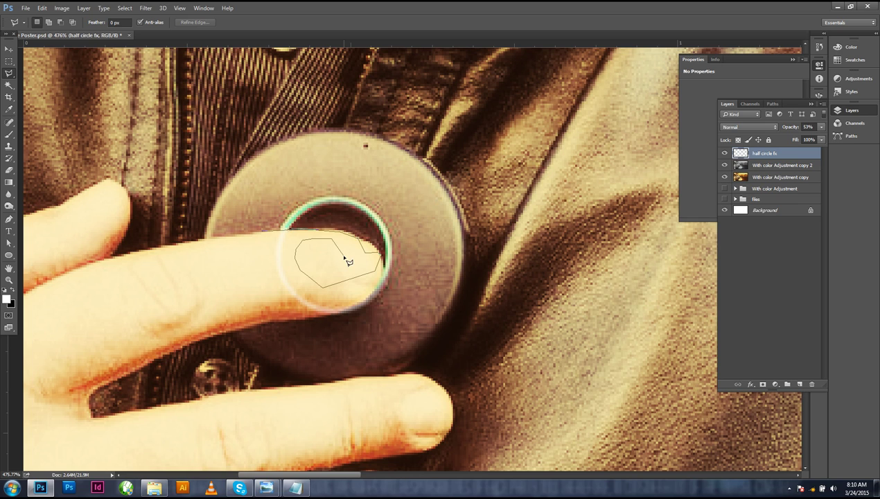
key(BackSpace)
key(BackSpace)
key(BackSpace)
key(BackSpace)
key(BackSpace)
key(BackSpace)
mouse_move(351, 243)
mouse_down()
mouse_move(380, 251)
mouse_move(386, 284)
mouse_move(359, 325)
mouse_move(326, 327)
mouse_move(235, 248)
mouse_move(219, 267)
mouse_move(210, 311)
mouse_up()
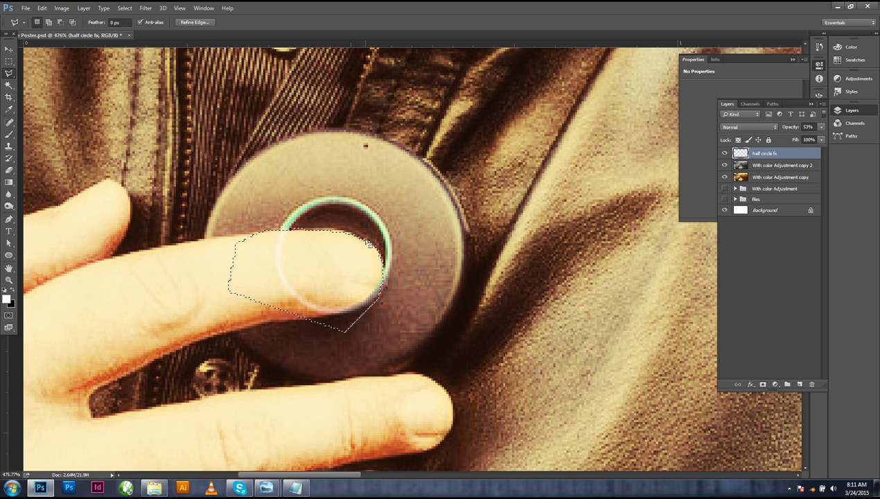
Feather the fingertip selection by 2 pixels
click(146, 7)
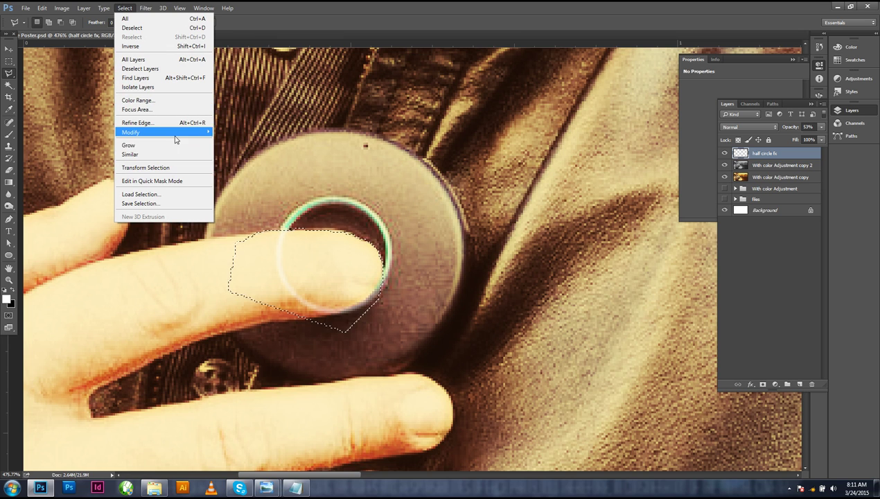
click(175, 133)
click(229, 168)
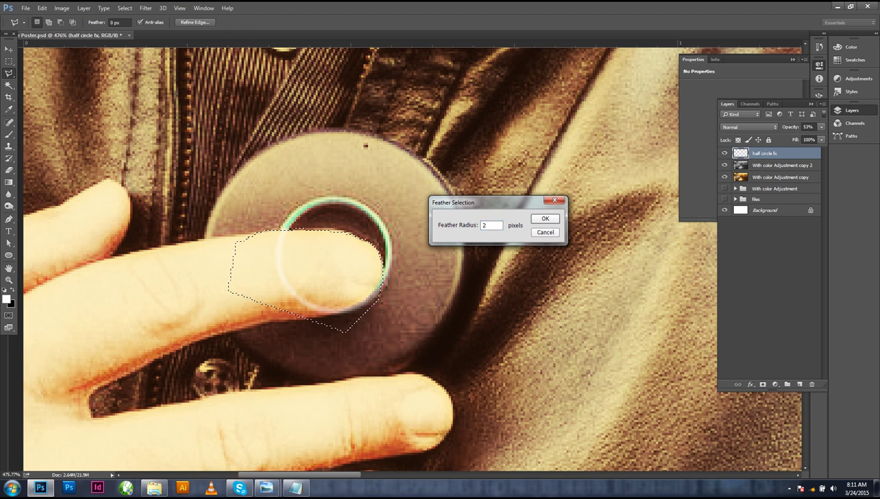
key(Return)
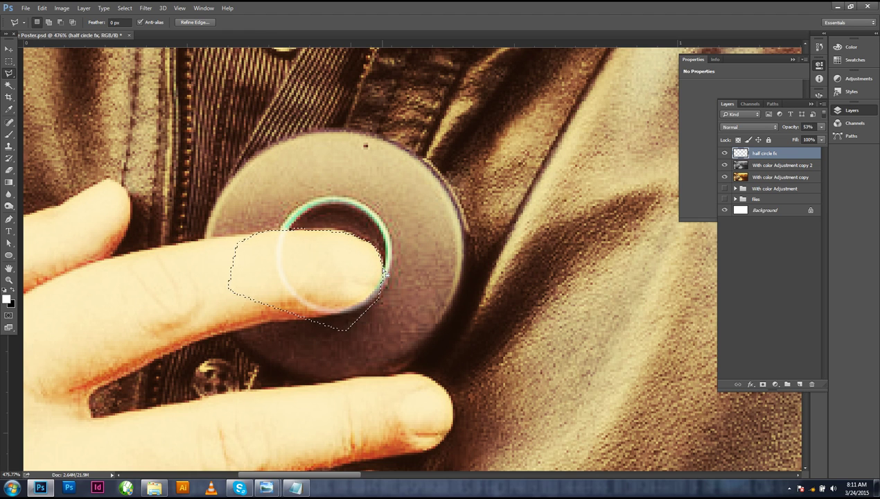
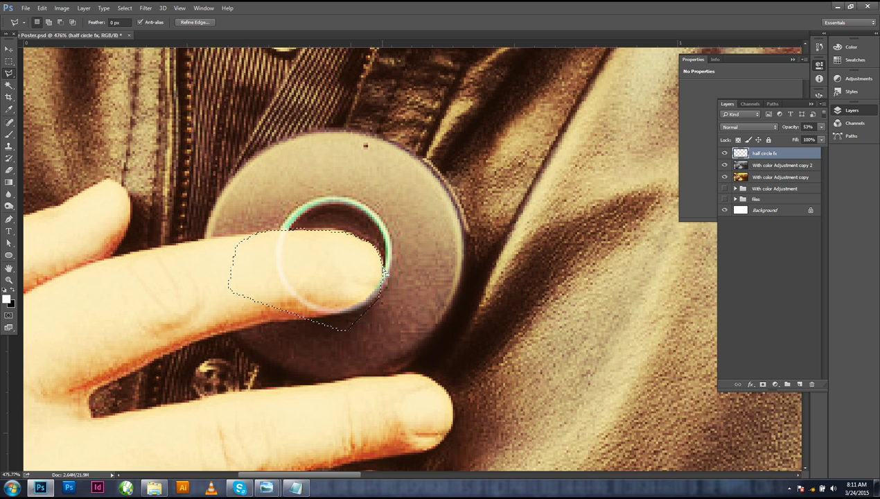
Delete the lasso-selected ring pixels overlapping the finger, then deselect
key(Delete)
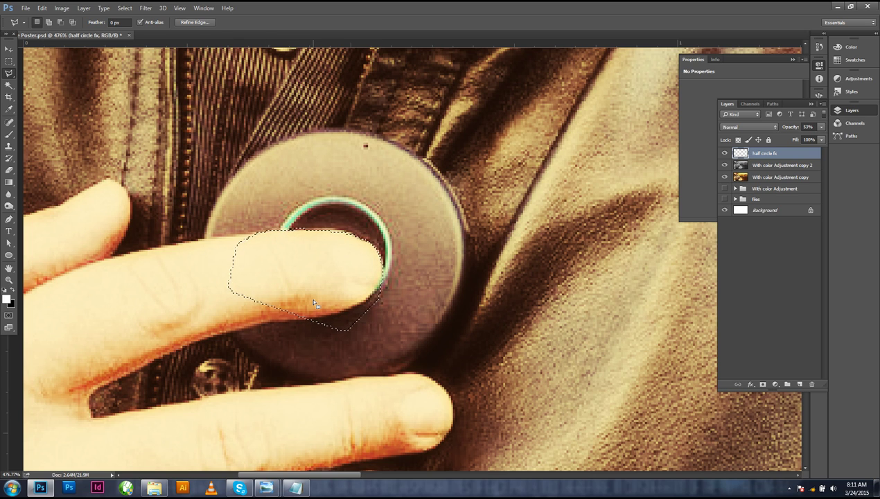
click(126, 9)
click(137, 29)
Raise the half circle fx layer's opacity to 100%
click(821, 127)
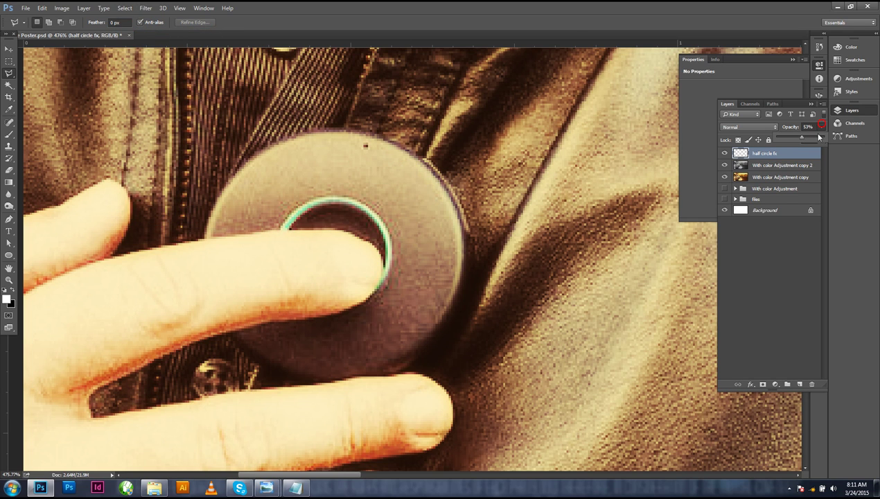
drag(795, 134, 836, 134)
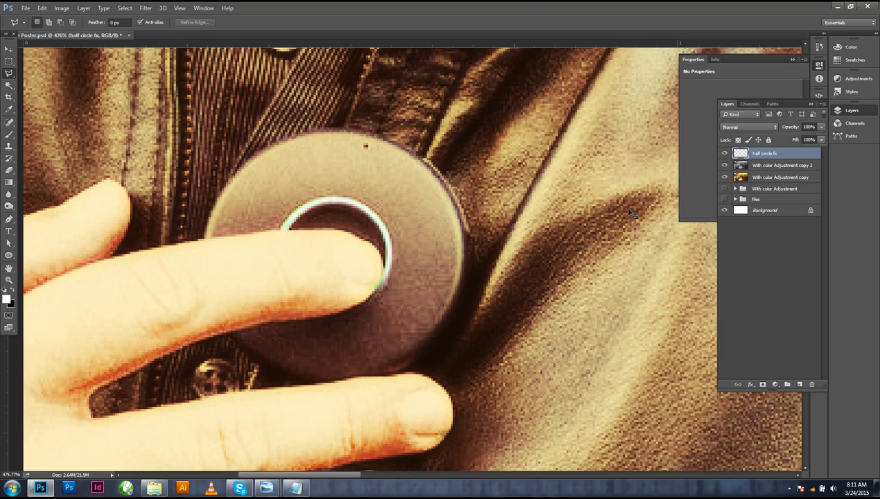
key(ctrl+minus)
key(ctrl+minus)
key(ctrl+minus)
key(ctrl+minus)
With the hand and button in view and the Move tool active, open the half circle layer's fx menu
key(ctrl+plus)
key(ctrl+plus)
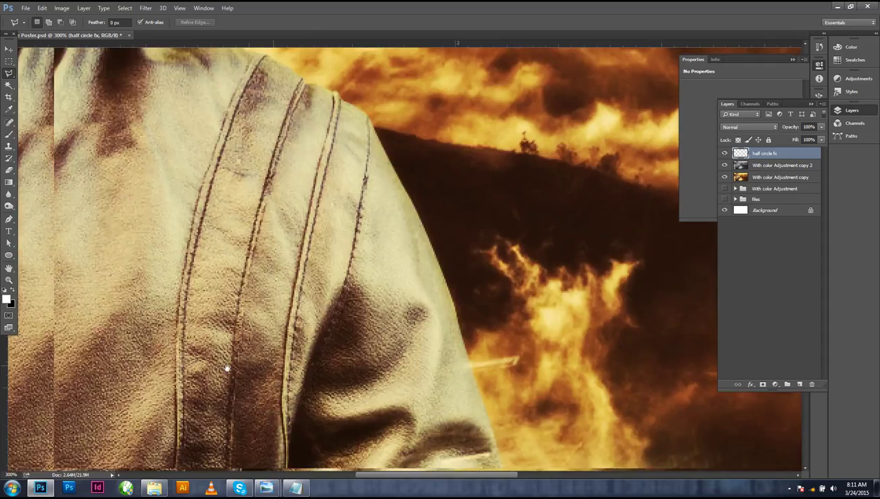
drag(227, 367, 514, 310)
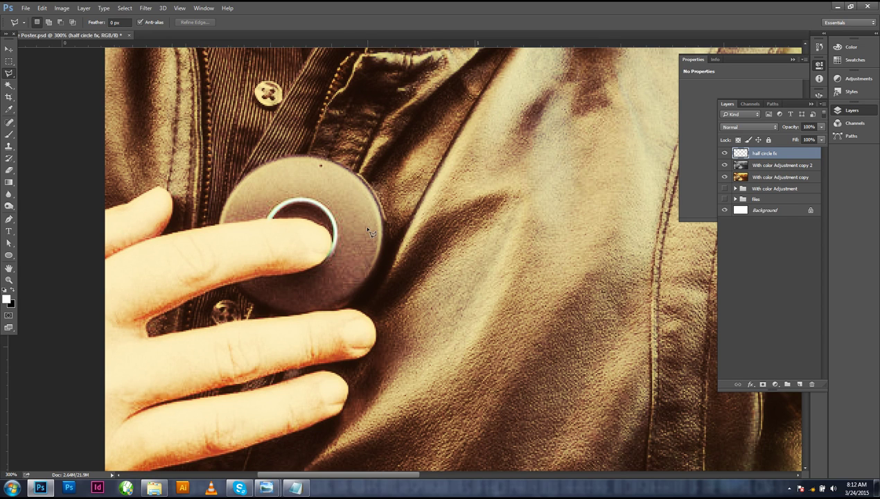
key(v)
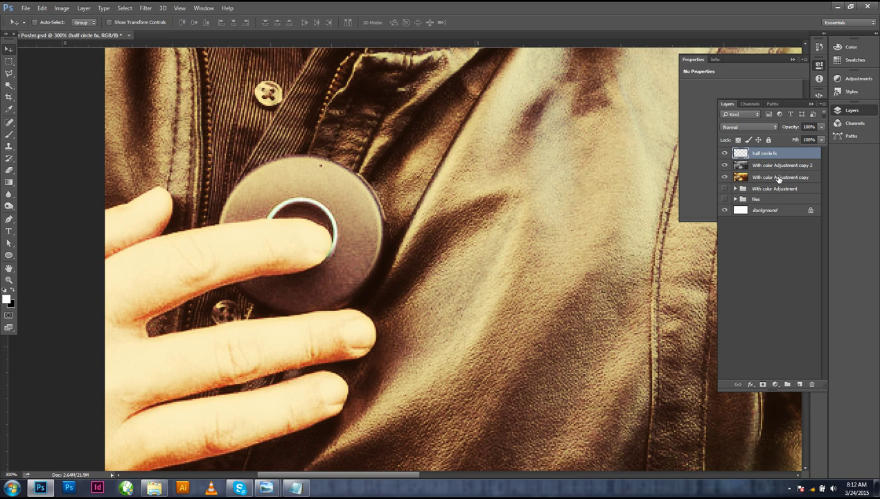
click(750, 384)
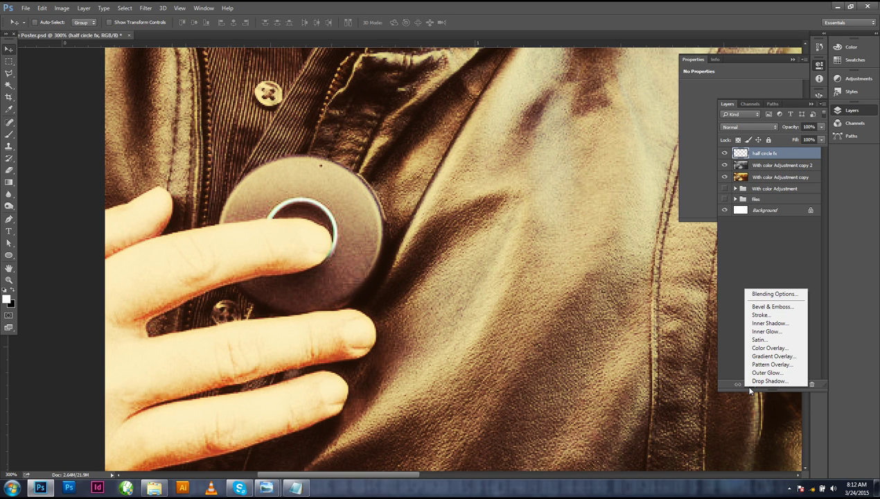
Add an Outer Glow to the half circle layer with a 5 px size
click(783, 373)
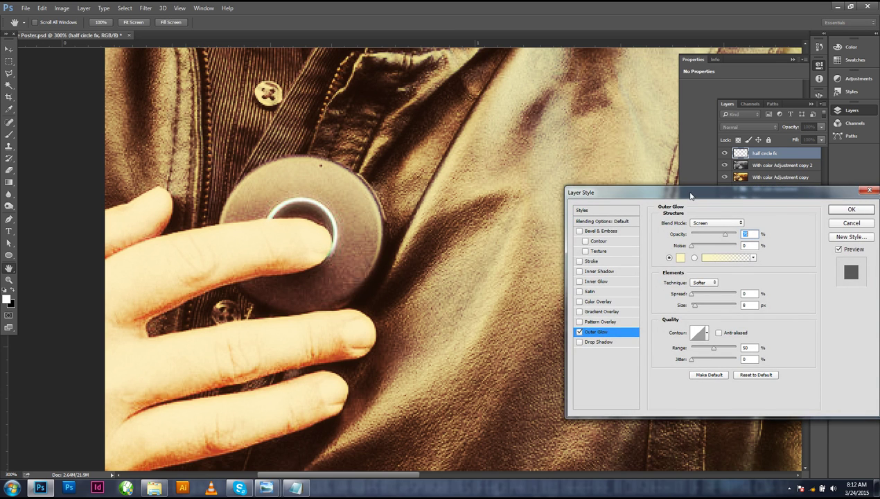
drag(690, 196, 591, 129)
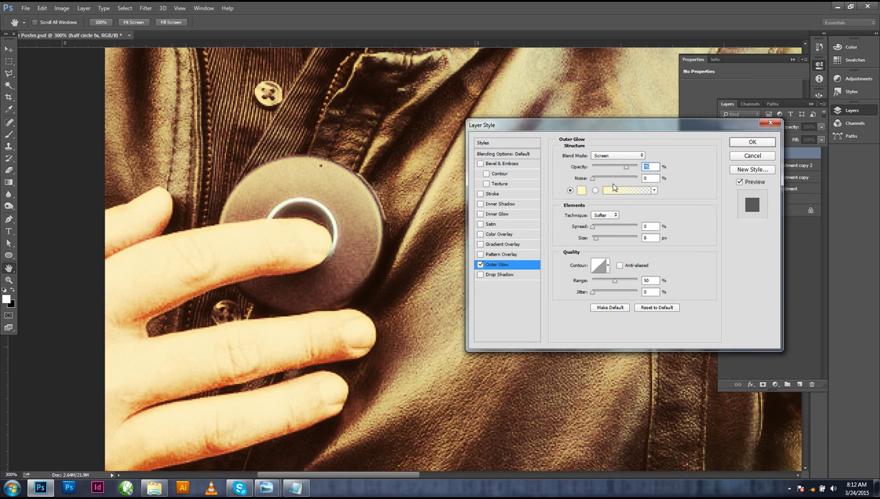
drag(593, 240, 594, 242)
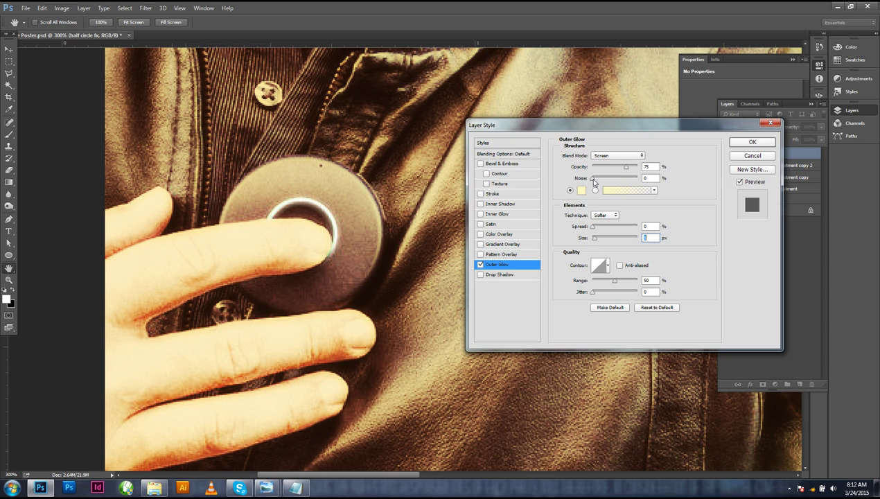
Set the glow colour to a deep saturated yellow and apply the 75% Screen outer glow
click(581, 190)
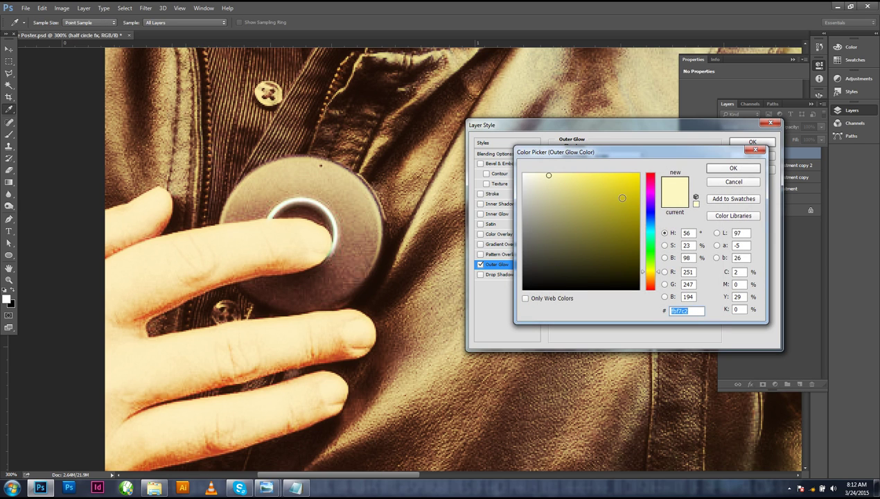
click(628, 201)
click(587, 183)
click(625, 182)
click(622, 181)
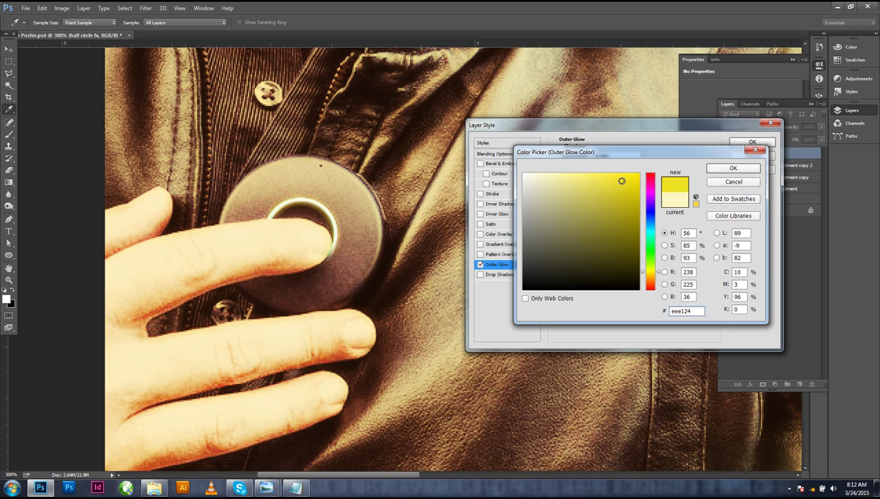
click(654, 270)
drag(658, 273, 658, 277)
mouse_move(621, 181)
mouse_down()
mouse_move(604, 169)
mouse_move(637, 183)
mouse_up()
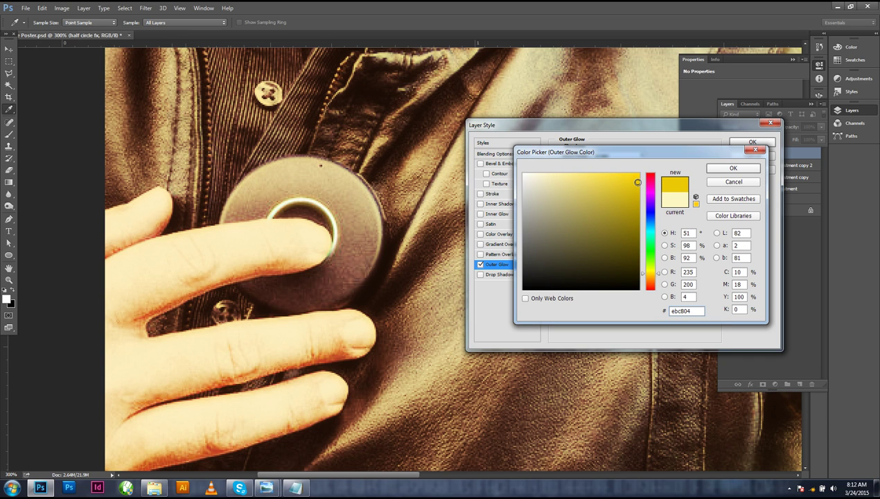
click(733, 168)
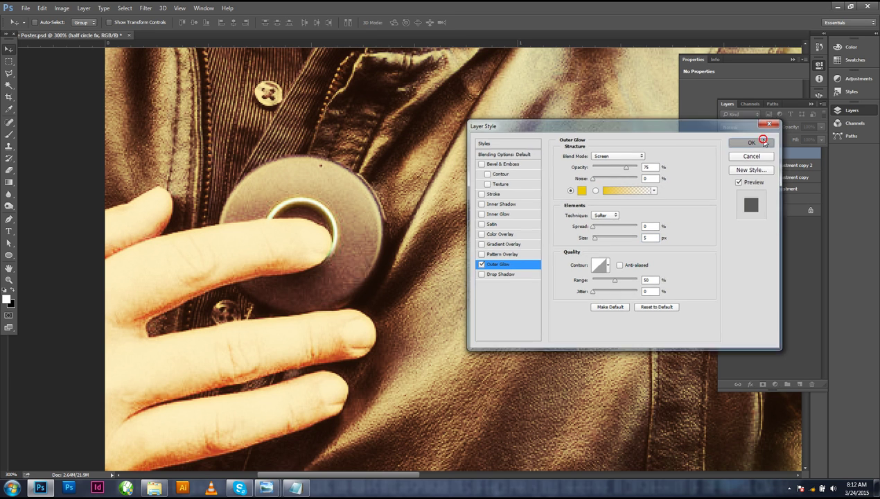
click(757, 142)
key(ctrl+1)
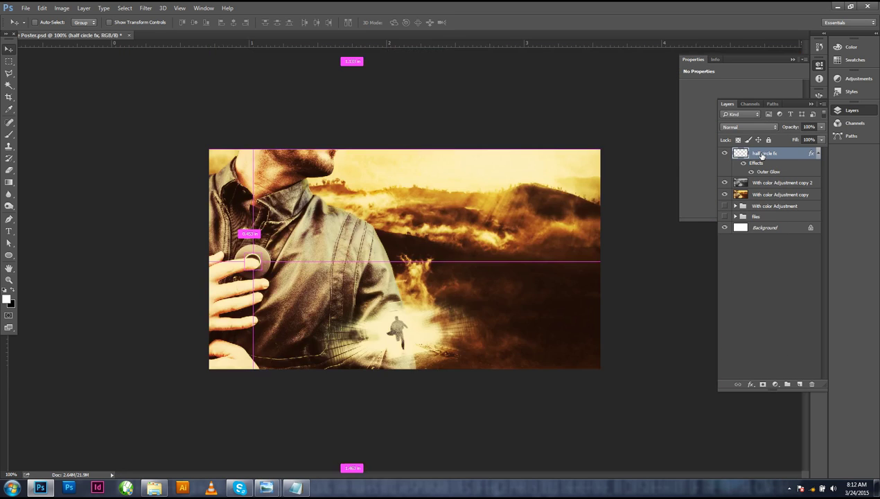
drag(162, 251, 197, 287)
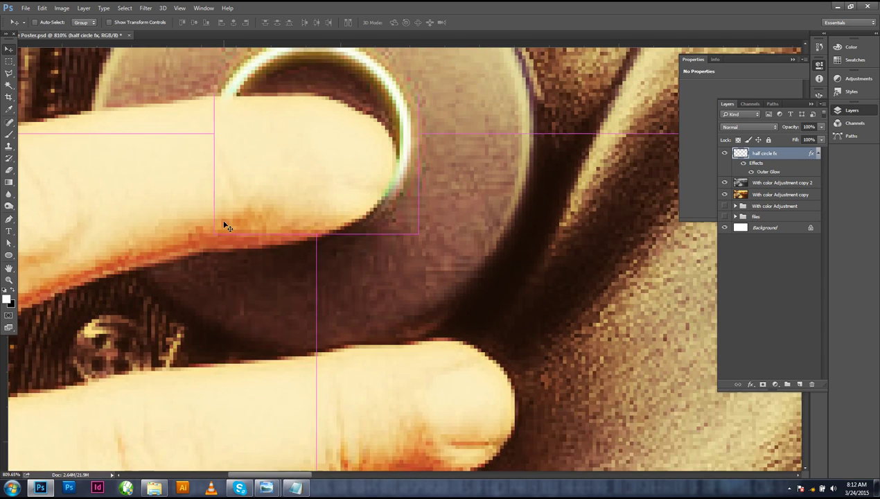
key(ctrl+minus)
key(ctrl+minus)
key(ctrl+minus)
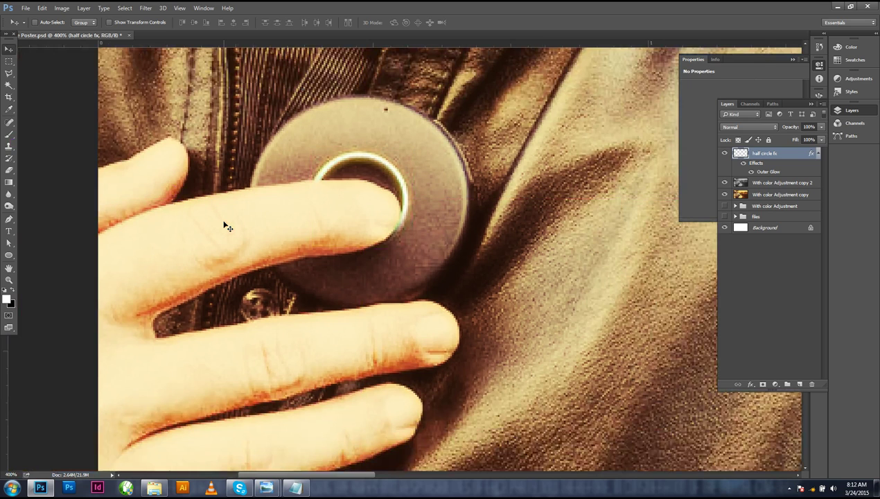
key(ctrl+minus)
key(ctrl+minus)
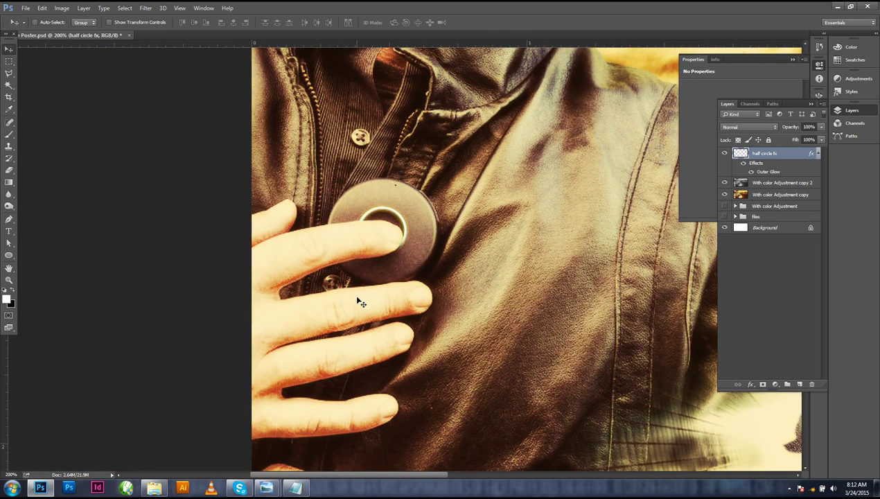
click(724, 153)
click(724, 153)
Create a new layer group, Group 1, with its blend mode set to Color Dodge
click(818, 154)
click(788, 384)
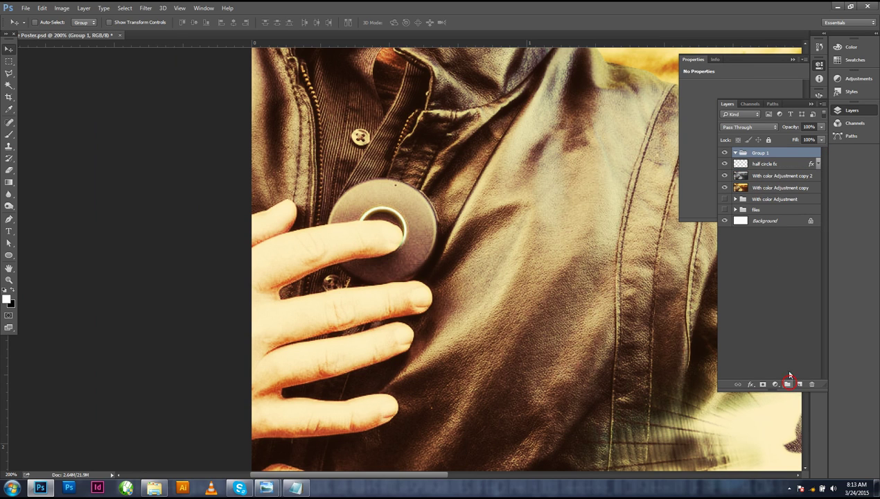
click(745, 127)
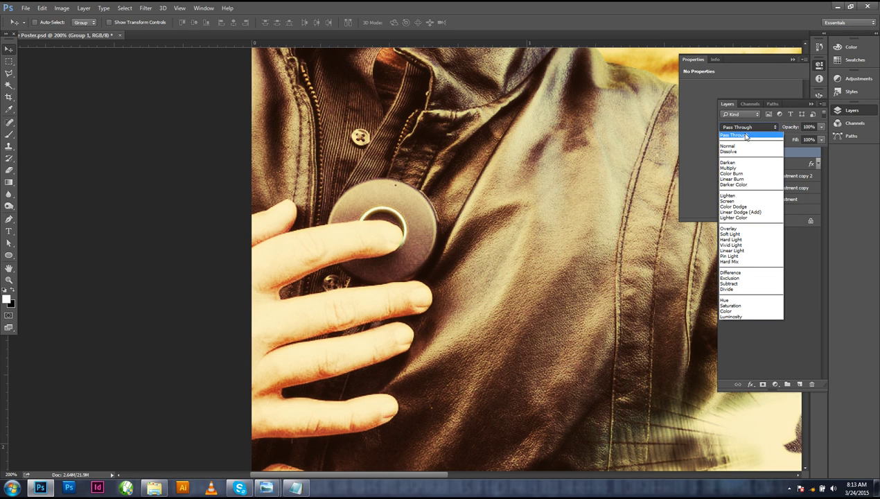
click(745, 207)
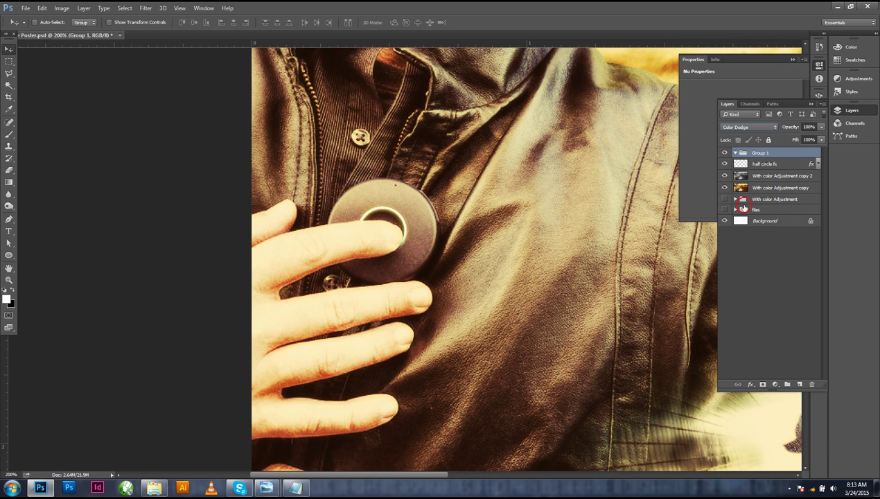
Duplicate the half circle fx layer and move the copy into Group 1
click(762, 163)
drag(772, 165, 800, 385)
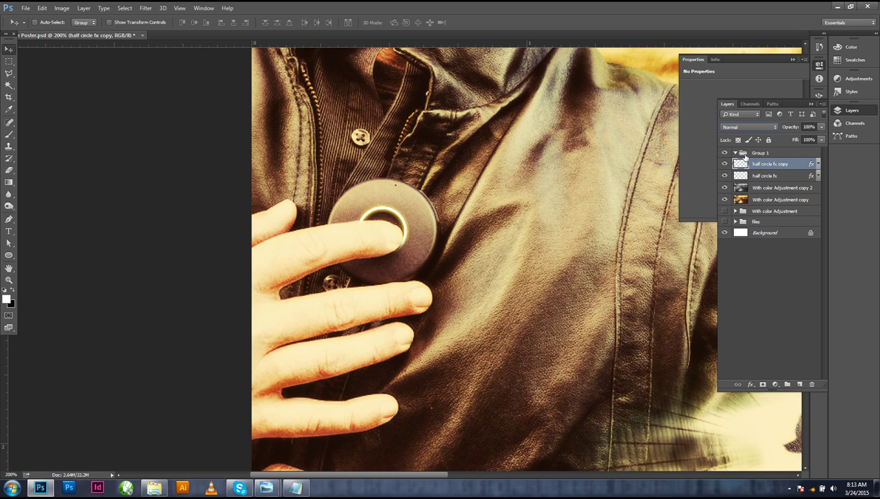
click(818, 164)
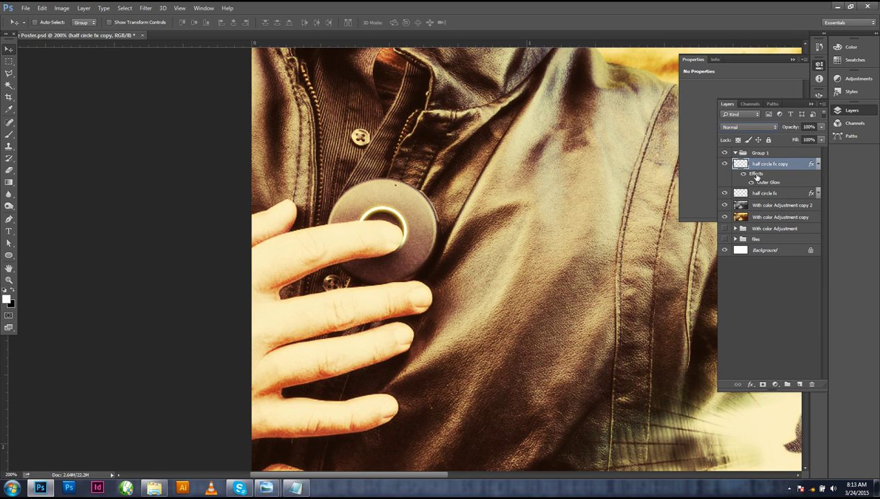
drag(764, 164, 762, 154)
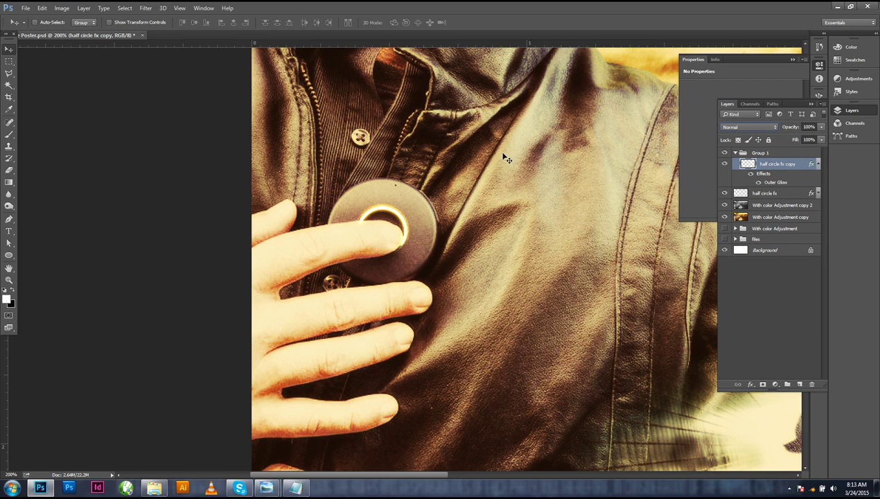
Apply a Gaussian Blur of about 4.3 pixels to the half circle fx copy, then collapse Group 1
click(145, 7)
mouse_move(187, 110)
click(289, 139)
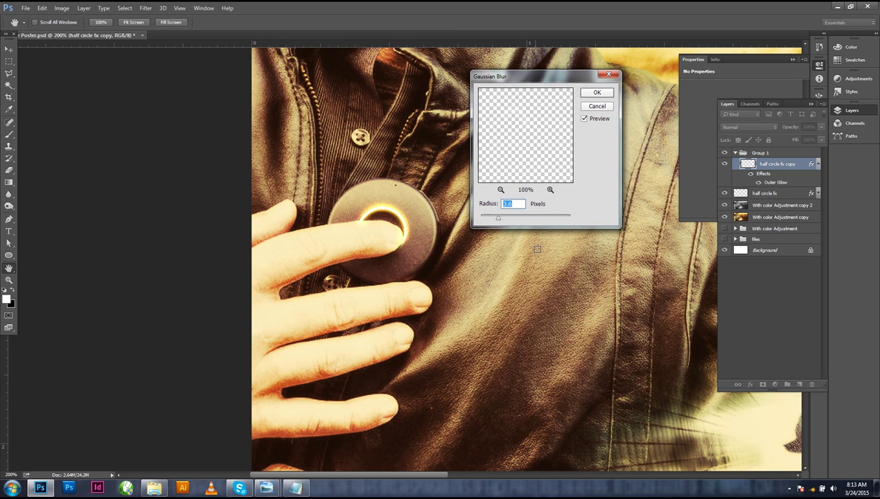
mouse_move(500, 222)
mouse_down()
mouse_move(511, 220)
mouse_move(501, 218)
mouse_up()
click(597, 94)
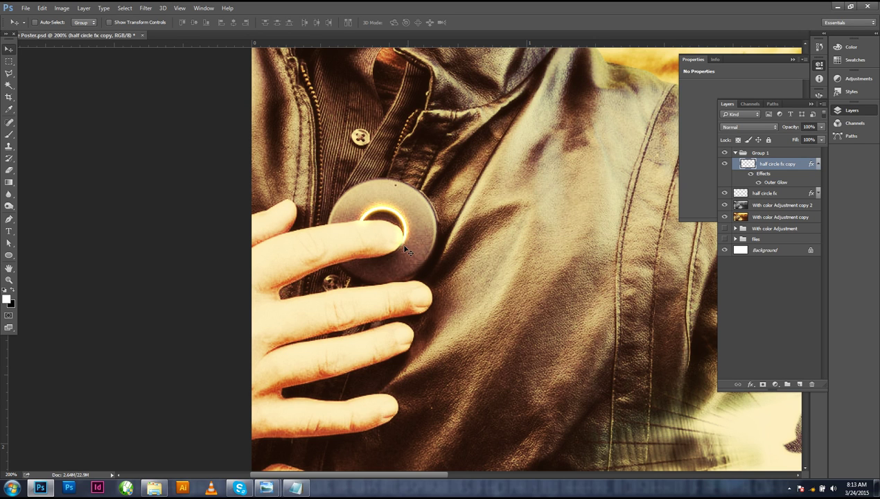
click(736, 152)
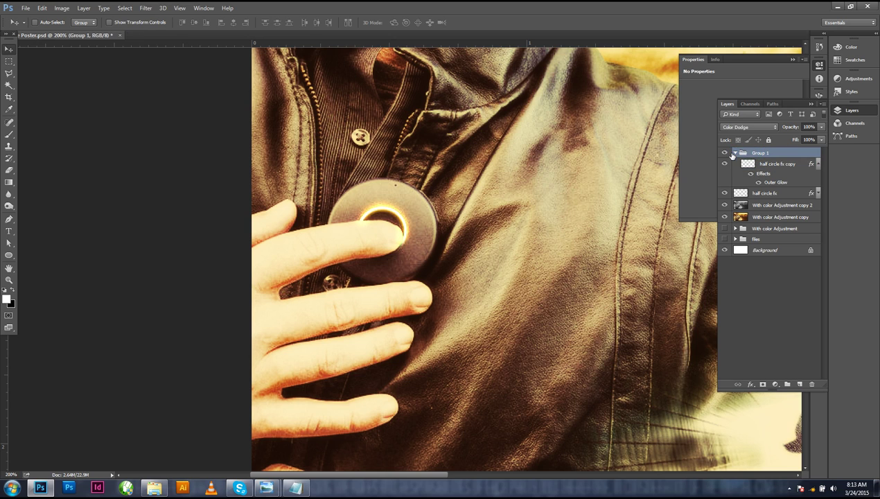
click(734, 152)
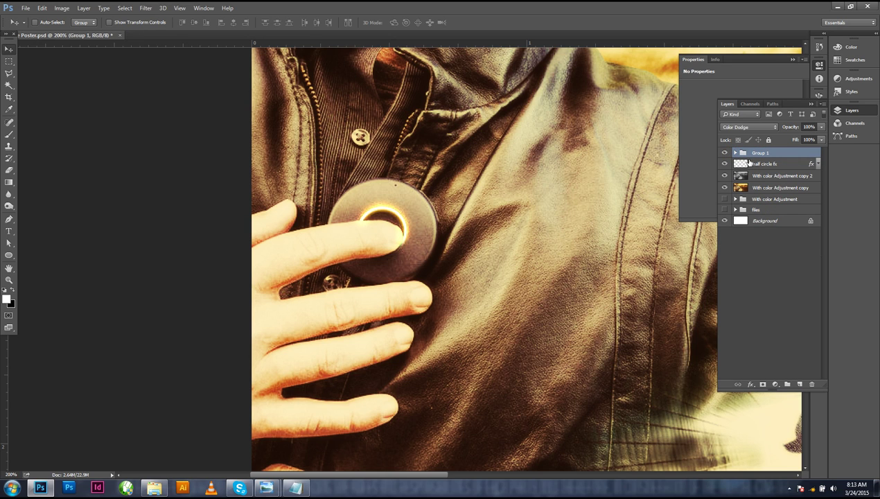
Rename Group 1 to 'glow'
double_click(758, 152)
text(glow)
click(792, 277)
Add a new empty layer named 'light' at the top of the stack
click(800, 384)
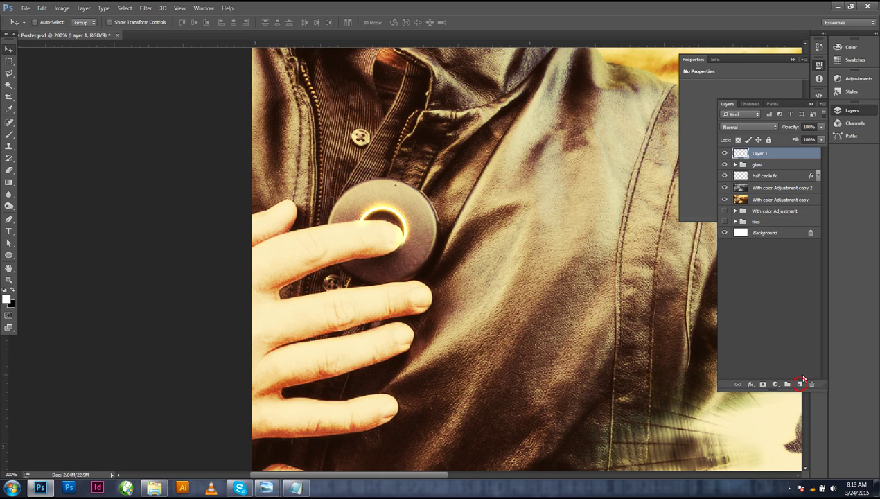
double_click(760, 154)
text(sh)
text(igh)
key(Return)
Fill the light layer with solid black
key(ctrl+minus)
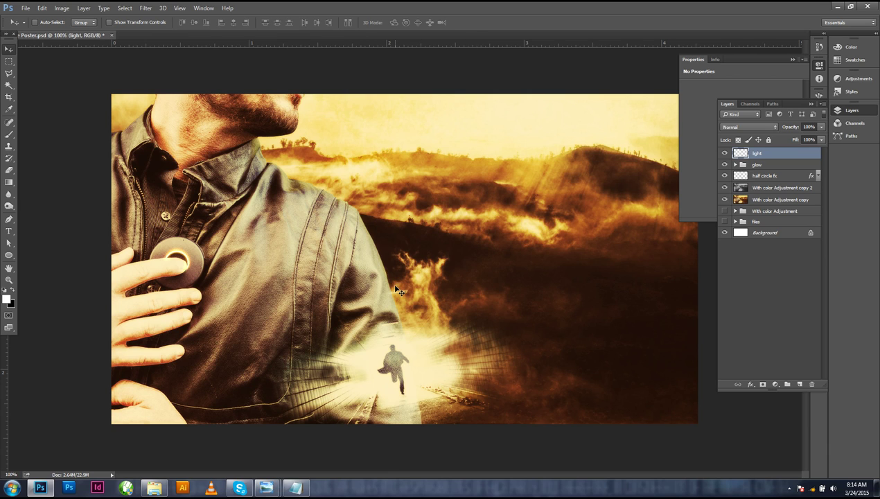
key(ctrl)
key(ctrl+BackSpace)
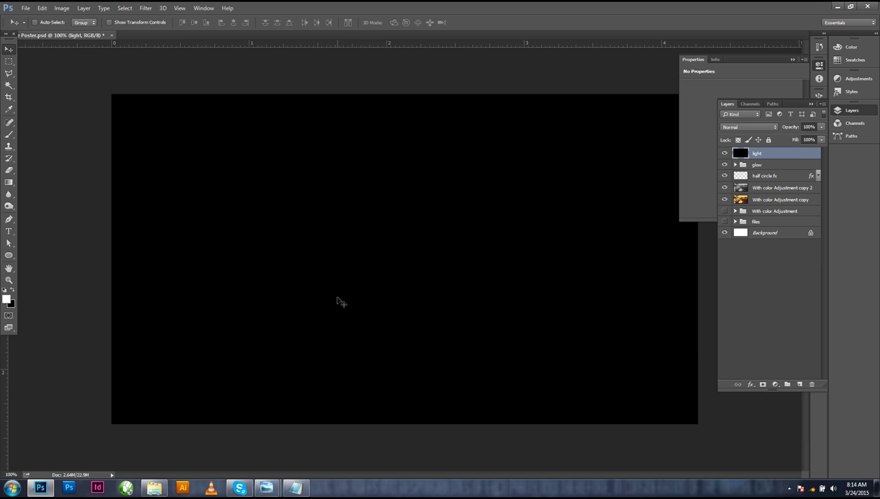
key(ctrl+z)
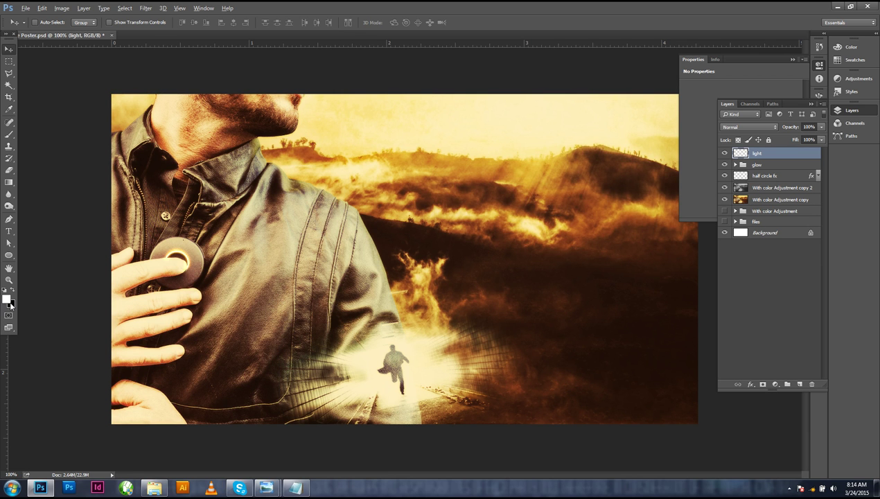
key(alt+BackSpace)
key(ctrl+z)
key(ctrl+BackSpace)
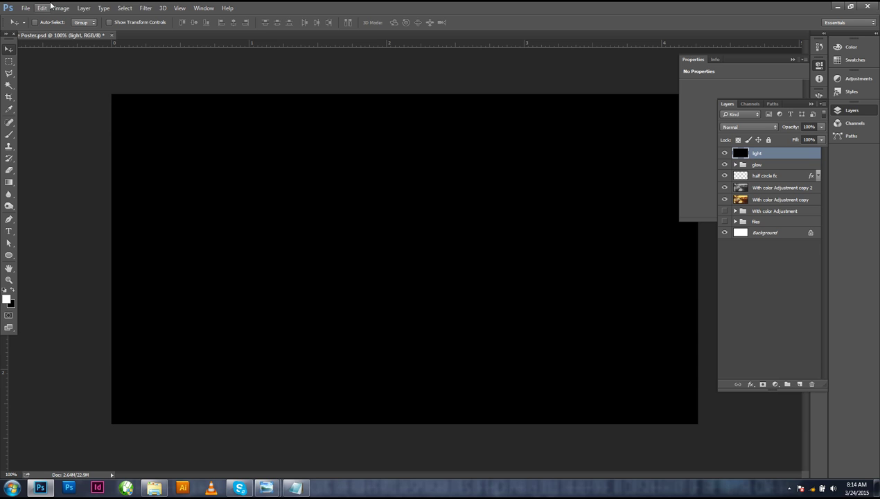
Render a 50-300mm Zoom Lens Flare on the light layer with adjusted brightness
click(145, 9)
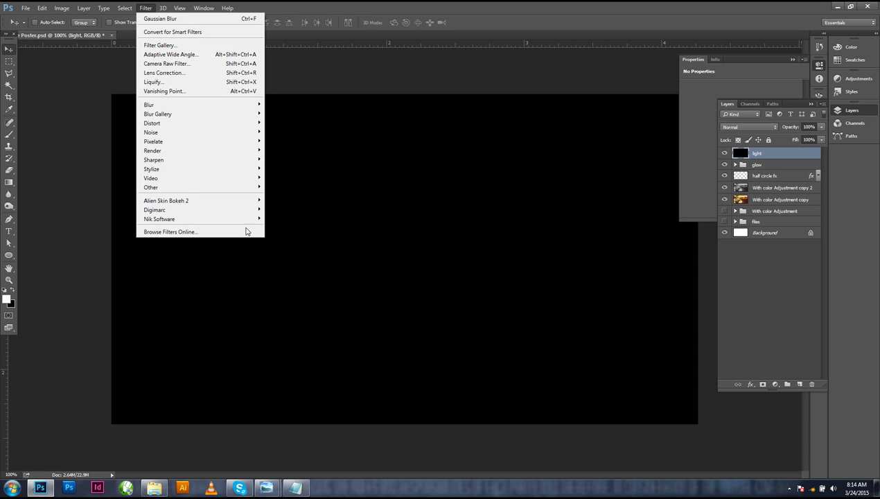
mouse_move(215, 150)
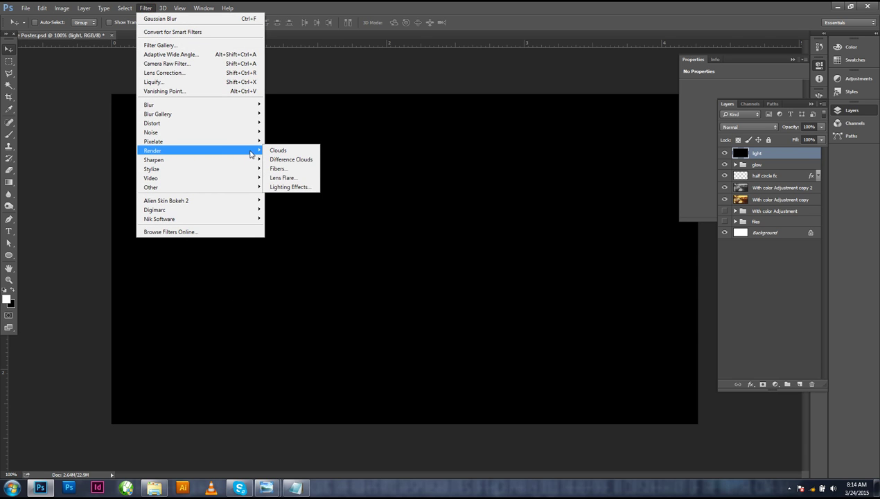
click(294, 178)
mouse_move(290, 134)
mouse_down()
mouse_move(294, 122)
mouse_move(293, 135)
mouse_move(274, 142)
mouse_move(278, 123)
mouse_up()
click(223, 225)
click(224, 233)
click(223, 240)
click(223, 226)
click(223, 218)
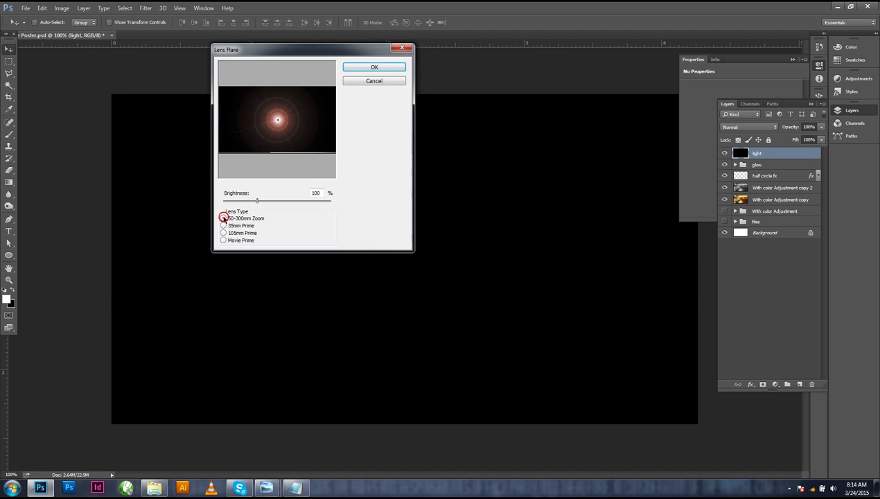
drag(256, 201, 262, 204)
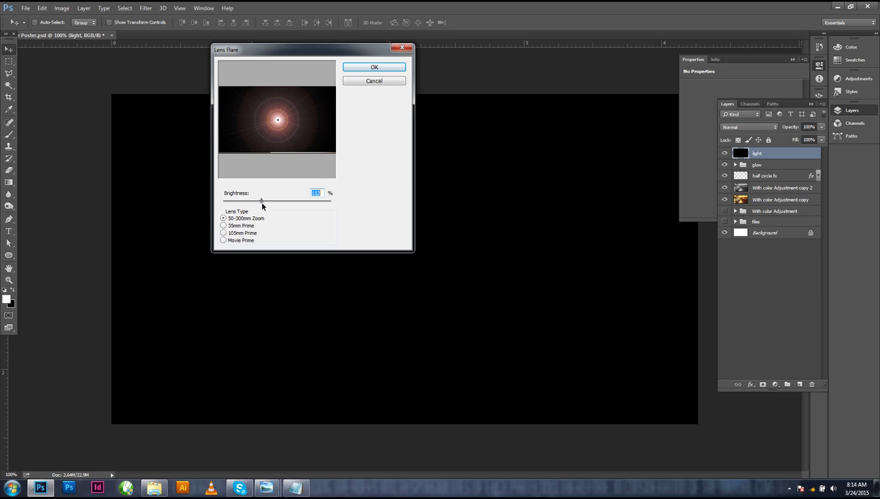
click(378, 68)
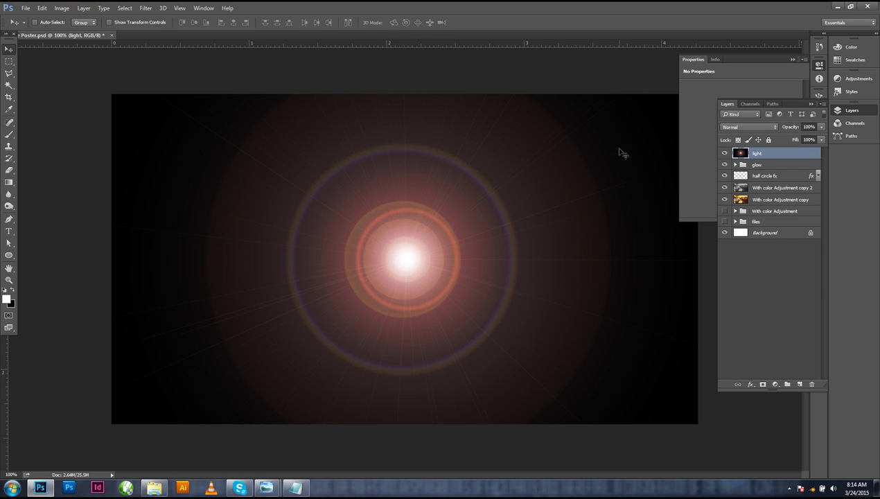
Set the light layer to Screen and move the flare toward the man's chest
click(749, 127)
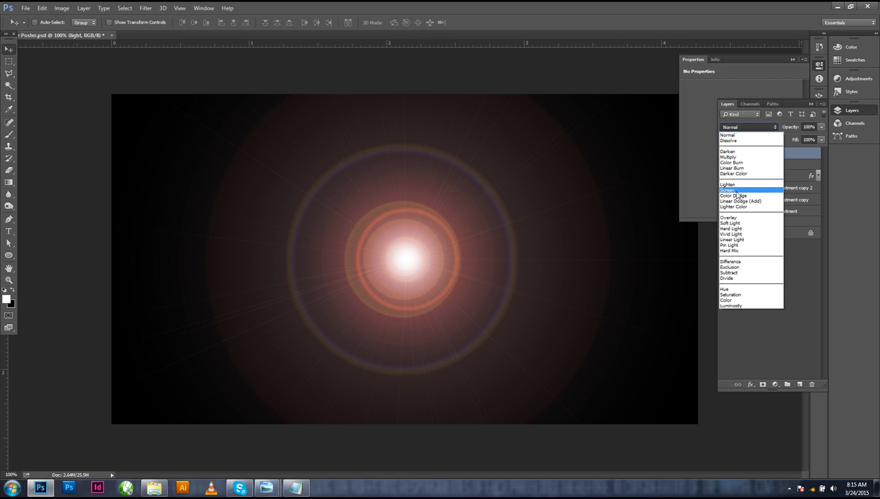
click(730, 189)
drag(431, 266, 203, 266)
Scale the lens flare down to about 44% with Free Transform
key(ctrl+minus)
key(ctrl+minus)
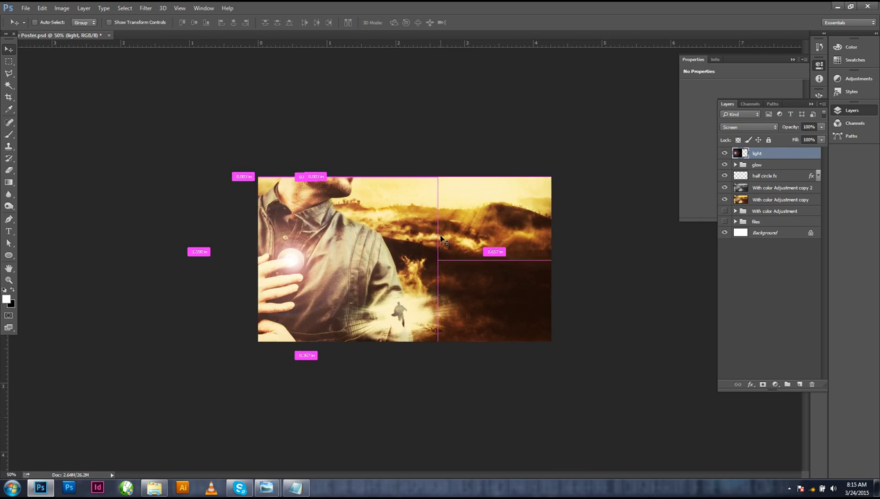
key(ctrl+plus)
key(ctrl+t)
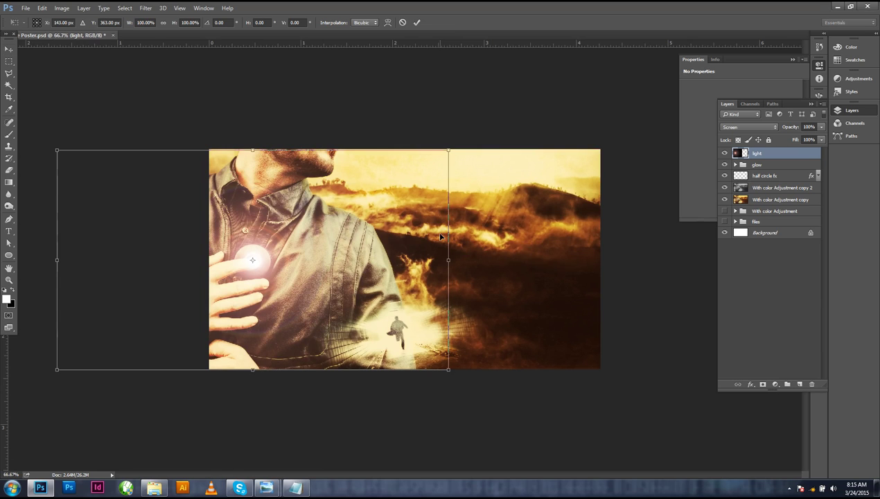
key(Return)
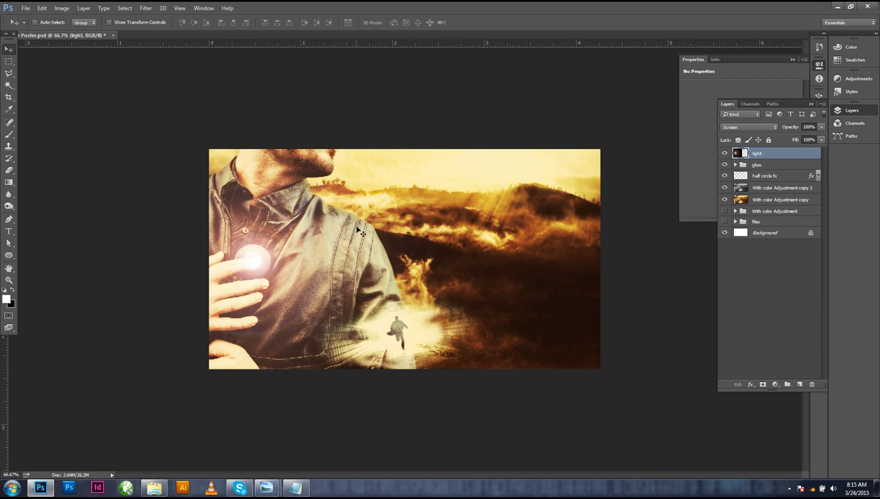
key(ctrl+t)
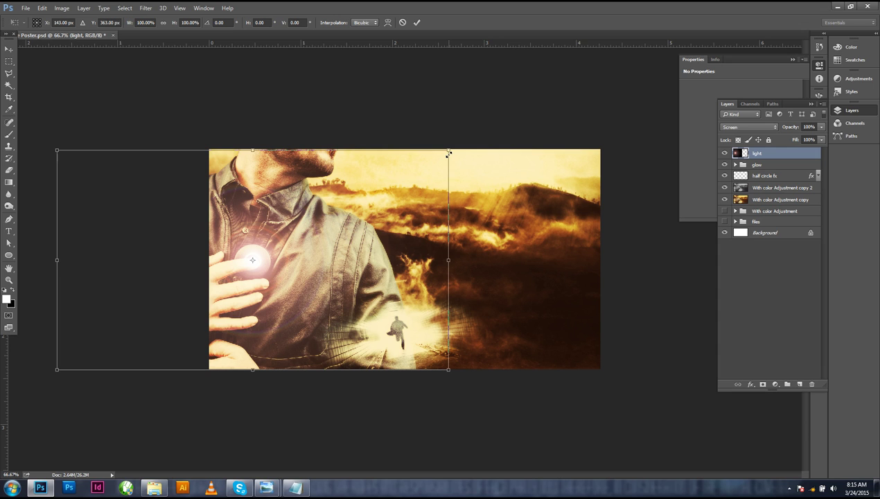
drag(448, 150, 366, 196)
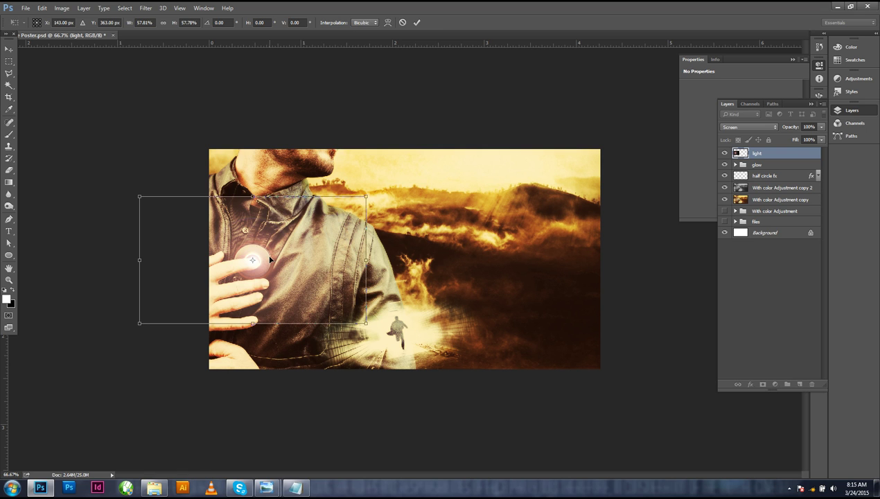
key(Return)
Nudge the shrunken flare into the centre of the chest ring
drag(235, 237, 303, 313)
key(ctrl+1)
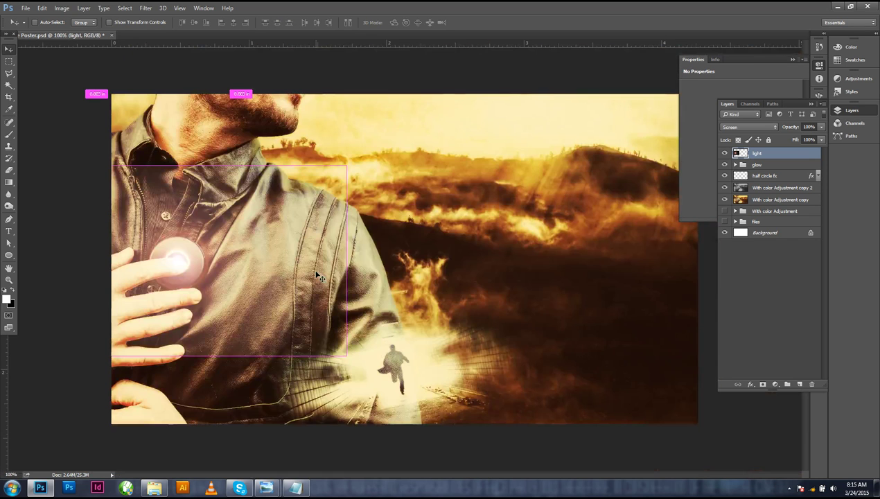
drag(184, 260, 132, 232)
scroll(147, 268, up, 5)
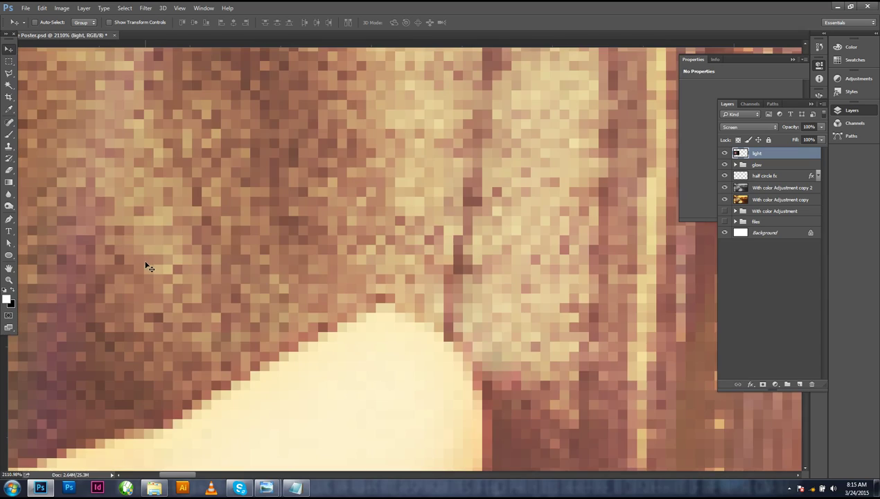
scroll(148, 267, down, 5)
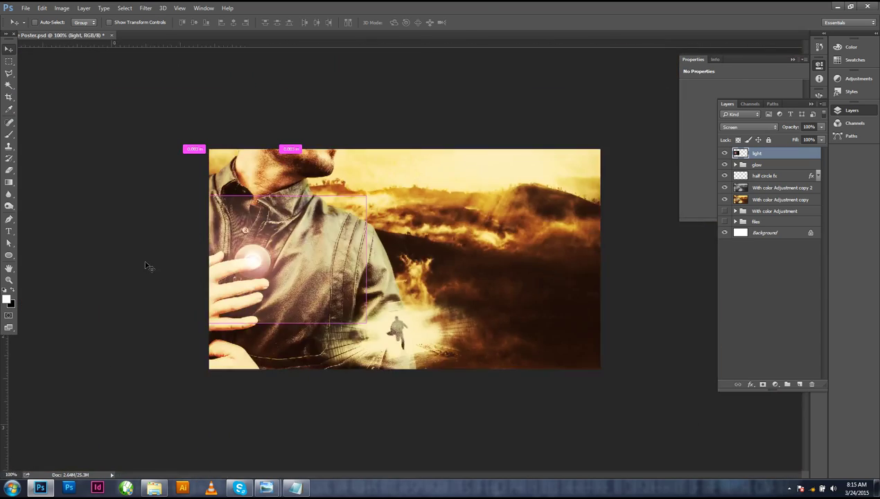
scroll(148, 268, up, 4)
scroll(147, 265, down, 2)
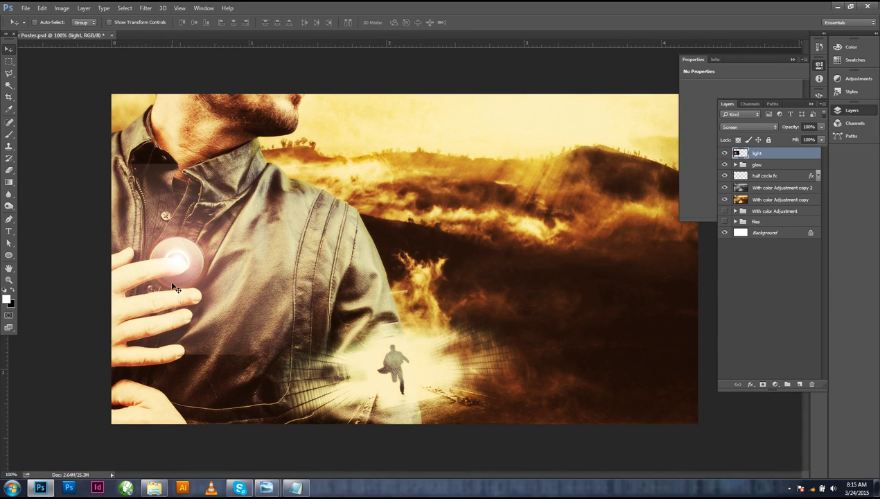
drag(182, 257, 183, 265)
Duplicate the light layer and place light copy inside the glow group above half circle fx copy
click(735, 164)
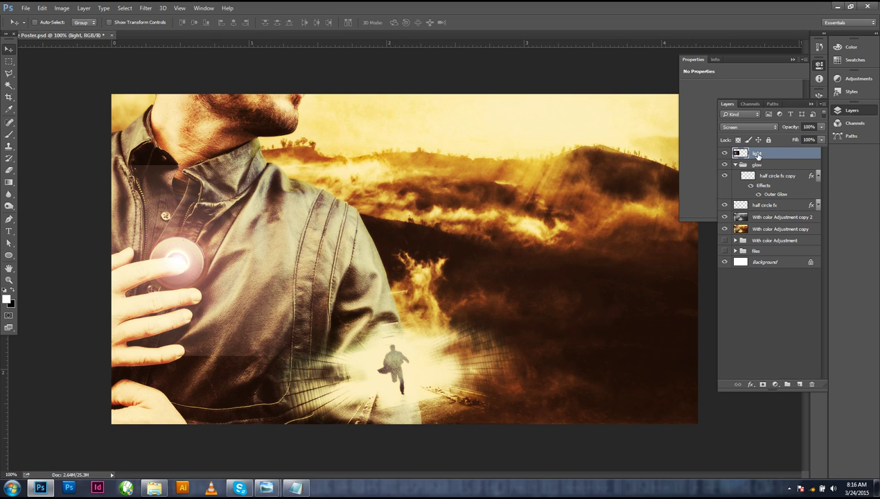
drag(769, 152, 798, 386)
drag(770, 154, 799, 384)
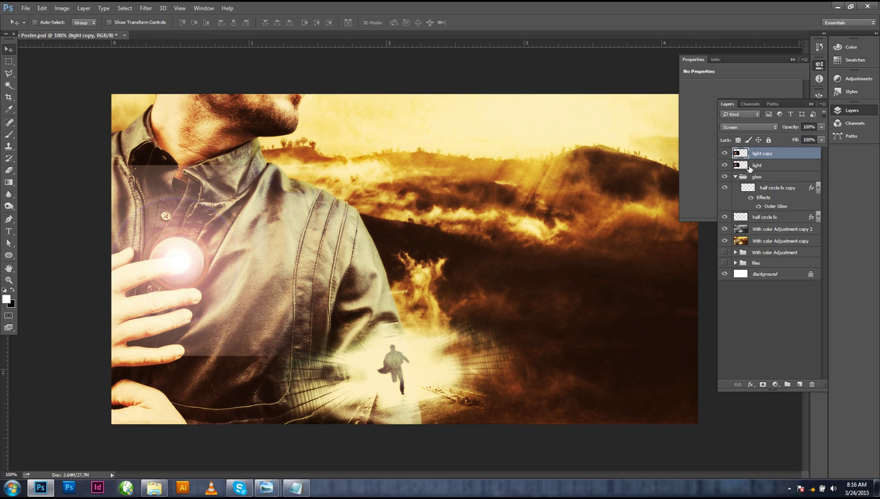
drag(762, 155, 764, 187)
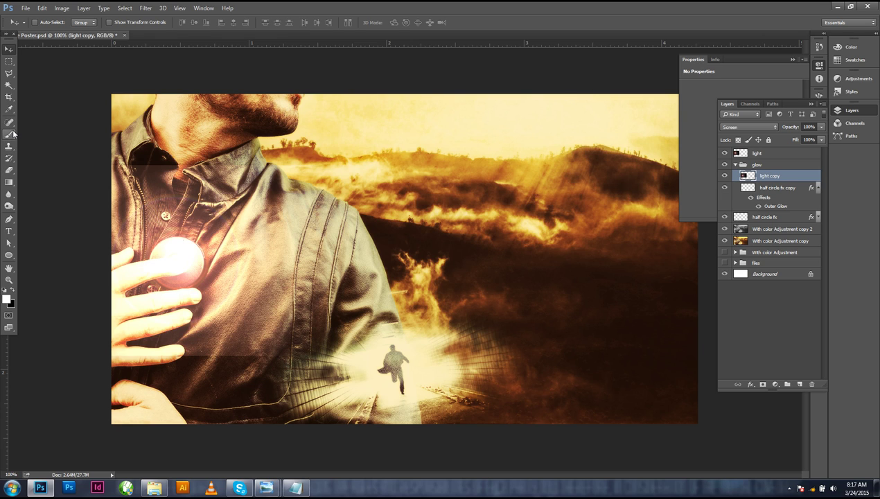
Erase stray flare spill from the shirt on light copy and light with a soft 200 px eraser
click(9, 170)
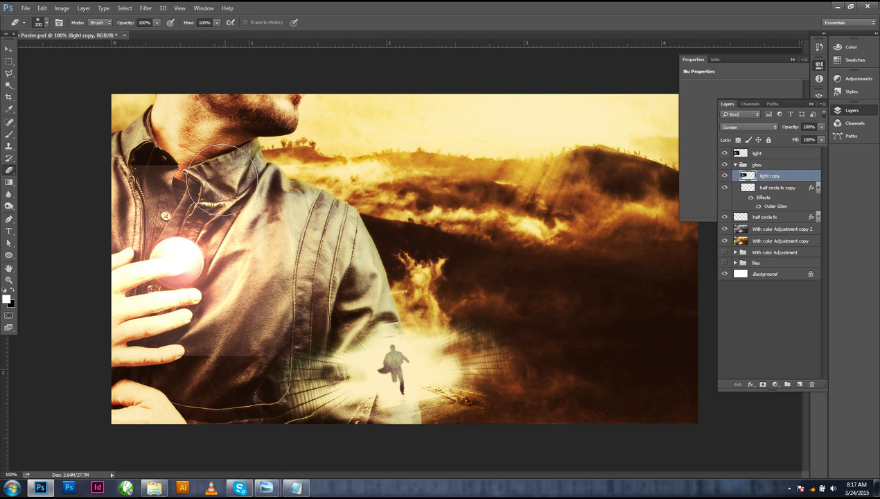
click(45, 24)
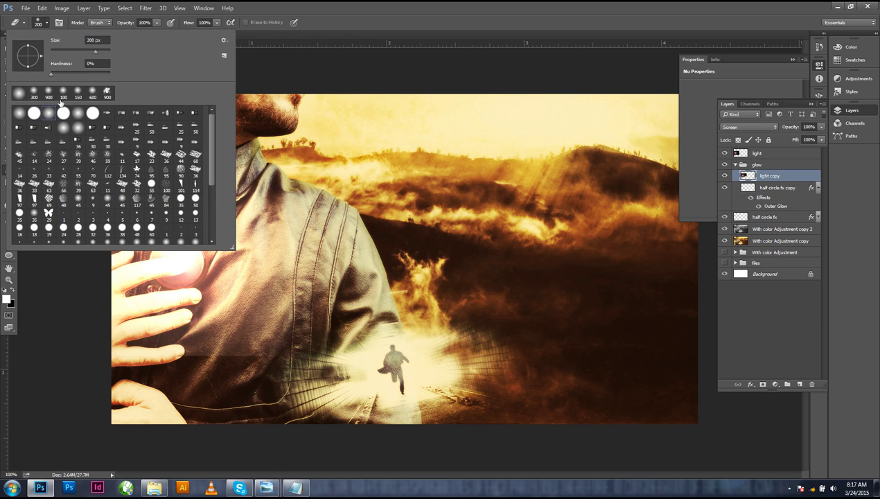
click(336, 6)
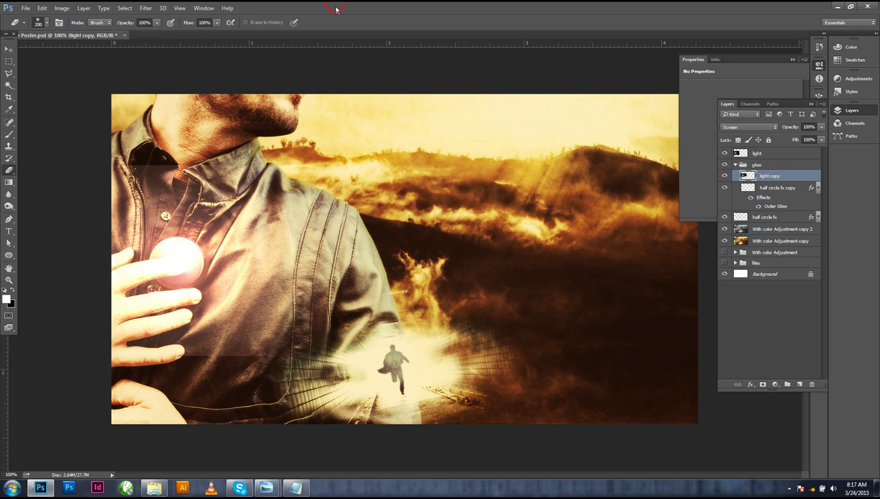
drag(230, 374, 208, 382)
click(758, 153)
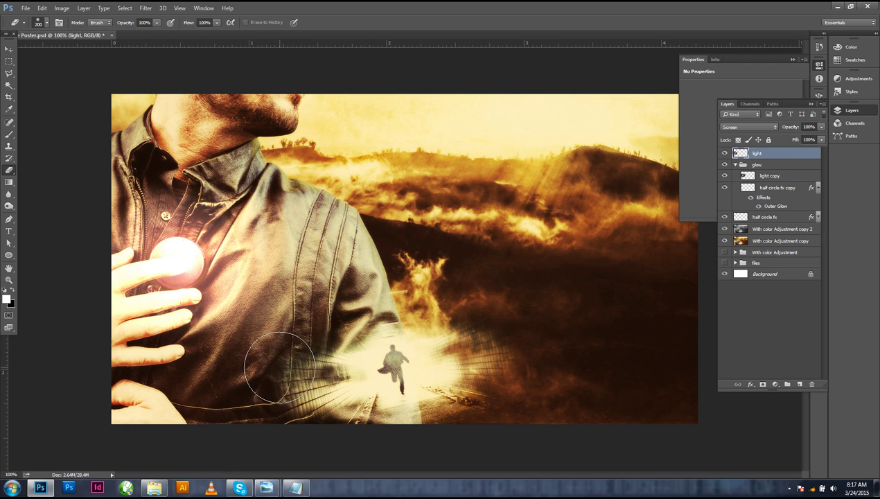
mouse_move(101, 205)
mouse_down()
mouse_move(159, 275)
mouse_move(239, 340)
mouse_up()
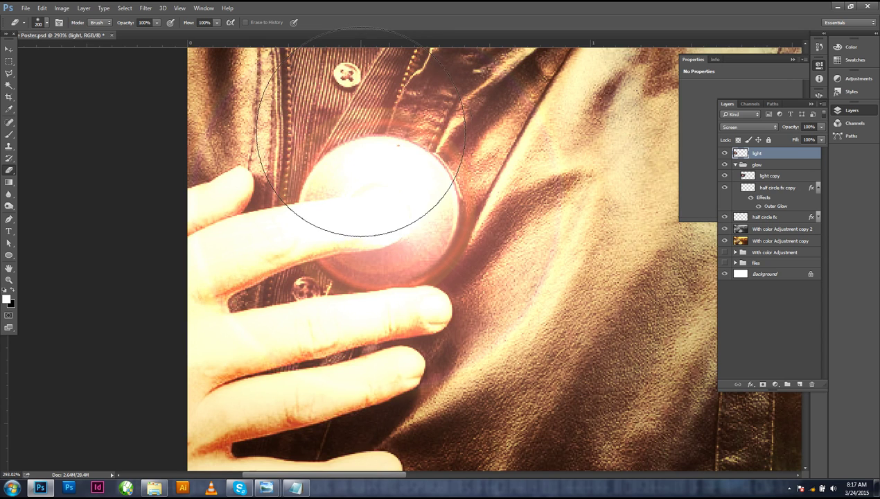
click(9, 49)
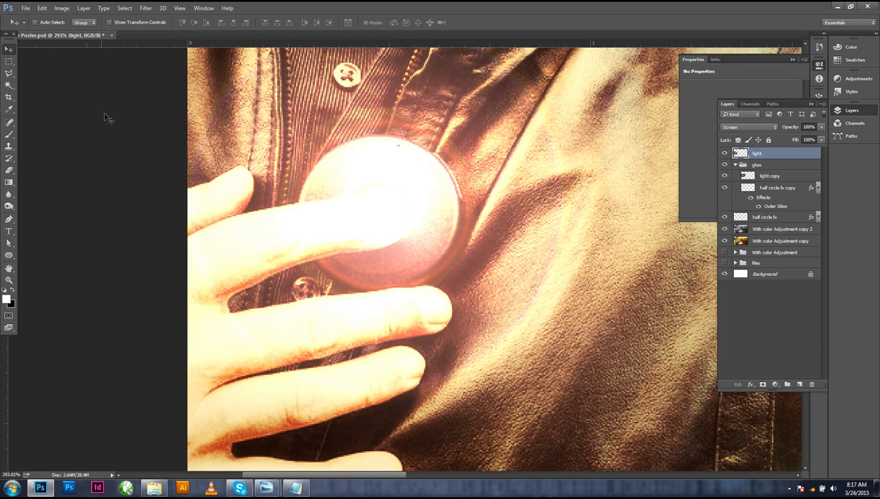
Trace a curved Pen path along the orb's right edge from top to bottom
click(8, 220)
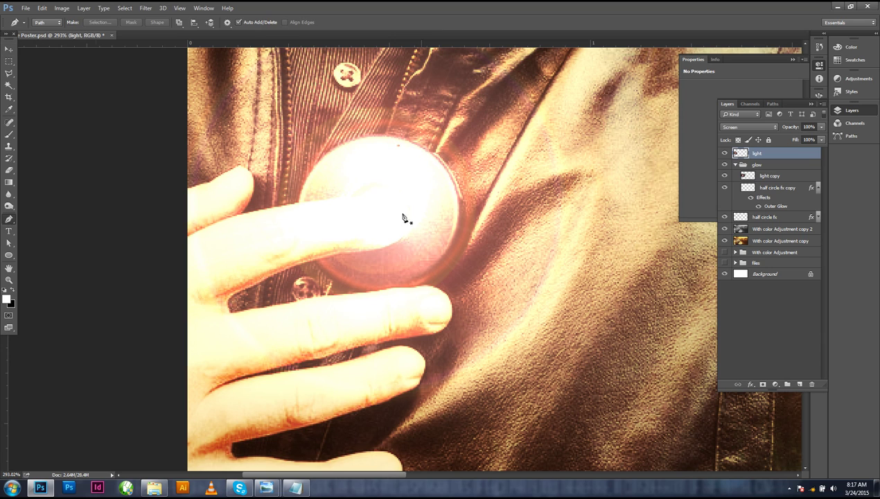
click(363, 137)
drag(455, 191, 468, 252)
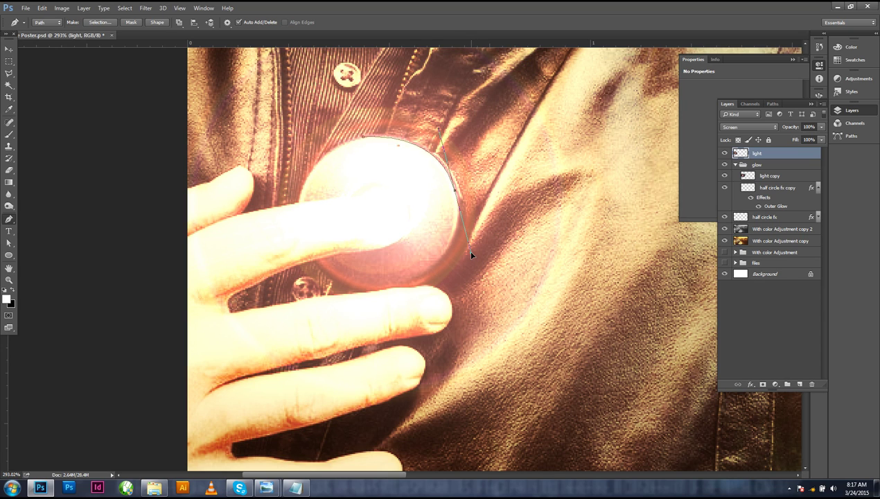
drag(413, 282, 408, 286)
drag(470, 257, 470, 253)
click(8, 49)
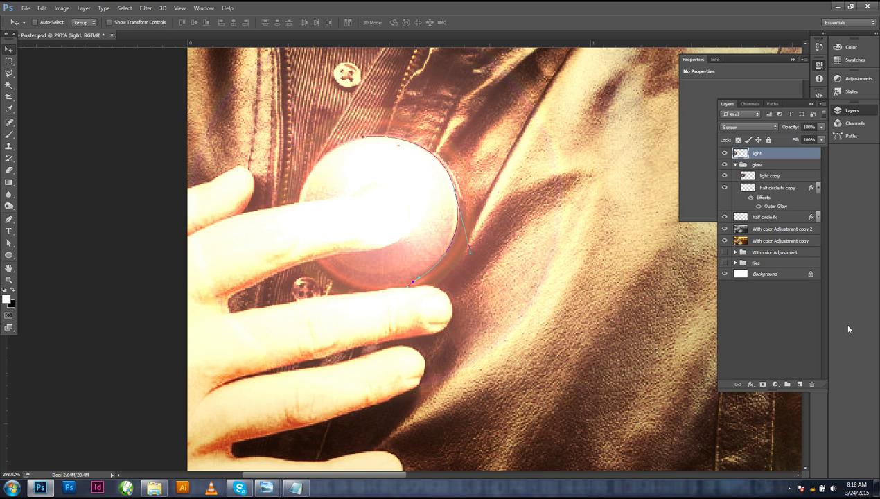
Add a new empty layer named 'light stroke'
click(798, 383)
double_click(759, 153)
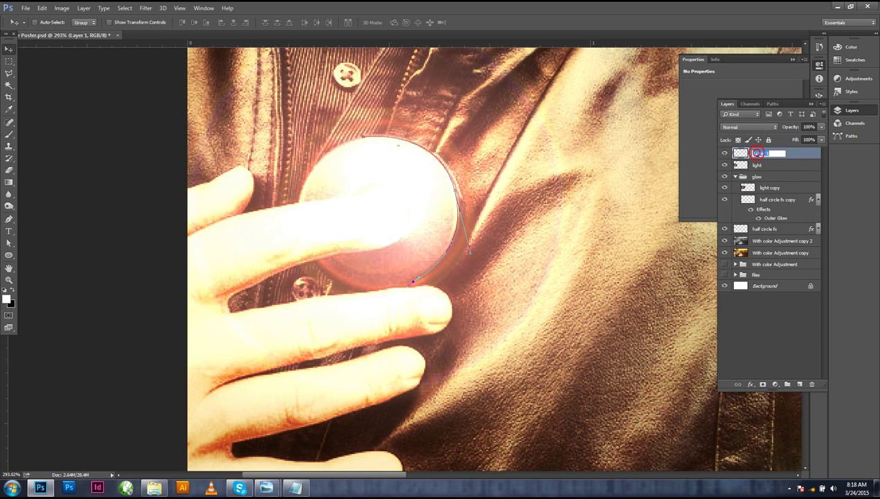
text(g)
key(BackSpace)
text(ight stroke)
key(Return)
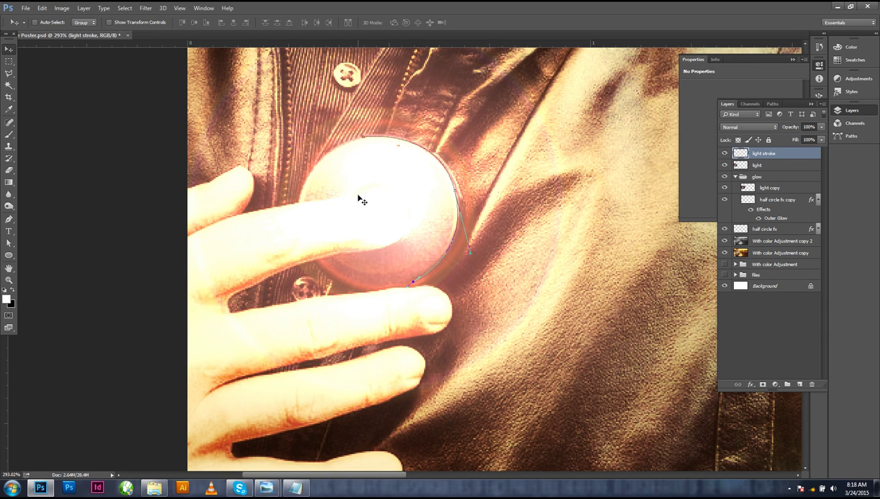
Set up the Brush tool with the 25 bristle tip at 1 px size
click(9, 134)
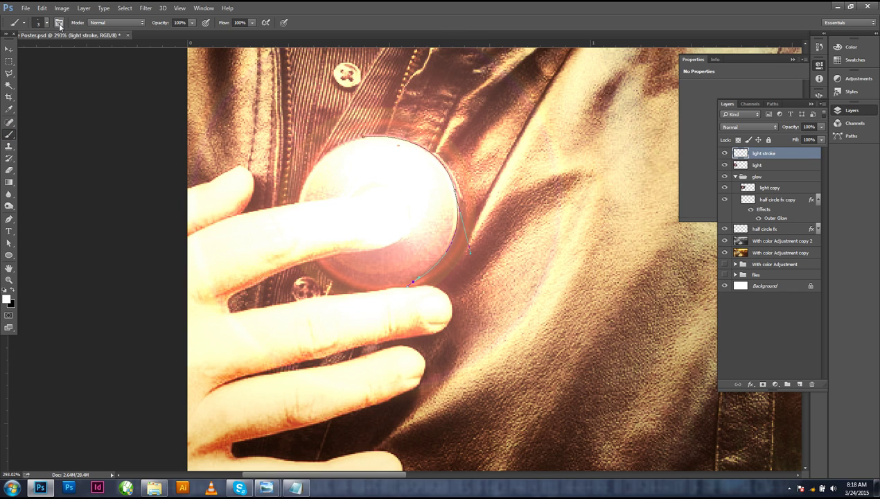
click(59, 23)
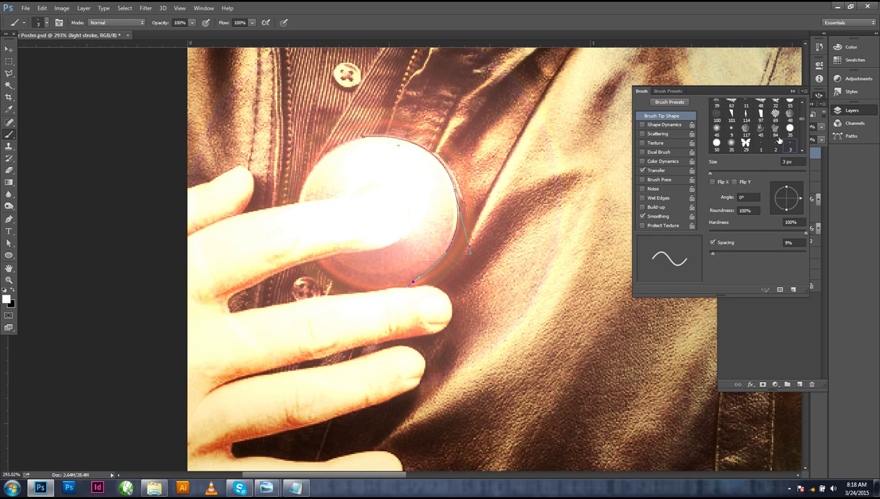
drag(800, 124, 802, 105)
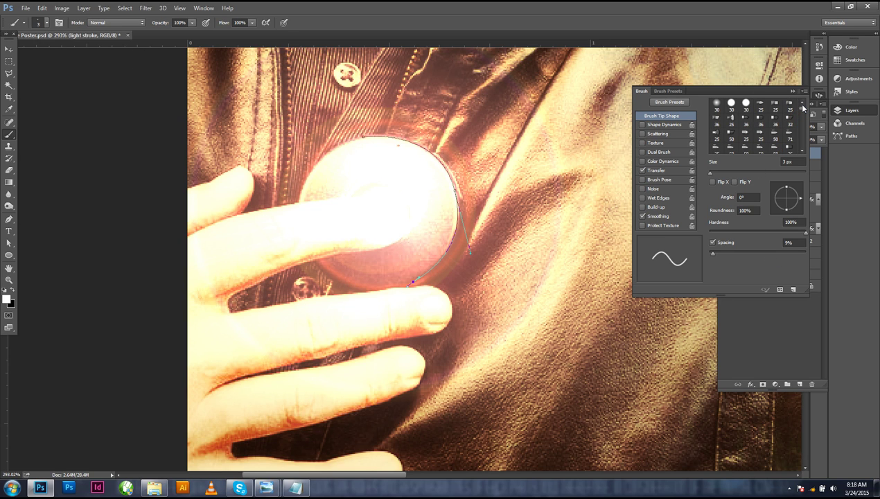
click(758, 103)
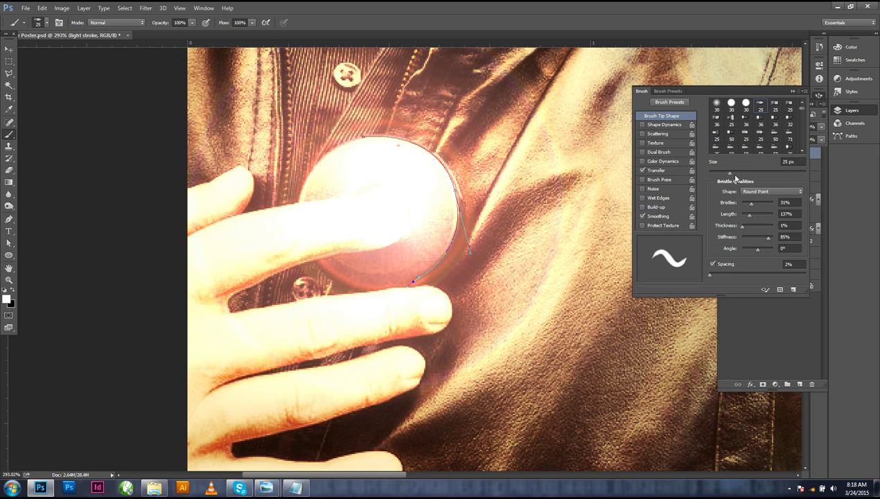
drag(729, 175, 710, 176)
click(789, 91)
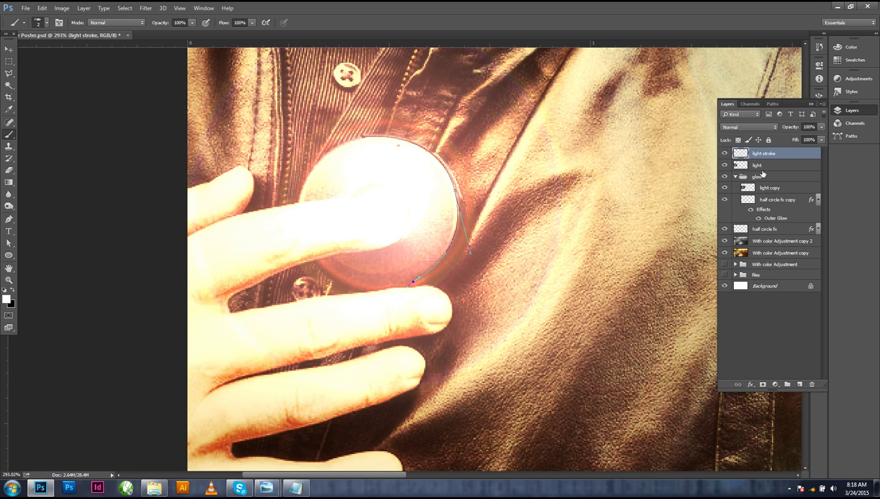
Stroke the curved path with the brush using Simulate Pressure, then deselect the path
click(9, 219)
right_click(451, 205)
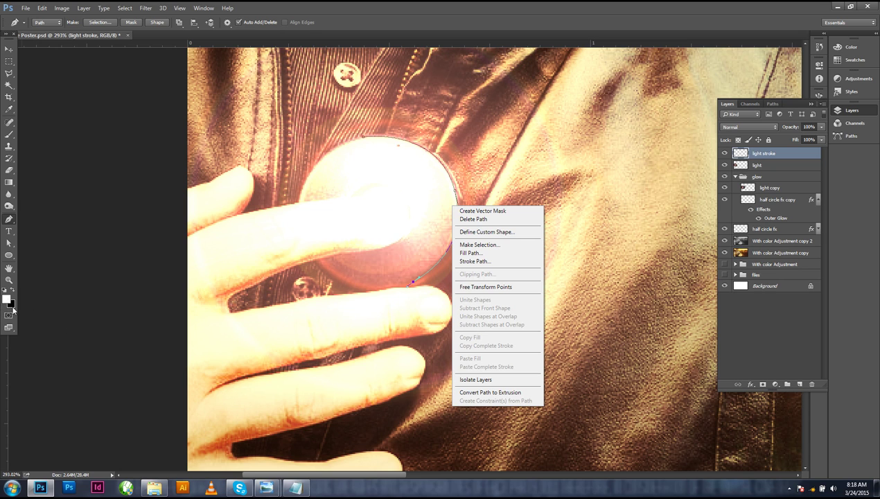
click(498, 266)
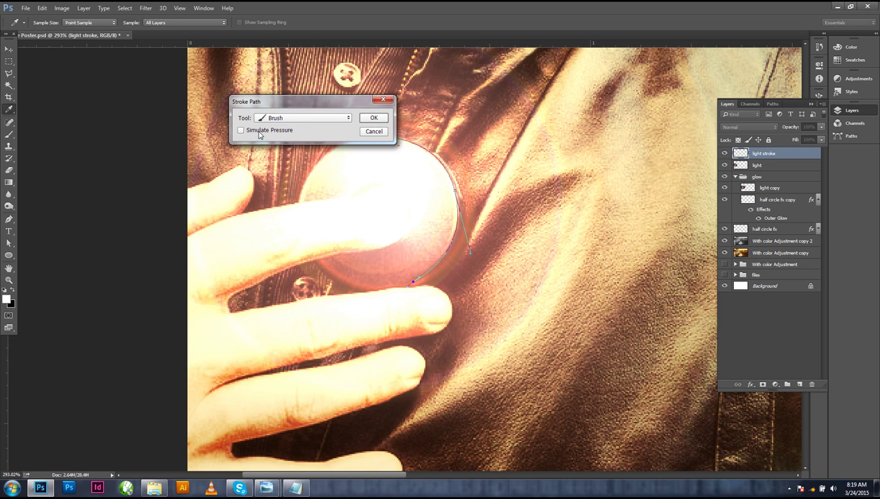
click(241, 131)
click(374, 119)
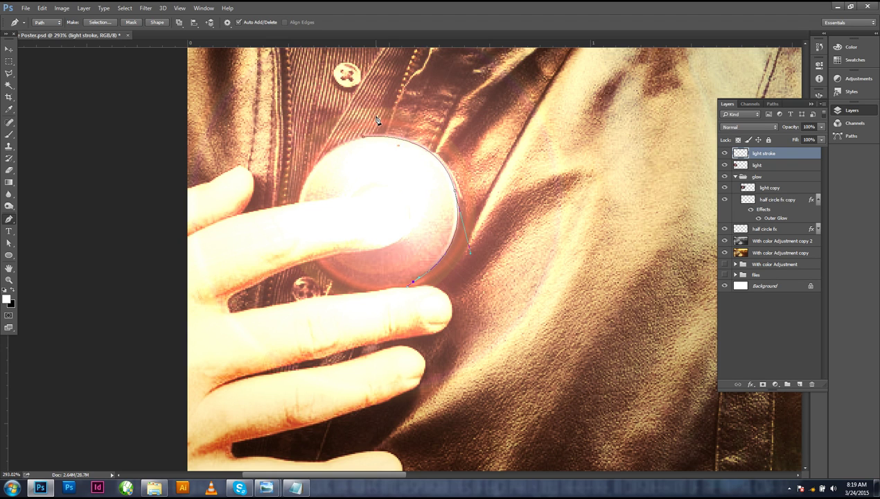
key(Return)
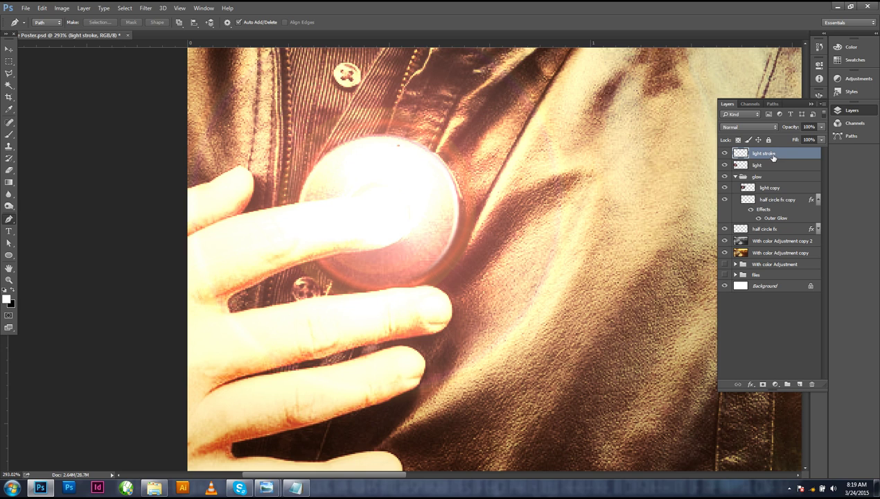
Give light stroke a bright yellow Outer Glow at 75% opacity, then zoom to 100%
click(750, 384)
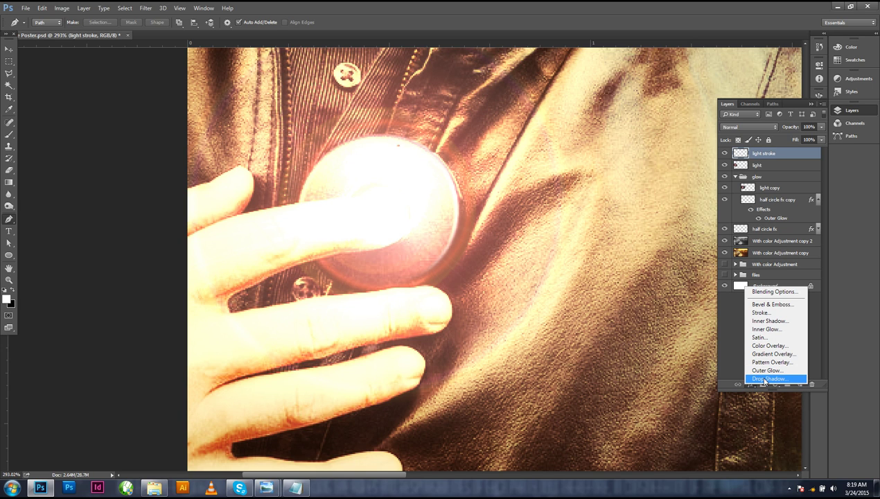
click(766, 370)
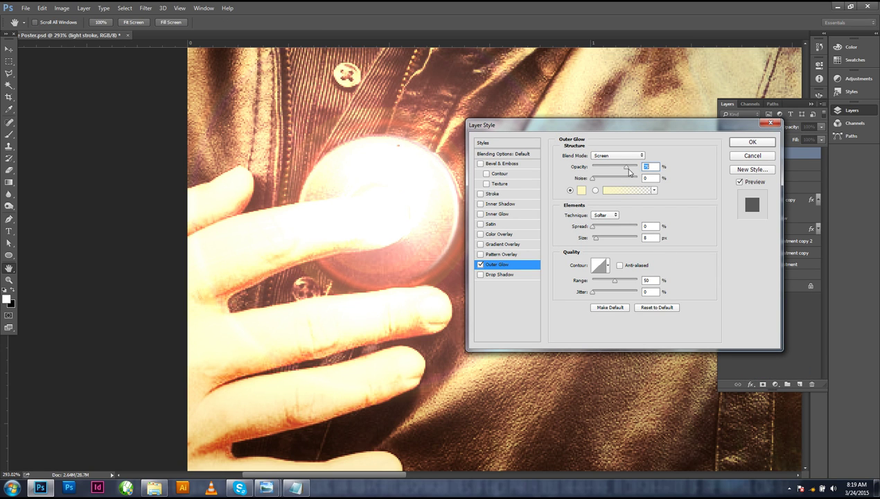
click(593, 239)
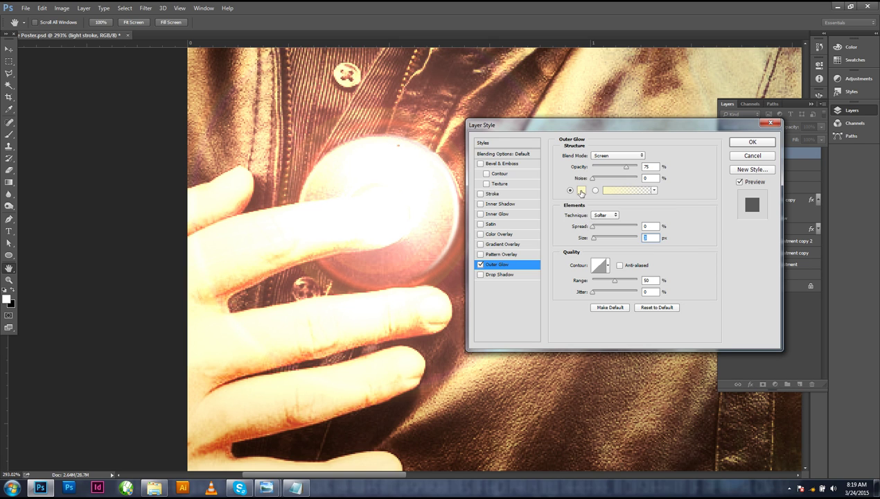
click(580, 190)
drag(616, 185, 624, 173)
click(740, 168)
click(752, 143)
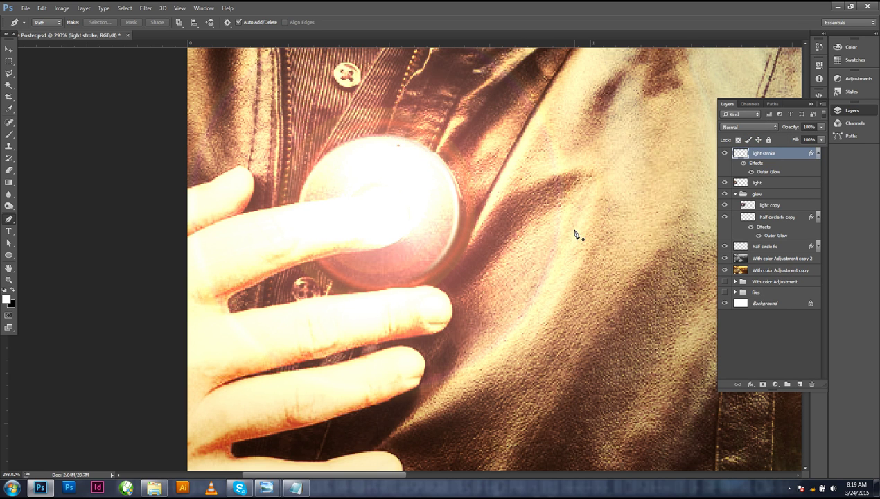
key(ctrl+1)
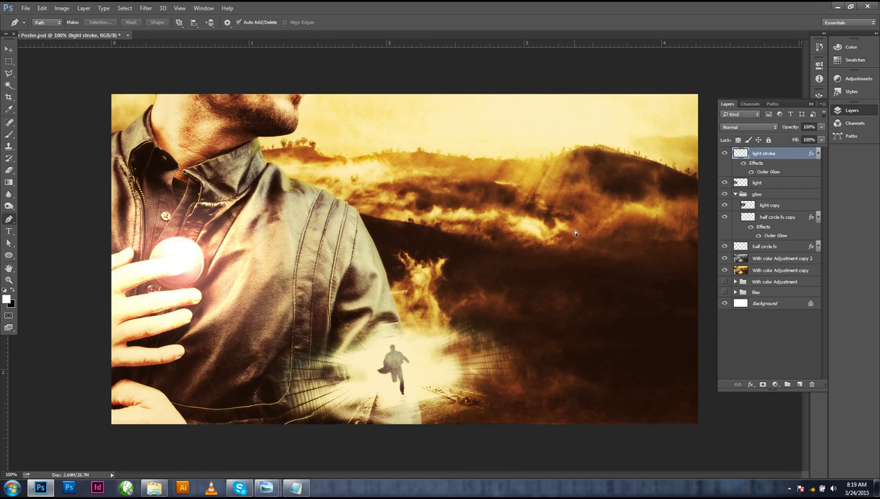
Duplicate light stroke into the glow group and Gaussian Blur the copy at about 2 px
click(725, 153)
drag(762, 157, 799, 384)
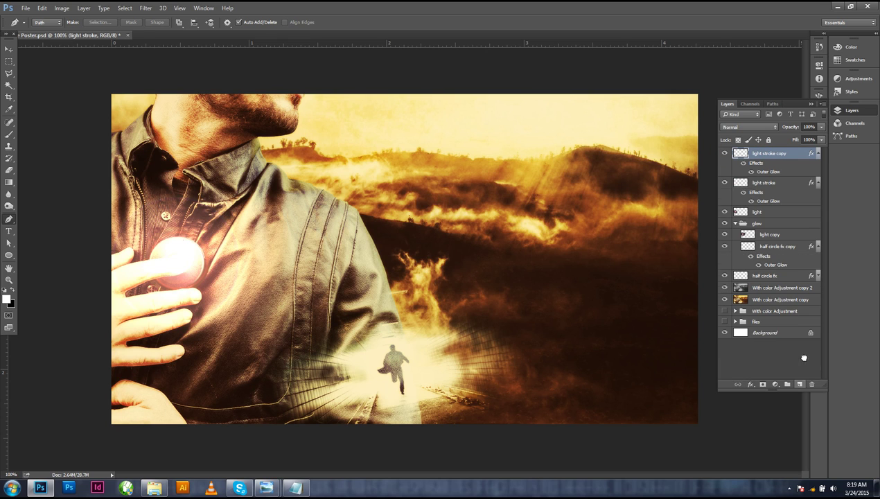
drag(769, 154, 771, 233)
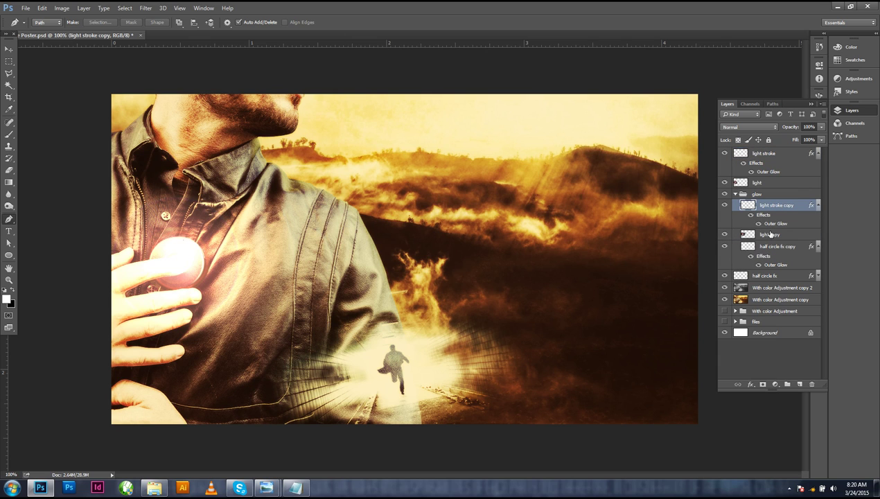
click(142, 8)
click(195, 104)
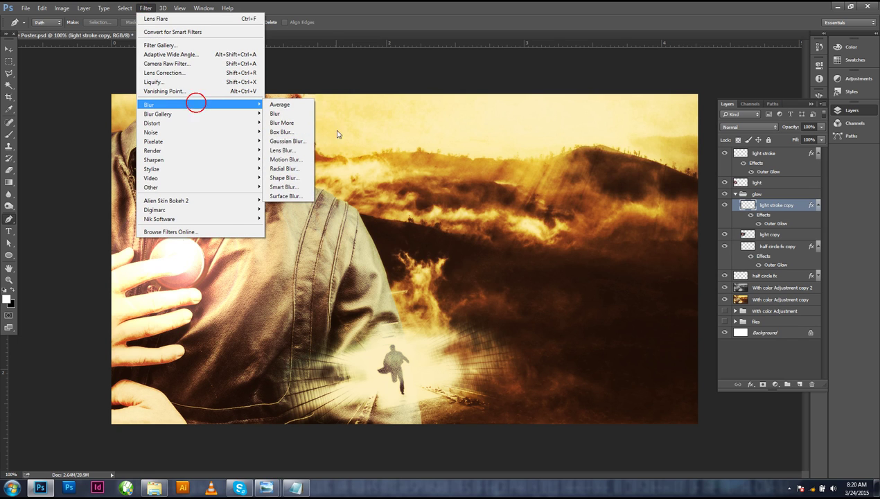
click(287, 141)
drag(500, 221, 493, 221)
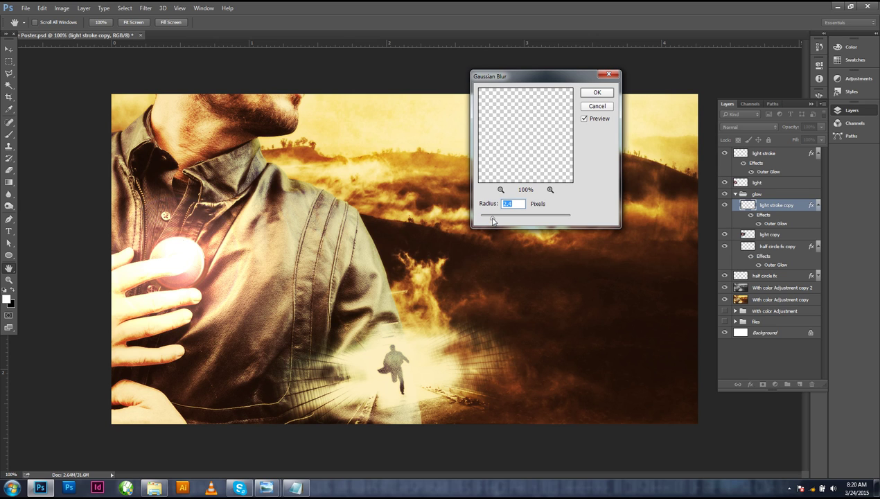
click(592, 91)
Collapse the effect rows of light stroke, its copy and half circle fx copy, plus the glow group
key(p)
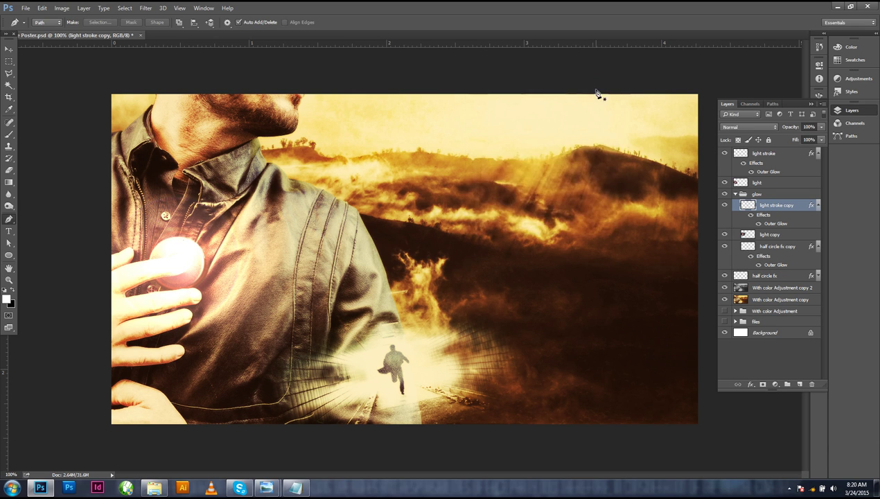
click(817, 153)
click(817, 187)
click(817, 211)
click(818, 153)
click(817, 153)
click(736, 177)
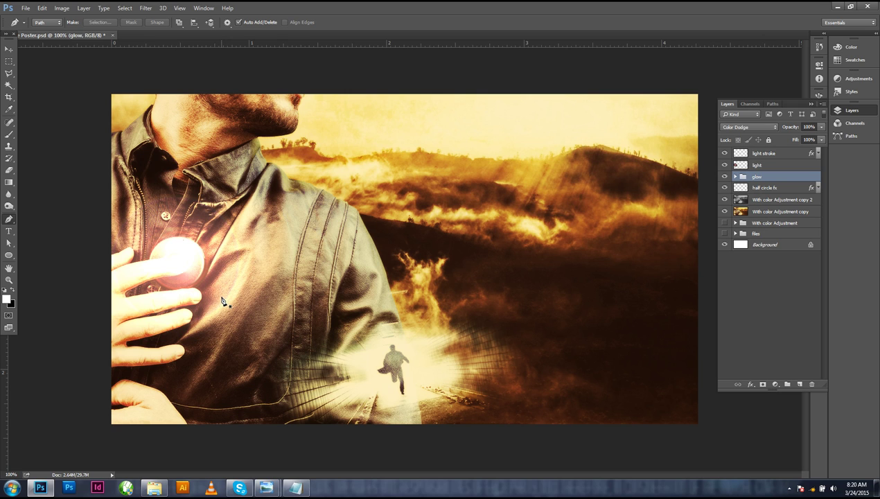
key(v)
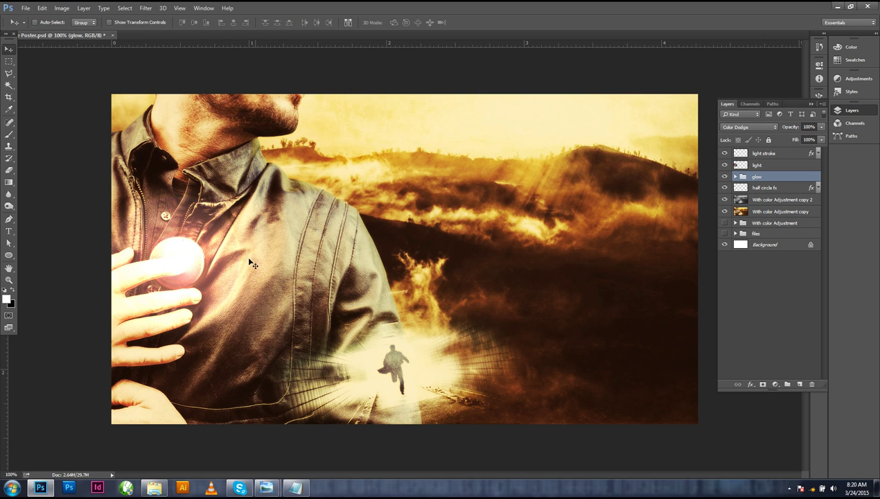
Colorize the light layer with Hue/Saturation at Hue 51 and Saturation 24
click(724, 165)
click(724, 165)
click(760, 166)
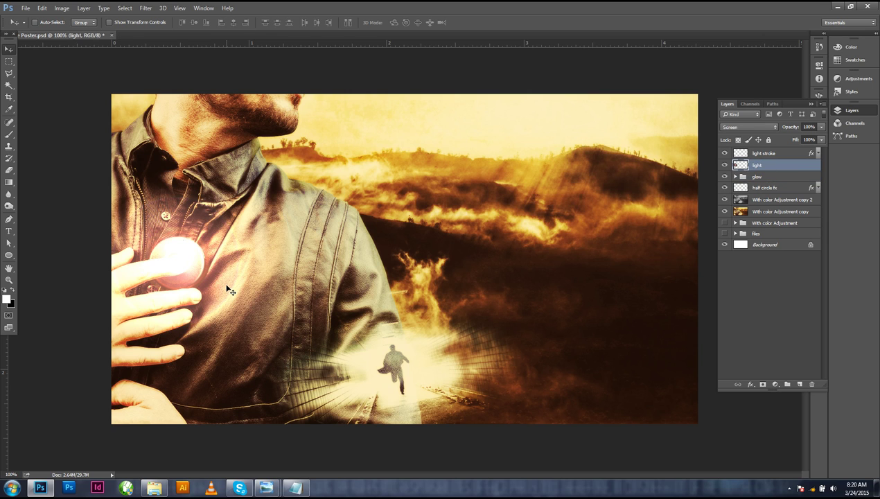
click(724, 165)
click(724, 165)
click(58, 8)
mouse_move(87, 32)
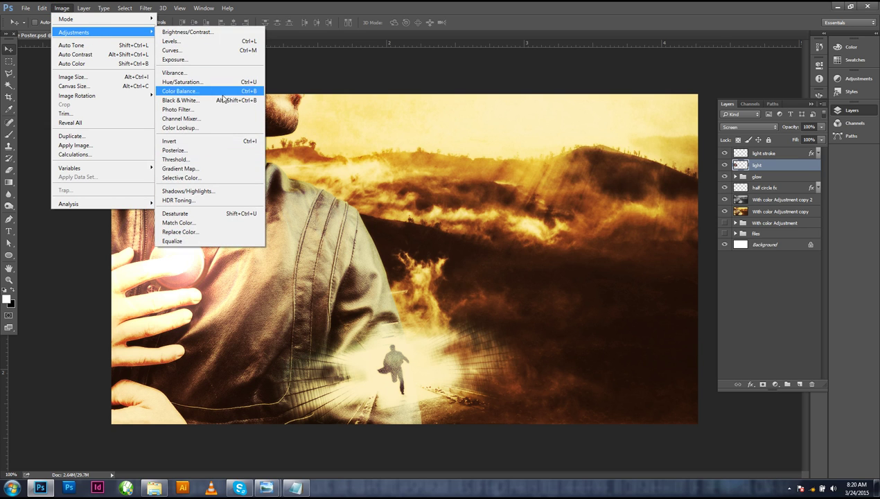
click(229, 83)
click(705, 237)
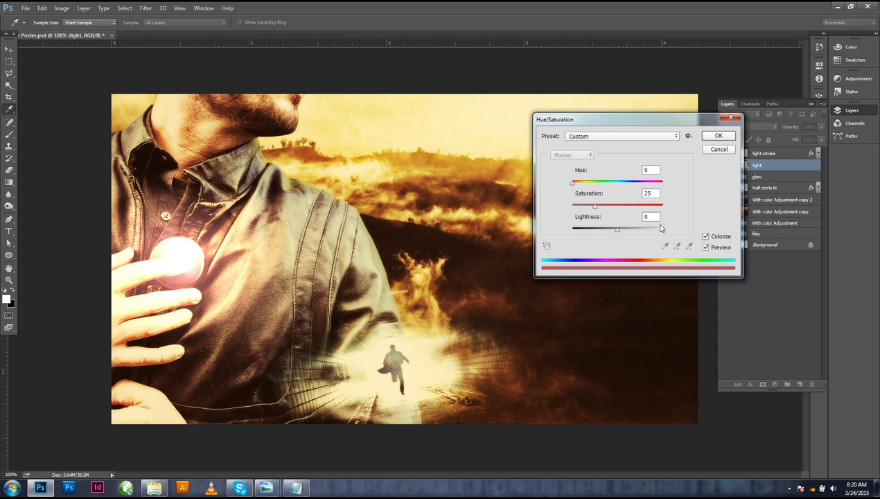
drag(573, 186, 585, 187)
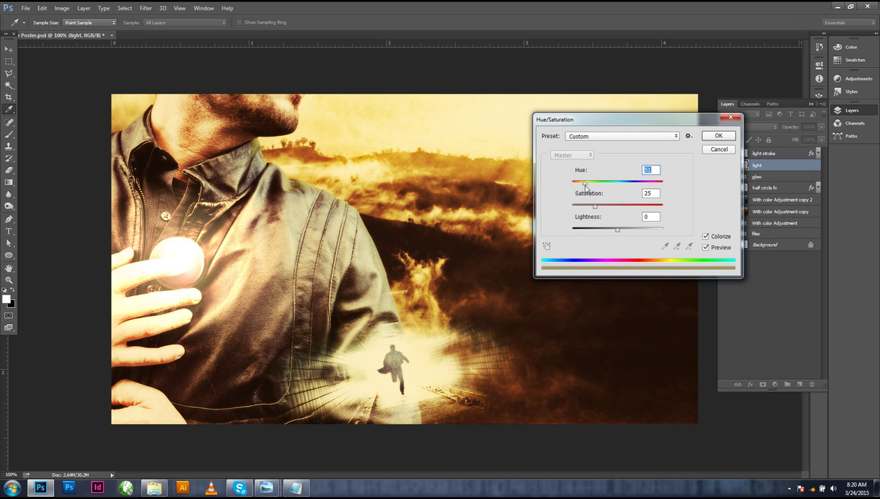
mouse_move(593, 206)
mouse_down()
mouse_move(610, 210)
mouse_move(585, 213)
mouse_move(595, 213)
mouse_up()
click(717, 135)
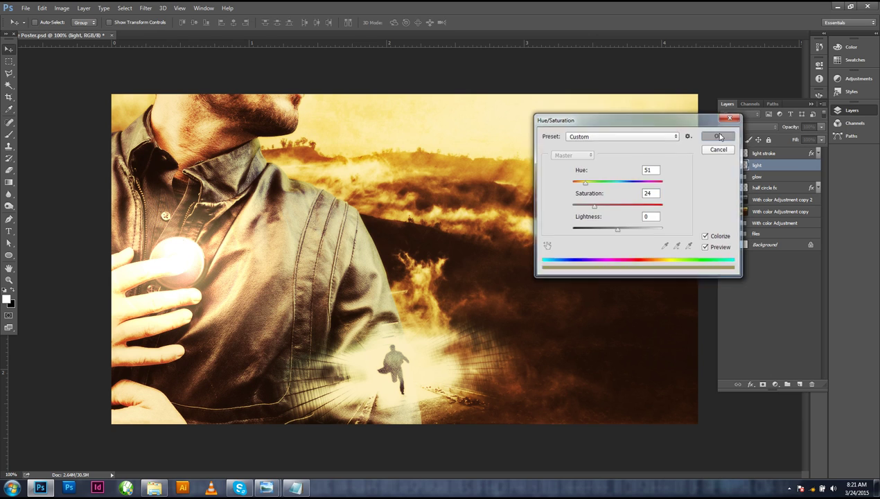
Lower the light layer's opacity to 98%
click(820, 129)
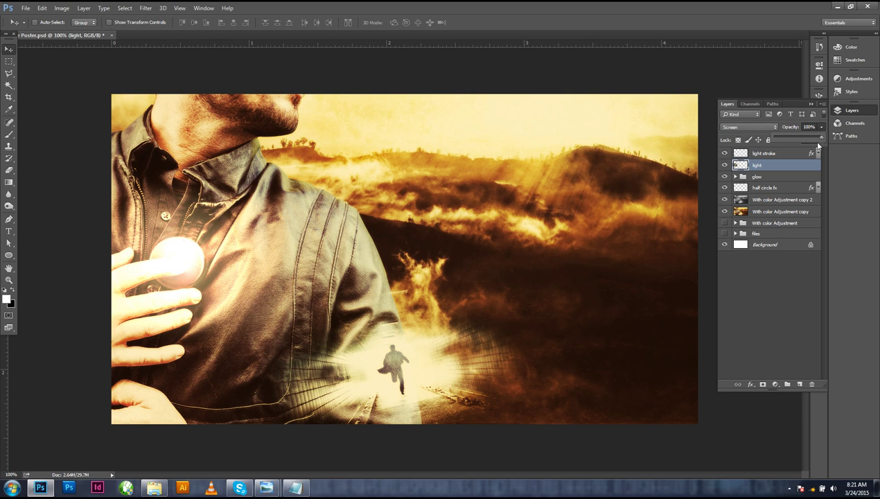
mouse_move(821, 138)
mouse_down()
mouse_move(801, 141)
mouse_move(826, 145)
mouse_up()
click(220, 259)
click(760, 176)
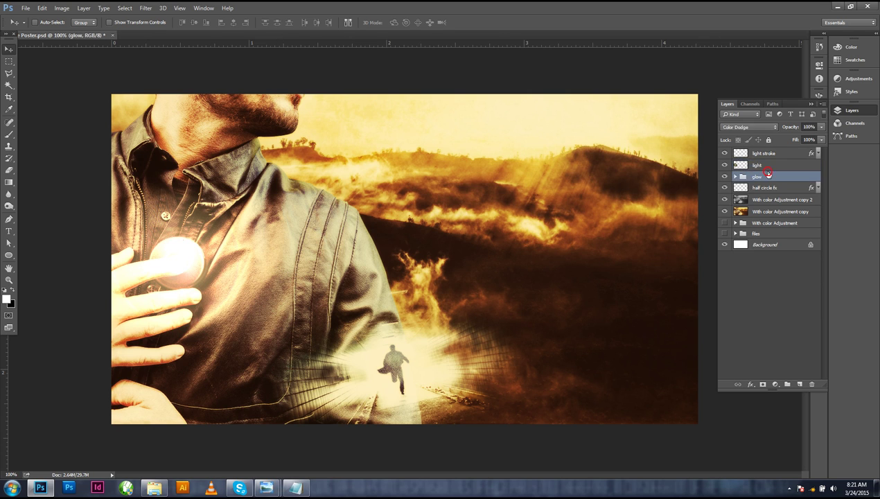
click(763, 168)
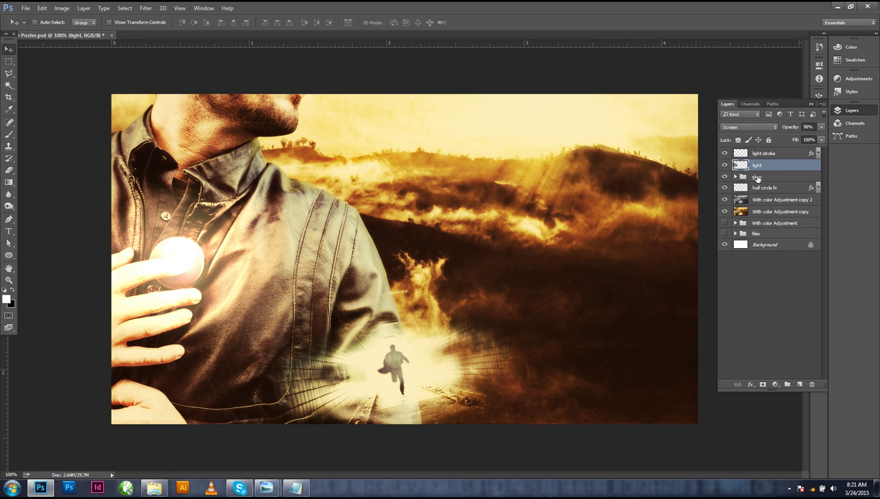
Create a new layer named glow
key(ctrl+shift+n)
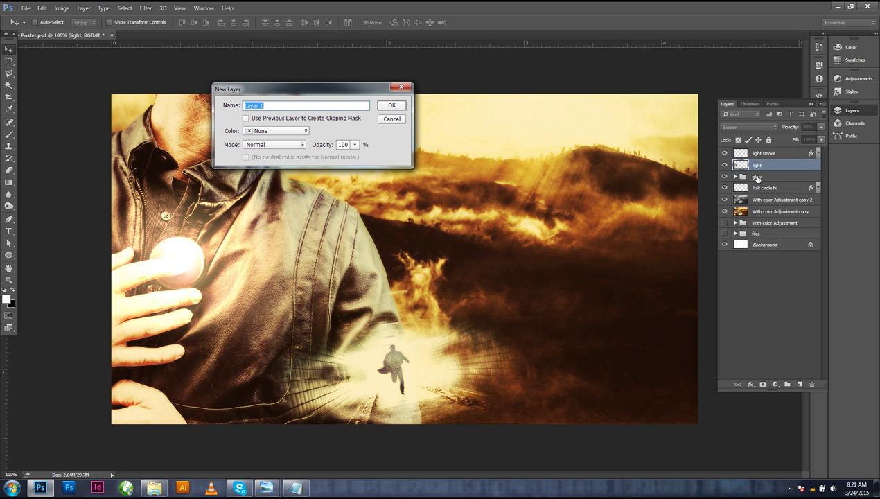
text(glow)
key(Return)
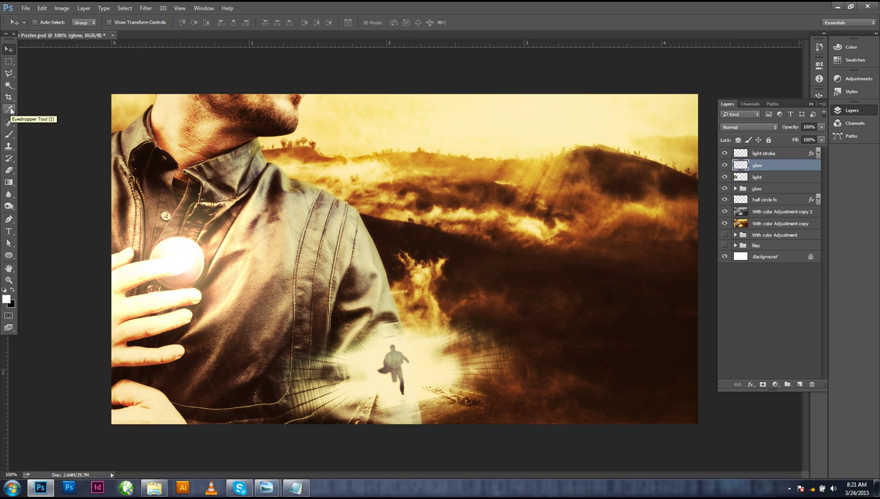
Paint a soft white glow over the chest light with a 400 px soft round brush
click(9, 133)
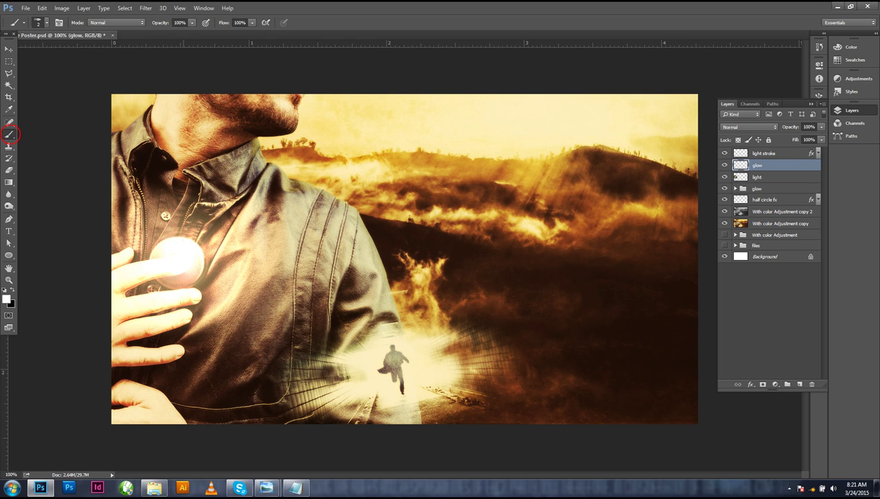
click(46, 25)
click(88, 110)
click(348, 5)
key(bracketright)
key(bracketright)
key(bracketright)
key(bracketleft)
key(bracketleft)
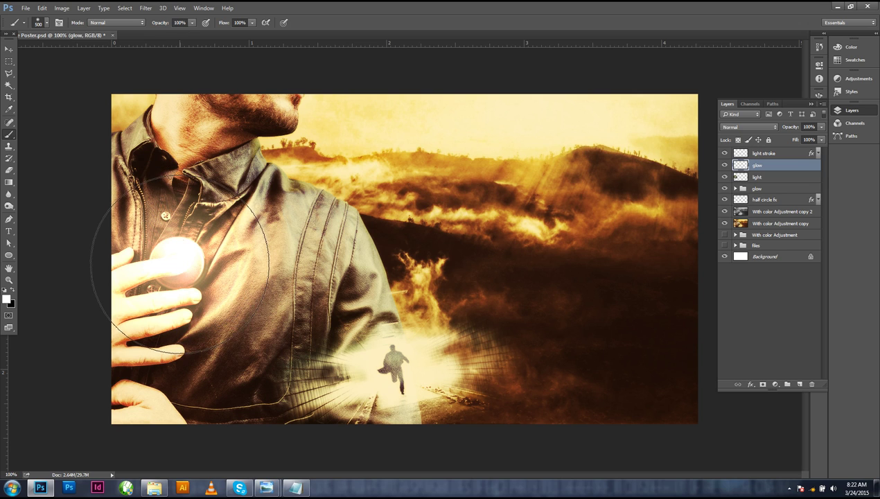
key(bracketright)
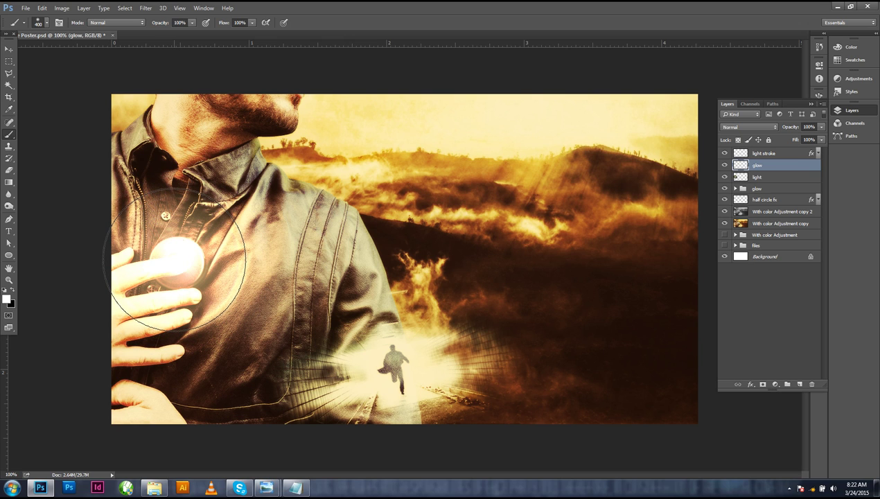
click(178, 262)
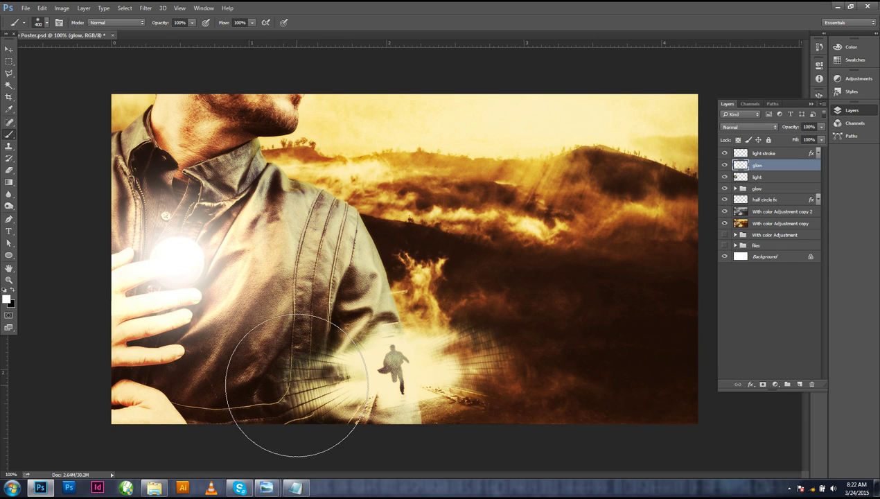
Move the glow layer into the glow group and erase the centre of its chest glow
click(750, 190)
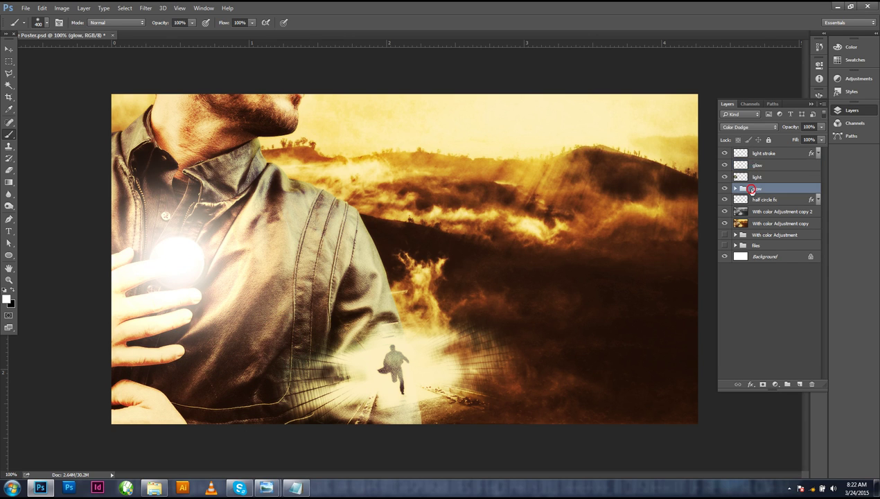
click(735, 189)
drag(766, 166, 766, 200)
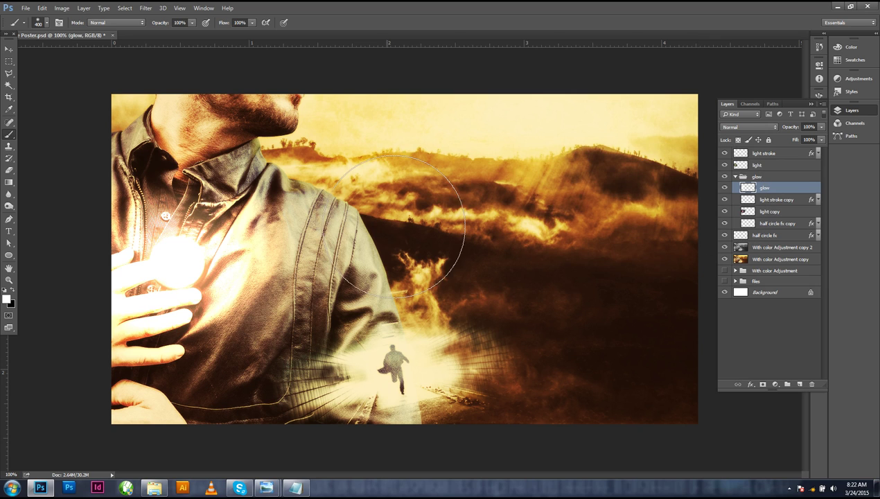
key(e)
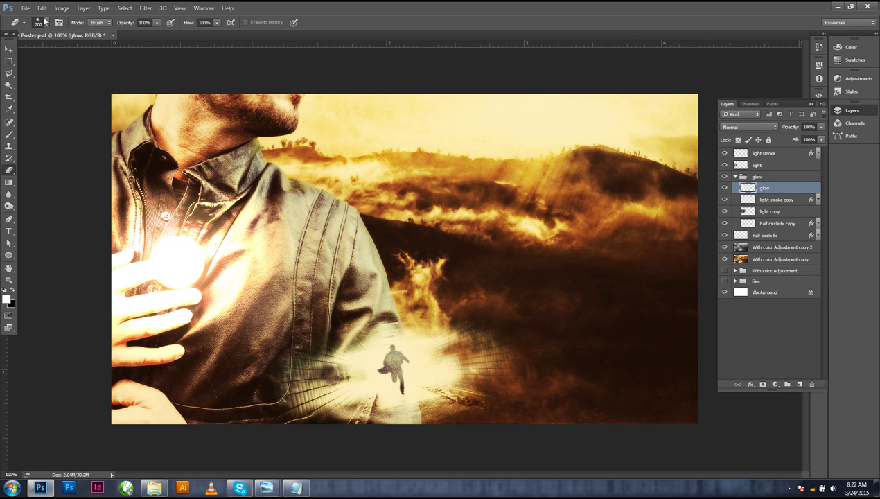
click(176, 262)
key(ctrl+z)
click(175, 262)
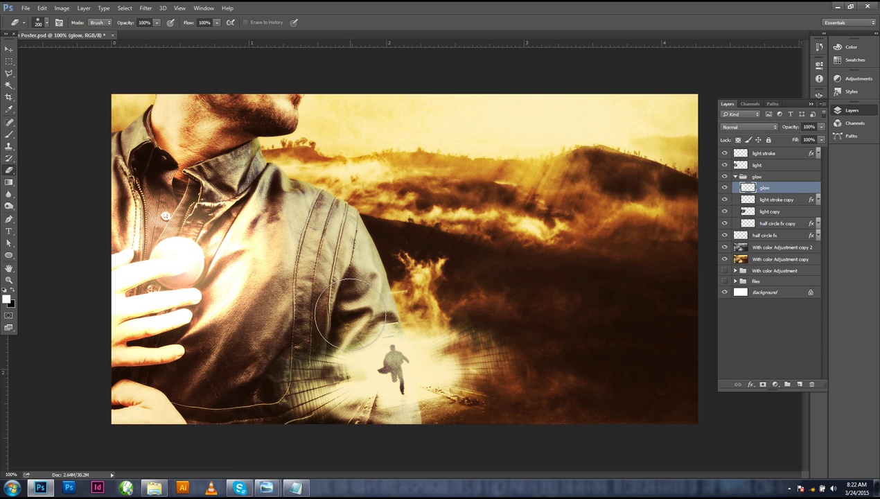
key(v)
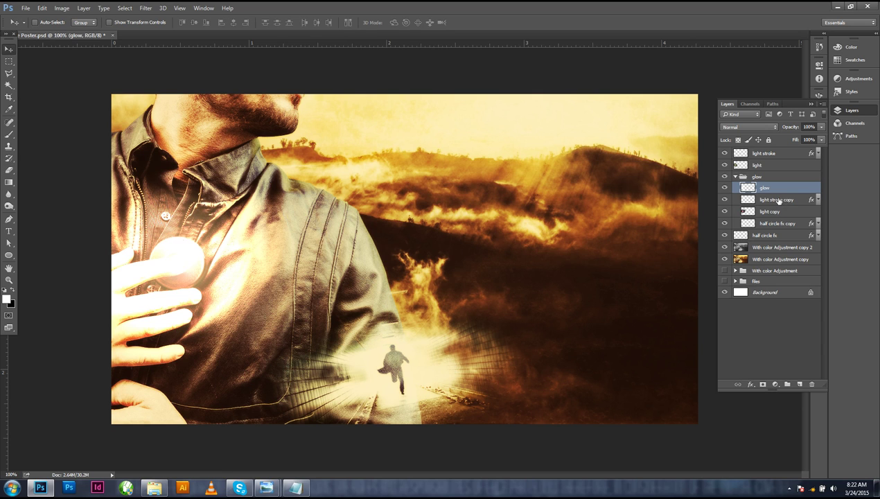
Fade the glow layer to 26% opacity and collapse the glow group
click(820, 126)
drag(820, 138, 781, 142)
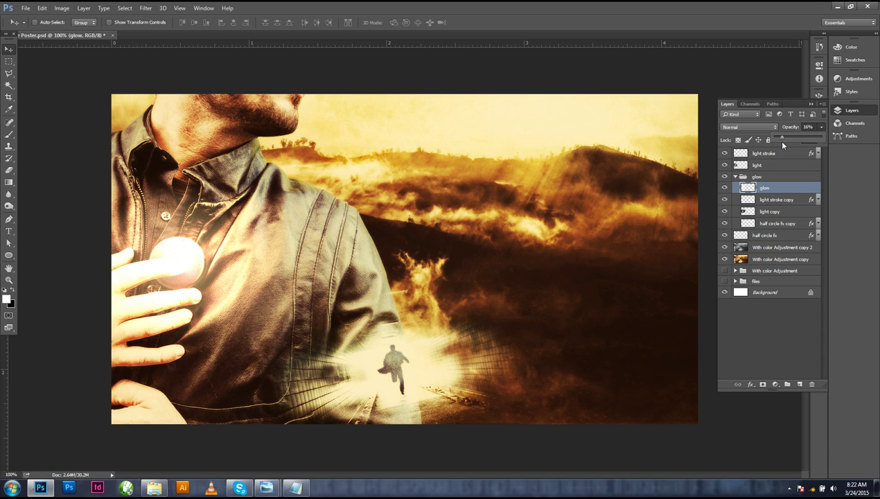
click(724, 188)
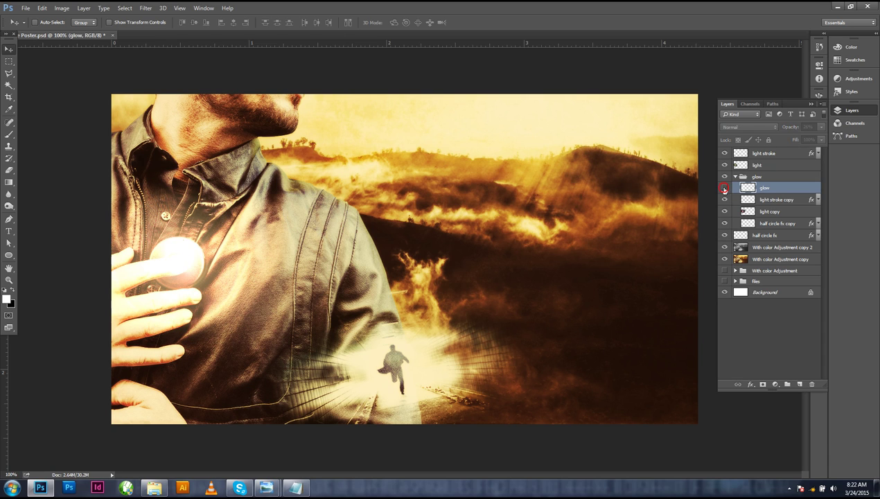
click(723, 188)
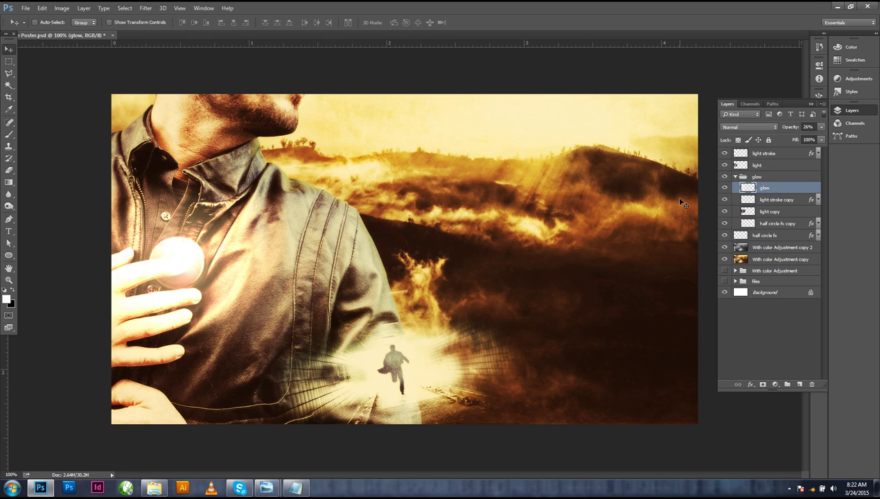
click(734, 177)
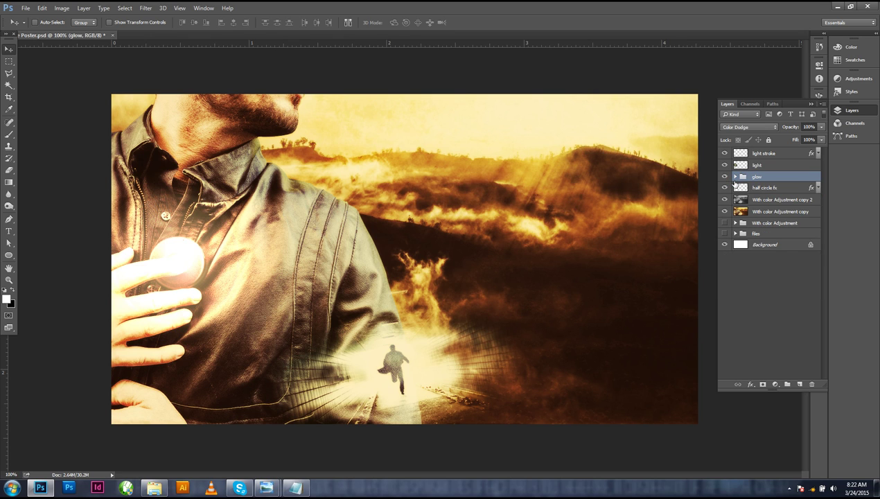
Add a new layer named glow above light stroke
click(765, 166)
click(765, 152)
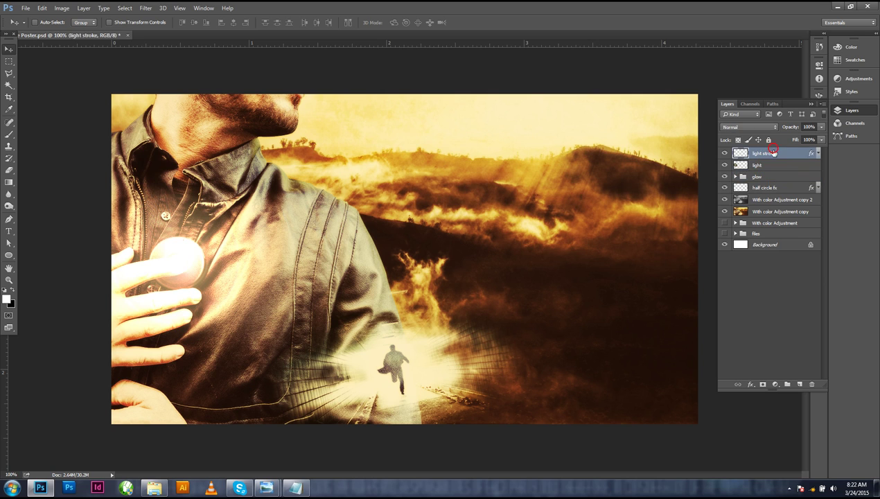
key(ctrl+shift+n)
key(Return)
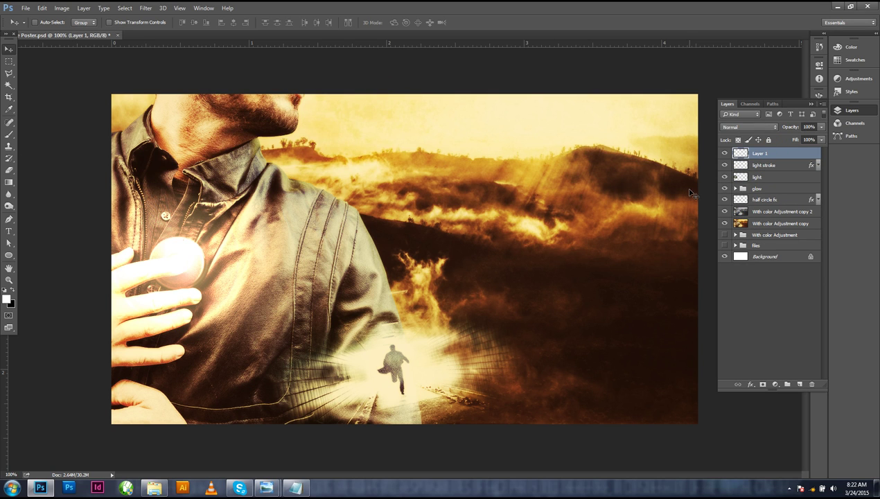
double_click(759, 153)
text(glow)
click(803, 155)
Paint a white glow at the man's collar and set the layer to Screen blending
key(b)
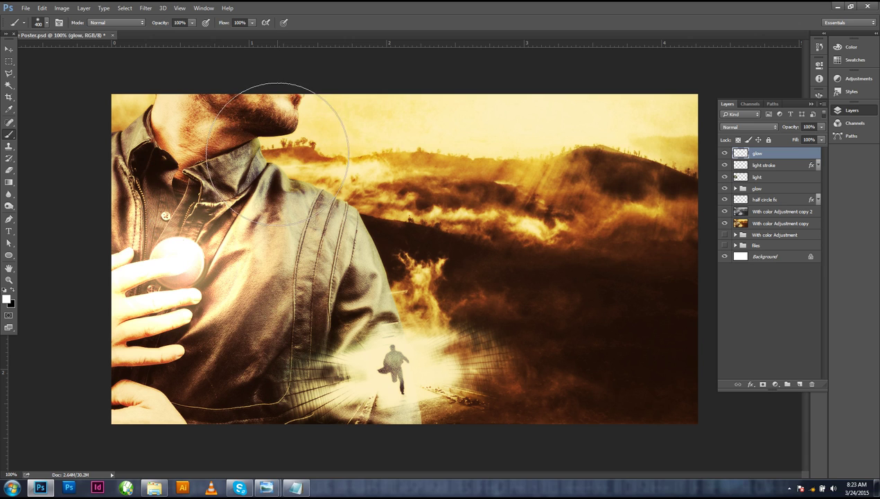
click(271, 155)
click(271, 156)
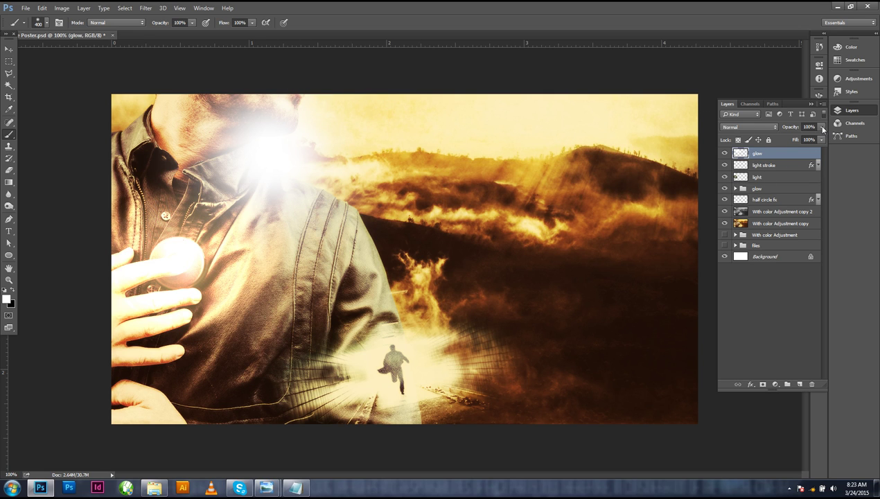
click(748, 126)
click(738, 191)
Fine-tune the collar glow's opacity from about 68% down to below 61%, comparing it hidden and shown
click(820, 128)
mouse_move(820, 139)
mouse_down()
mouse_move(779, 143)
mouse_move(812, 143)
mouse_up()
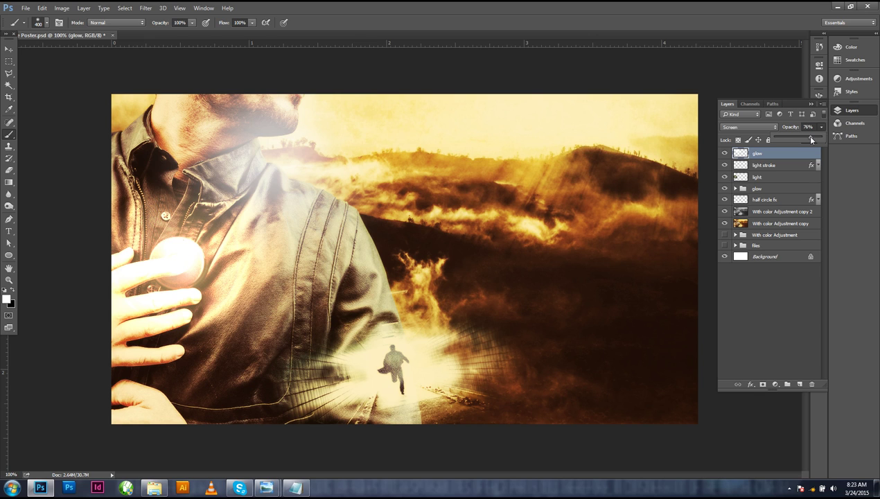
drag(812, 139, 812, 139)
click(724, 153)
click(724, 153)
click(821, 128)
drag(813, 139, 806, 140)
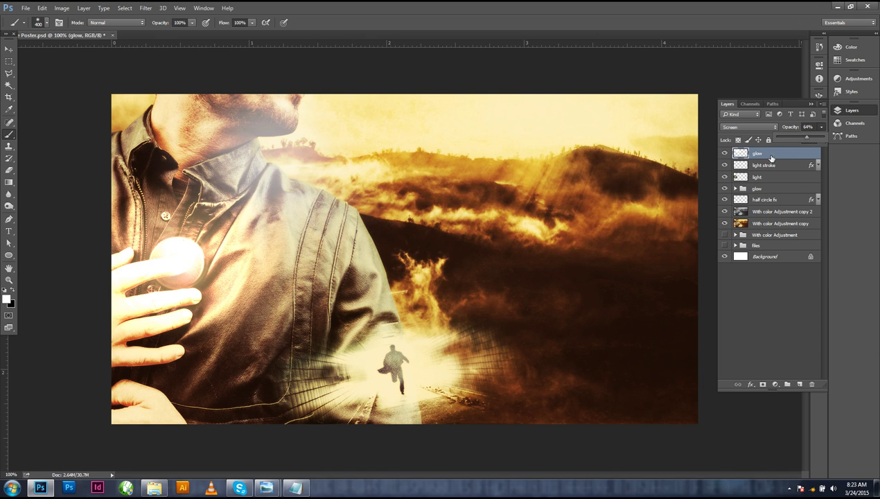
click(724, 153)
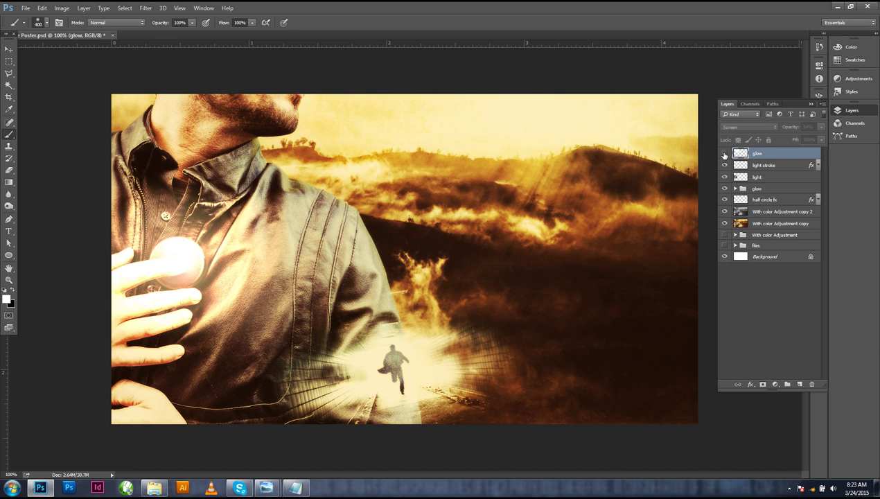
click(724, 153)
click(821, 128)
drag(809, 141, 795, 143)
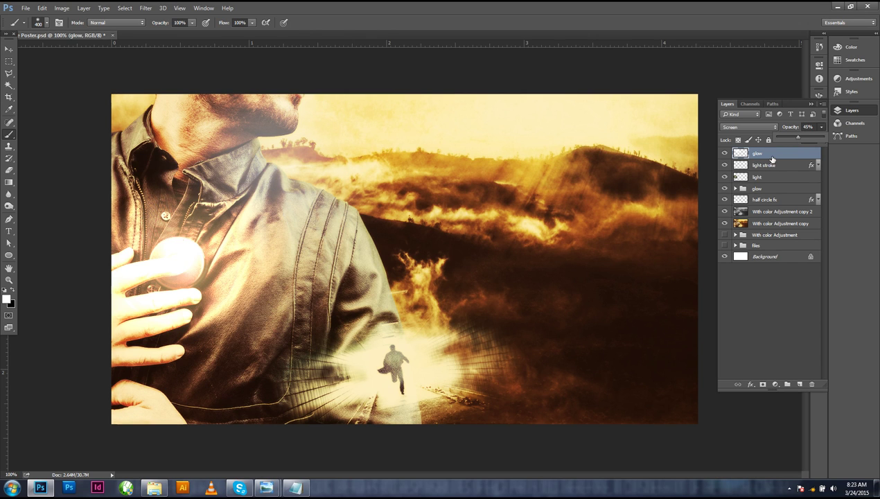
Free Transform the glow layer to about 84% and move it up
key(ctrl+t)
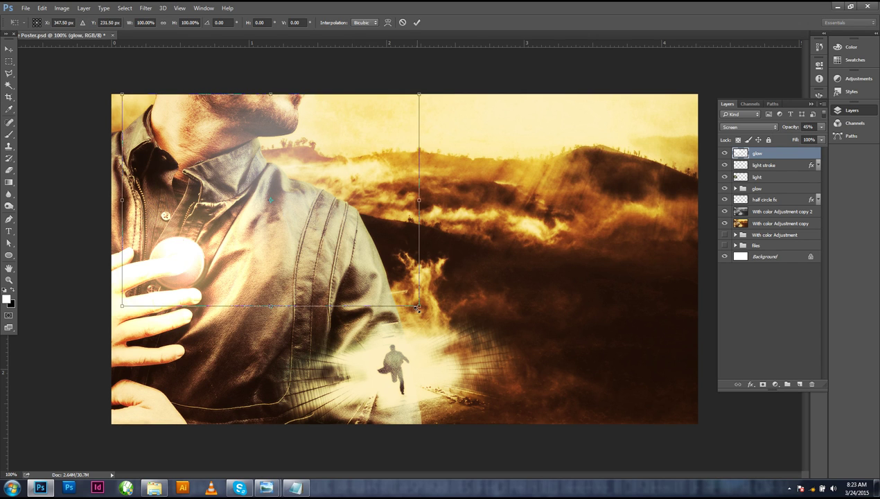
drag(417, 307, 398, 273)
drag(315, 199, 318, 182)
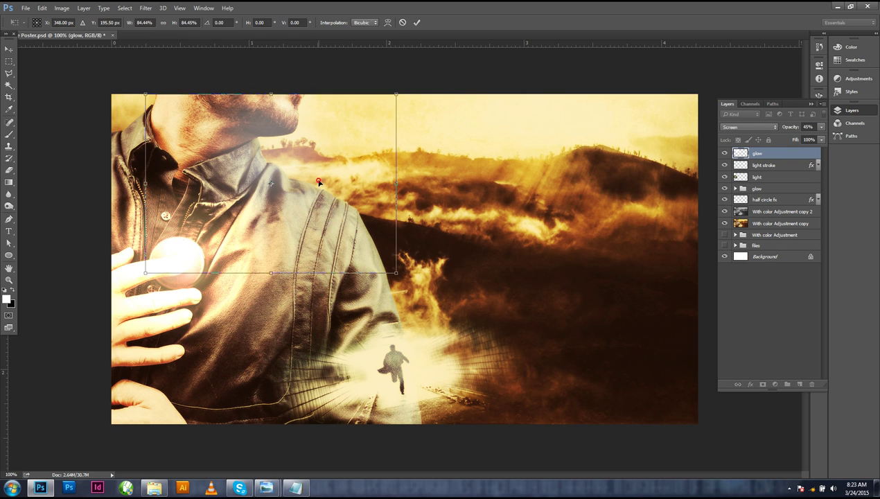
key(Return)
Raise the glow opacity to about 65% and drag maxresdefault.jpg in from the ONLINE TRAINING folder
key(b)
click(820, 126)
mouse_move(797, 140)
mouse_down()
mouse_move(845, 137)
mouse_move(808, 144)
mouse_up()
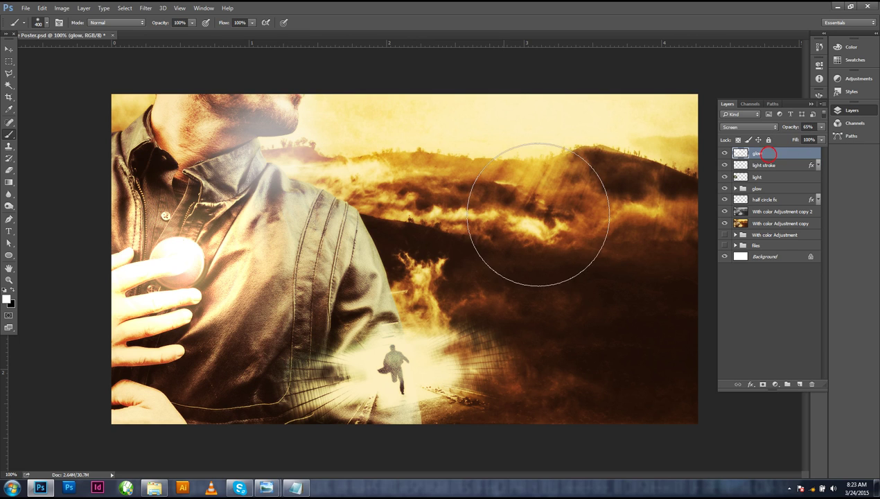
key(v)
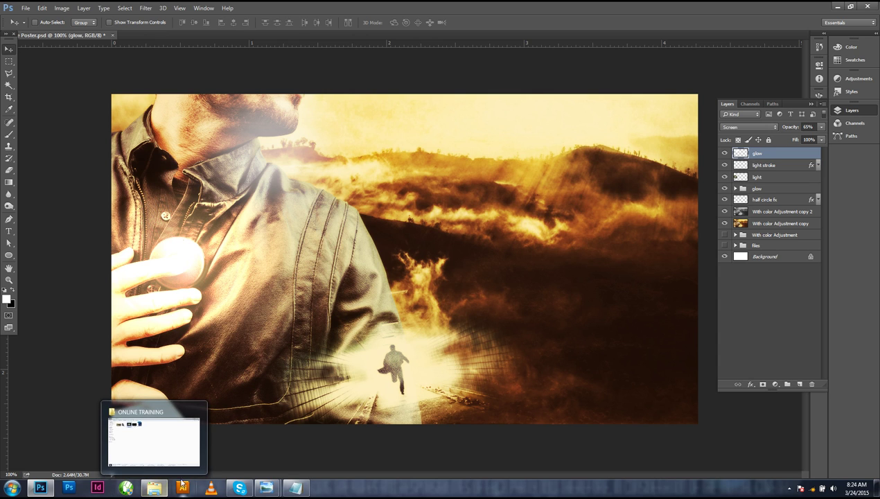
click(154, 490)
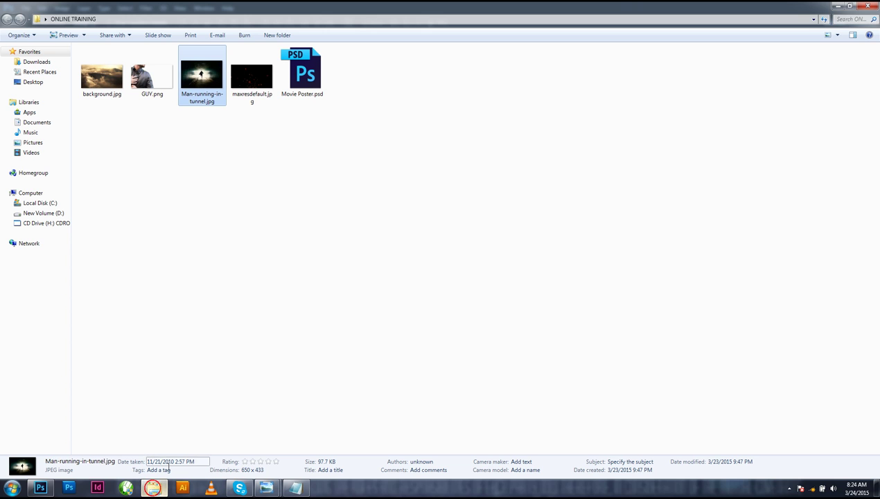
drag(249, 86, 225, 406)
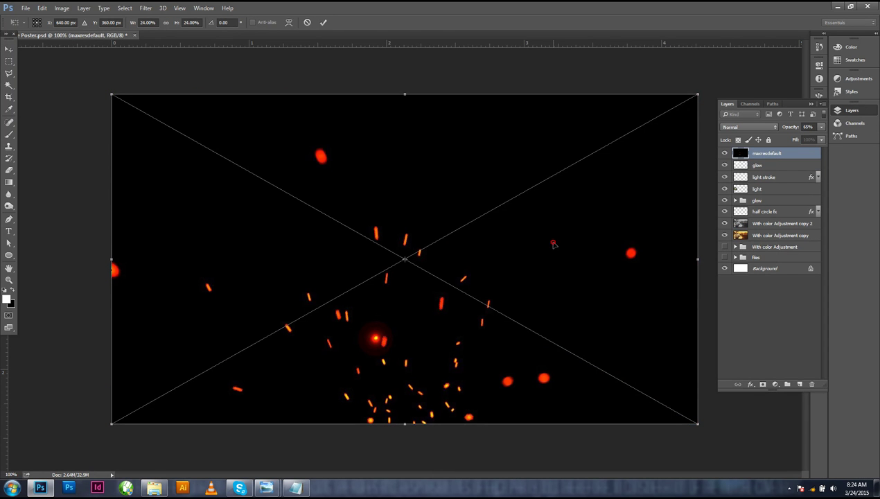
Place the maxresdefault sparks image, blend it with Screen, and shift it left
key(Return)
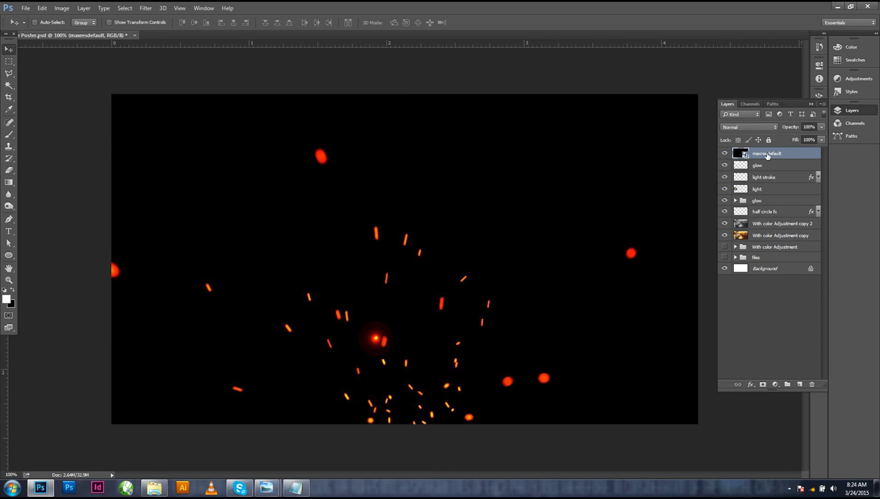
click(724, 127)
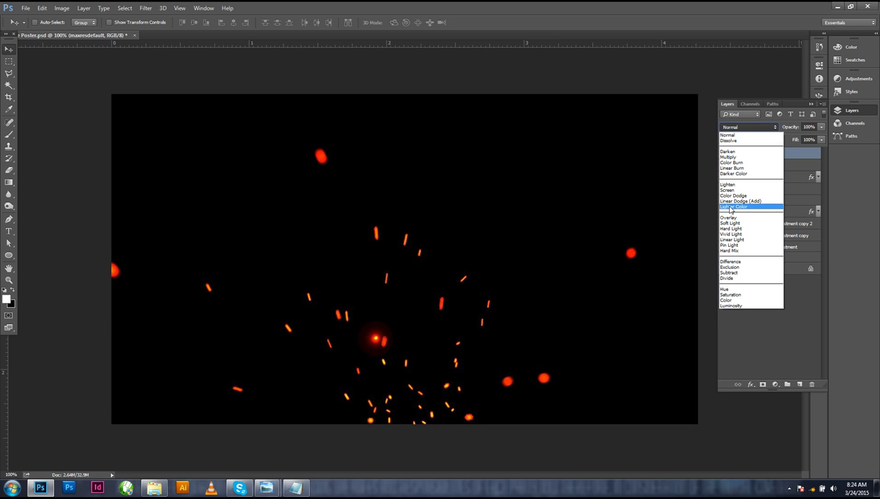
click(733, 191)
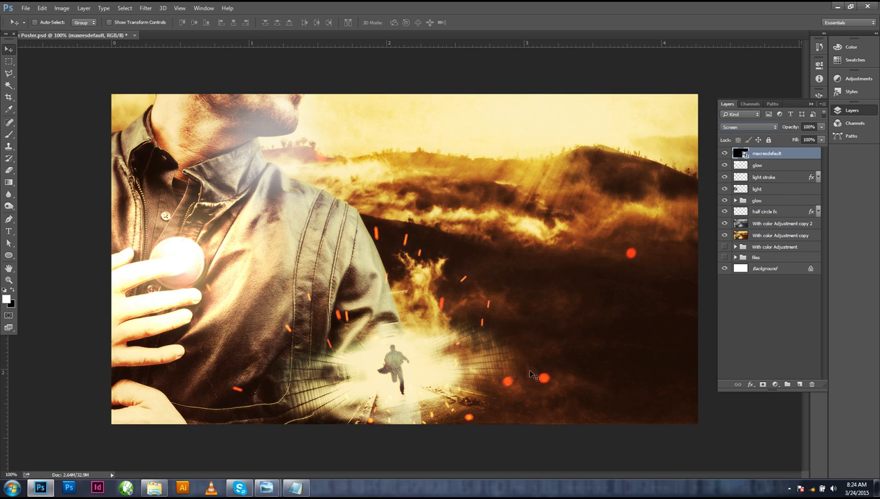
drag(490, 374, 281, 380)
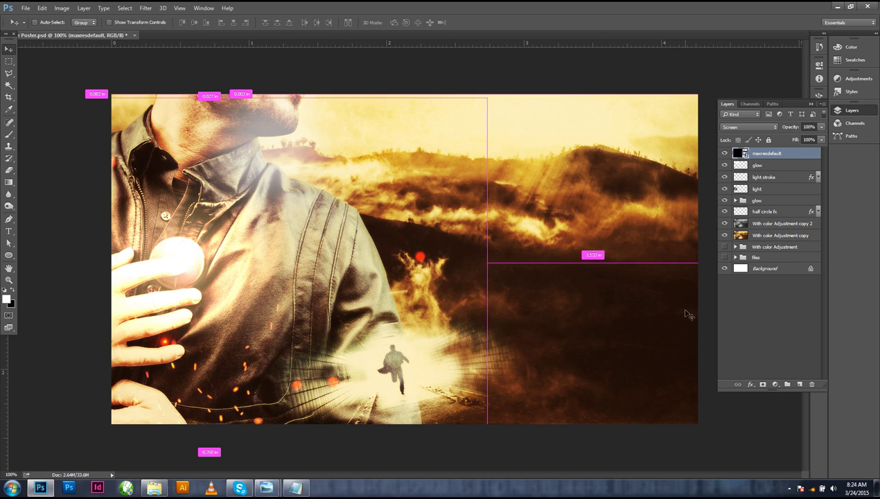
Duplicate the sparks layer and offset the copy to the right
drag(773, 154, 799, 384)
drag(247, 387, 436, 391)
drag(385, 410, 390, 414)
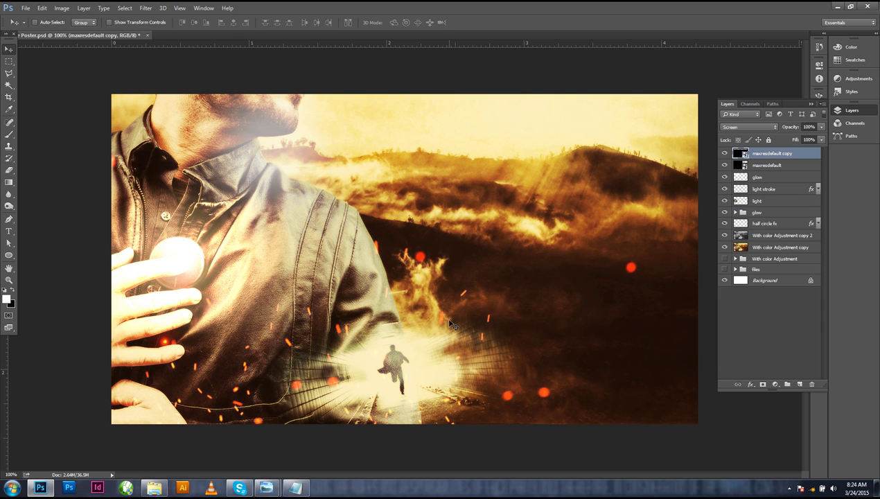
Set the foreground colour to red d80000 and pick the Brush tool
click(7, 299)
drag(607, 203, 642, 190)
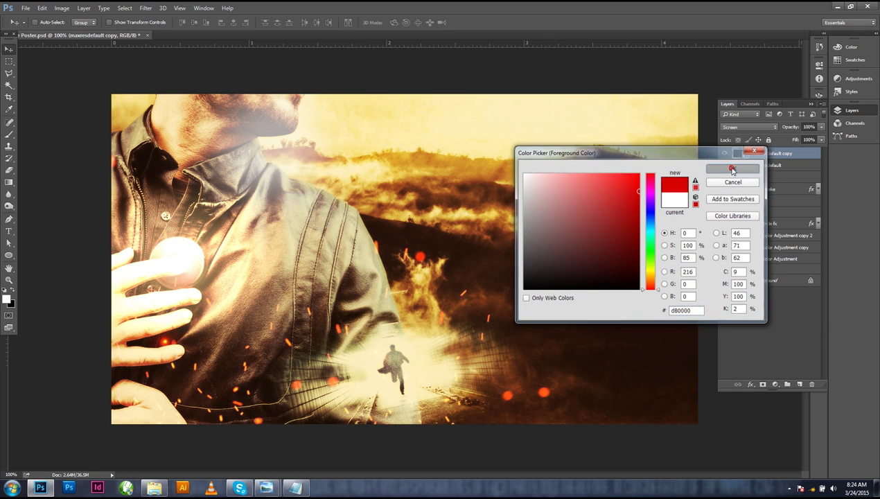
click(732, 168)
key(v)
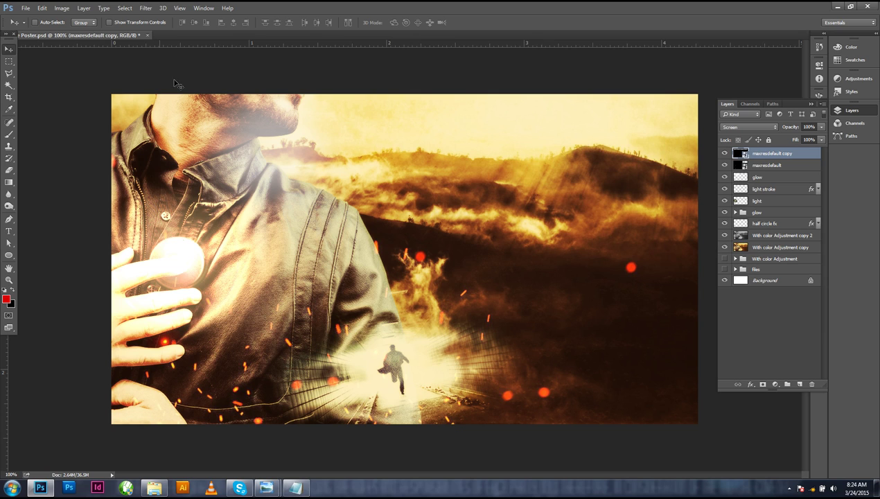
click(9, 172)
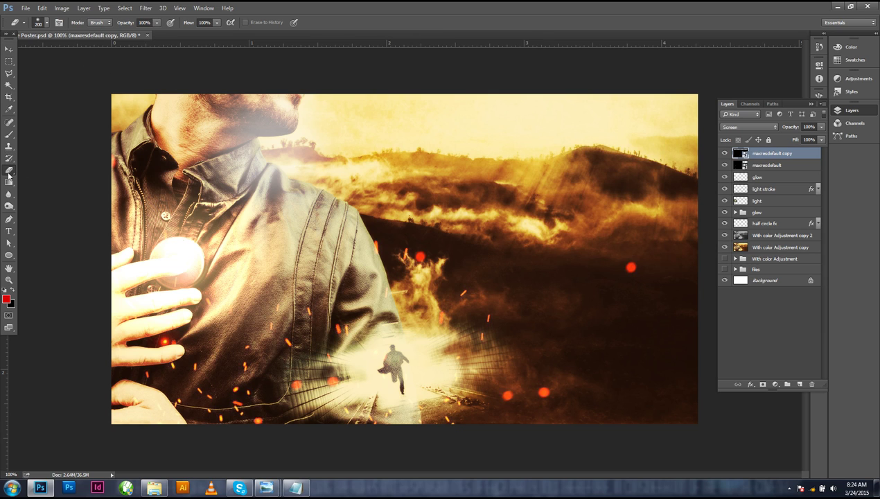
click(9, 134)
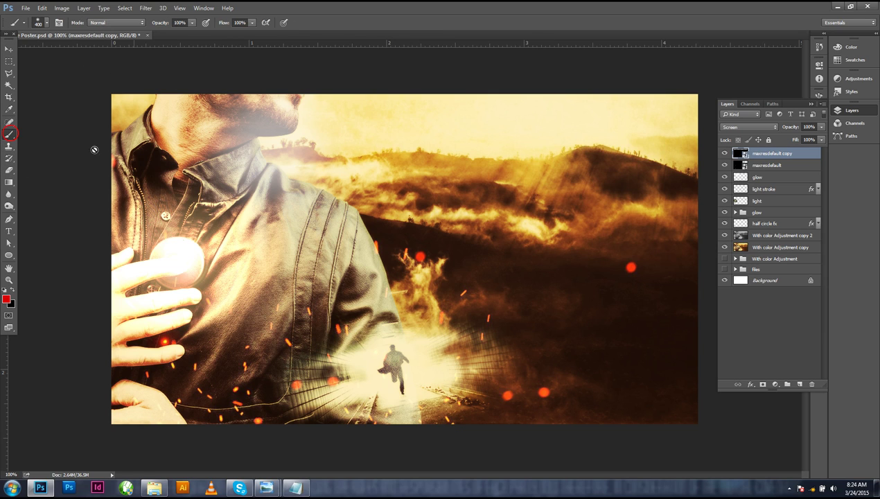
Add a new layer named down light
click(799, 385)
double_click(760, 152)
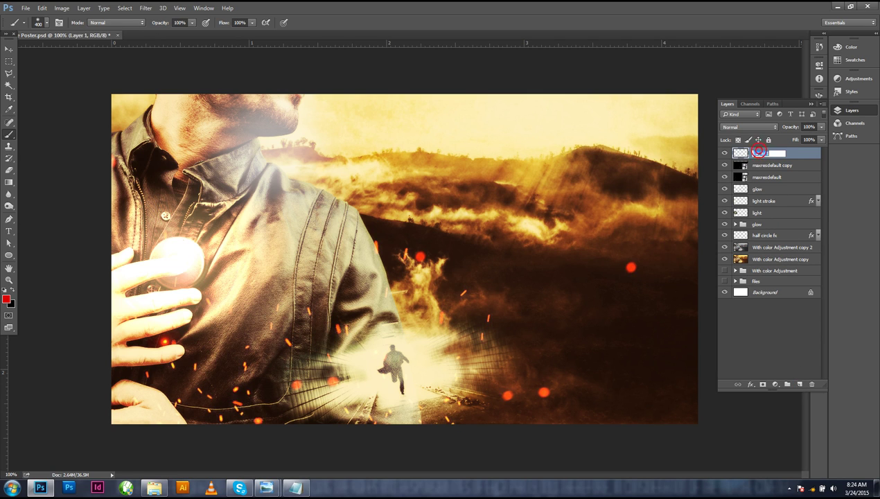
text(down light)
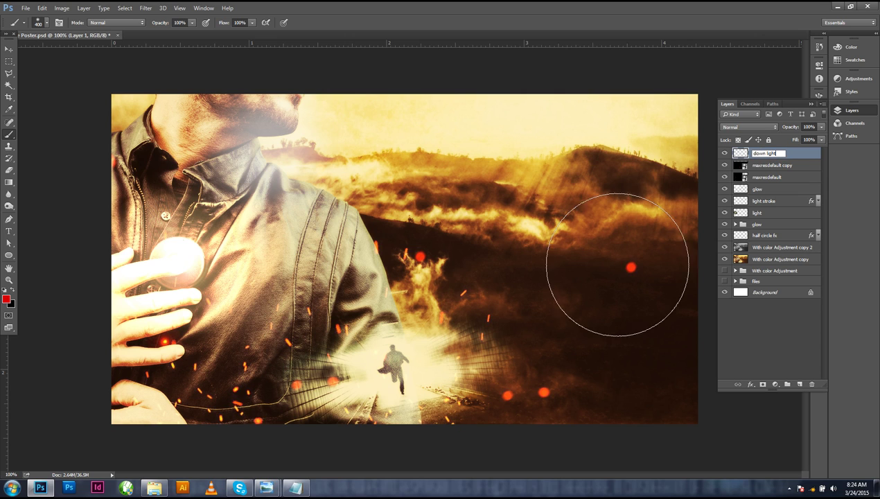
key(Return)
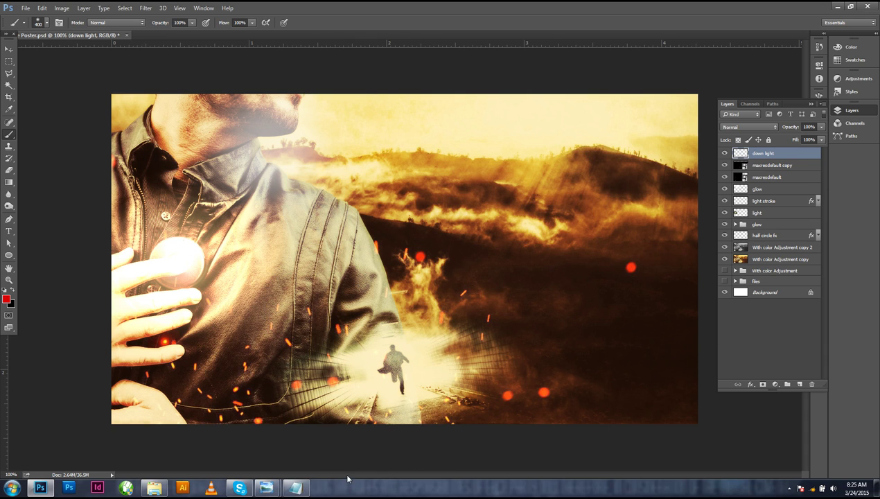
Paint a soft red glow with a 700 px brush and move it to the poster's bottom-left
key(bracketright)
key(bracketright)
key(bracketright)
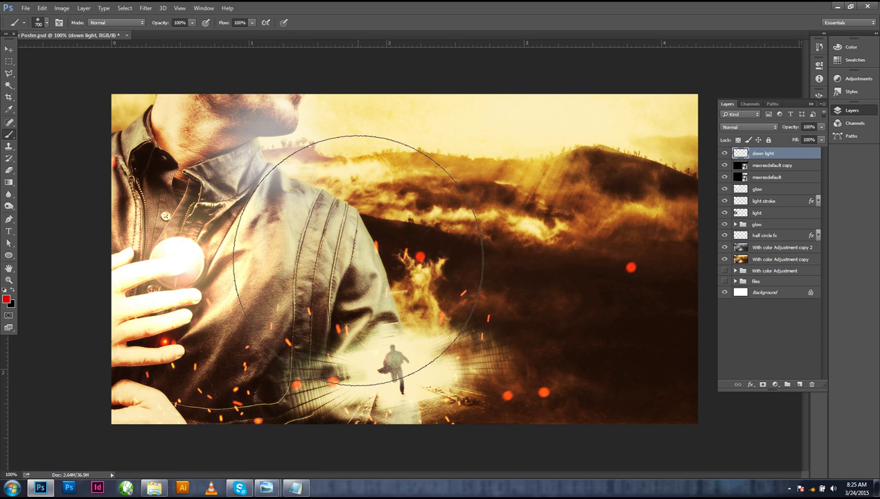
click(357, 260)
key(v)
mouse_move(361, 261)
mouse_down()
mouse_move(333, 277)
mouse_move(356, 426)
mouse_move(272, 438)
mouse_move(253, 430)
mouse_move(259, 416)
mouse_move(290, 445)
mouse_move(295, 419)
mouse_move(273, 441)
mouse_move(298, 430)
mouse_move(281, 428)
mouse_move(294, 429)
mouse_up()
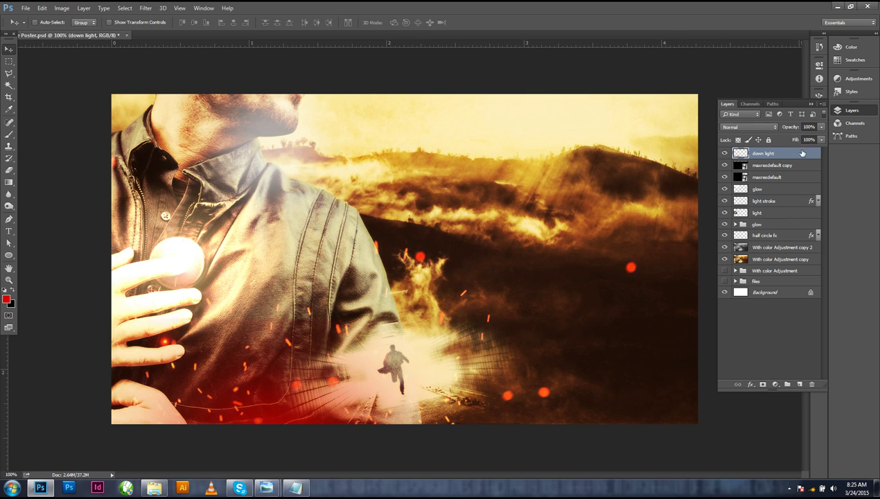
Lower the down light layer to 73% opacity and nudge it slightly downward
click(820, 126)
drag(820, 137, 812, 140)
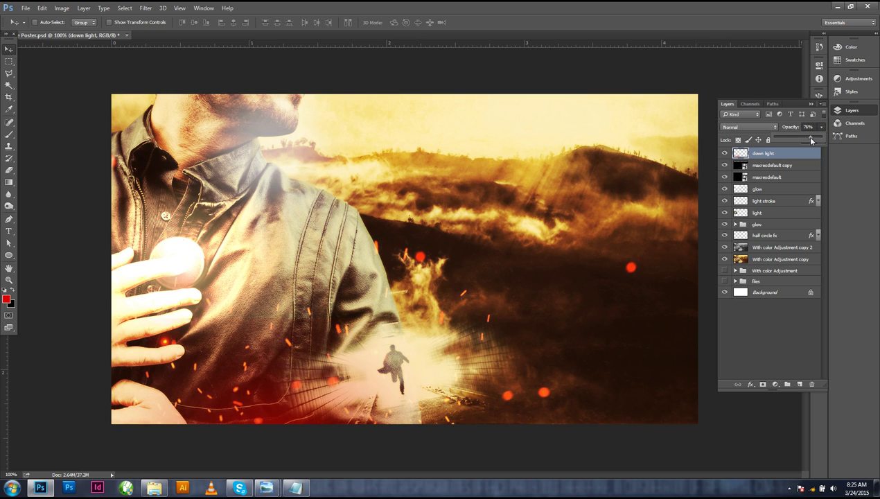
drag(331, 411, 328, 397)
key(e)
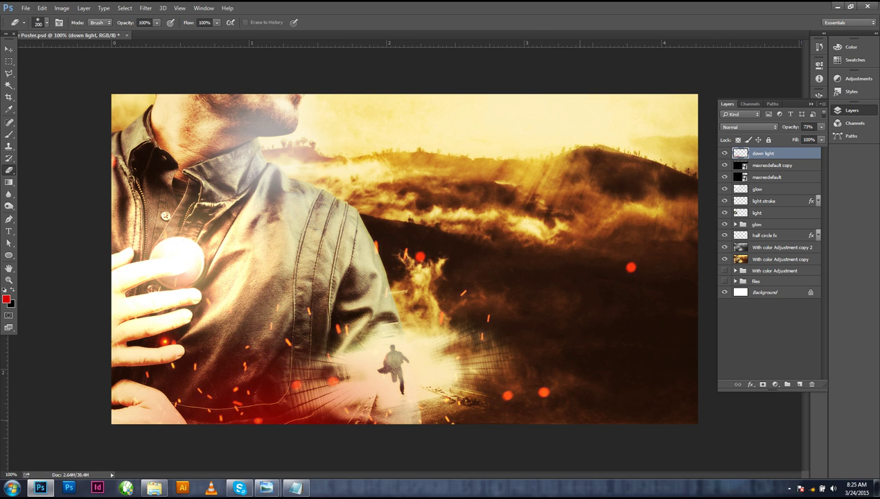
key(v)
mouse_move(282, 401)
mouse_down()
mouse_move(248, 434)
mouse_move(273, 416)
mouse_move(289, 418)
mouse_up()
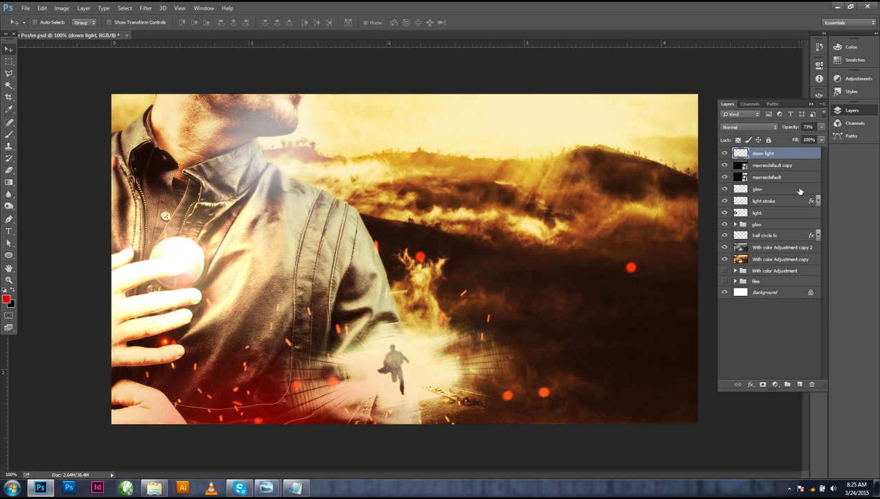
Compare the glow layer on and off, delete it, and reselect down light
click(723, 189)
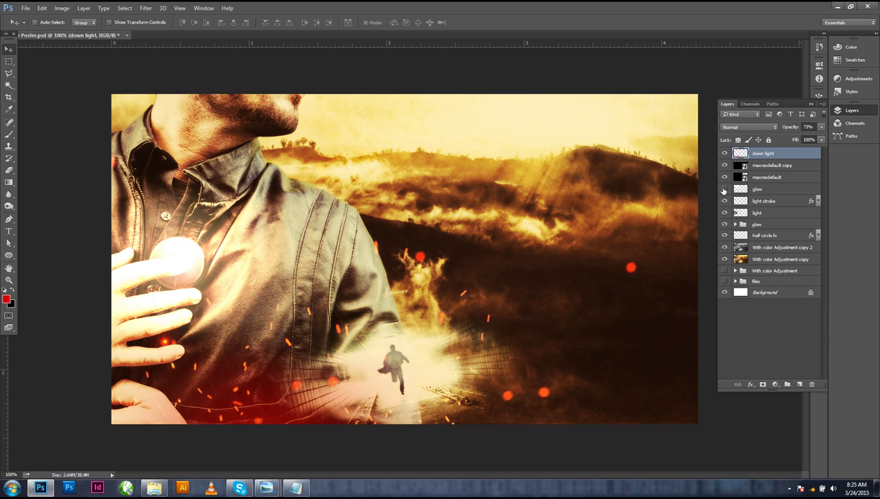
click(723, 189)
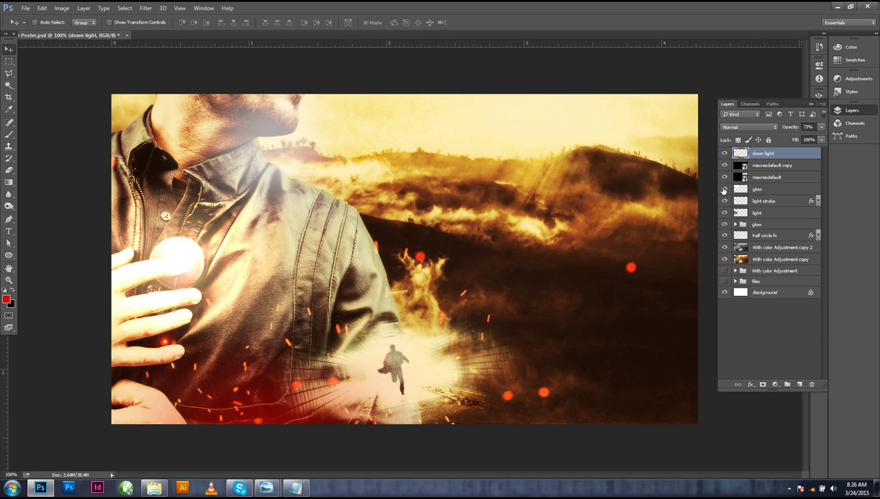
click(723, 190)
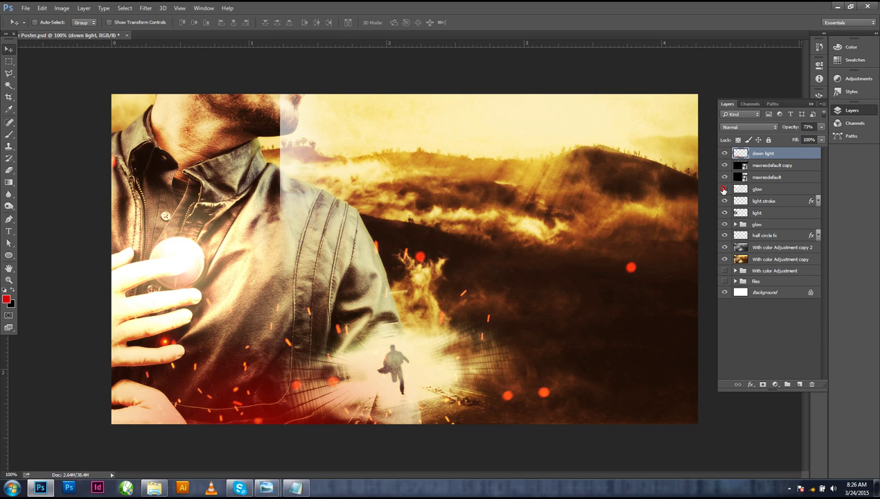
click(723, 189)
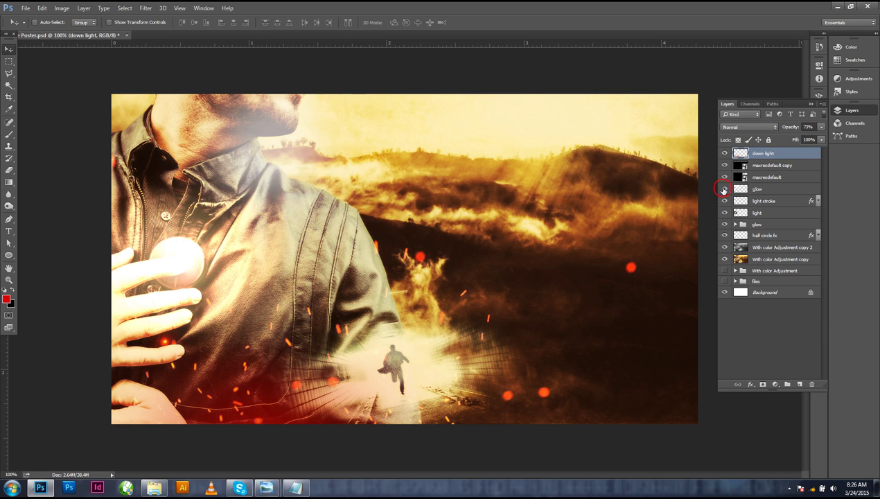
click(724, 189)
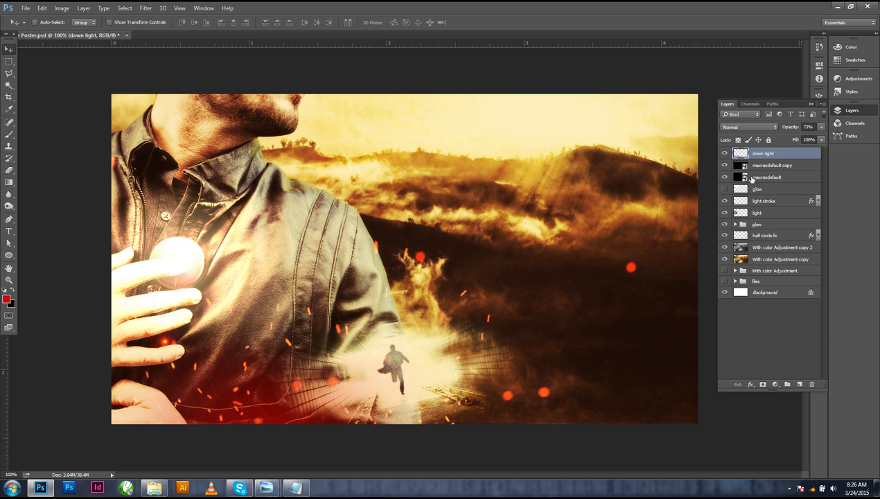
mouse_move(757, 191)
mouse_down()
mouse_move(769, 271)
mouse_move(812, 386)
mouse_up()
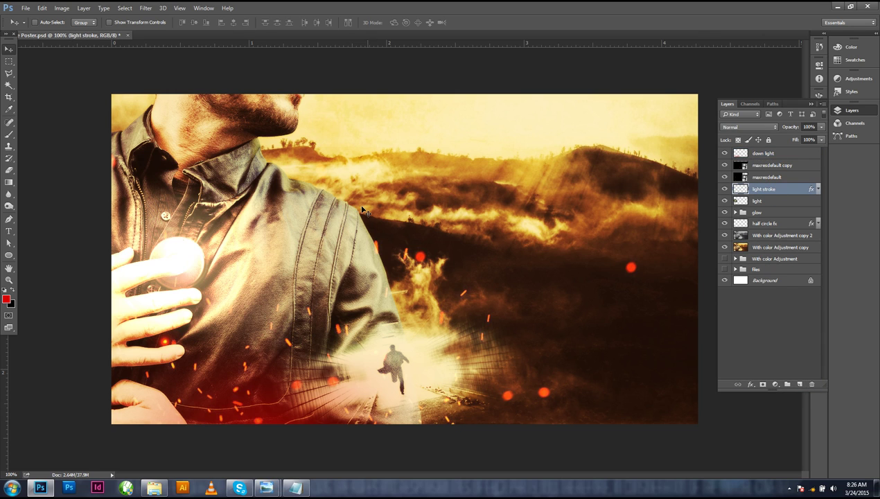
click(753, 152)
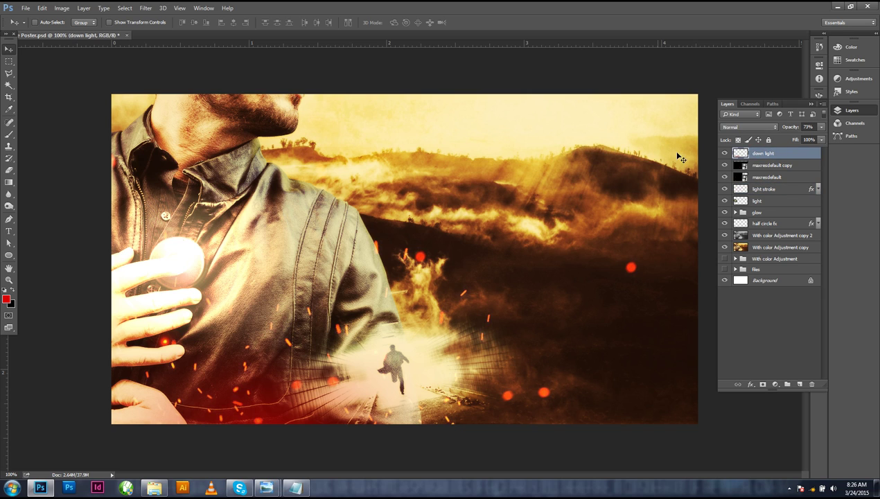
Add a Gradient Map adjustment layer using the Black, White gradient preset
click(847, 81)
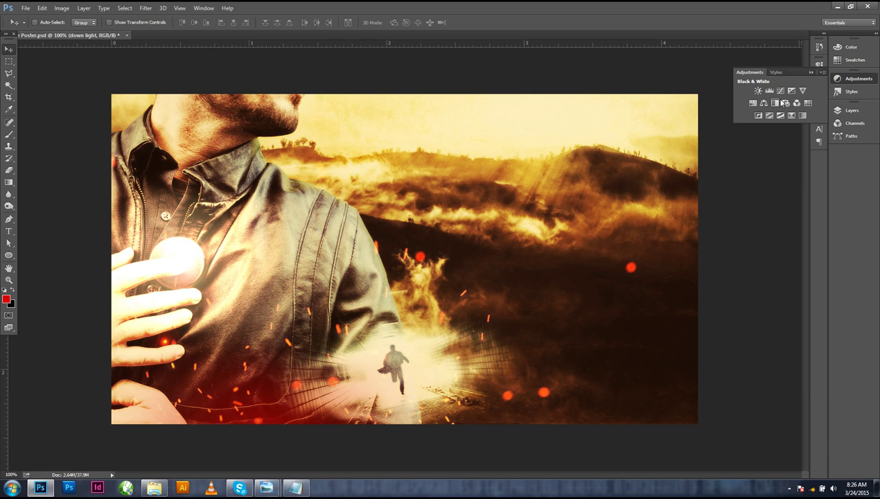
click(798, 116)
click(717, 88)
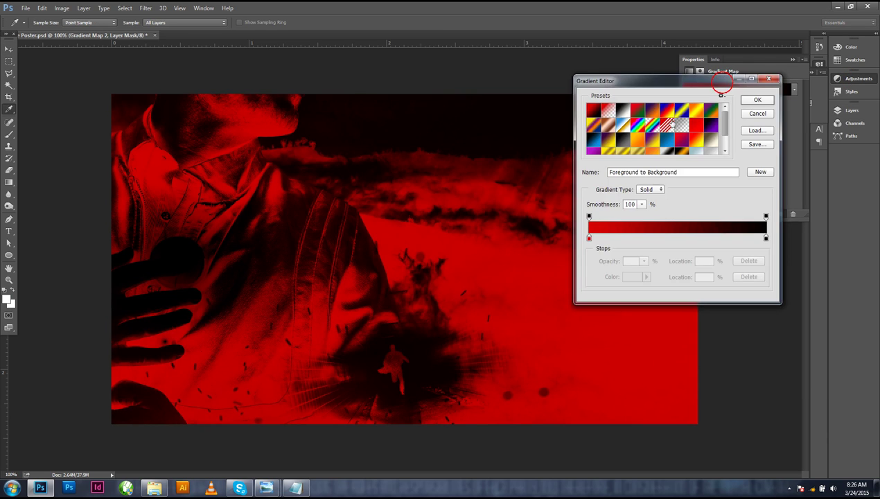
click(621, 111)
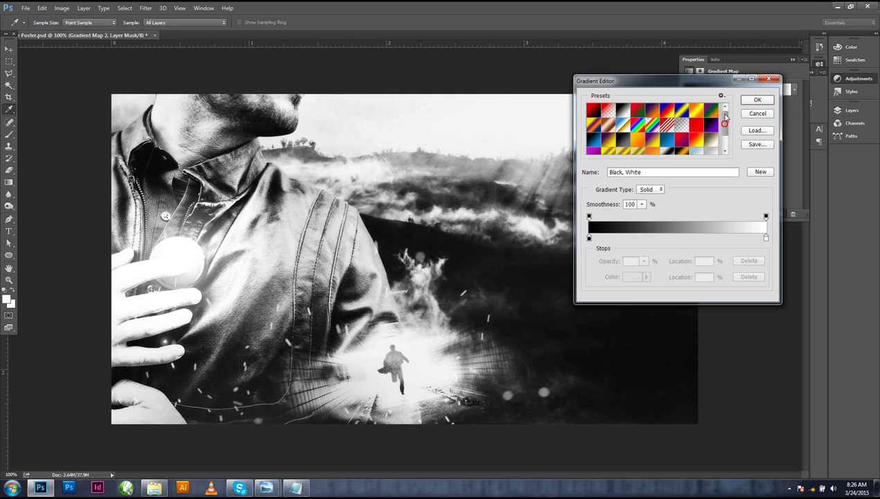
mouse_move(723, 114)
mouse_down()
mouse_move(725, 133)
mouse_move(723, 113)
mouse_up()
click(757, 100)
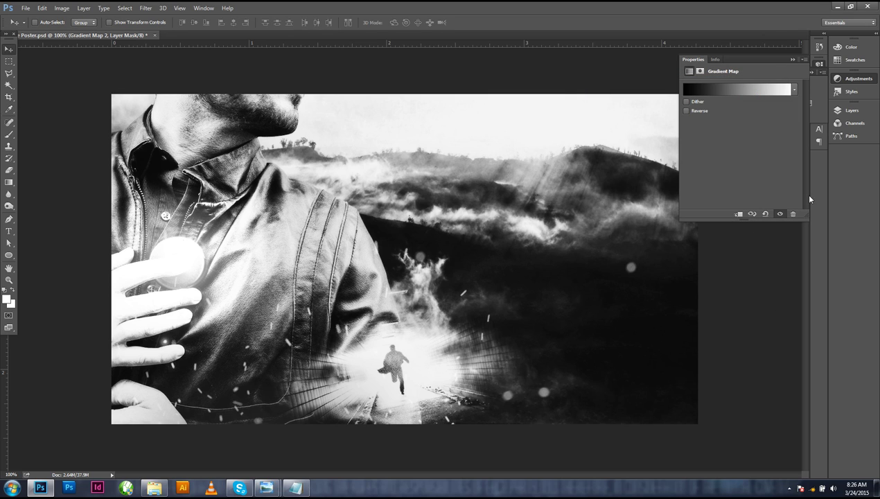
Set the gradient map to Overlay blend mode at 27% opacity
key(F7)
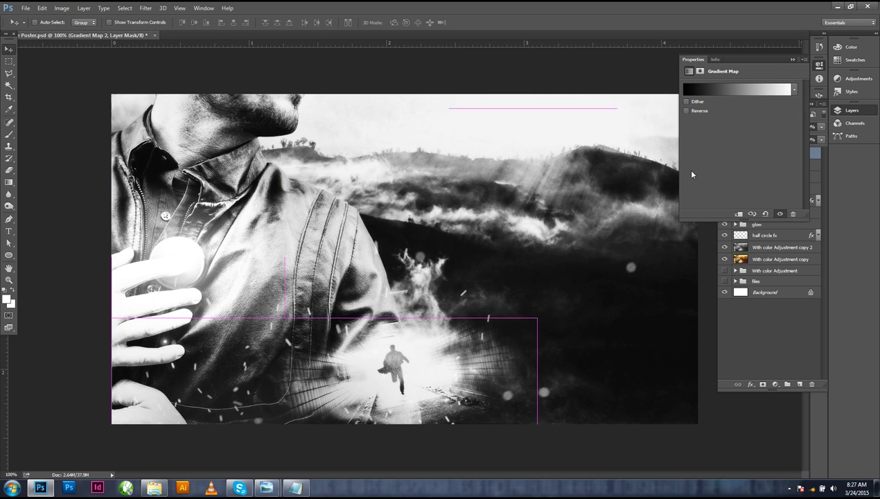
click(788, 489)
click(708, 151)
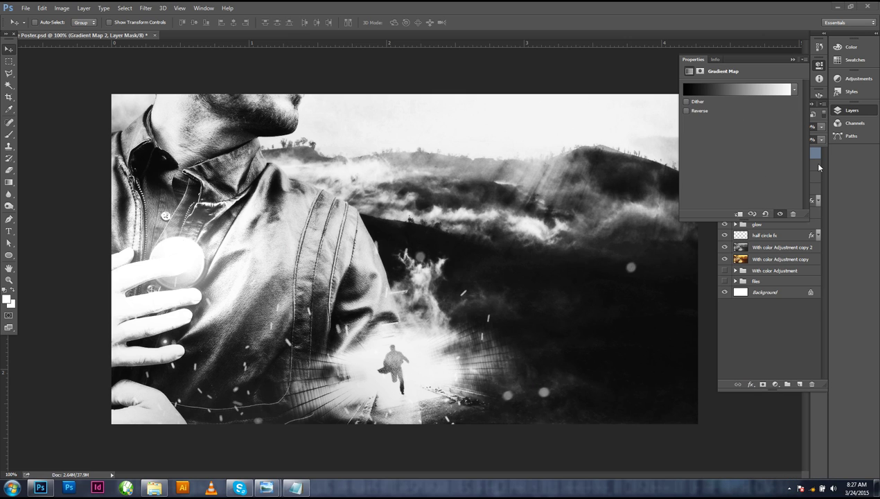
click(819, 167)
click(820, 127)
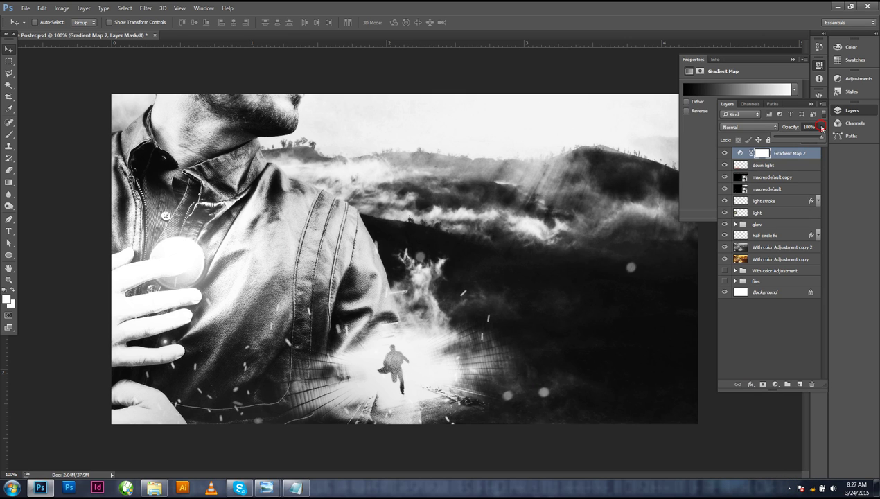
drag(821, 141, 795, 141)
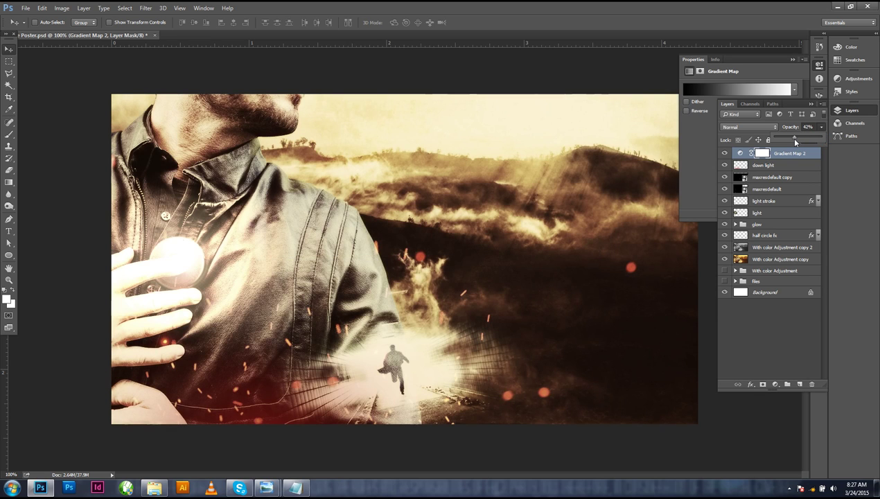
click(746, 128)
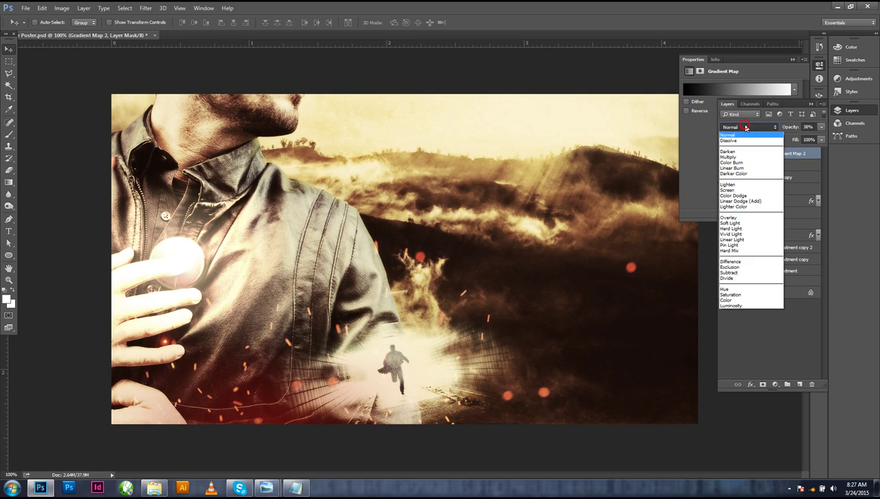
click(738, 218)
click(820, 129)
drag(794, 138, 804, 141)
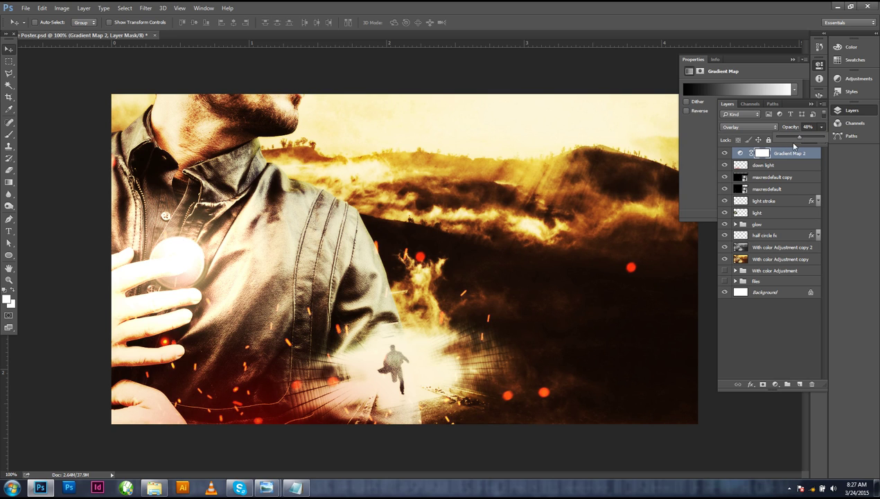
click(794, 140)
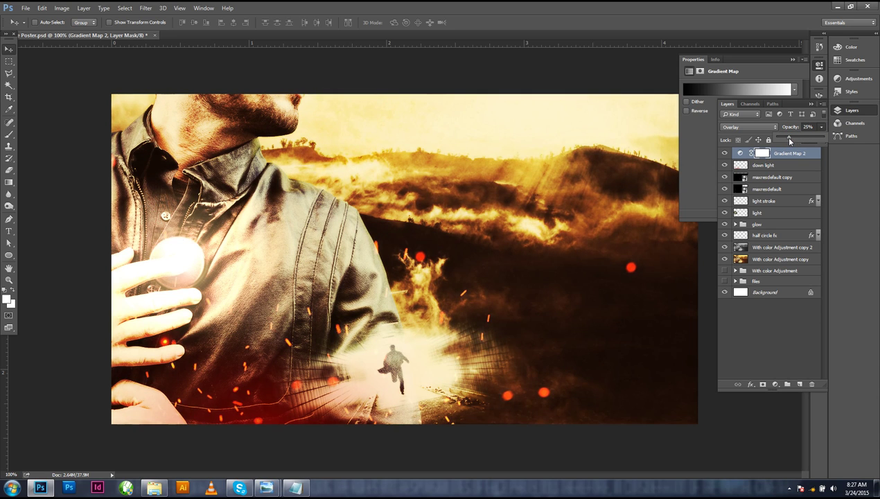
drag(789, 141, 789, 142)
click(740, 153)
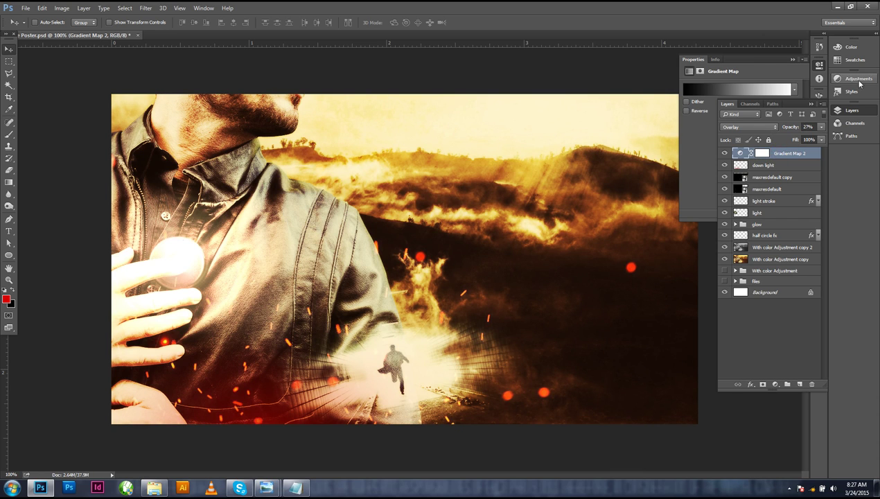
Add a Hue/Saturation adjustment layer with Saturation at -23 to mute the poster
click(852, 80)
click(759, 105)
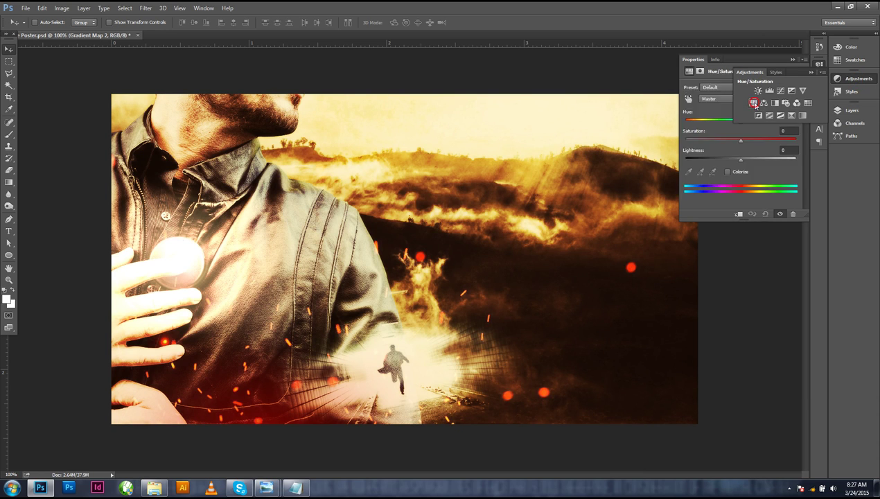
drag(739, 142, 728, 142)
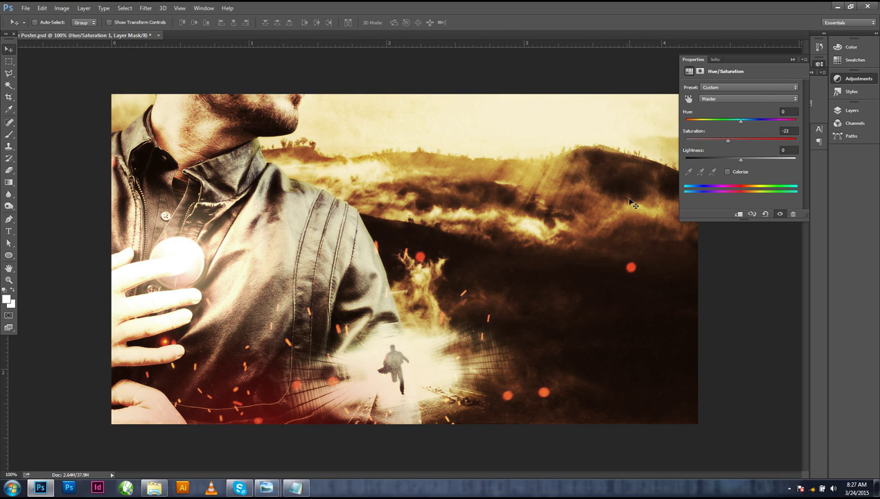
click(792, 61)
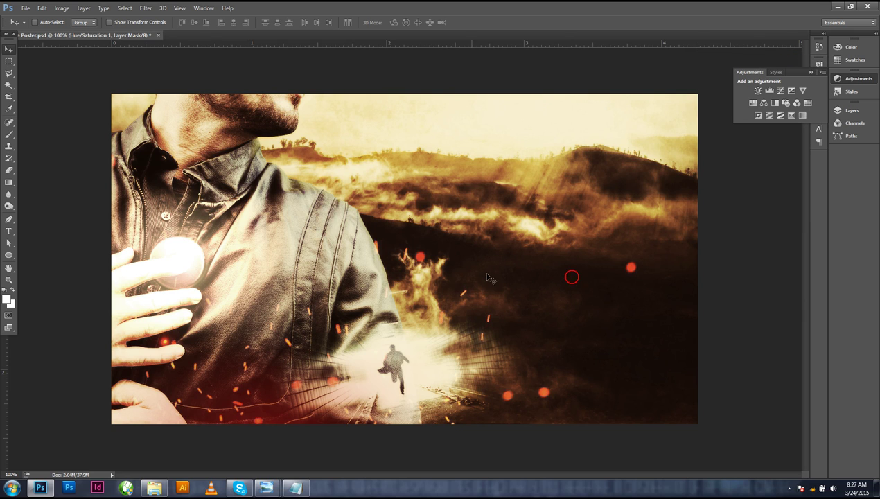
click(9, 232)
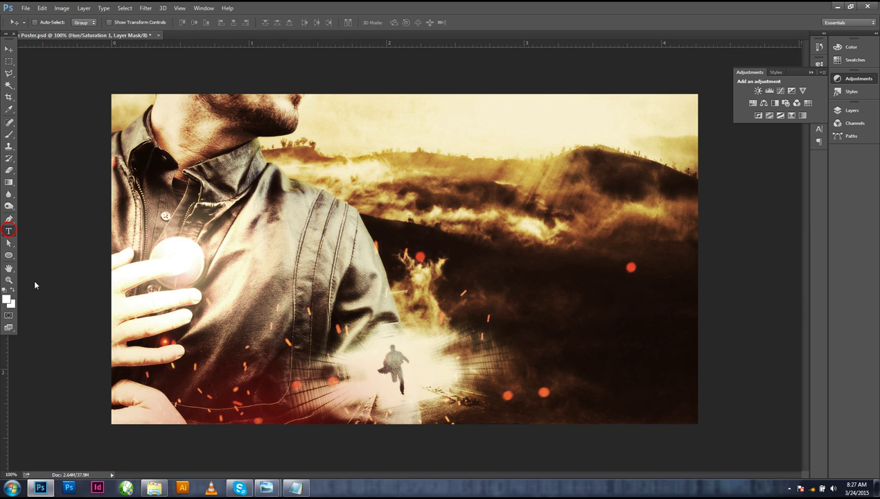
Type the title THE BUTTON on the landscape and colour it golden yellow (ffc600)
click(510, 281)
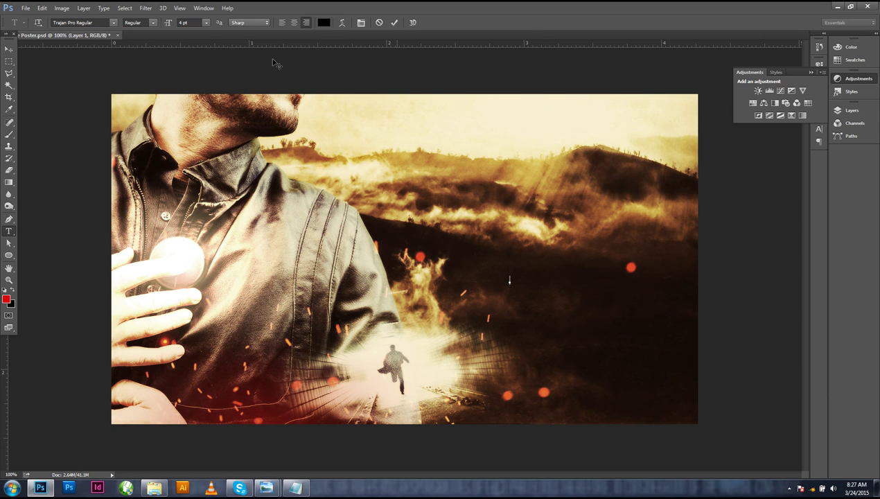
text(THE)
key(ctrl+a)
click(329, 23)
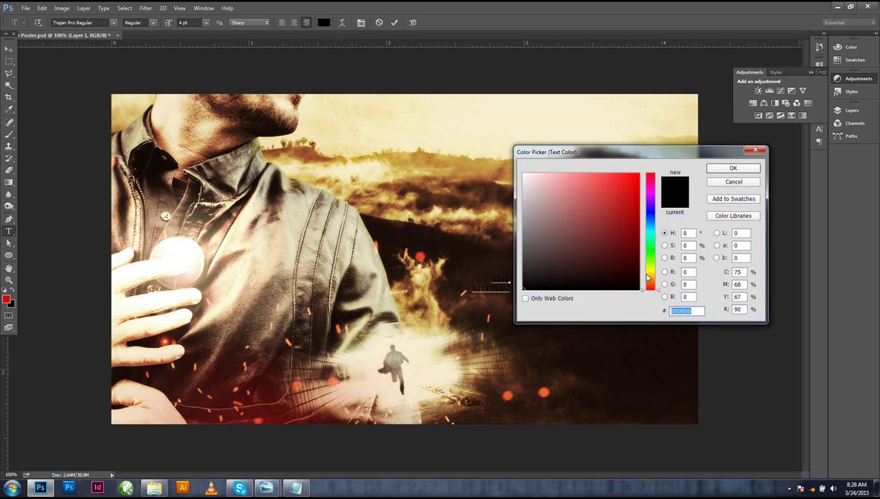
click(650, 274)
drag(650, 275, 651, 277)
drag(617, 204, 637, 173)
click(733, 169)
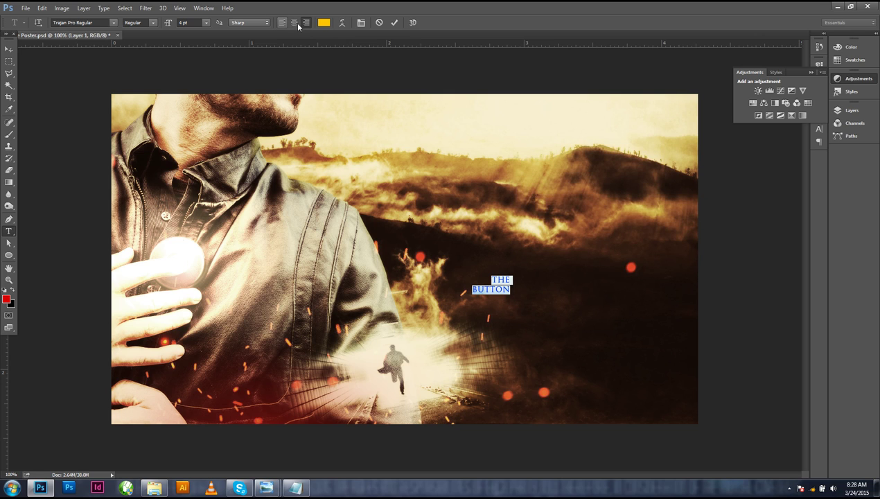
Centre-align the title lines and set the text size to 14 pt
click(293, 22)
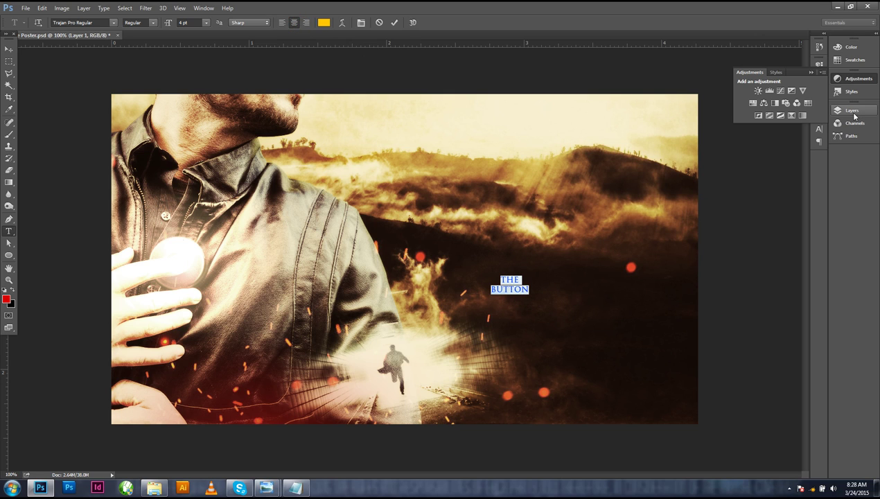
click(818, 130)
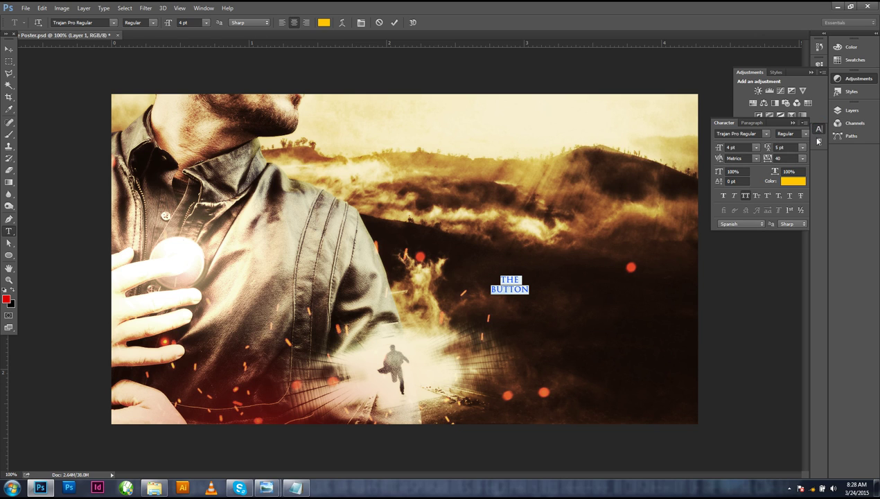
click(754, 147)
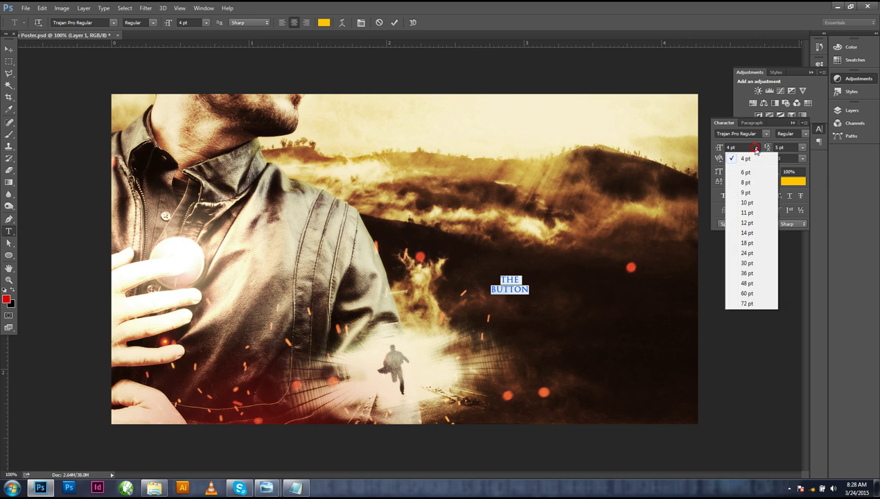
click(749, 215)
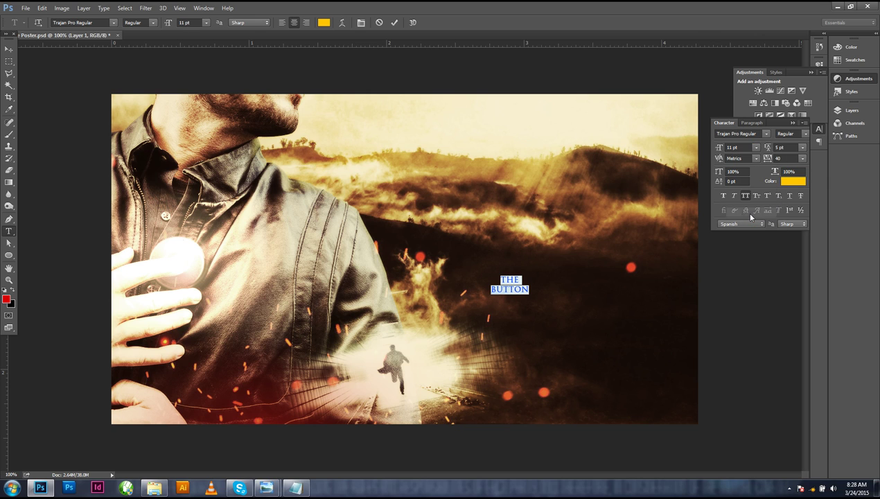
click(755, 148)
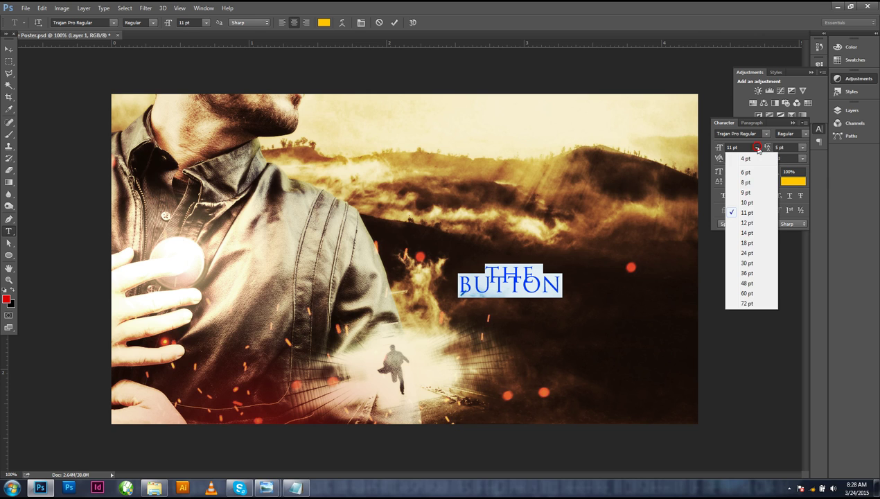
click(748, 233)
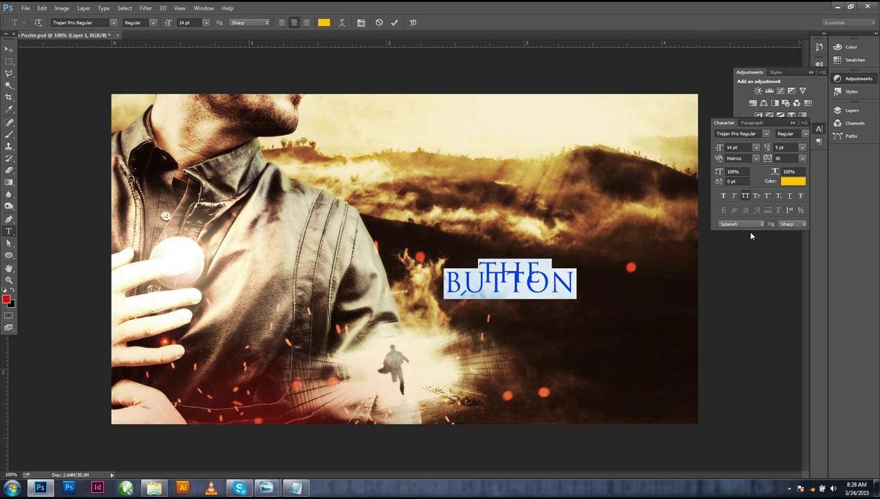
Set the title font to Frutiger 65 Bold, replacing the trial Zurich XCn BT Regular
click(108, 23)
click(109, 23)
click(114, 23)
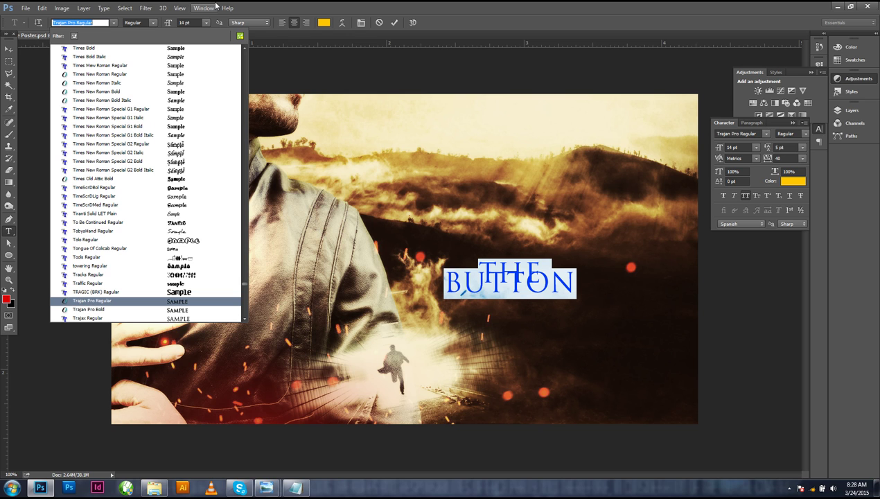
drag(244, 287, 238, 306)
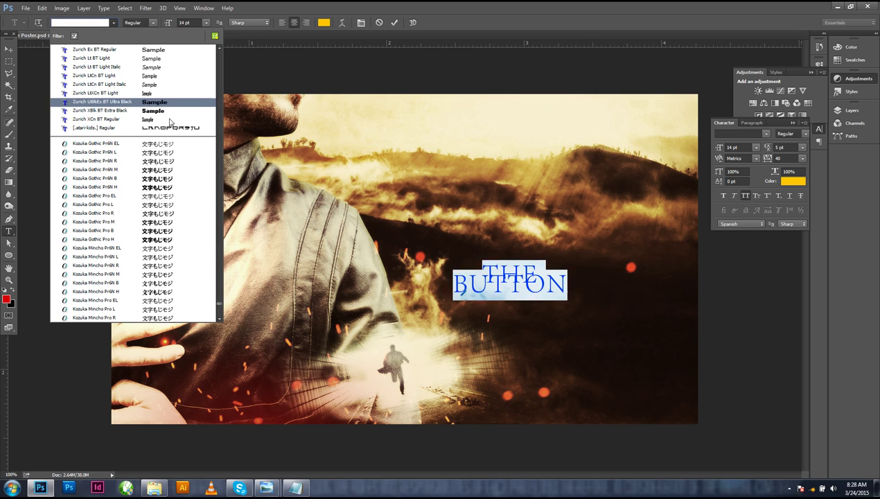
click(170, 121)
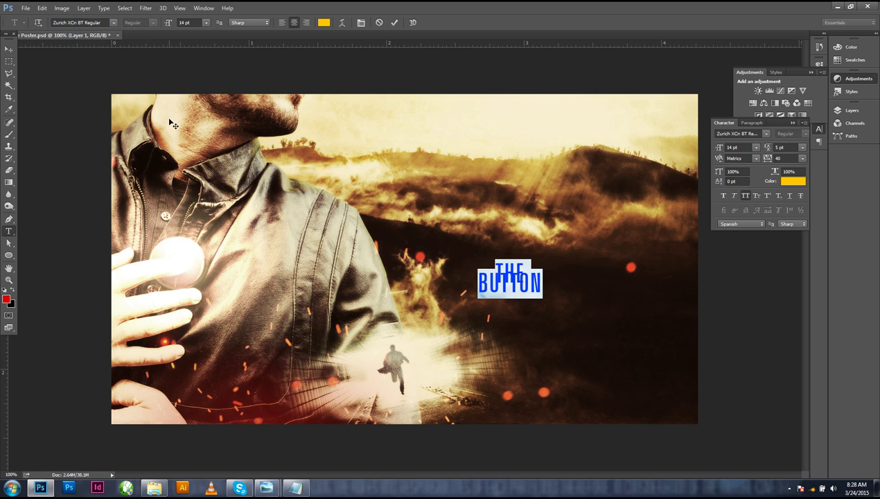
click(116, 24)
text(F)
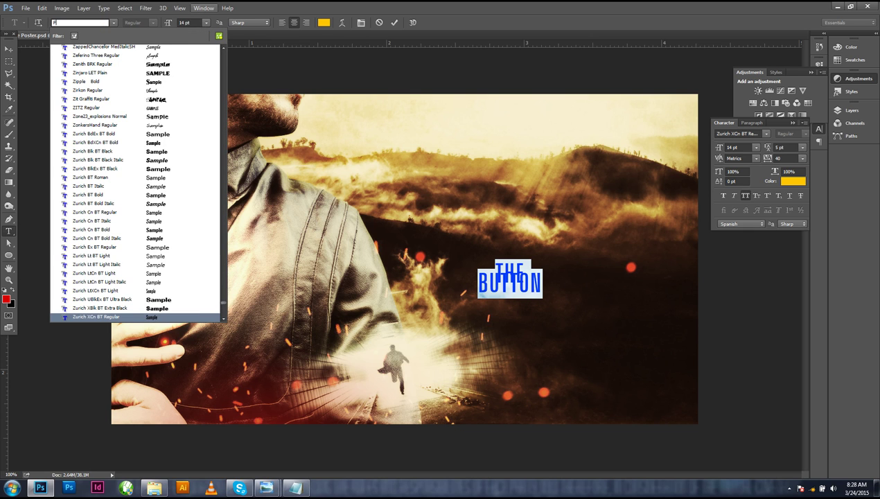
text(RUT)
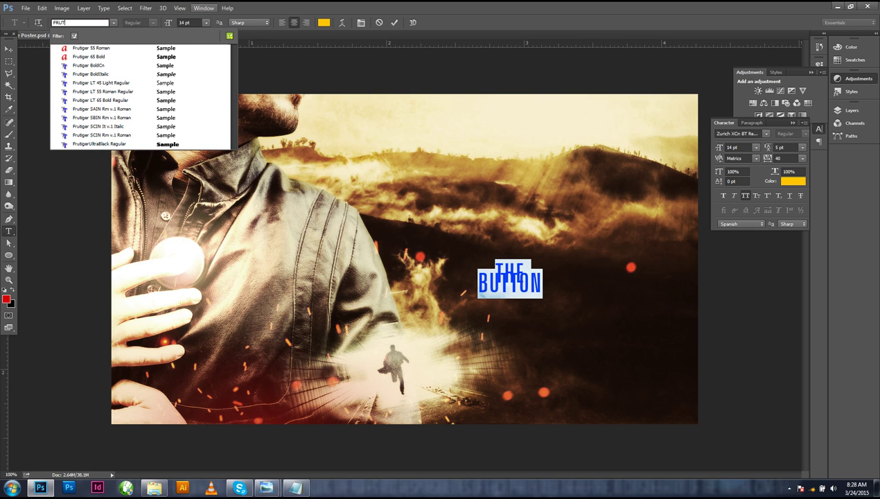
click(165, 58)
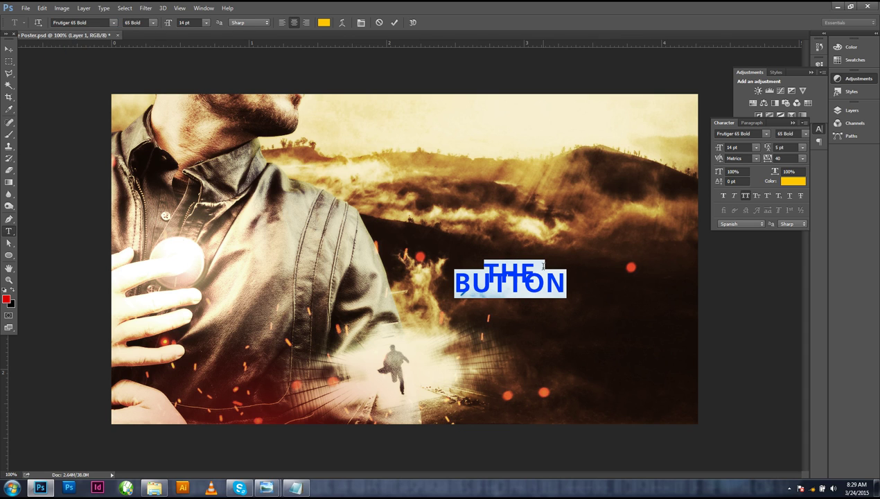
Adjust the title's line spacing and resize the word THE, settling on 14 pt
click(784, 147)
key(Up)
key(Up)
key(Up)
key(Up)
key(Up)
key(Up)
key(Up)
key(Up)
key(Up)
key(Up)
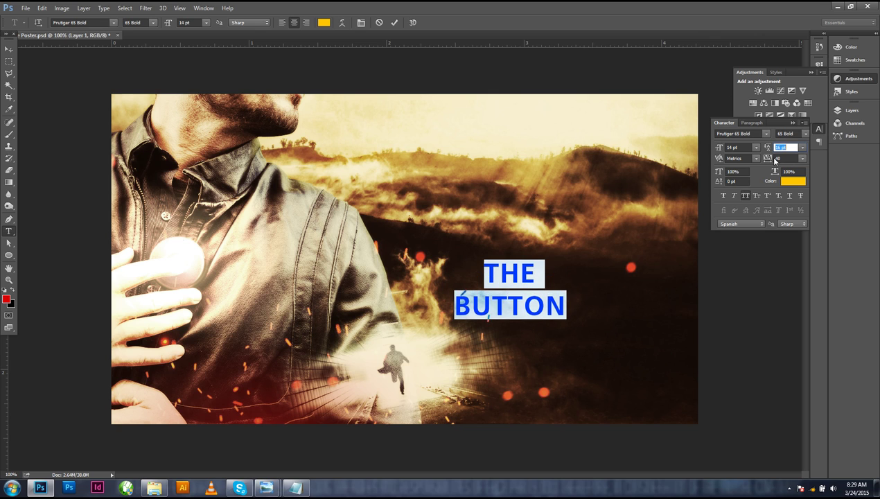
key(Down)
key(Down)
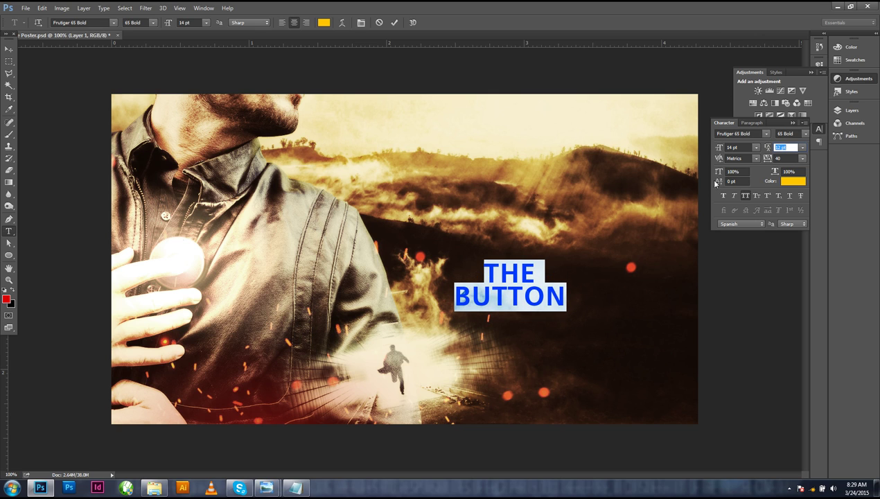
click(560, 273)
drag(539, 273, 457, 270)
click(742, 147)
text(4)
key(Return)
text(7)
key(Return)
text(14)
key(Return)
Tidy the leading between title lines and spread the letters widely apart
click(518, 297)
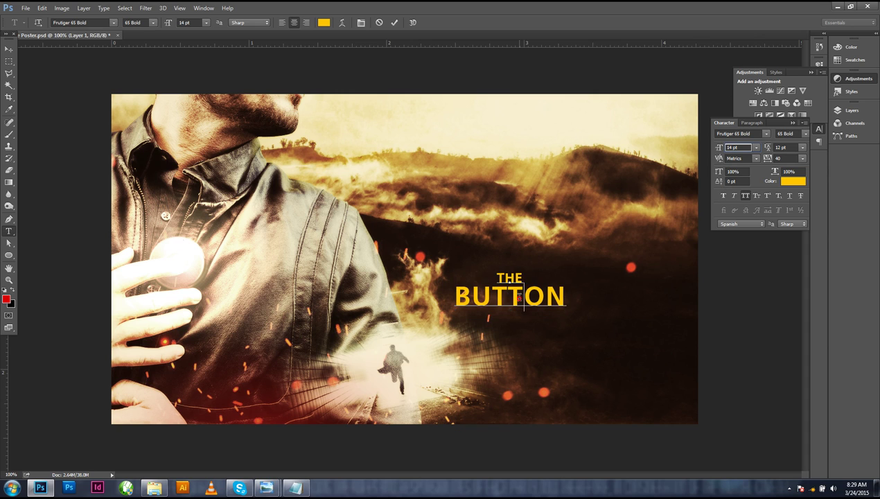
double_click(518, 297)
key(ctrl+a)
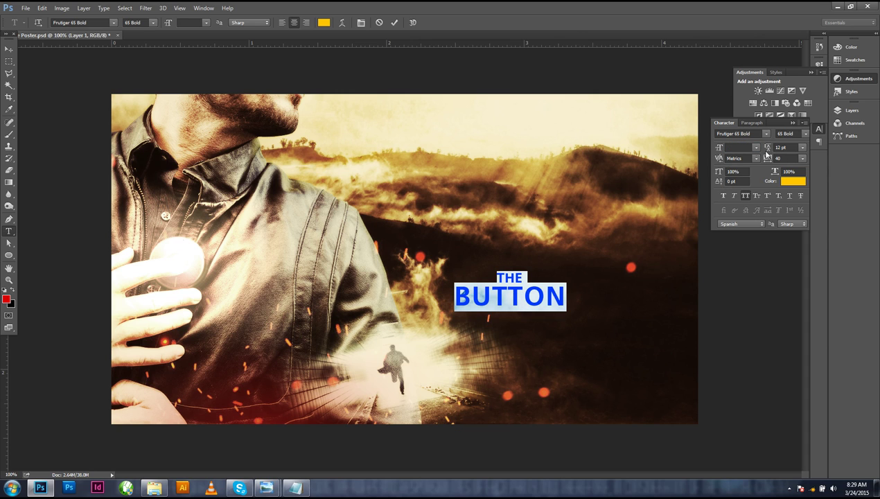
click(782, 147)
key(Down)
key(Down)
key(Down)
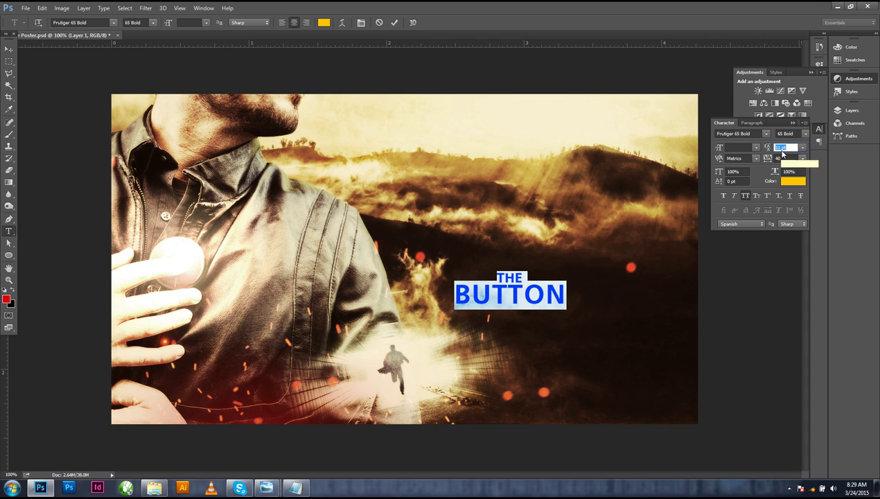
key(Tab)
key(Up)
key(Up)
key(shift+Up)
key(shift+Up)
key(shift+Up)
key(shift+Up)
key(shift+Up)
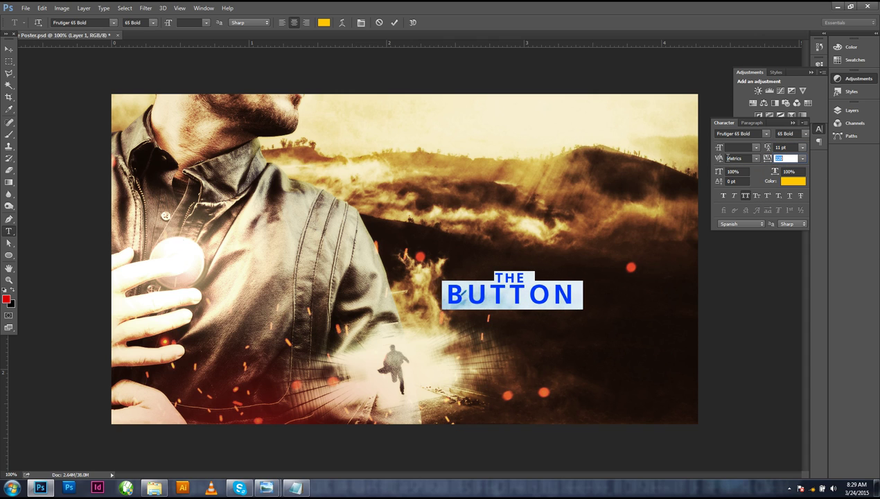
key(Down)
key(Down)
key(Down)
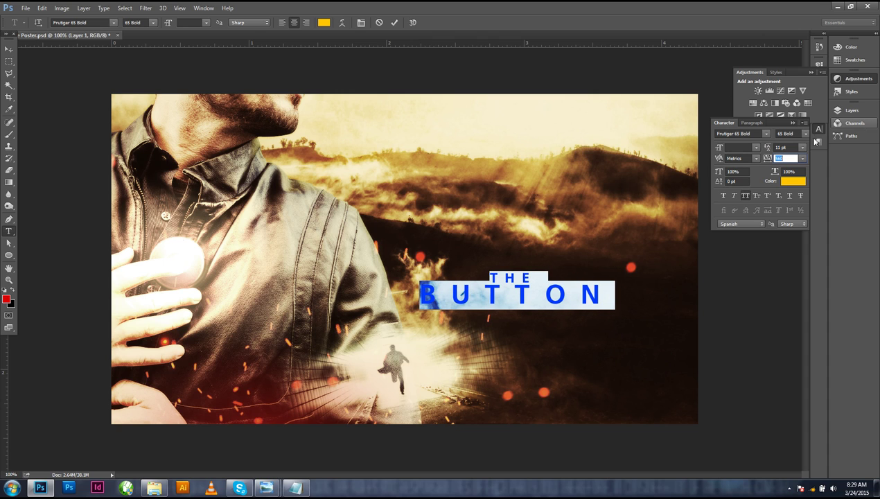
click(779, 147)
key(Up)
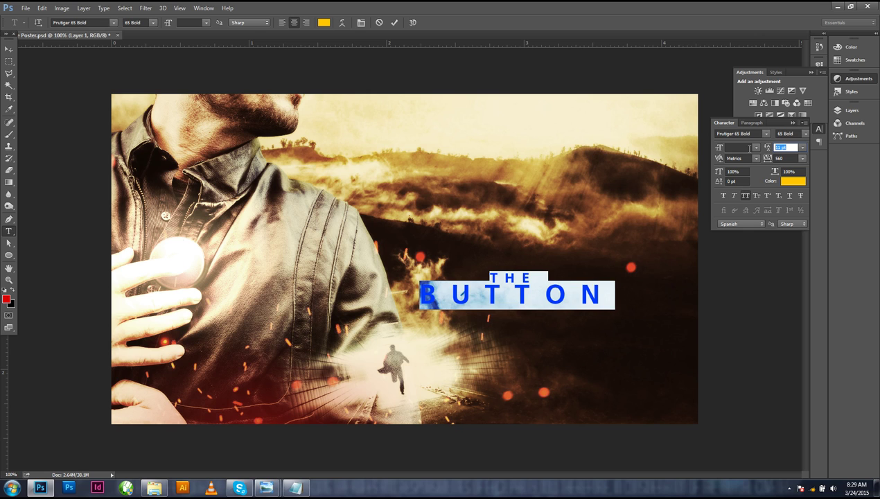
Move the title right and slightly up, then widen its tracking further to 620
click(9, 49)
drag(506, 303, 546, 297)
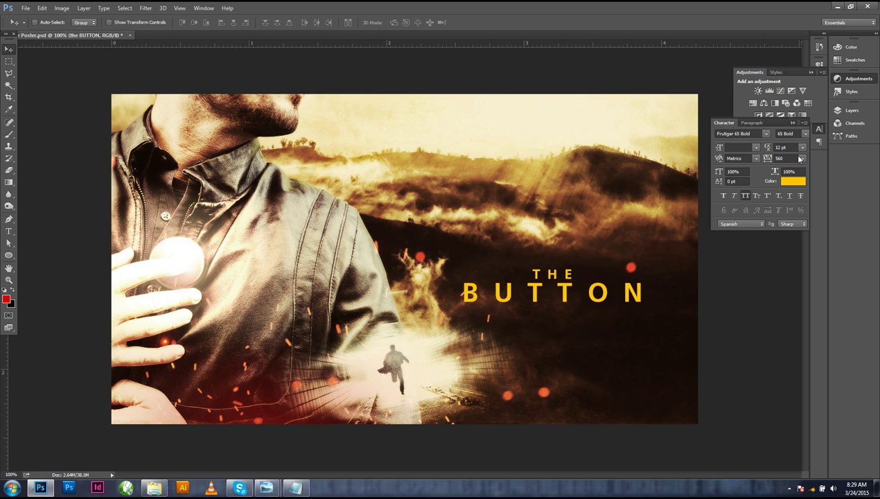
click(851, 110)
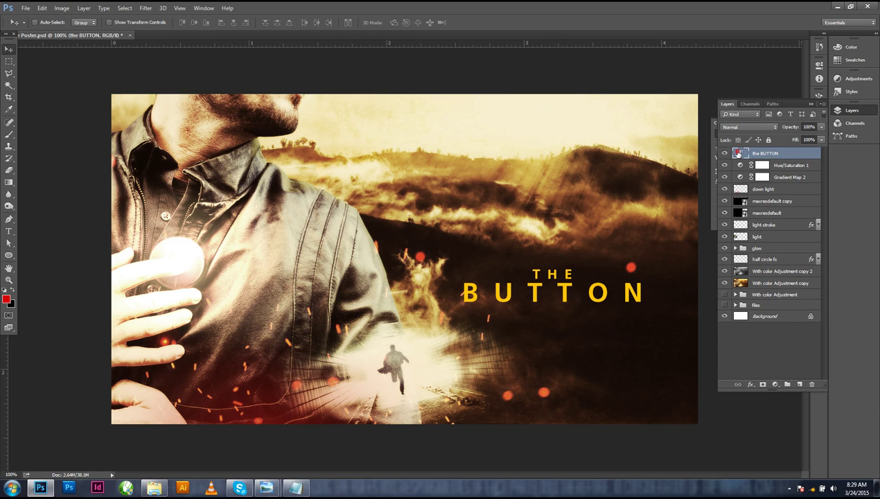
double_click(737, 153)
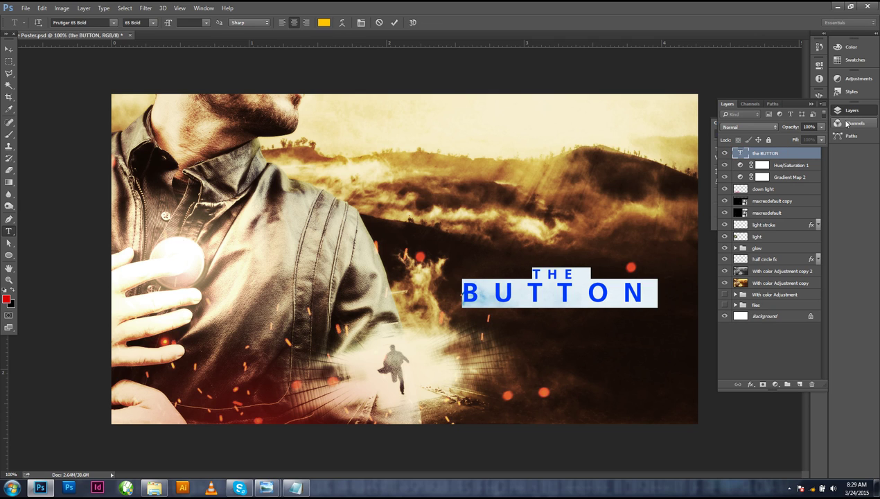
click(811, 104)
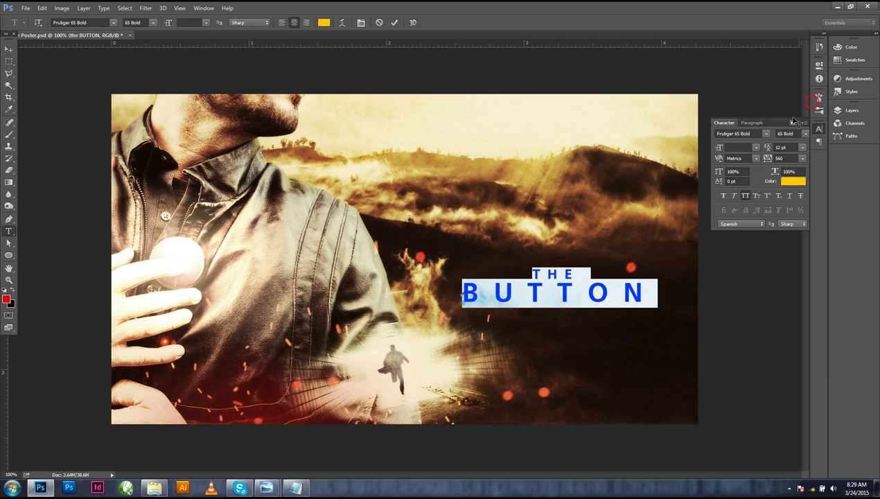
click(791, 157)
key(Up)
key(Up)
key(Up)
key(Up)
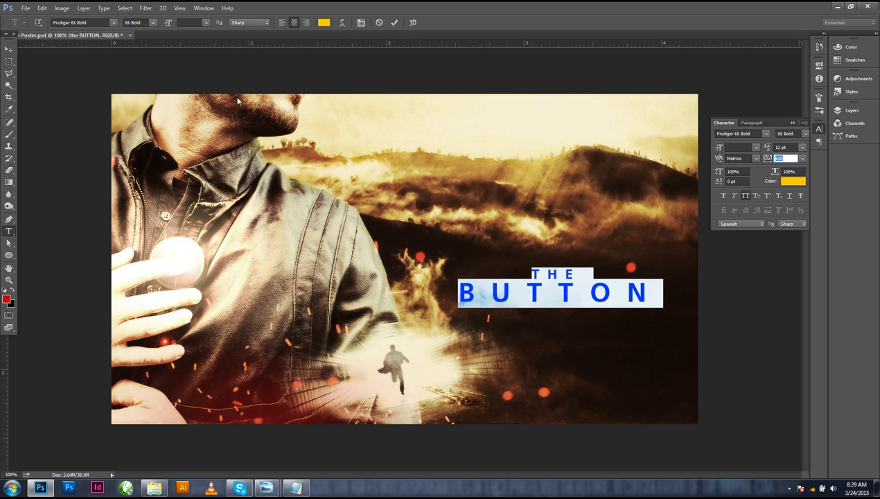
Scale the title slightly smaller to about 11.08 pt and nudge it into place
click(7, 47)
key(ctrl)
key(ctrl+t)
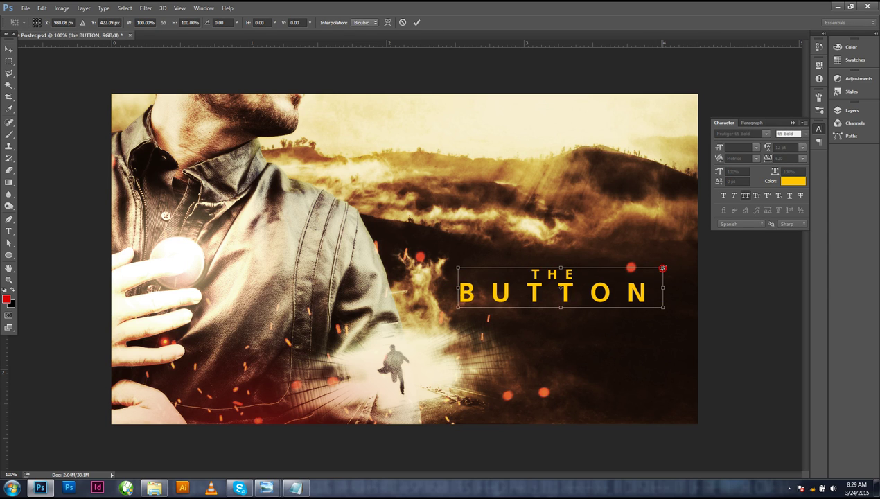
drag(662, 267, 655, 271)
key(Return)
drag(571, 289, 602, 291)
Type the subtitle 'the return of ceasar' below BUTTON in Trajan Pro Regular
click(8, 231)
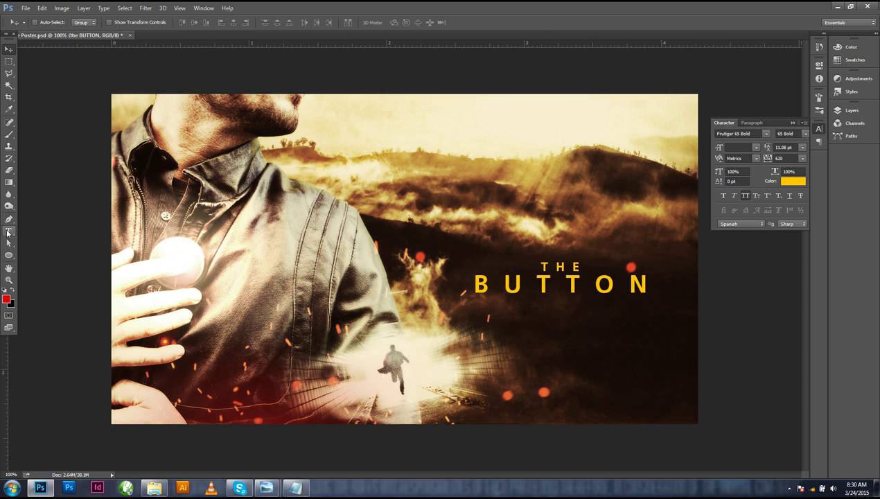
click(485, 307)
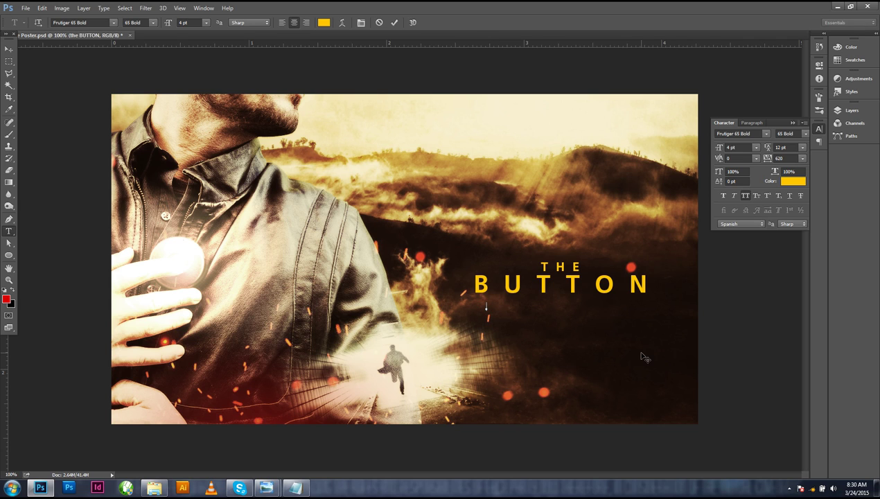
text(the return of ceasar)
key(ctrl+a)
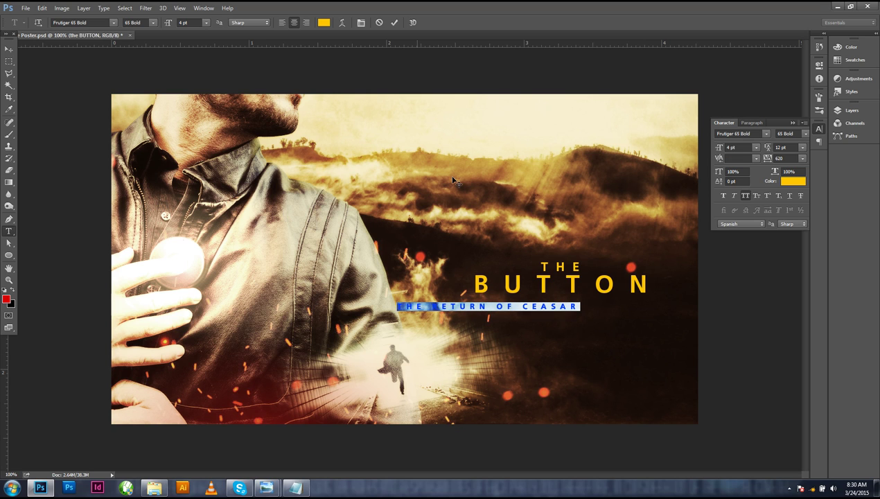
click(103, 23)
text(TRAJA)
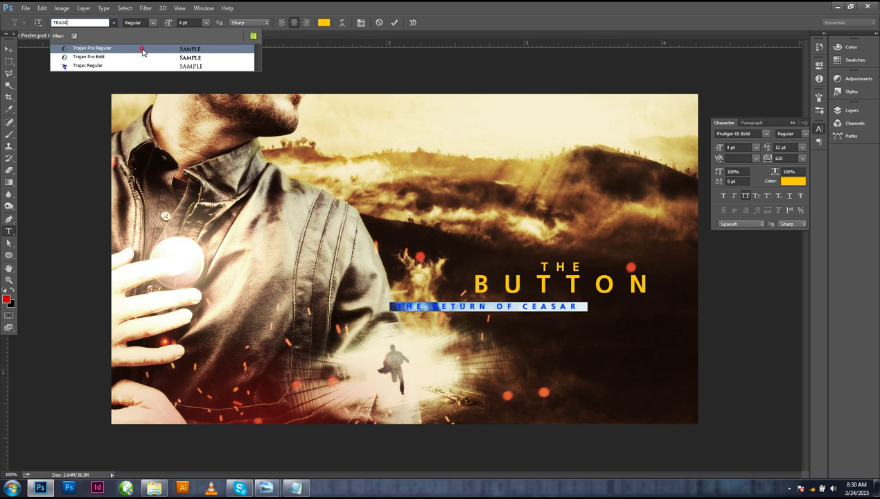
click(142, 51)
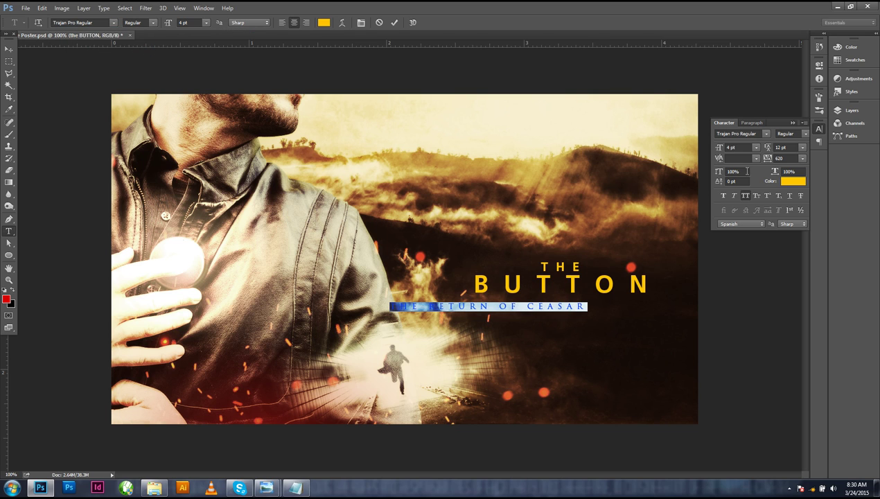
Colour the subtitle white and centre it under the title
click(788, 183)
click(558, 183)
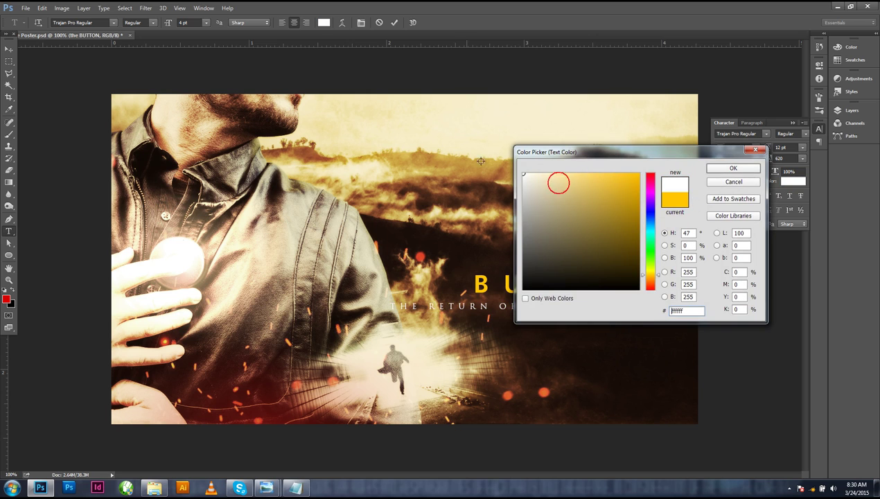
click(732, 168)
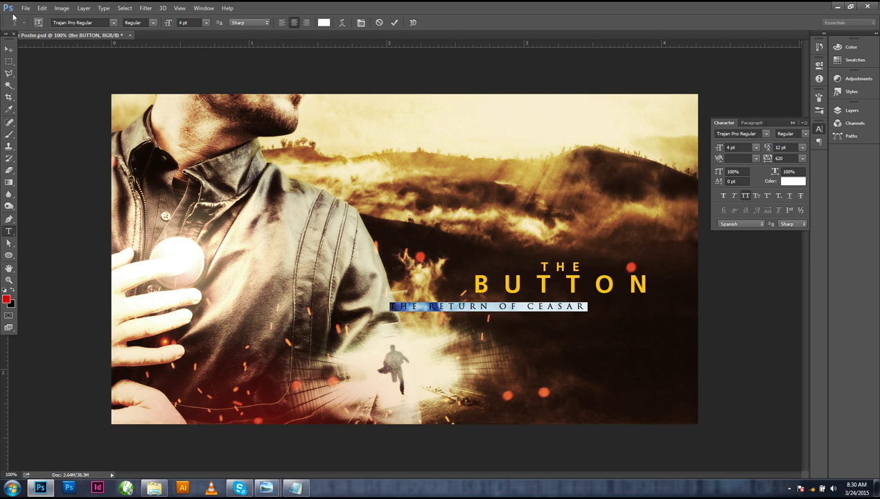
click(9, 49)
drag(477, 309, 543, 306)
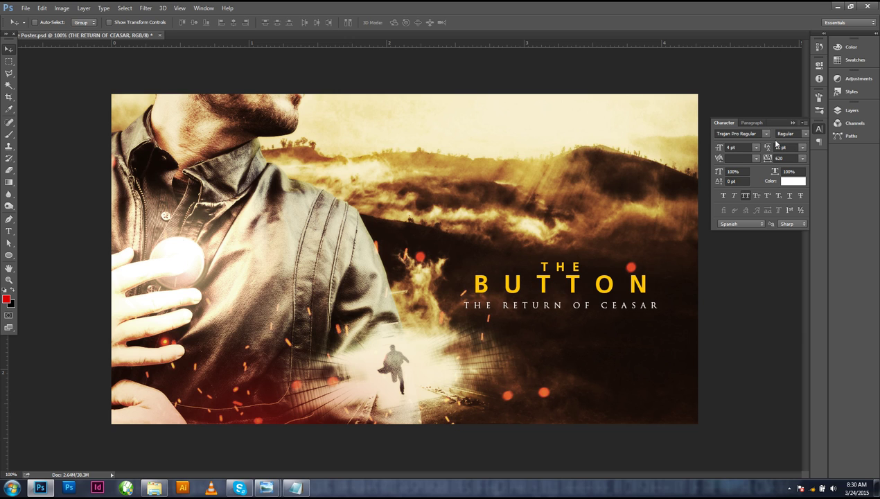
Scale the subtitle THE RETURN OF CEASAR to about two-thirds size and move it up under BUTTON
key(ctrl+t)
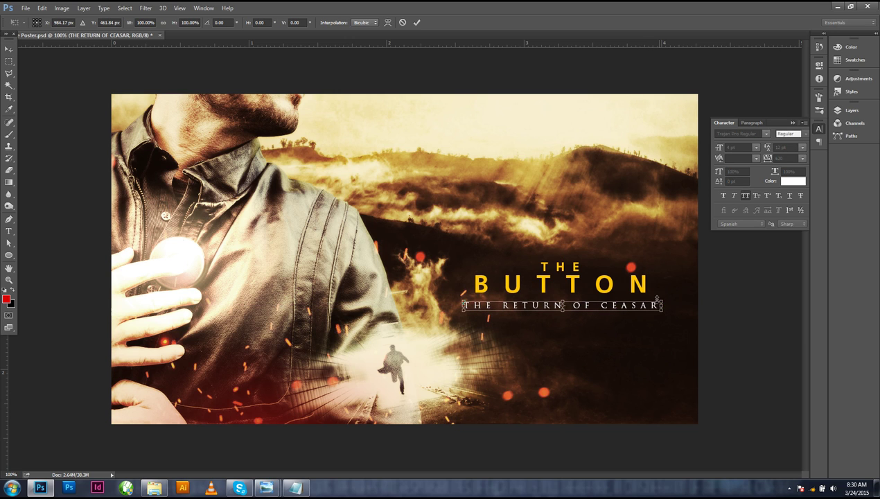
drag(662, 302, 621, 304)
key(Return)
drag(563, 309, 563, 305)
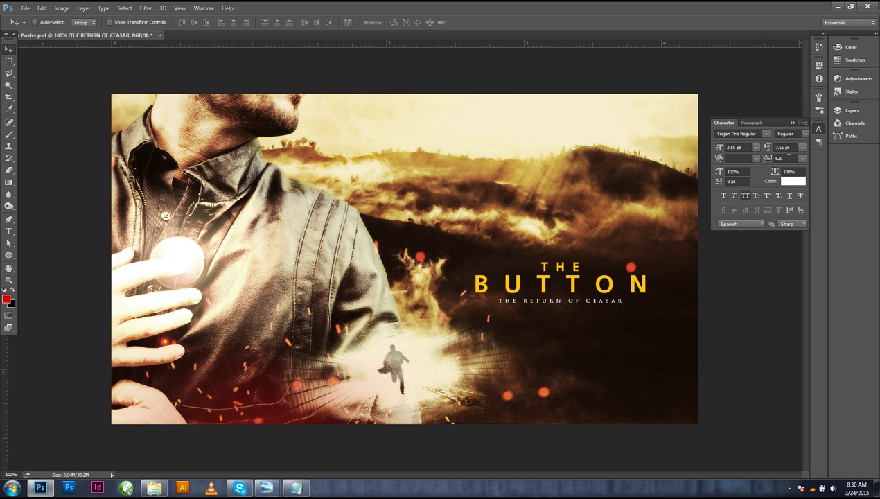
Widen the subtitle's letter spacing to 1060 tracking in the Character panel
click(849, 110)
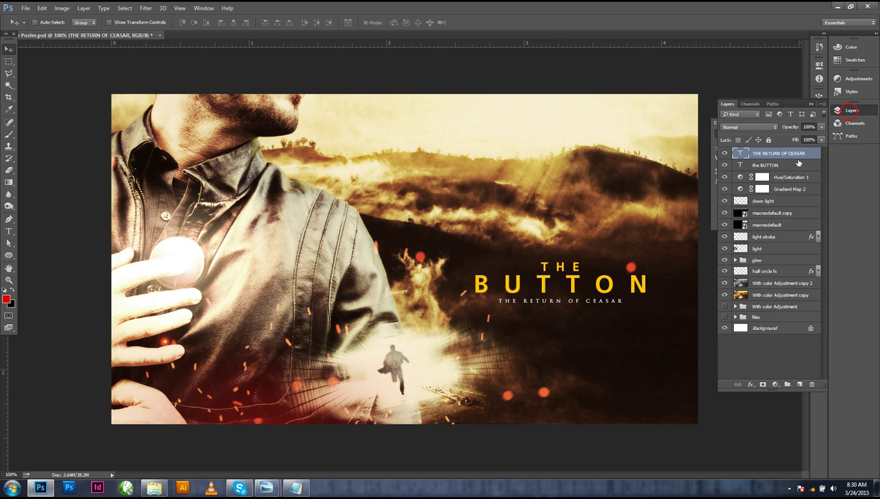
double_click(740, 153)
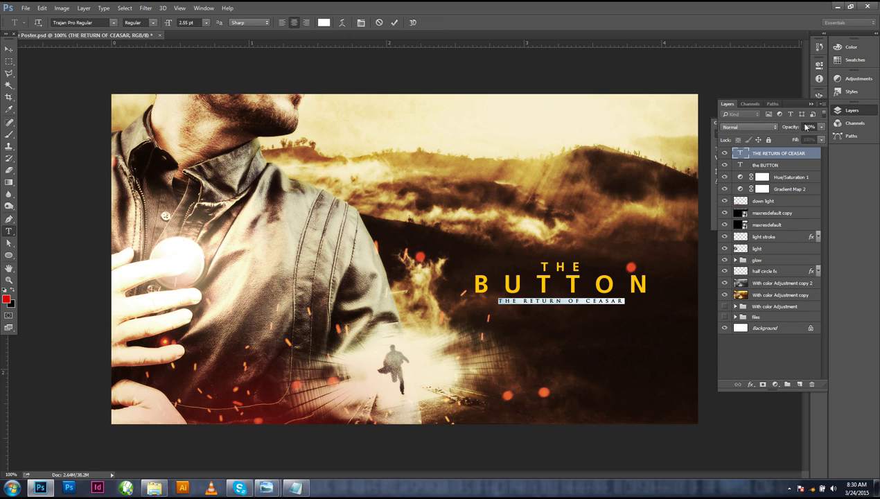
click(811, 104)
click(783, 157)
key(shift+Up)
key(shift+Up)
key(shift+Up)
key(shift+Up)
key(shift+Up)
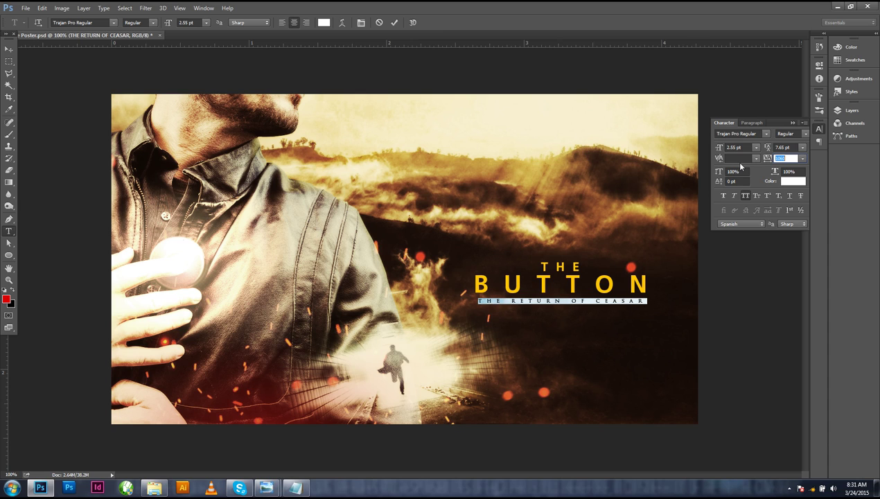
Nudge the subtitle slightly left and enlarge it to about 104%
click(8, 48)
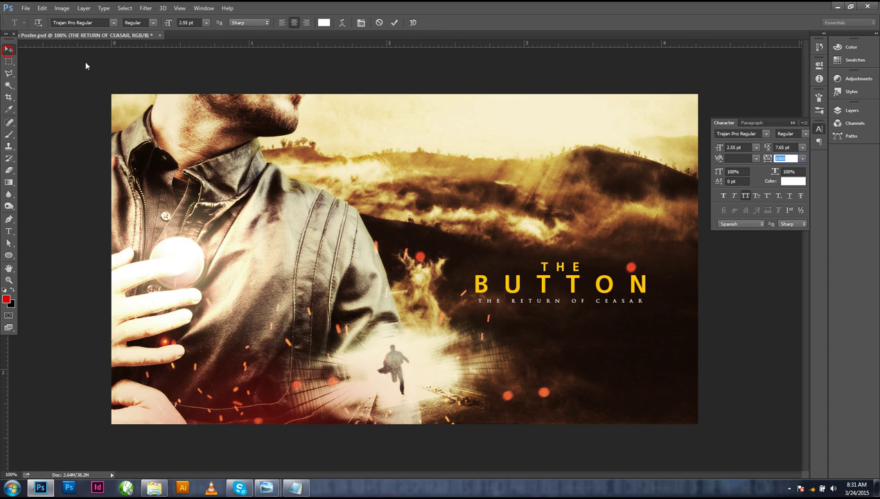
drag(582, 310, 574, 309)
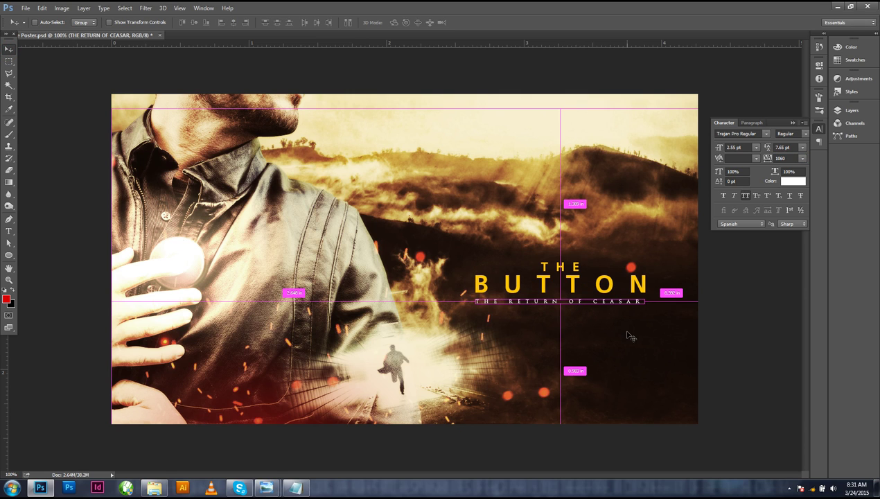
key(ctrl+t)
drag(644, 307, 651, 306)
key(Return)
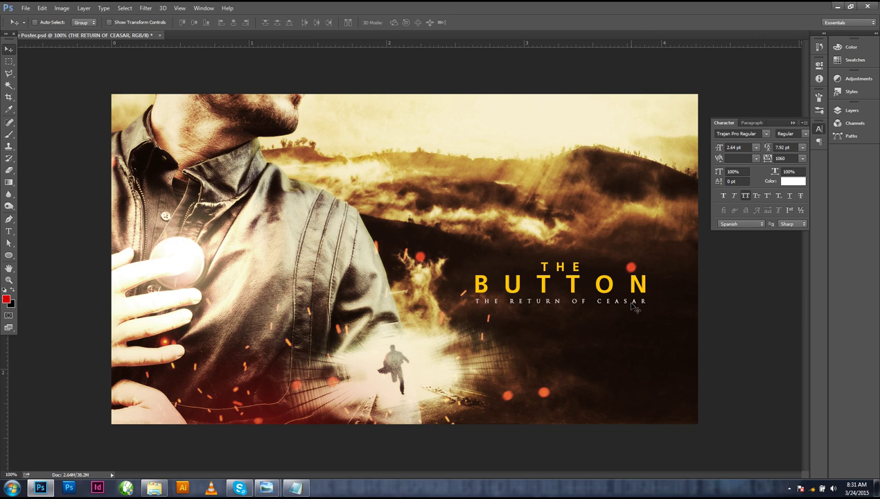
Type the credit line 'A CEASAR GRAPHIX FILM' above THE and select it for tracking edits
click(9, 230)
click(530, 246)
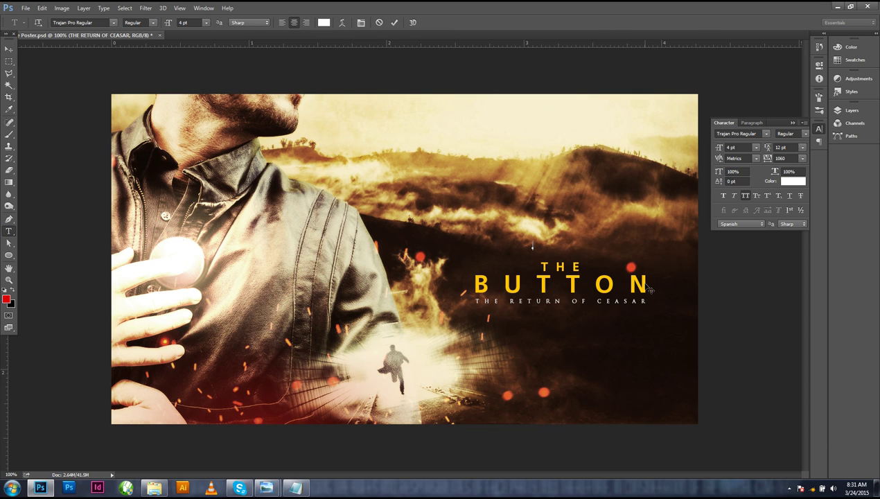
text(AFILM BY CEASAR)
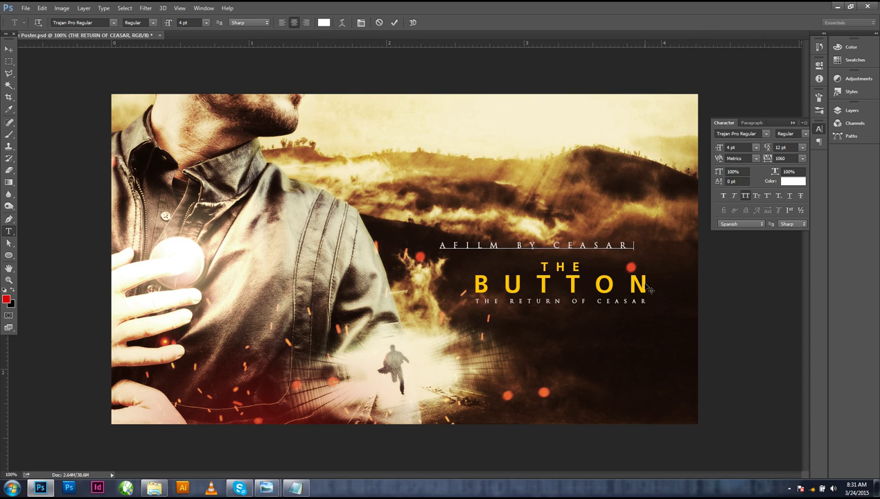
key(BackSpace)
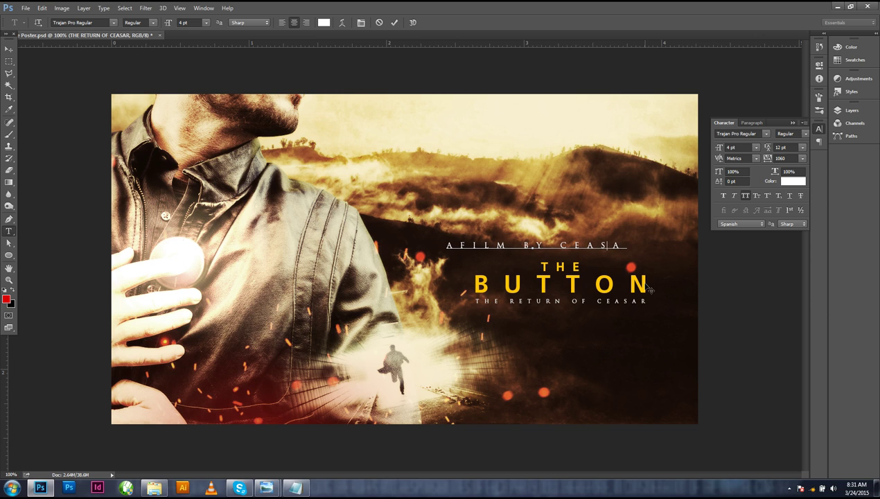
key(ctrl+a)
key(BackSpace)
text(A CEASAR)
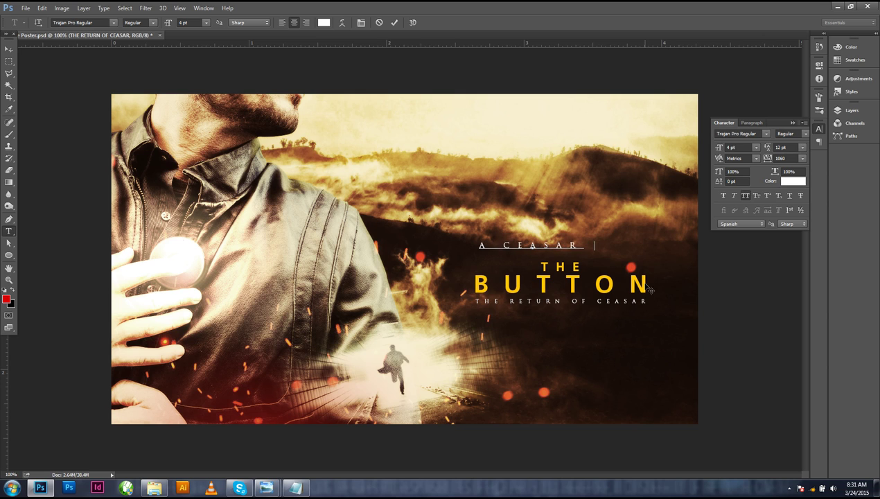
text( , GRAPHIX)
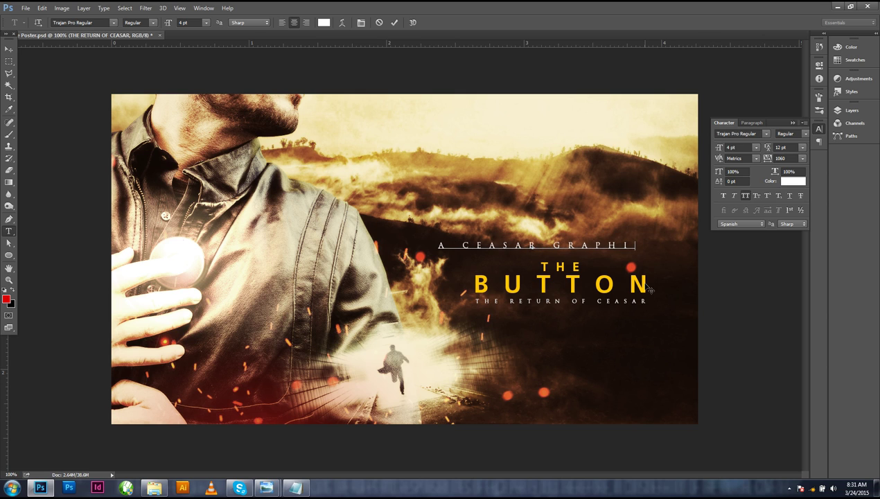
text( FILM)
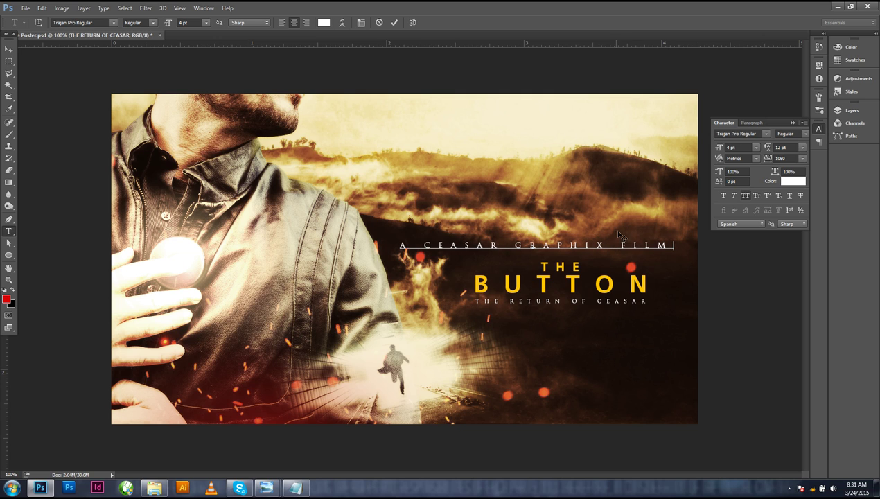
key(ctrl+a)
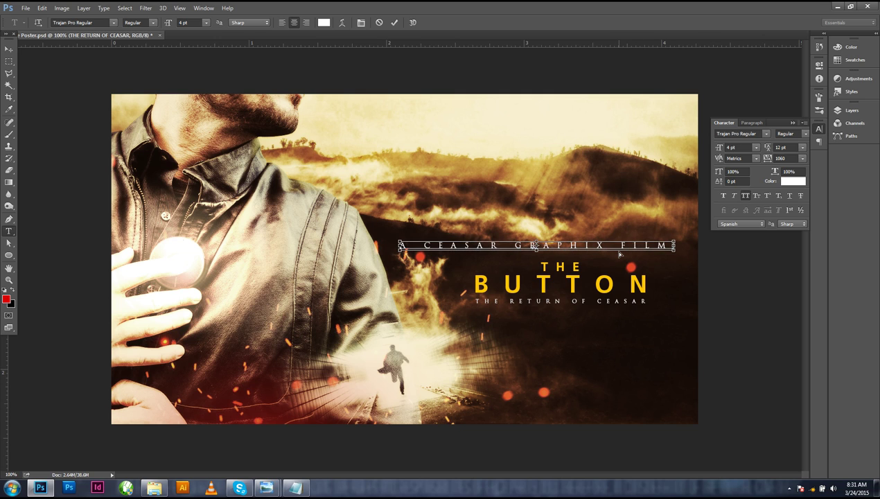
click(786, 158)
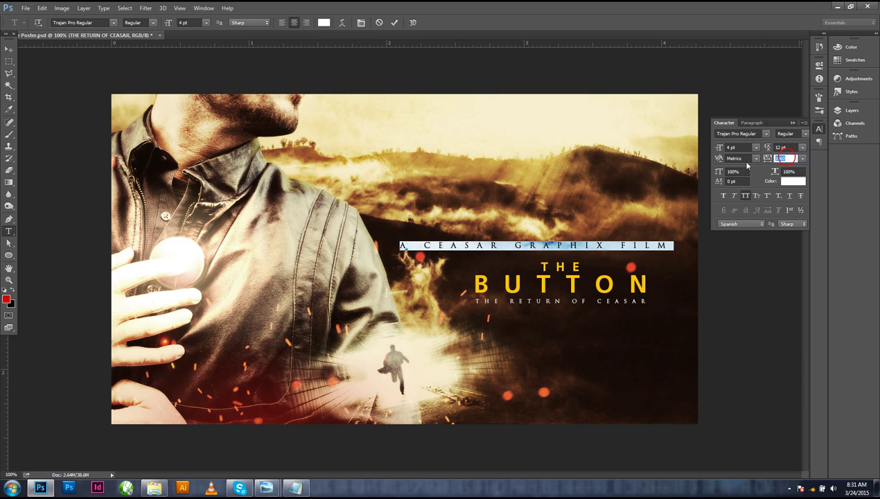
Set the credit line's tracking to 0 and its font to Huxlee Vertical Regular
text(0)
click(102, 23)
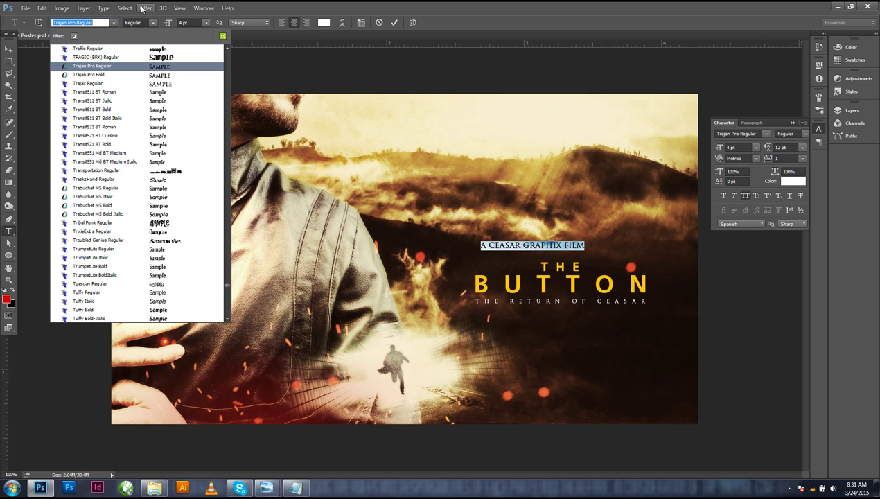
text(HUX)
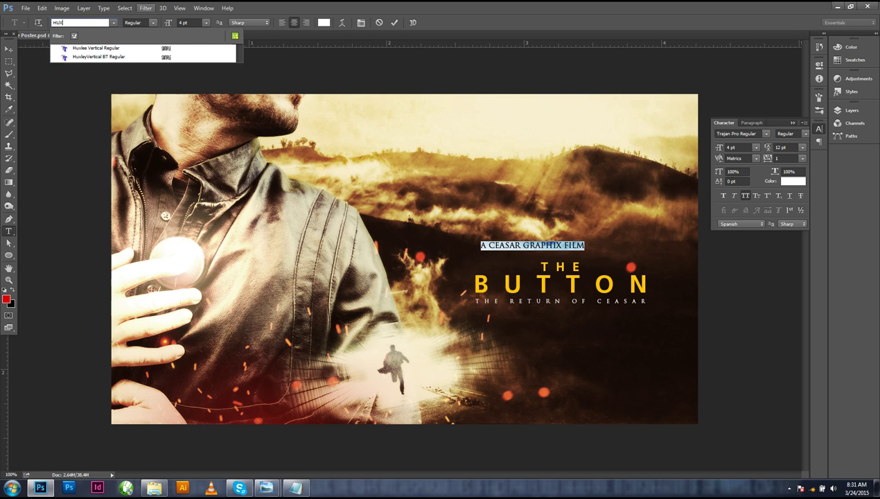
click(169, 52)
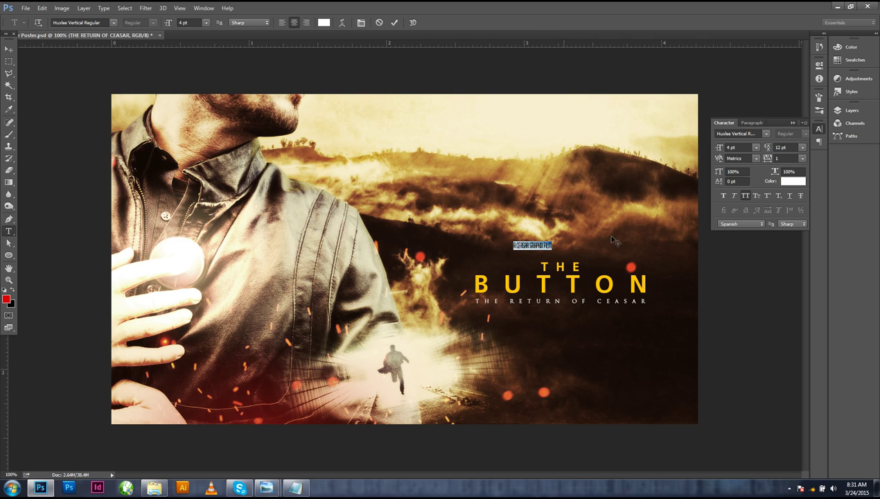
Reduce the credit line's font size step by step down to 6 pt
click(758, 149)
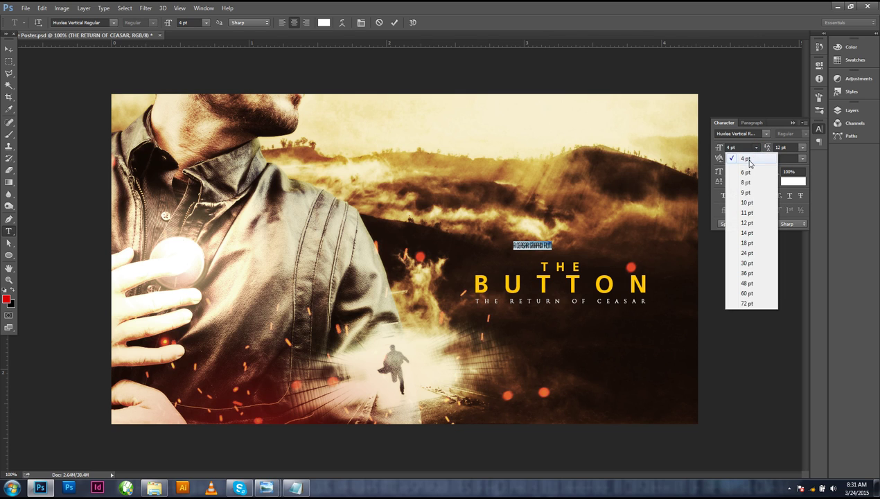
click(747, 204)
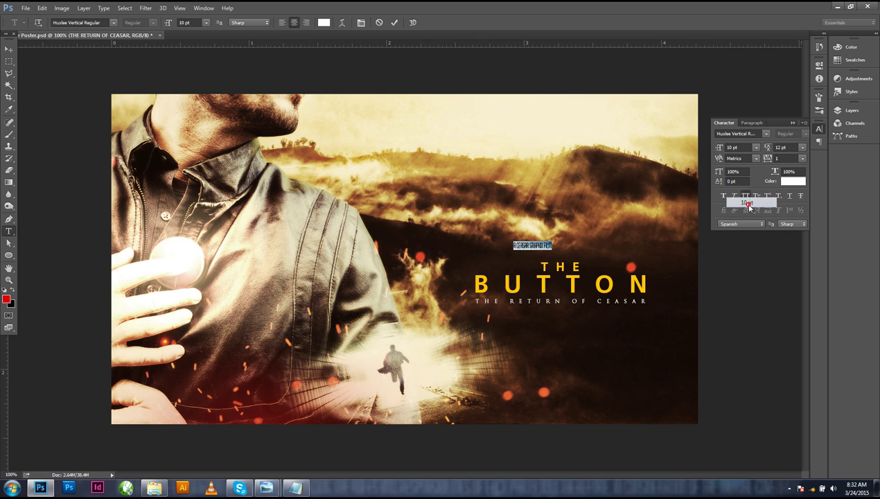
click(755, 146)
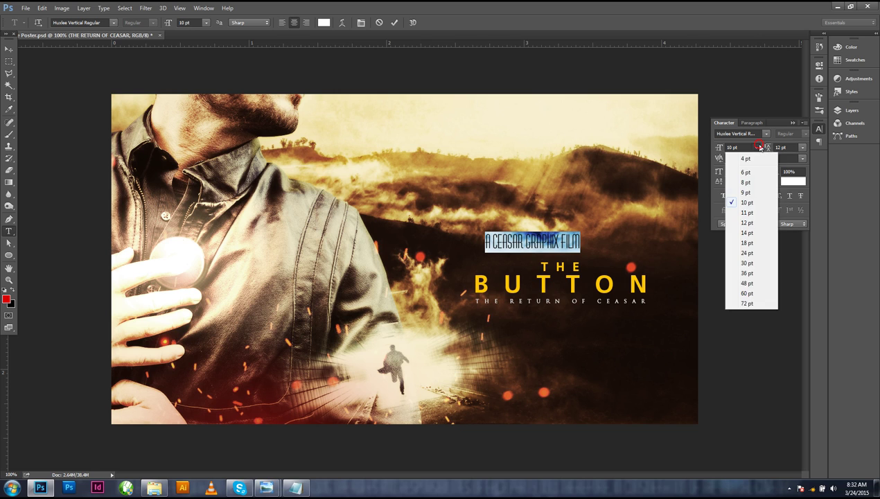
click(743, 192)
click(755, 147)
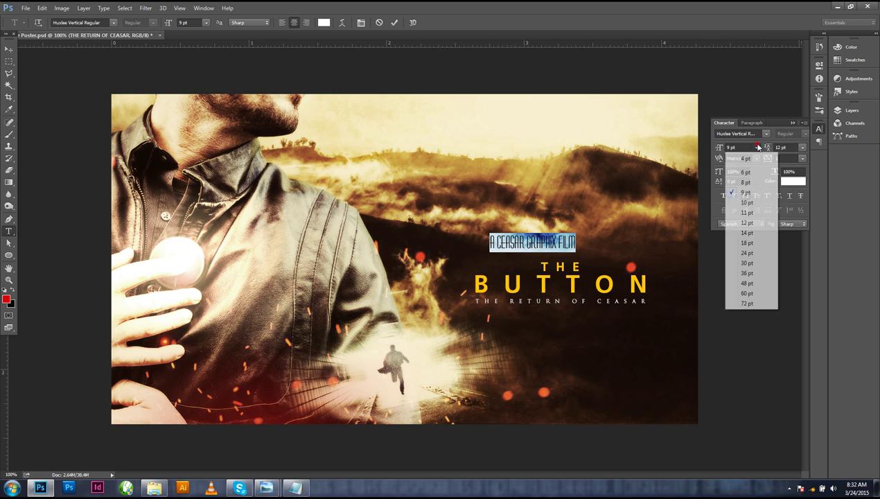
click(746, 181)
click(755, 147)
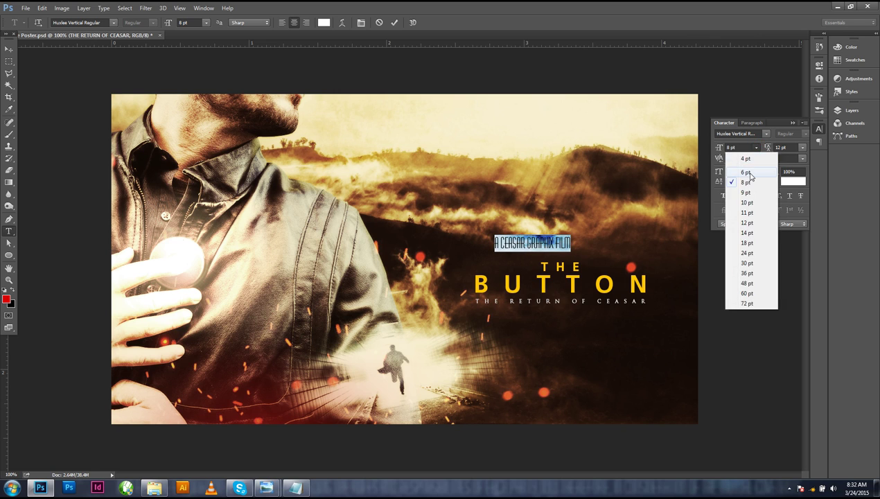
click(749, 158)
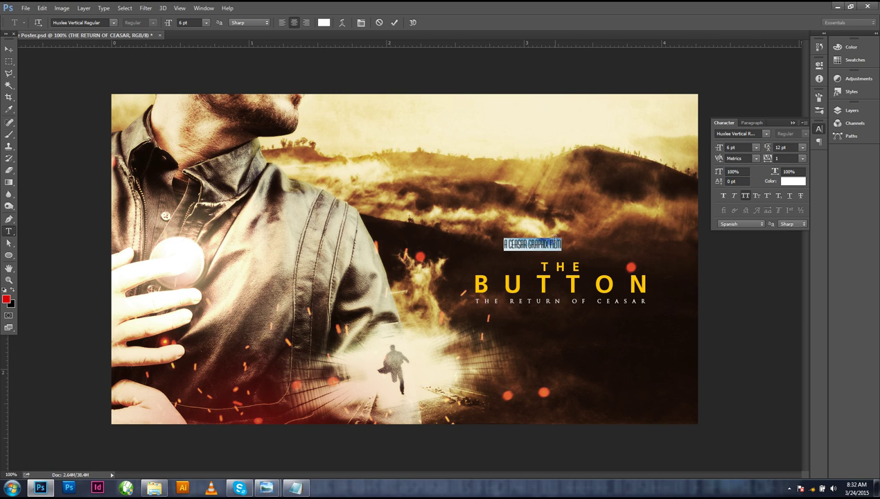
Shrink the word FILM to 4 pt and place the credit line centred above THE
double_click(555, 243)
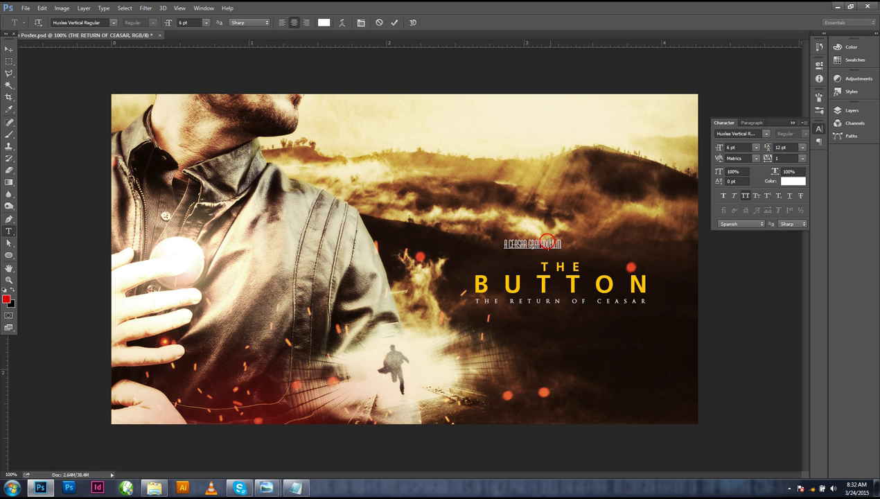
click(755, 147)
click(746, 158)
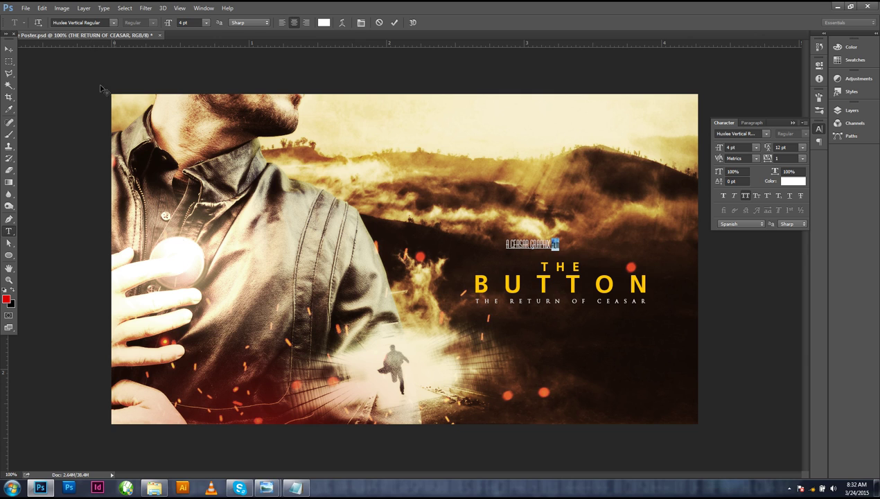
click(9, 50)
drag(534, 244, 561, 261)
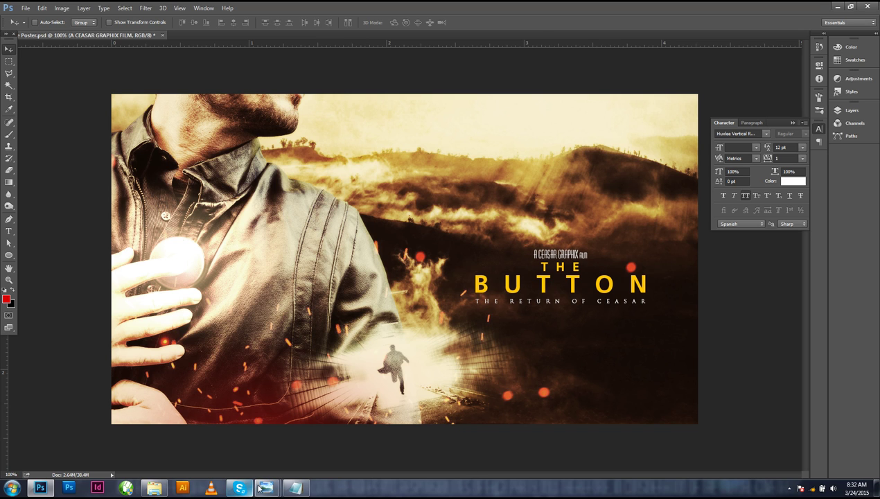
Select the 'Our faculty…' paragraph in SOCIAL MEDIA ADVERTS.txt, then return to Photoshop
click(298, 489)
scroll(341, 145, up, 4)
scroll(358, 198, down, 2)
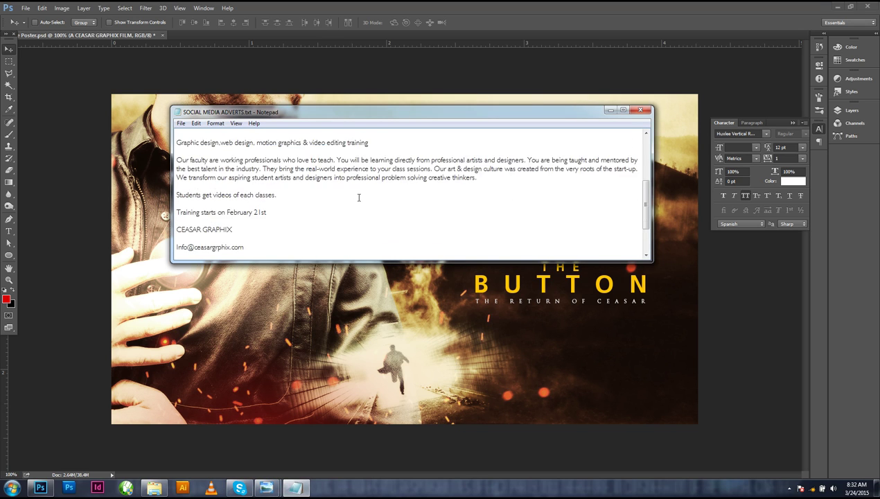
scroll(440, 186, up, 1)
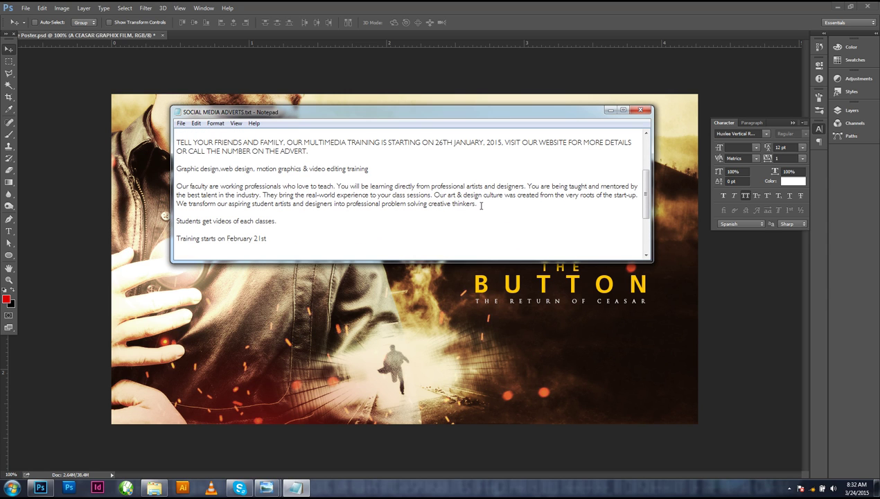
drag(481, 206, 173, 187)
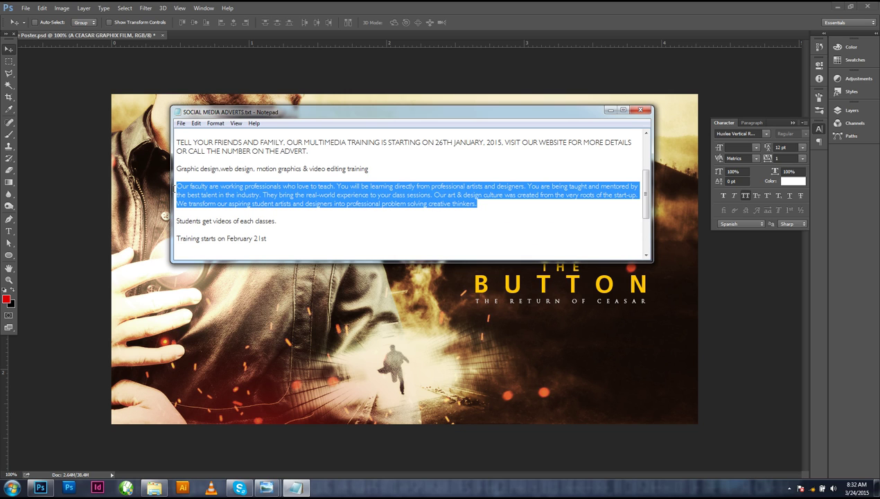
click(547, 5)
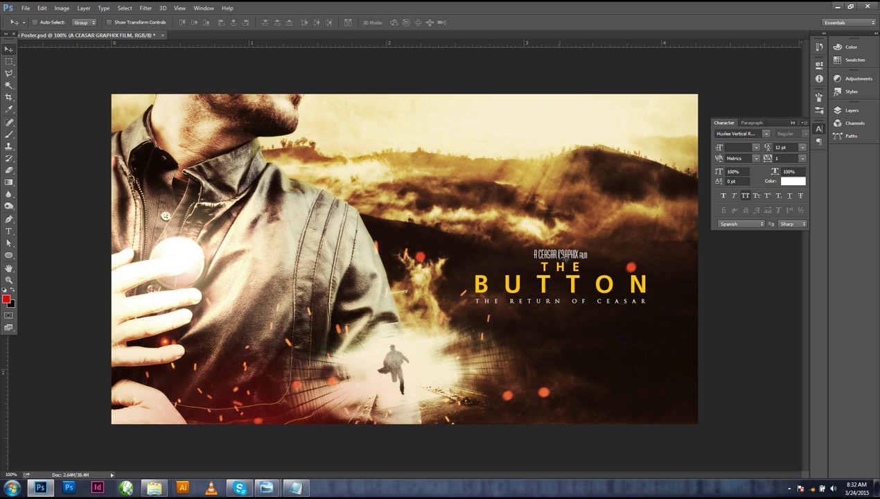
Paste the faculty paragraph into a new text frame below the subtitle
click(9, 231)
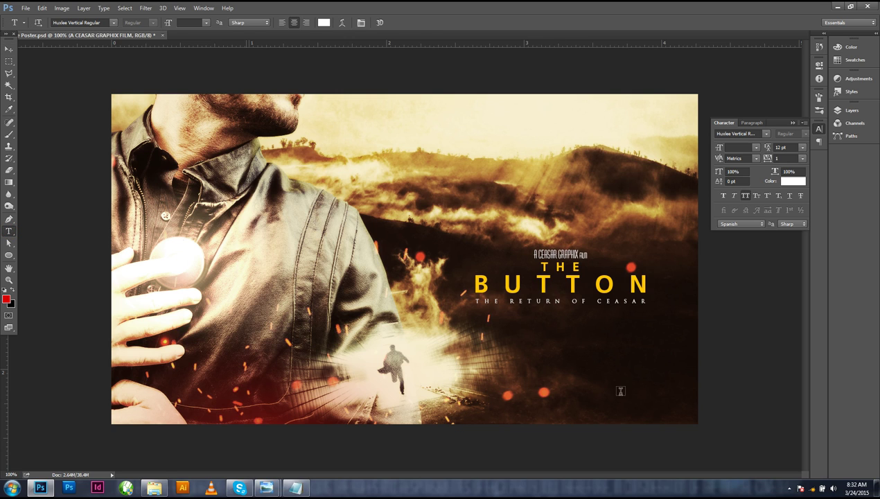
drag(475, 321, 662, 397)
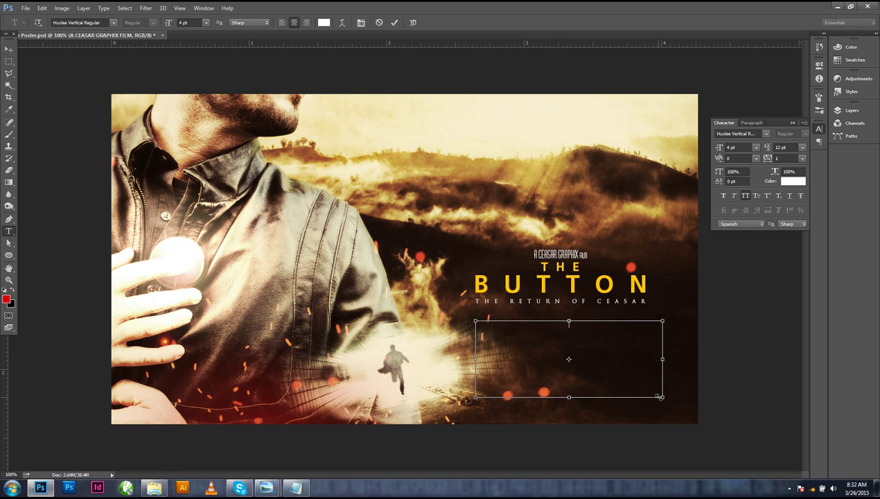
key(ctrl+v)
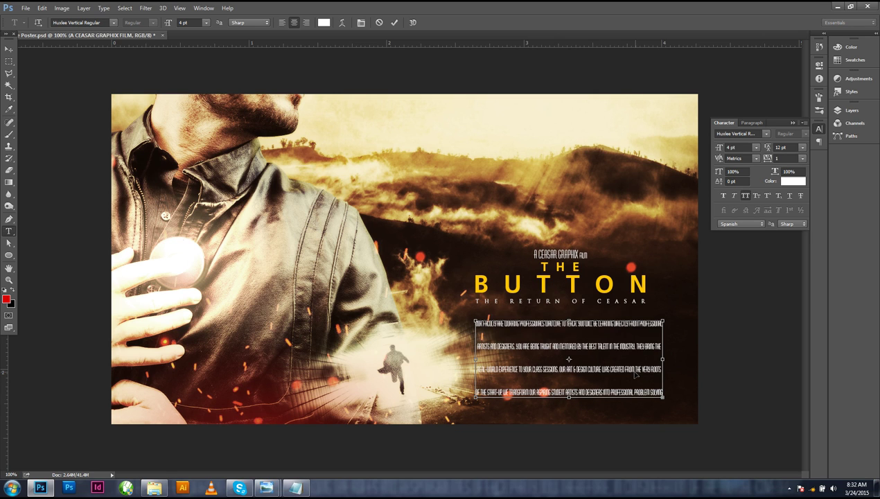
Tighten the paragraph's leading to 5, right-align it, and widen its frame leftward
key(ctrl+a)
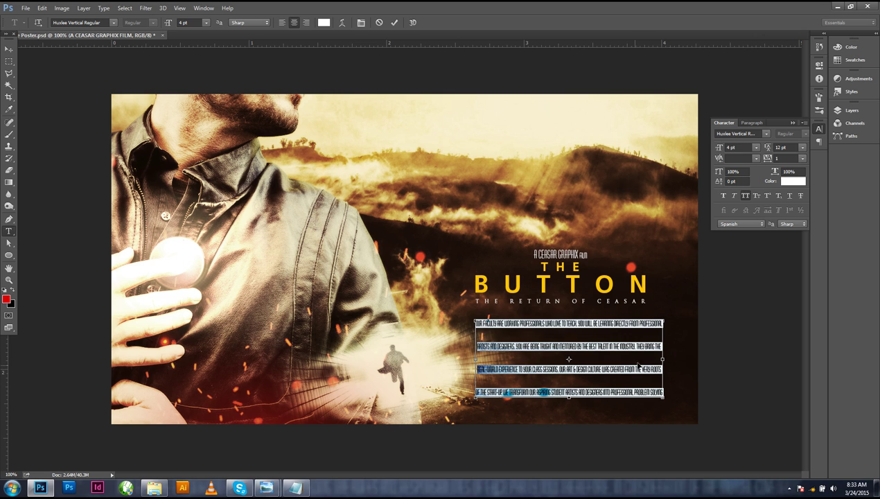
click(790, 147)
text(6)
key(Return)
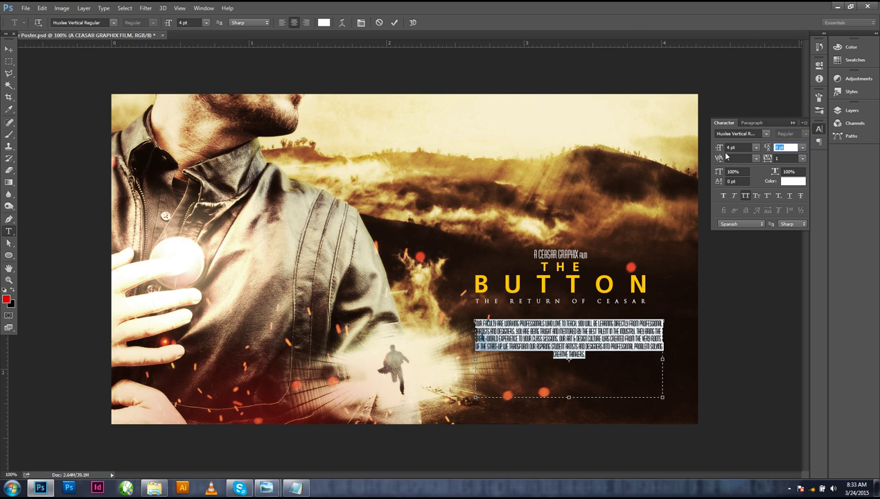
text(5)
key(Return)
click(307, 23)
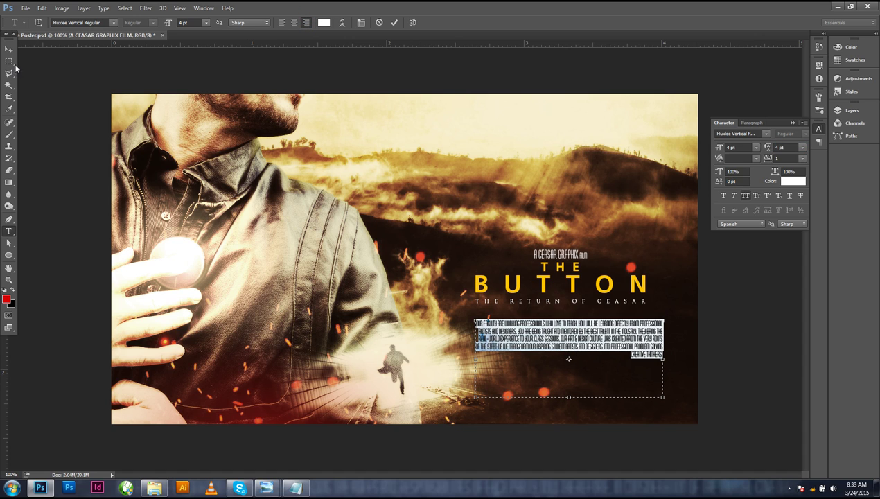
drag(475, 357, 459, 360)
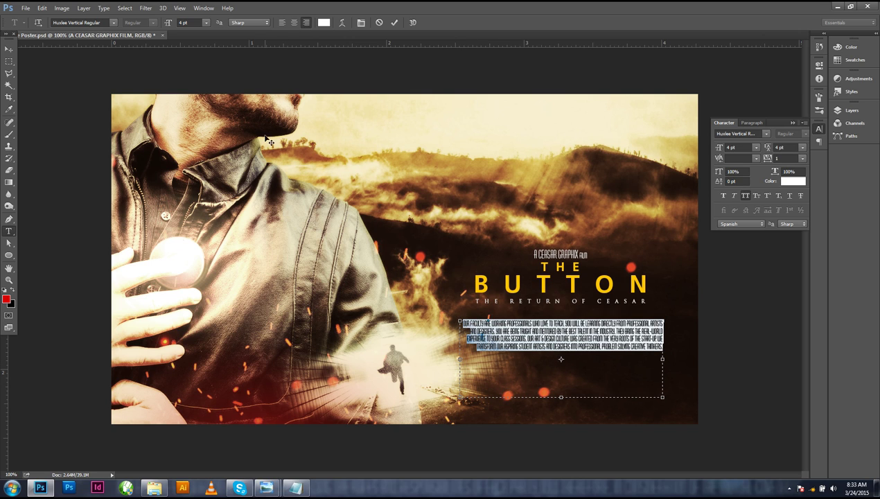
click(9, 47)
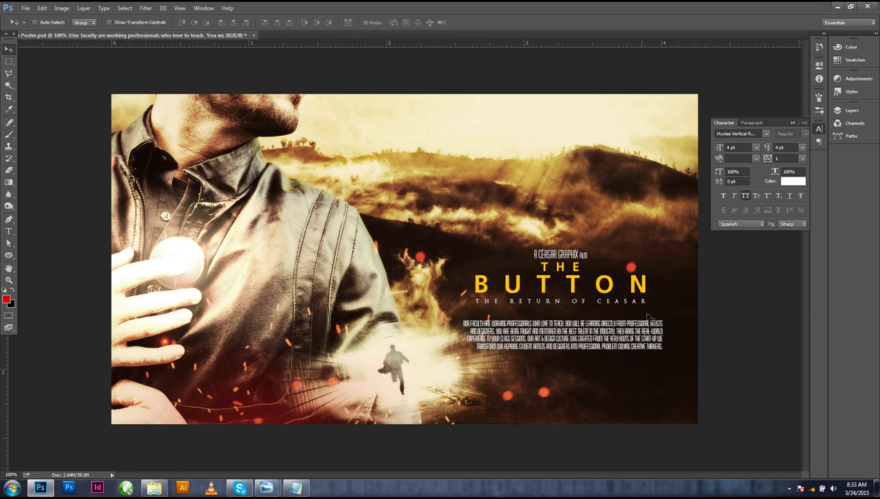
Move the faculty paragraph up and left, then center-align its lines
drag(663, 335, 653, 298)
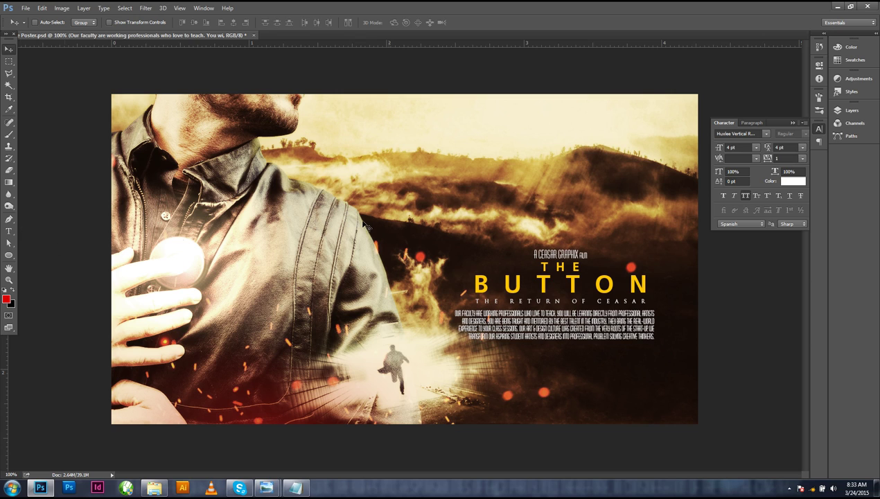
click(839, 110)
double_click(740, 154)
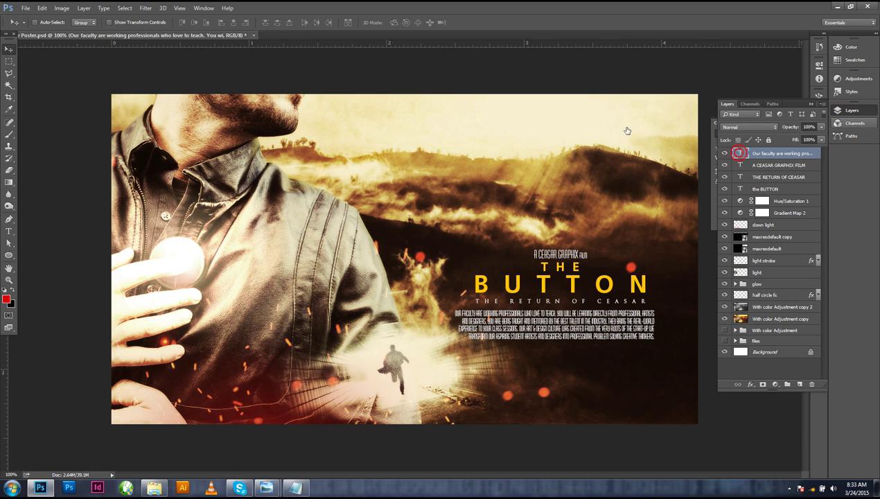
click(293, 23)
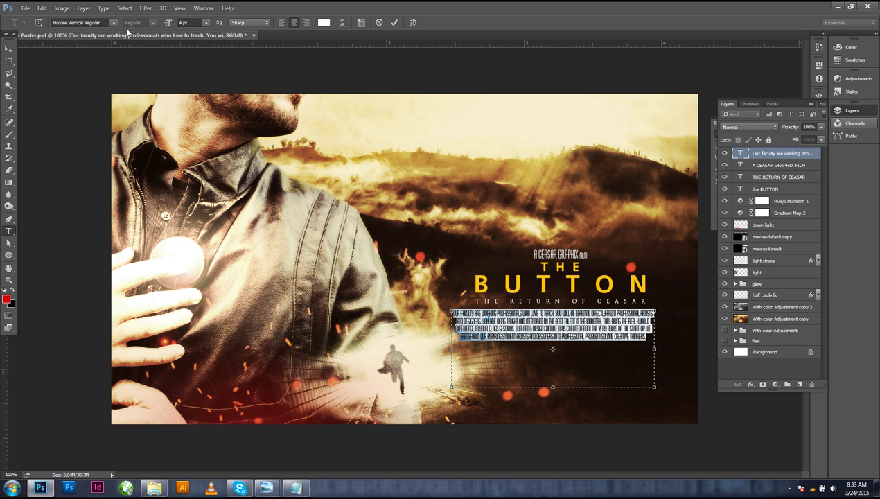
Add a COMING SOON line at the end of the faculty paragraph
click(645, 337)
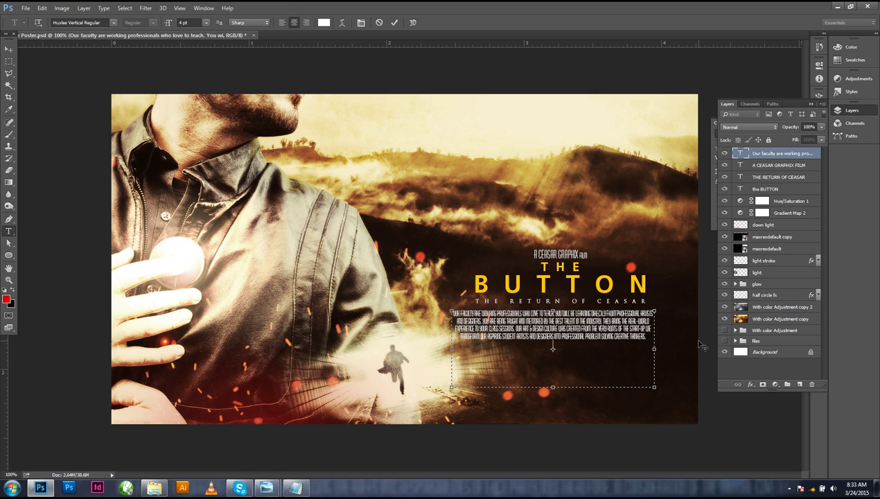
text(COME A JOIN)
drag(570, 344, 532, 344)
text(COMING SOON)
Set the COMING SOON line in Eurostar Black Extended Regular
drag(570, 350, 516, 344)
click(112, 23)
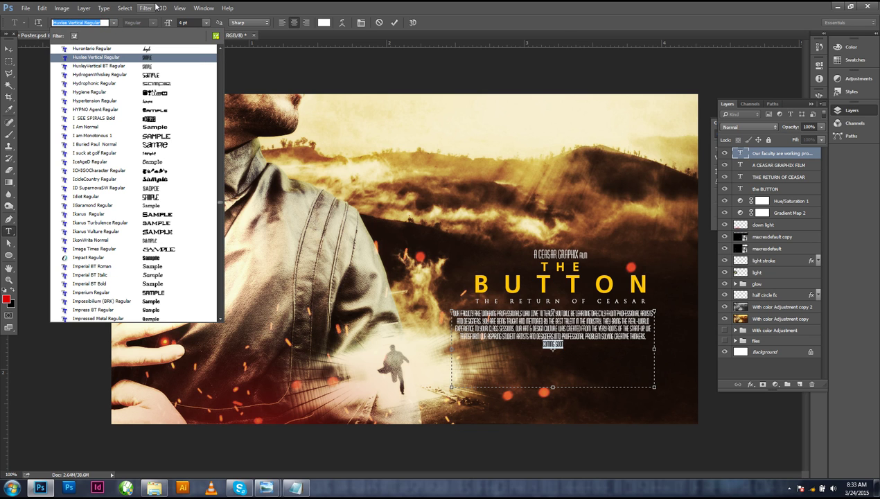
text(EUR)
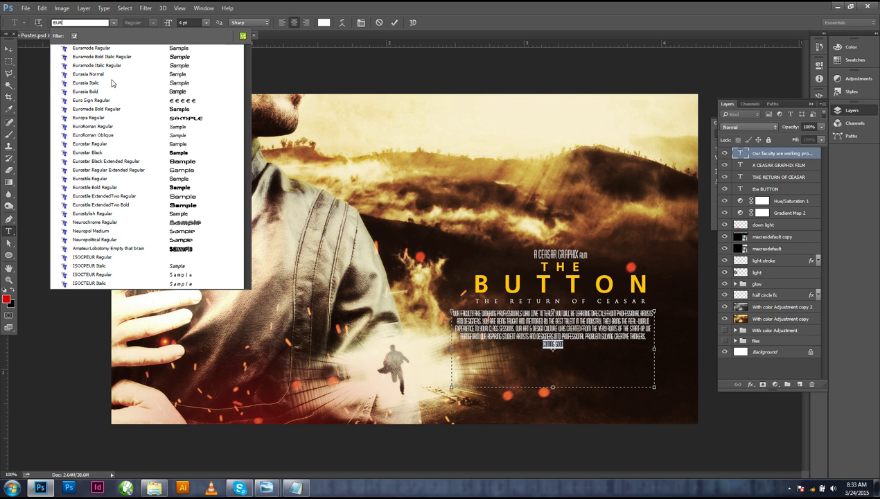
click(185, 162)
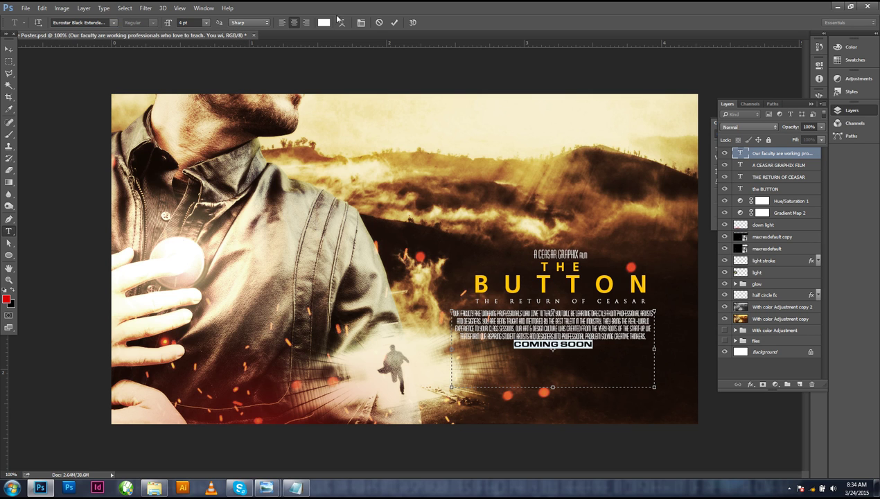
Colour the COMING SOON text orange (ffa405) in the Color Picker
click(323, 23)
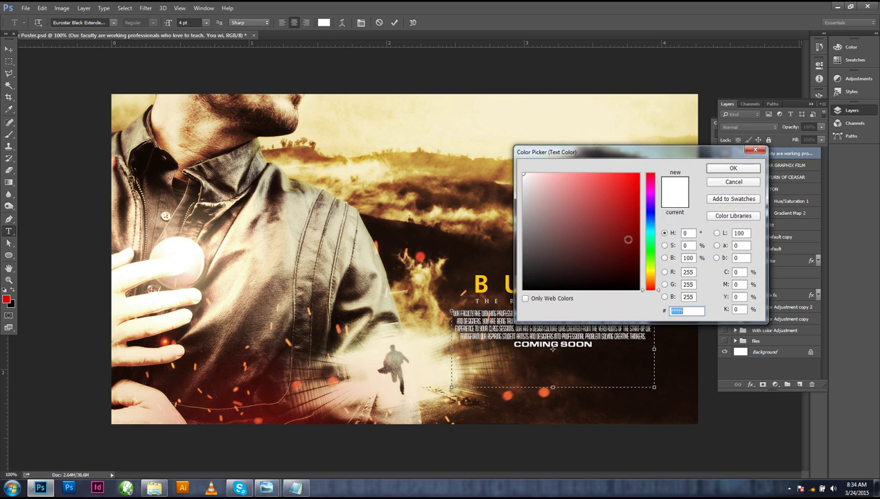
click(650, 273)
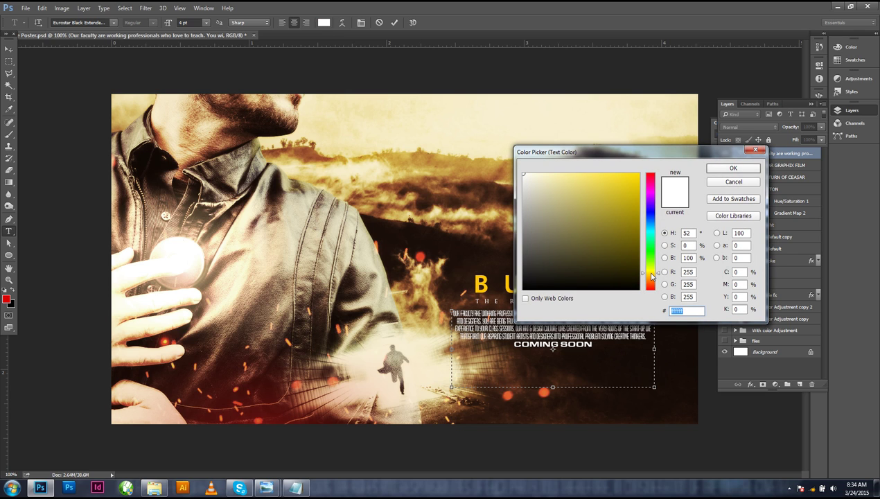
drag(637, 200, 633, 178)
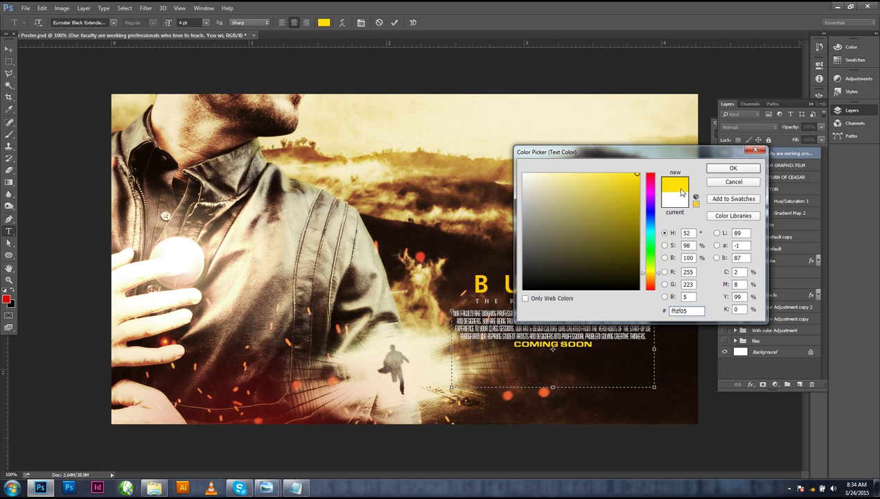
click(653, 277)
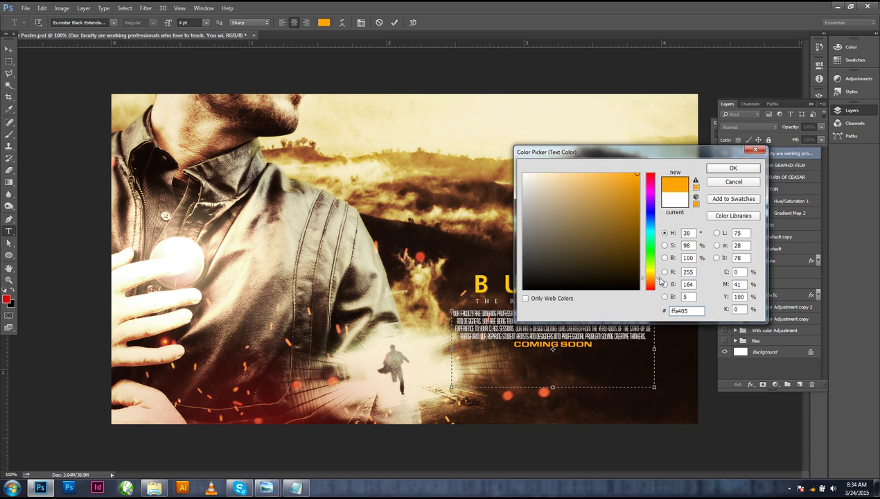
click(711, 171)
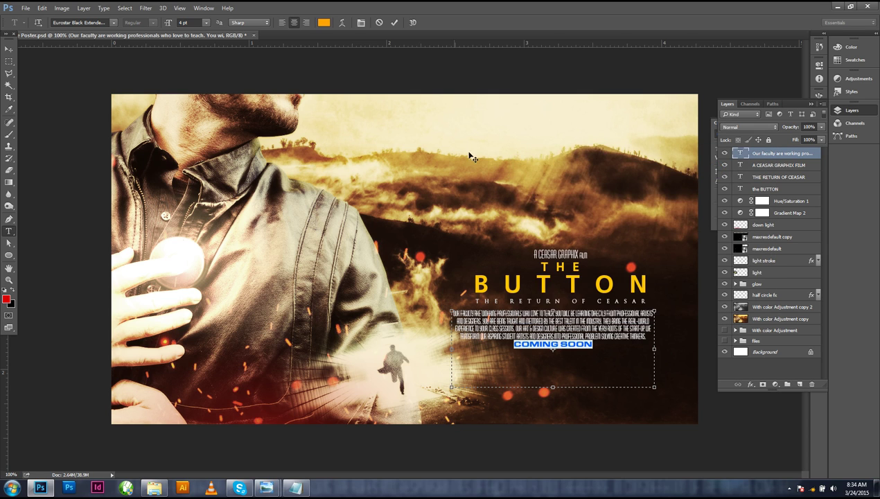
Stretch the BUTTON title to about 110% width and nudge it left to centre it
click(8, 50)
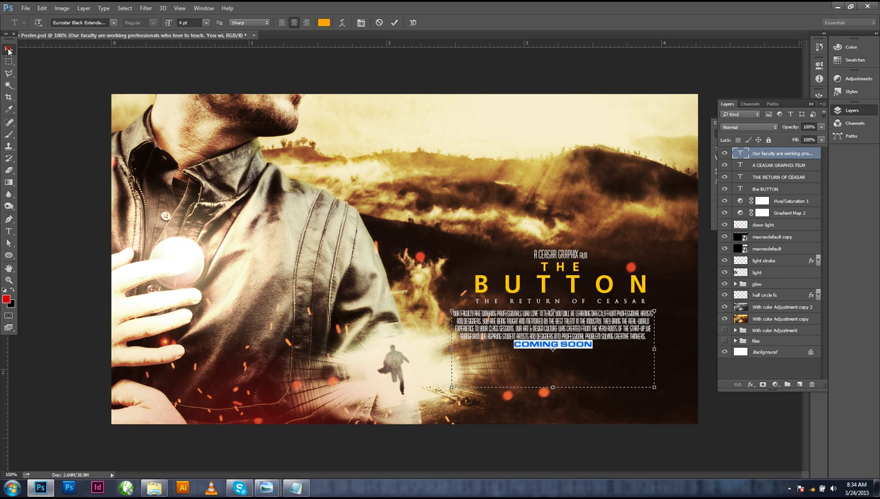
right_click(562, 278)
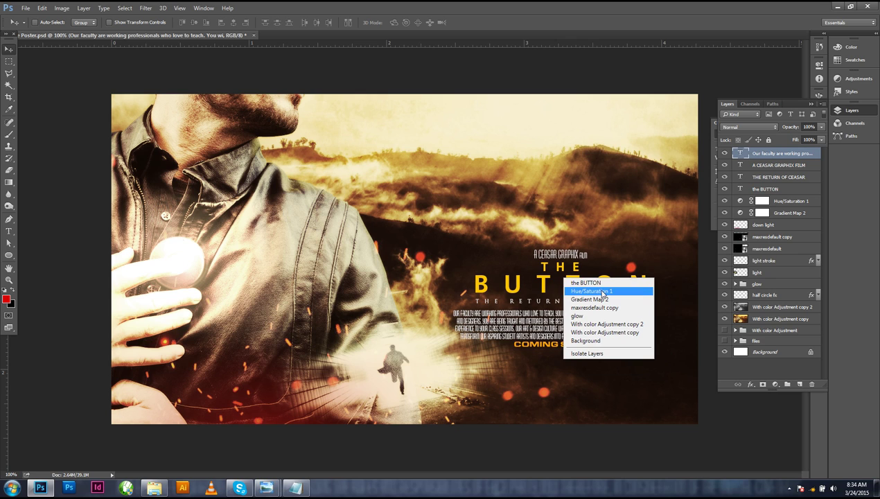
click(592, 283)
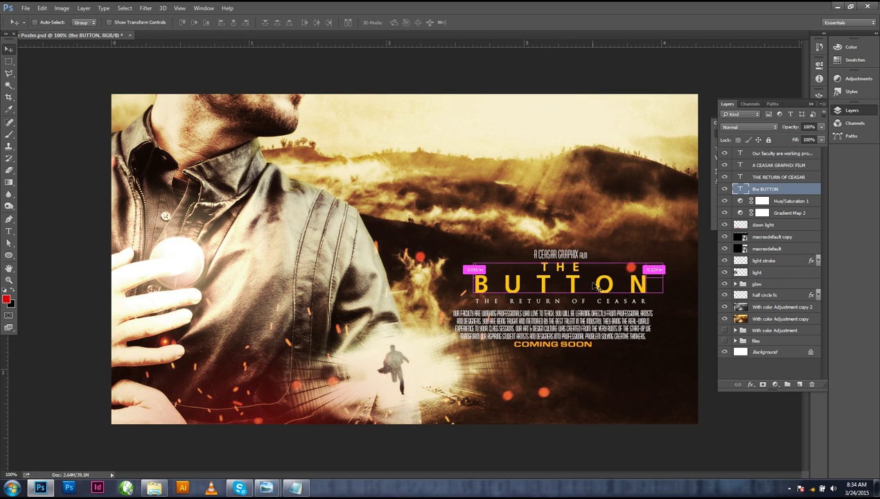
key(ctrl+t)
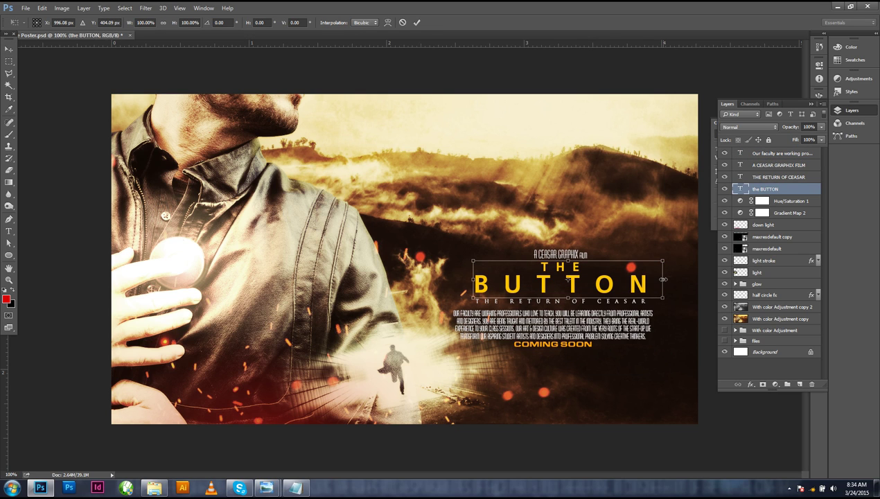
drag(663, 279, 672, 279)
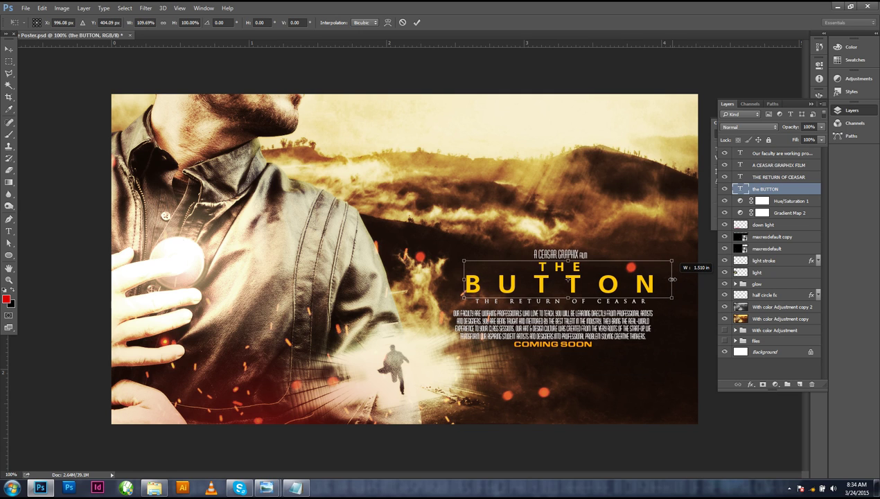
key(Return)
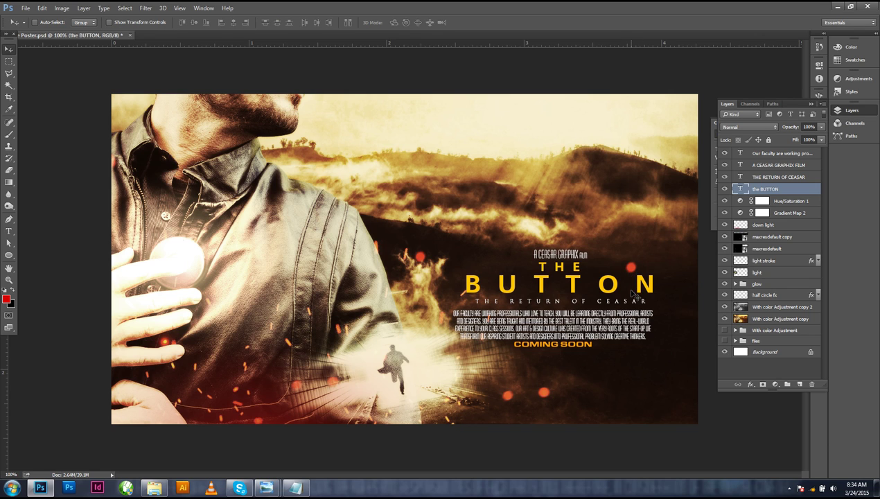
drag(590, 280, 579, 284)
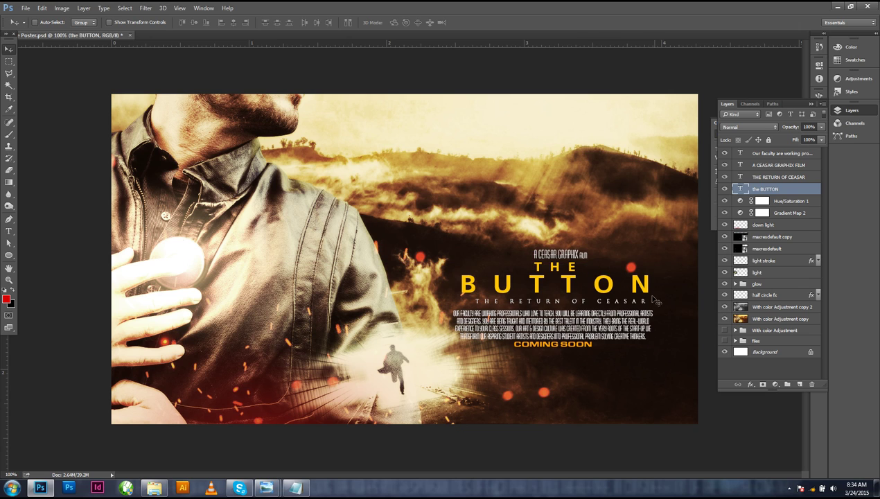
Centre the subtitle on the BUTTON title, then the A CEASAR GRAPHIX FILM credit line on the subtitle
shift+click(780, 176)
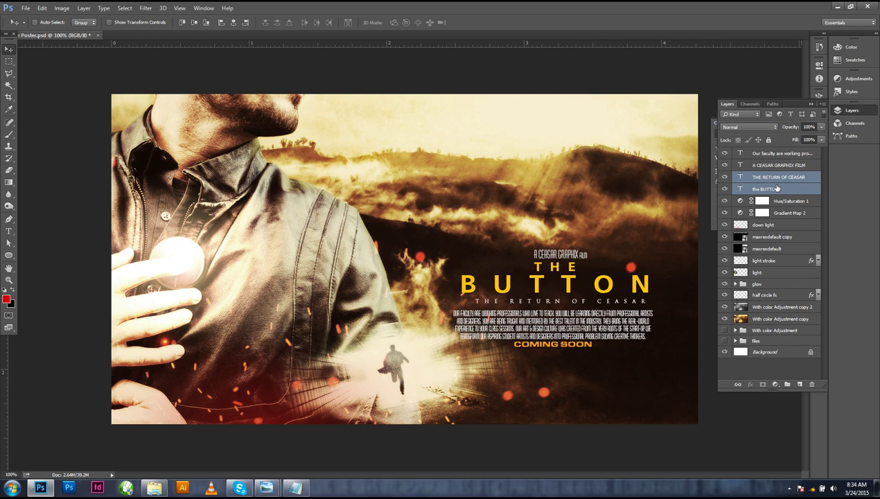
click(234, 22)
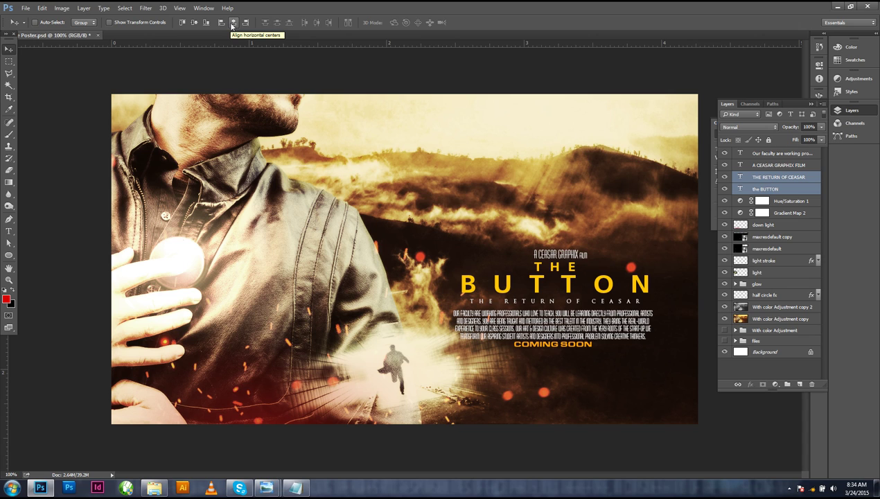
click(782, 178)
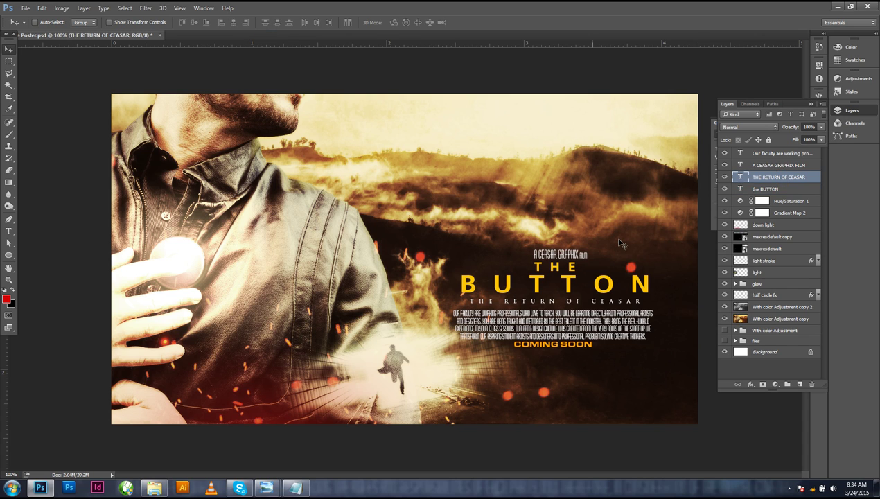
click(780, 165)
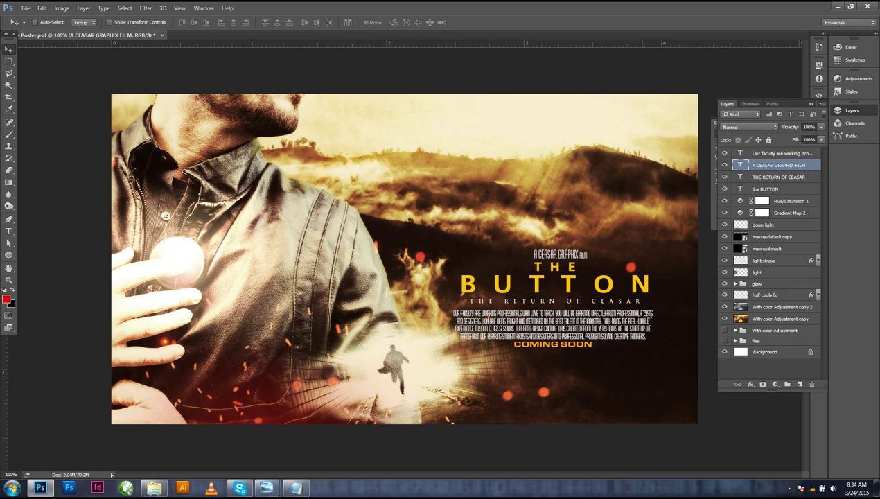
click(774, 179)
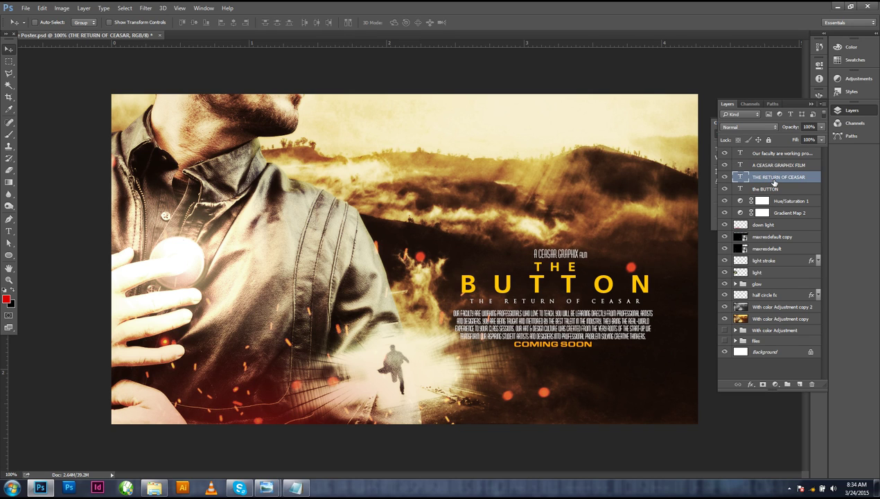
click(764, 167)
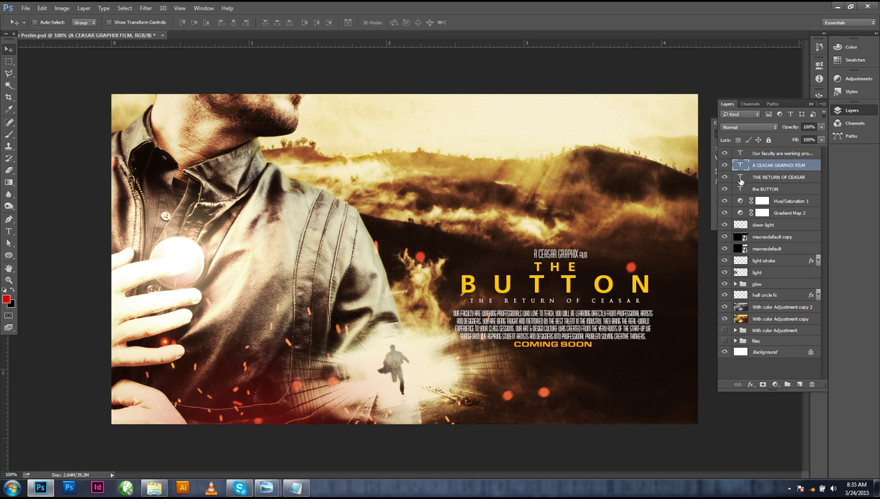
shift+click(774, 178)
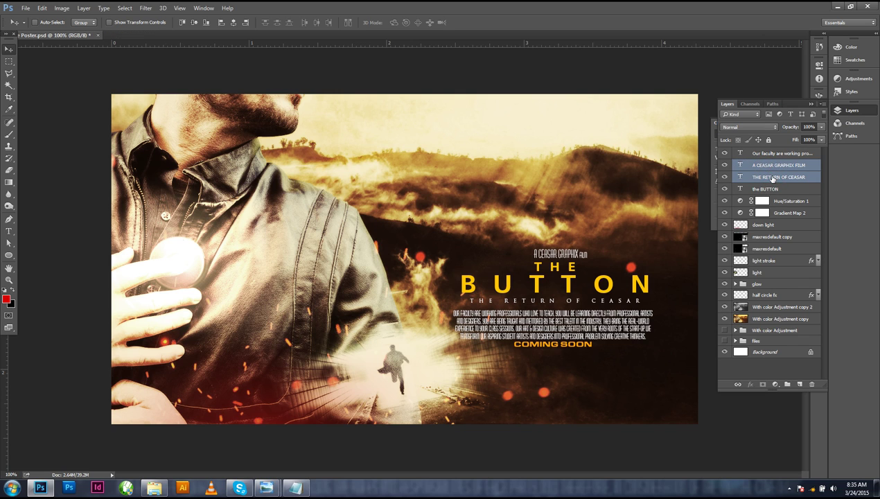
click(234, 23)
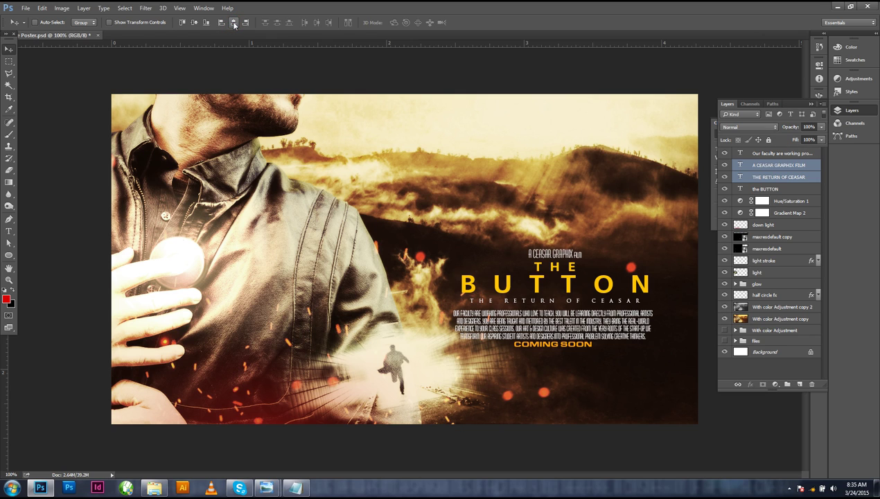
click(776, 169)
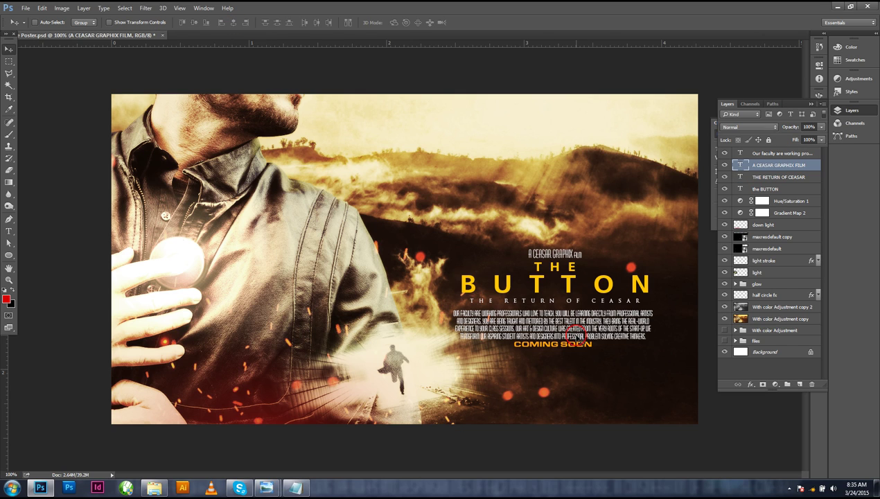
click(8, 231)
click(508, 368)
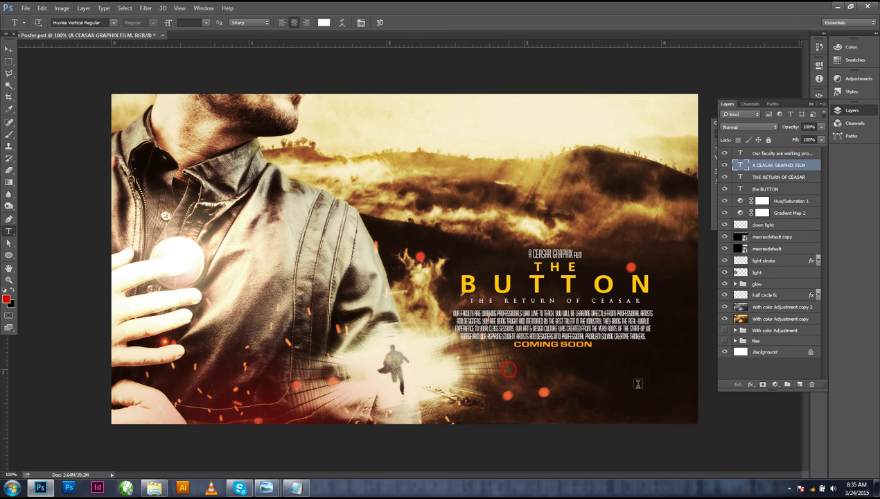
text(WE)
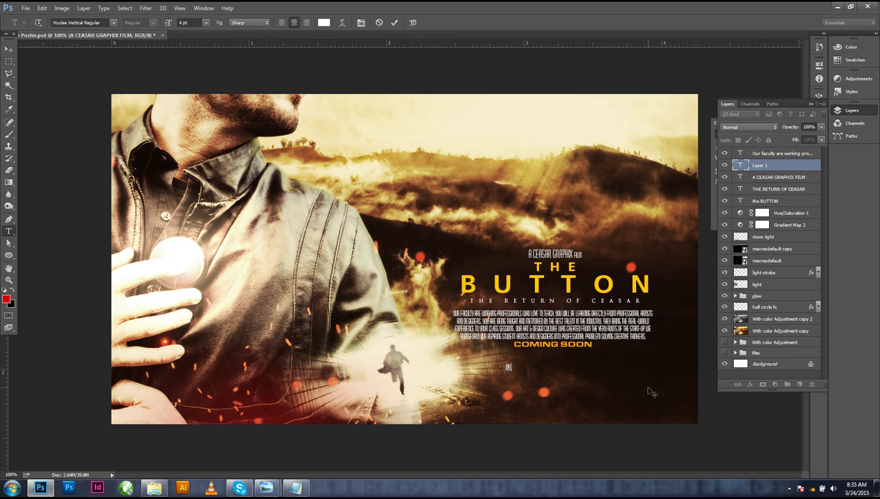
key(BackSpace)
key(BackSpace)
text(www.ceasargraphix.com)
Set the URL text's font to Trajan Pro Regular
key(ctrl+a)
click(101, 23)
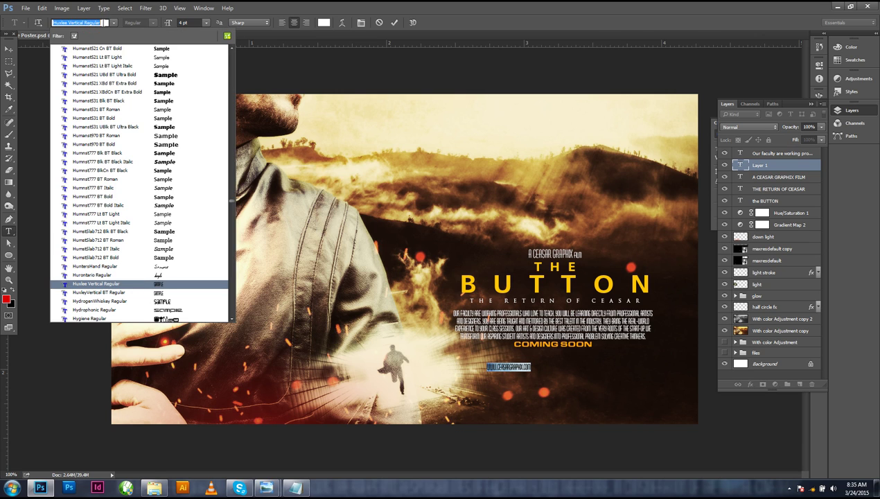
text(RAJA)
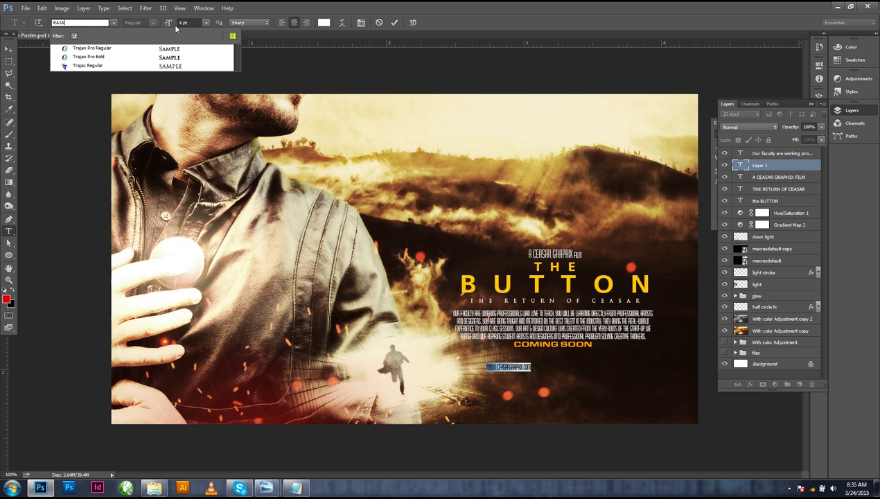
click(164, 47)
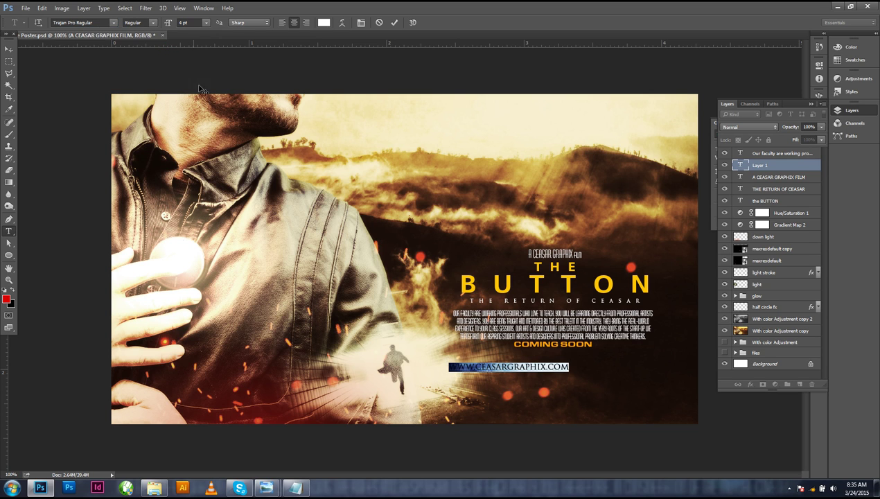
Try URL font sizes of 3, 4 and then 2 pt
click(206, 23)
click(188, 23)
double_click(188, 23)
text(3)
key(Return)
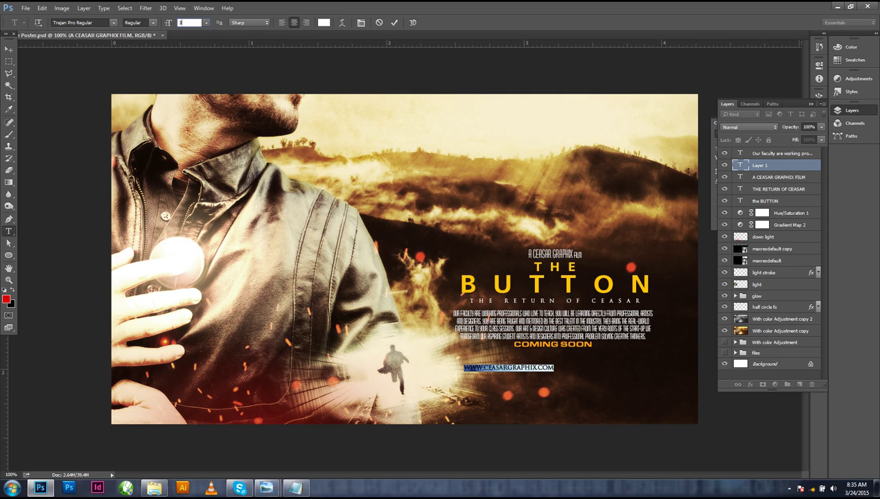
text(4)
key(Return)
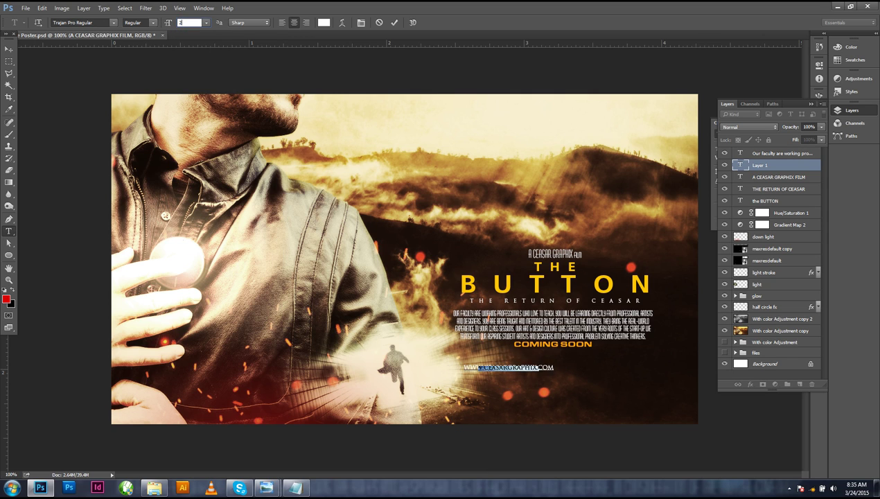
text(2)
key(Return)
Move the URL line just below COMING SOON
click(582, 401)
key(v)
drag(511, 372, 562, 364)
Set the URL text size to 3 pt
double_click(740, 164)
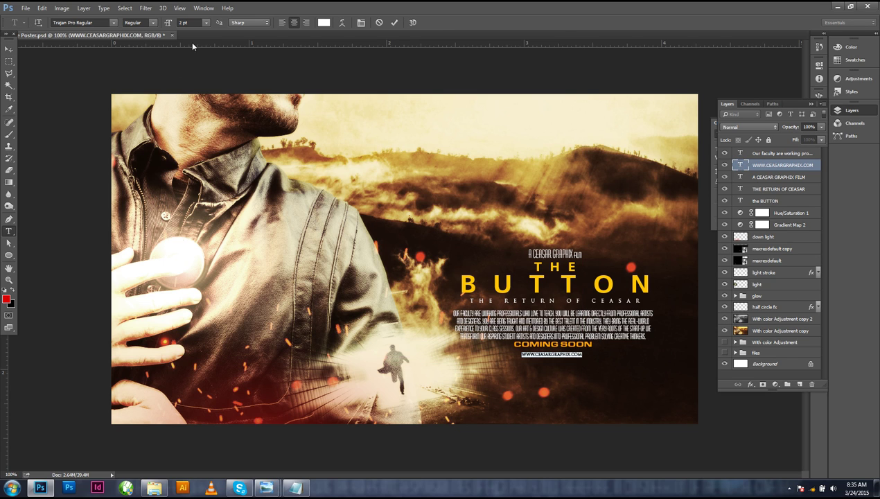
click(185, 22)
text(3)
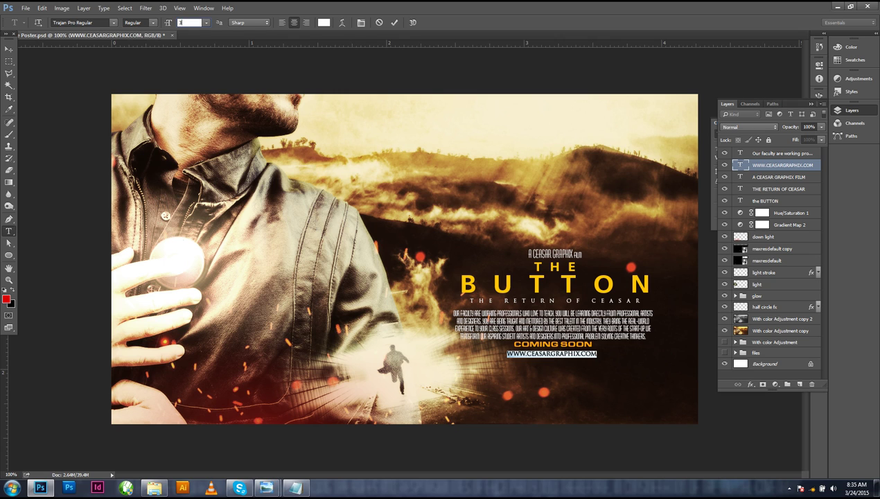
key(Return)
Scale the URL line down to about 89% and nudge it into place under COMING SOON
click(9, 48)
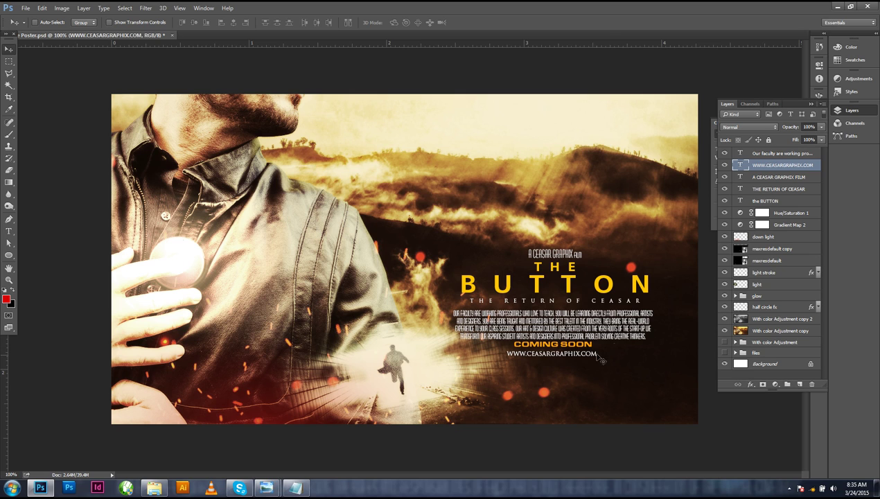
key(ctrl)
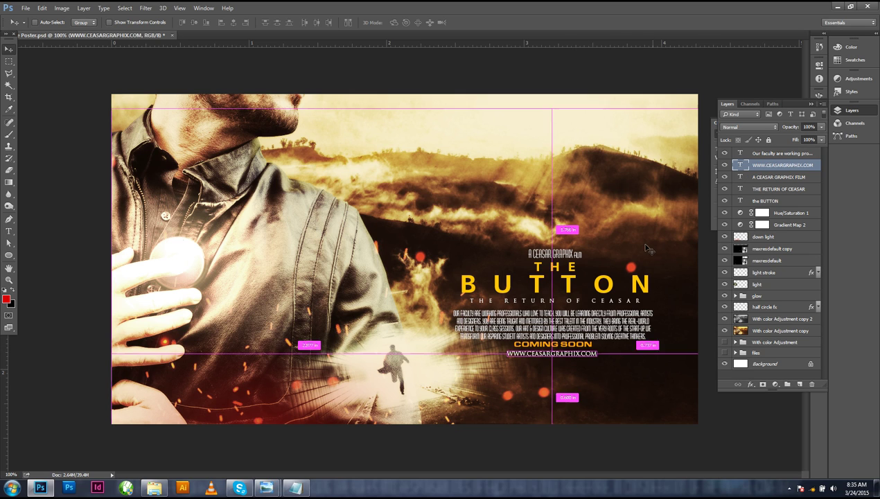
key(ctrl+t)
drag(598, 352, 583, 357)
key(Return)
key(Up)
key(Up)
key(Up)
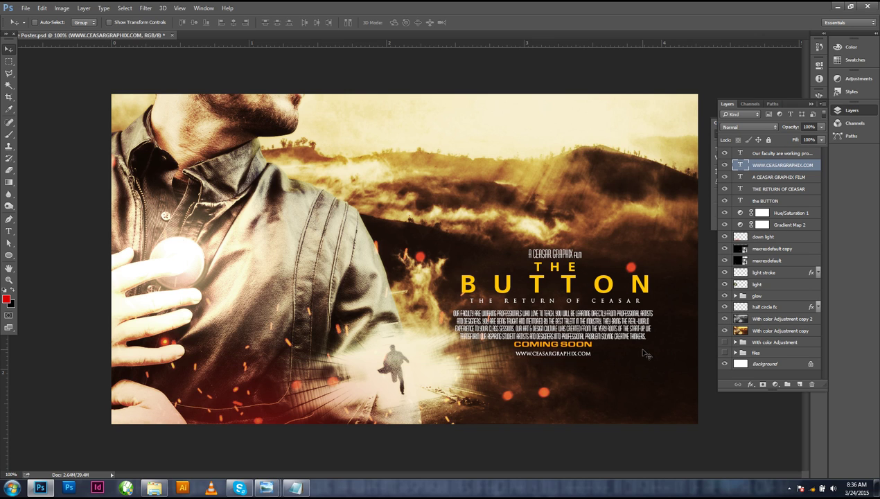
key(Right)
key(Right)
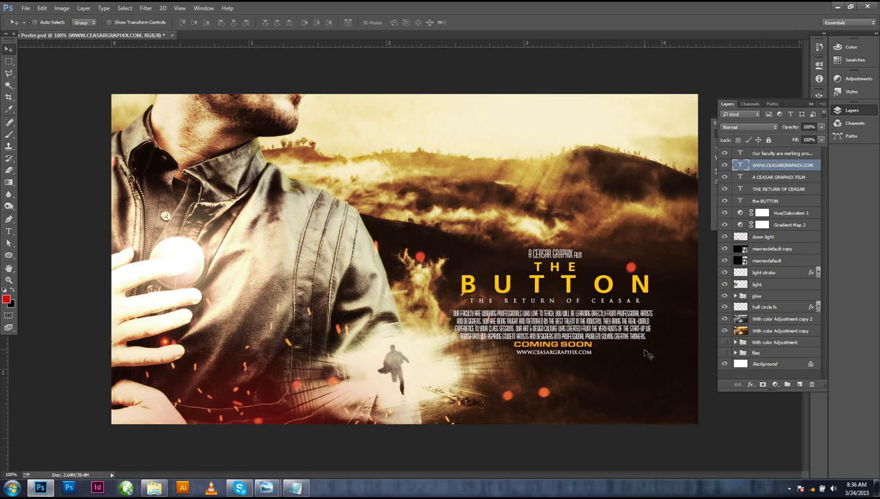
right_click(594, 317)
click(762, 324)
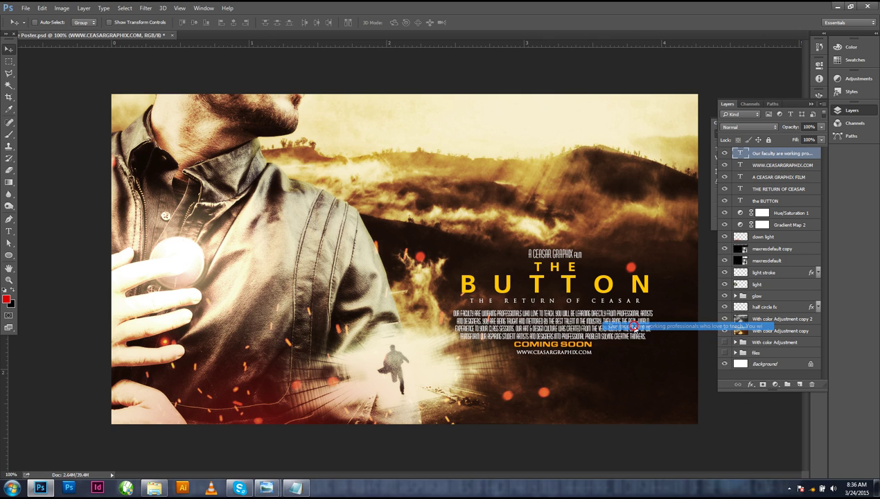
double_click(739, 153)
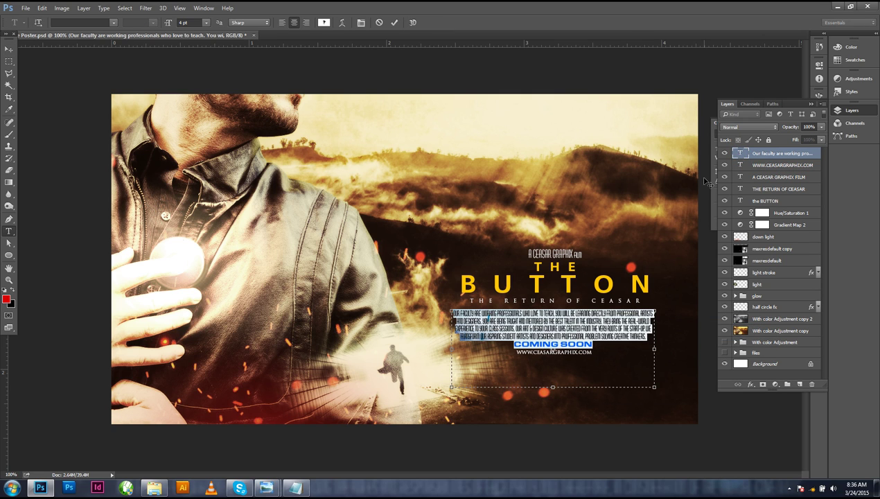
click(323, 22)
click(535, 222)
mouse_move(535, 221)
mouse_down()
mouse_move(526, 216)
mouse_move(534, 188)
mouse_move(518, 193)
mouse_move(520, 186)
mouse_up()
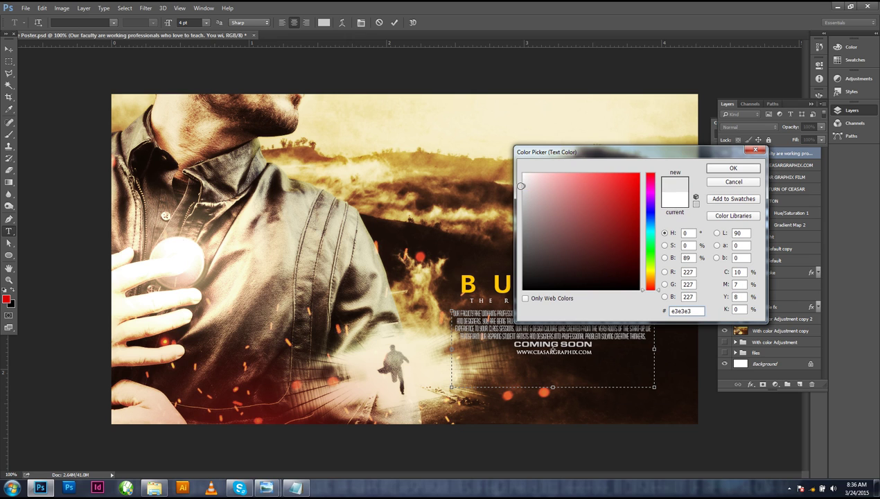
click(734, 182)
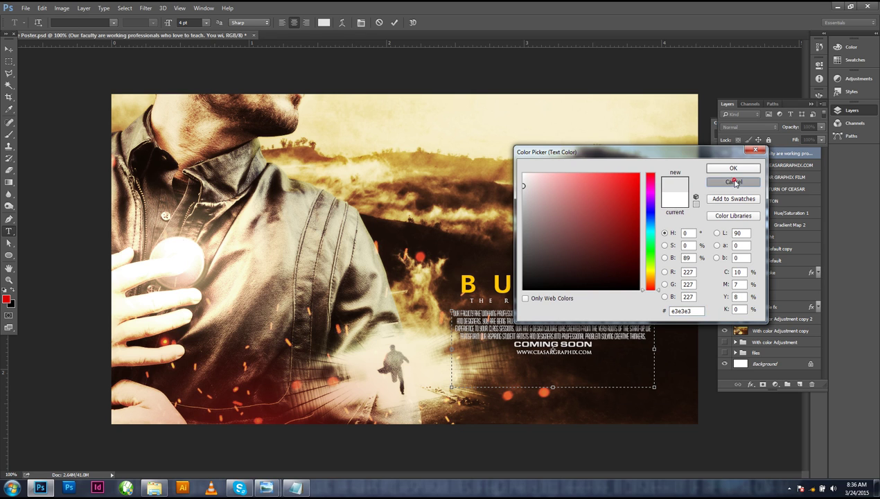
click(8, 50)
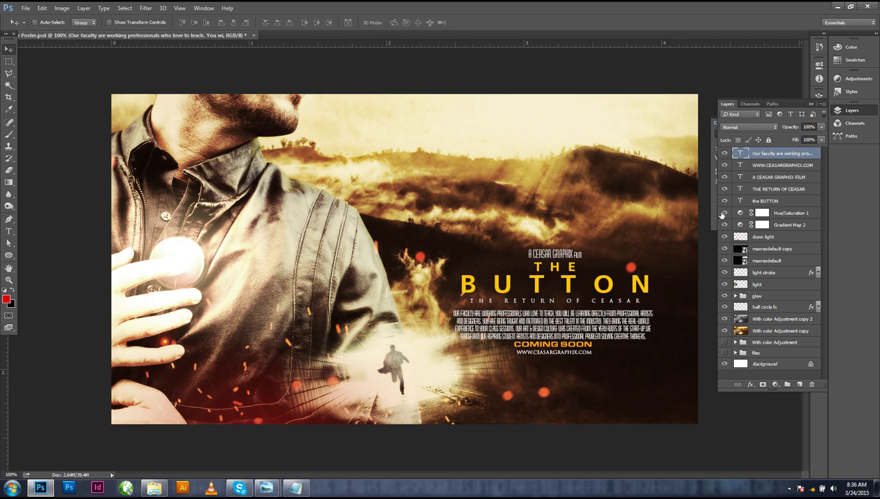